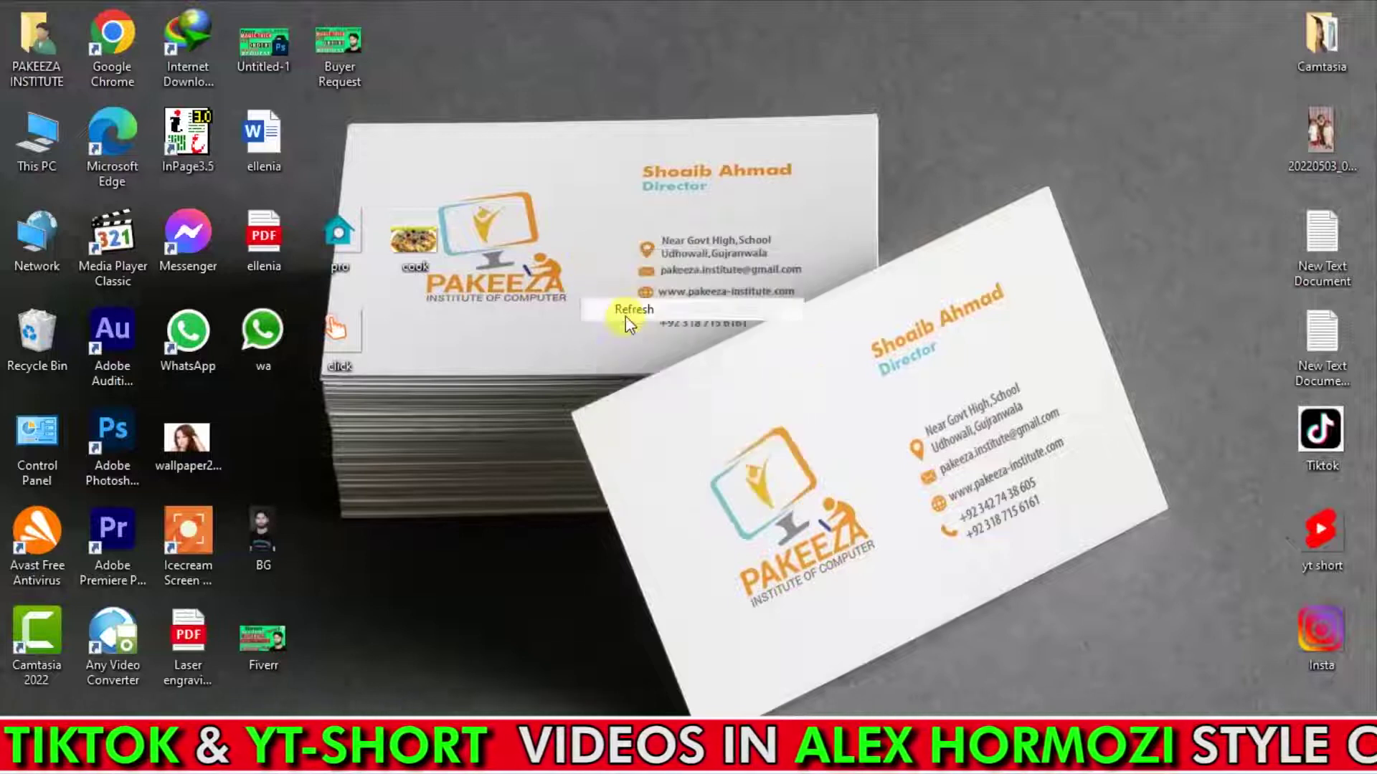
Refresh the Windows desktop three times from its right-click menu.
right_click(589, 270)
left_click(623, 331)
right_click(578, 267)
left_click(617, 324)
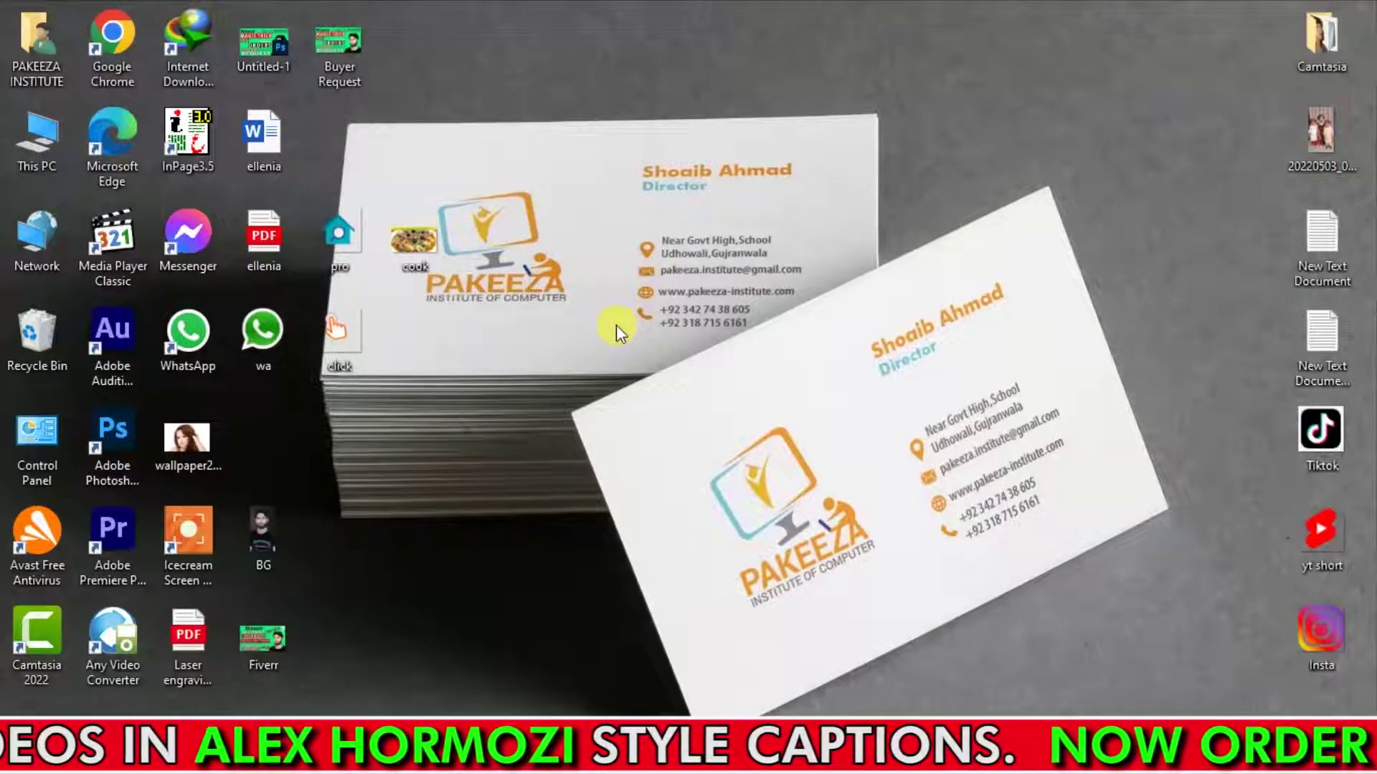
right_click(581, 298)
left_click(613, 351)
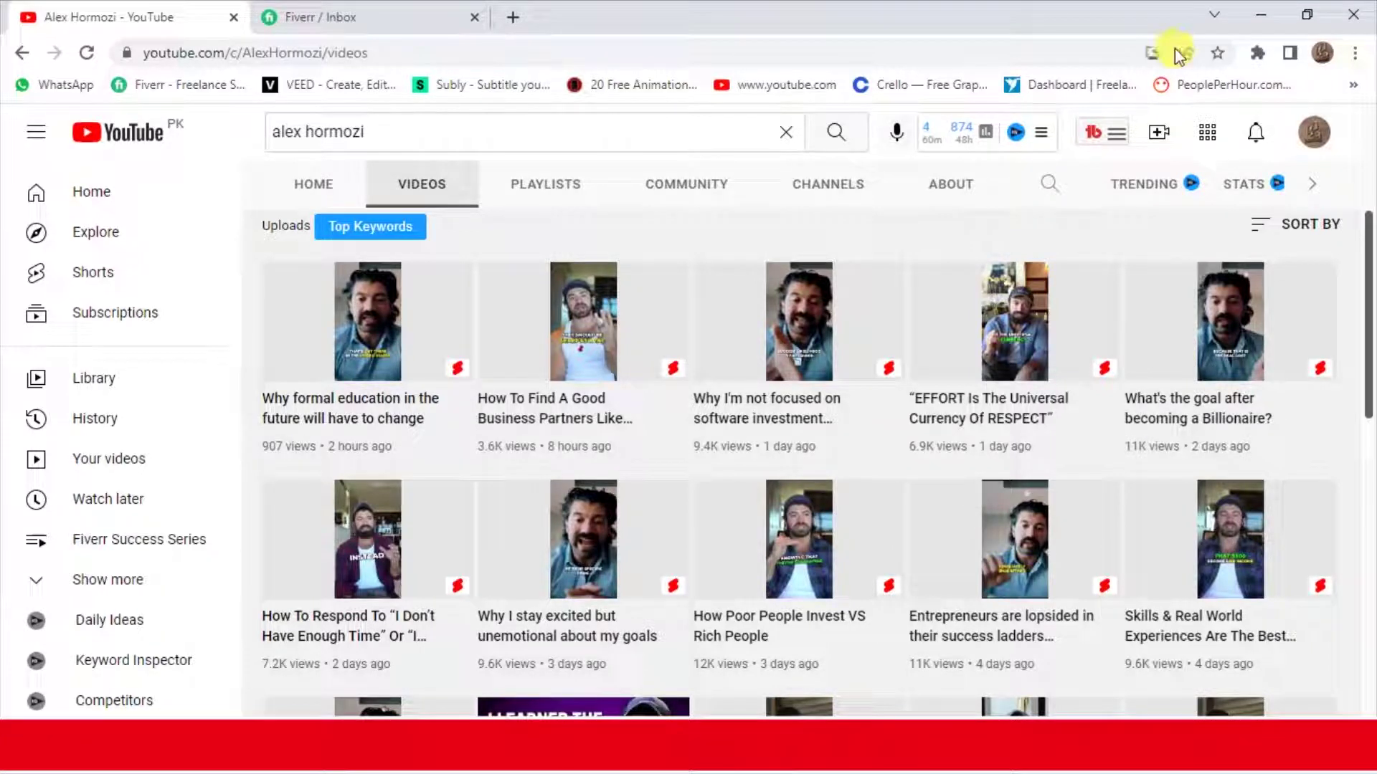
Minimize the Chrome window so the Windows desktop is visible.
left_click(1255, 20)
right_click(713, 87)
left_click(759, 149)
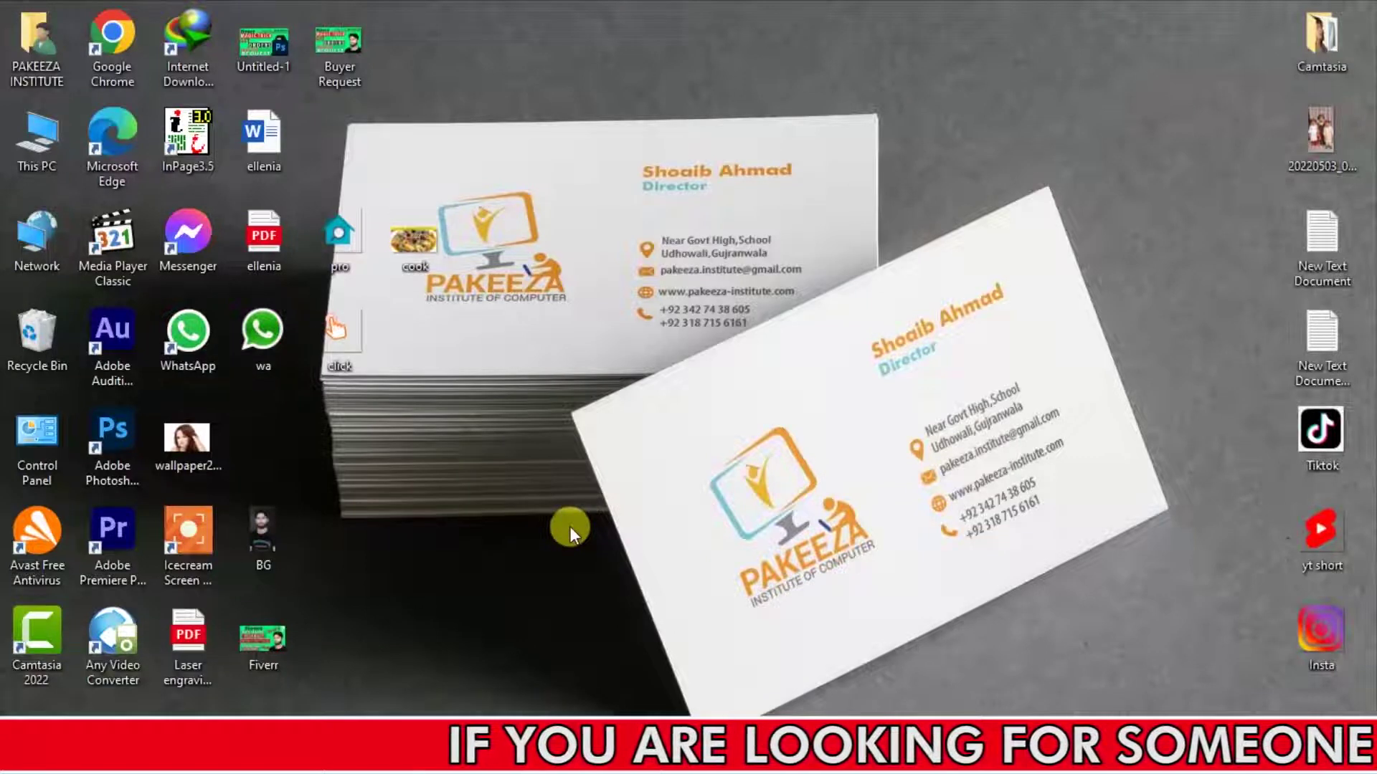
right_click(528, 393)
left_click(550, 453)
right_click(537, 396)
left_click(575, 466)
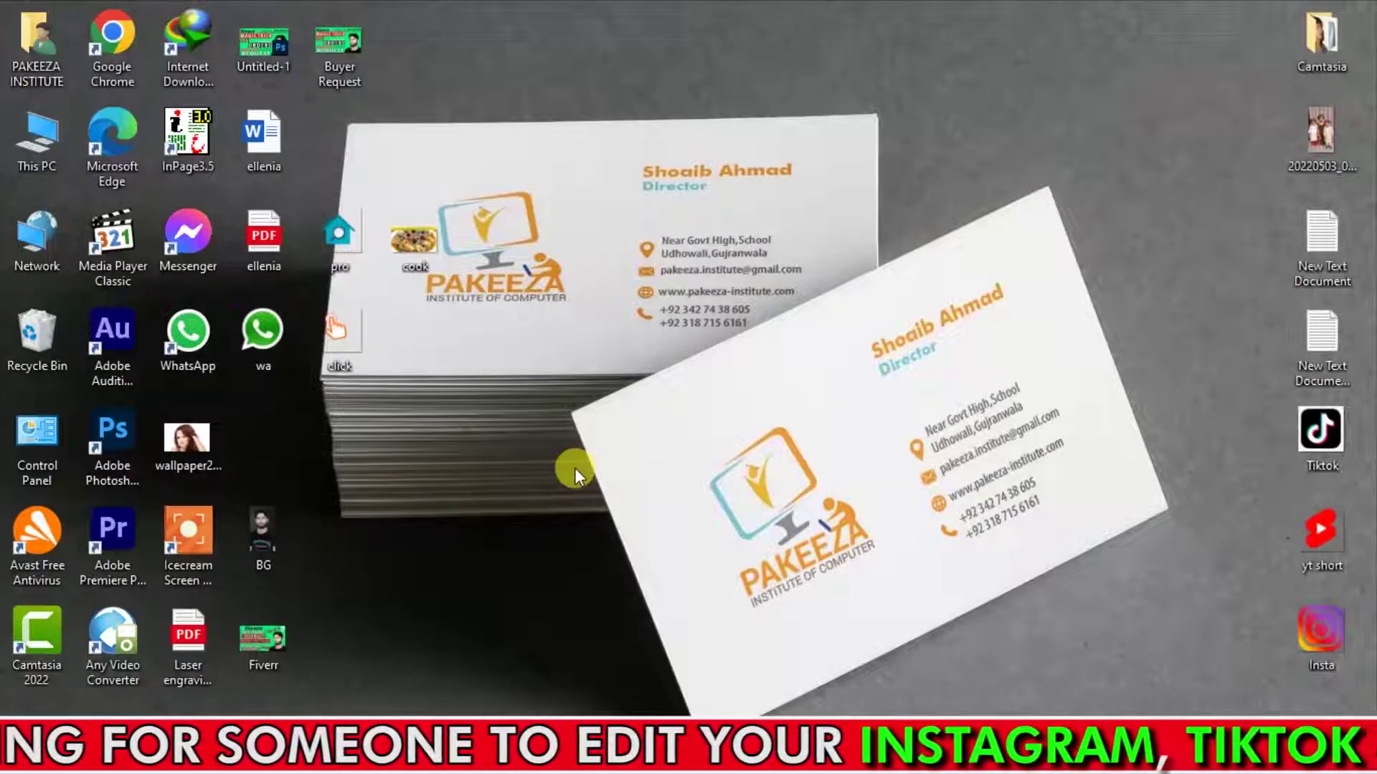
right_click(524, 367)
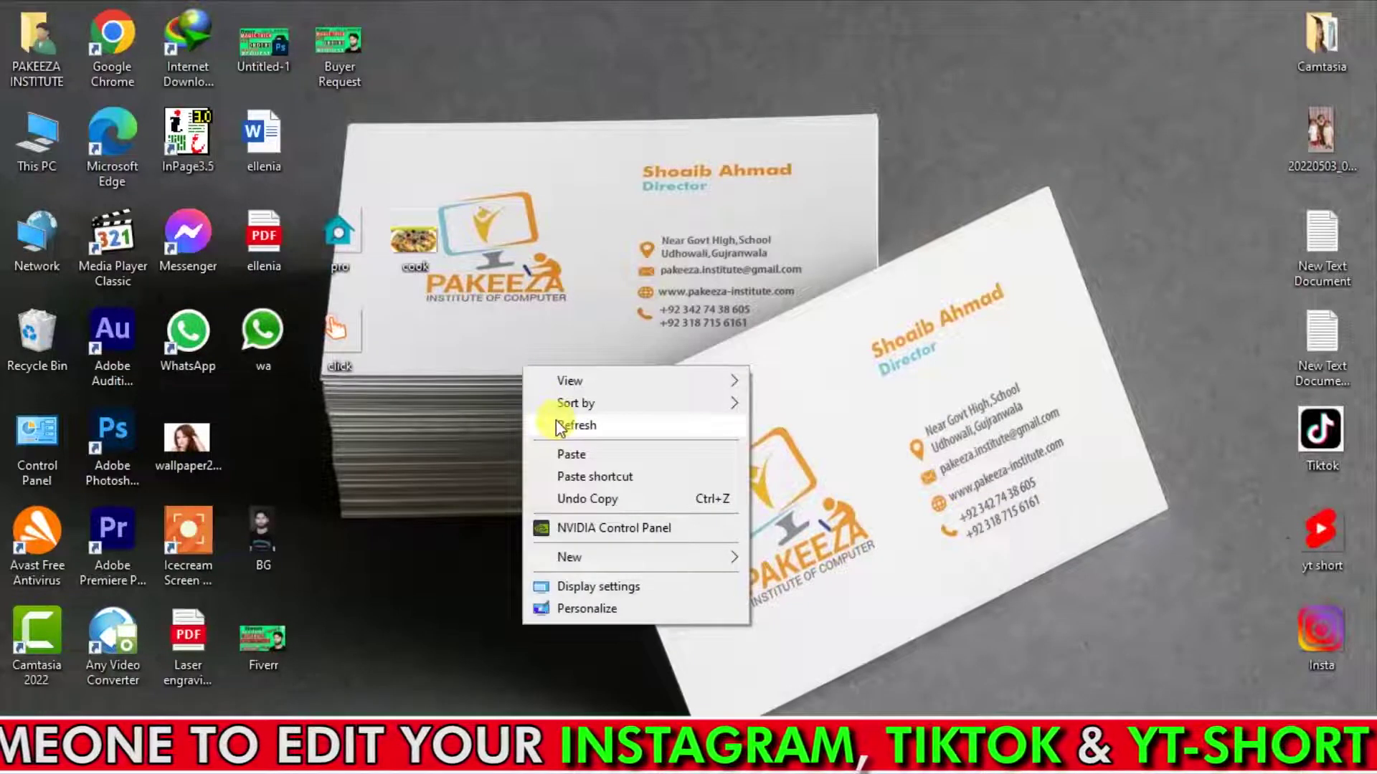
left_click(557, 424)
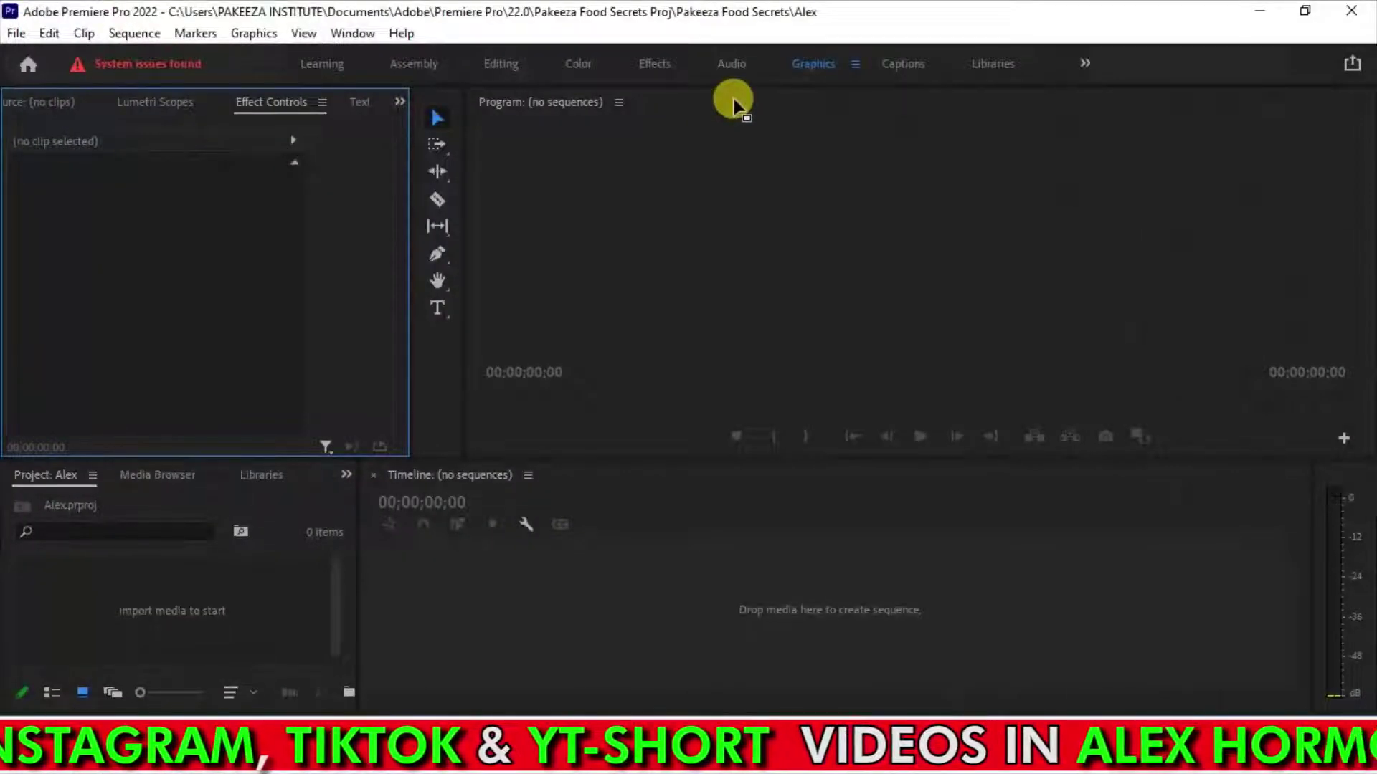
Open Sequence Settings for the BG sequence to check its 1080×1920 9:16 frame.
left_click(152, 33)
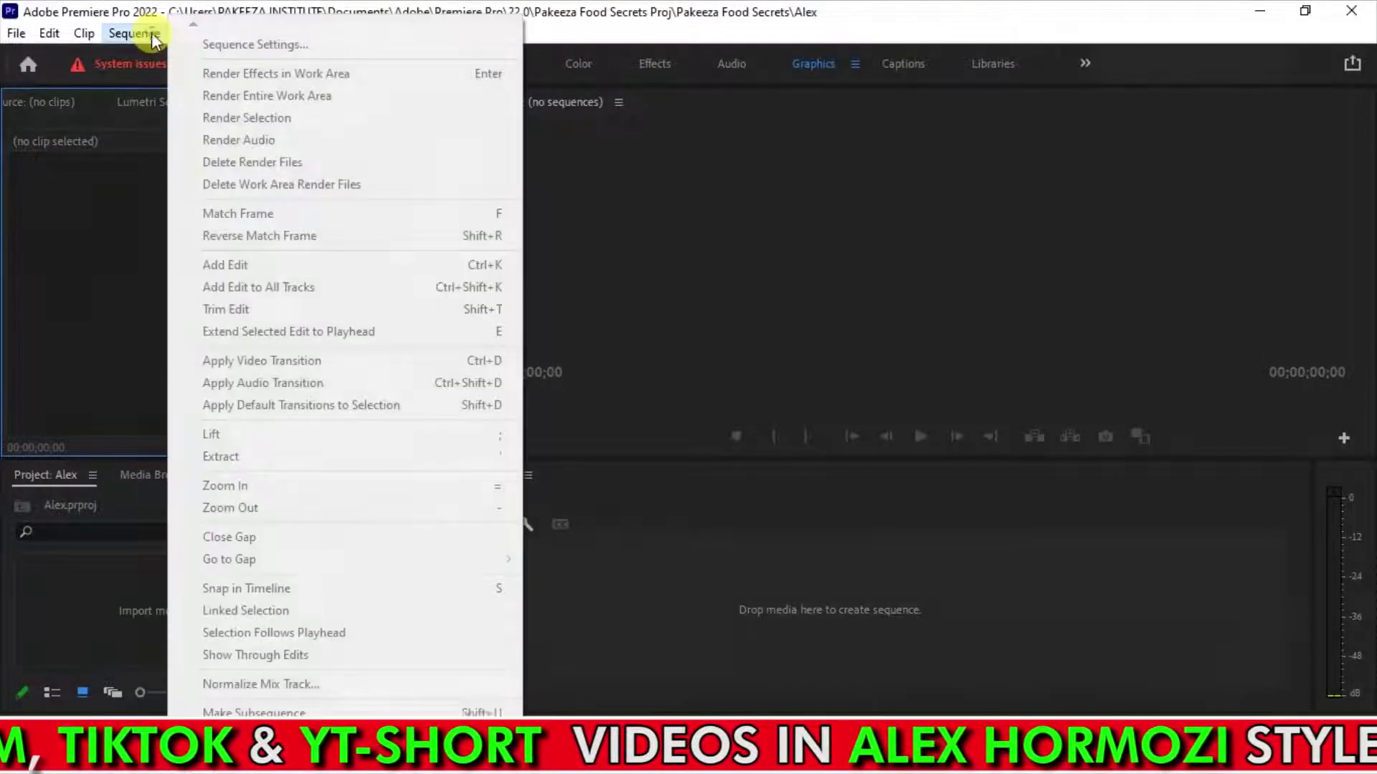
left_click(901, 30)
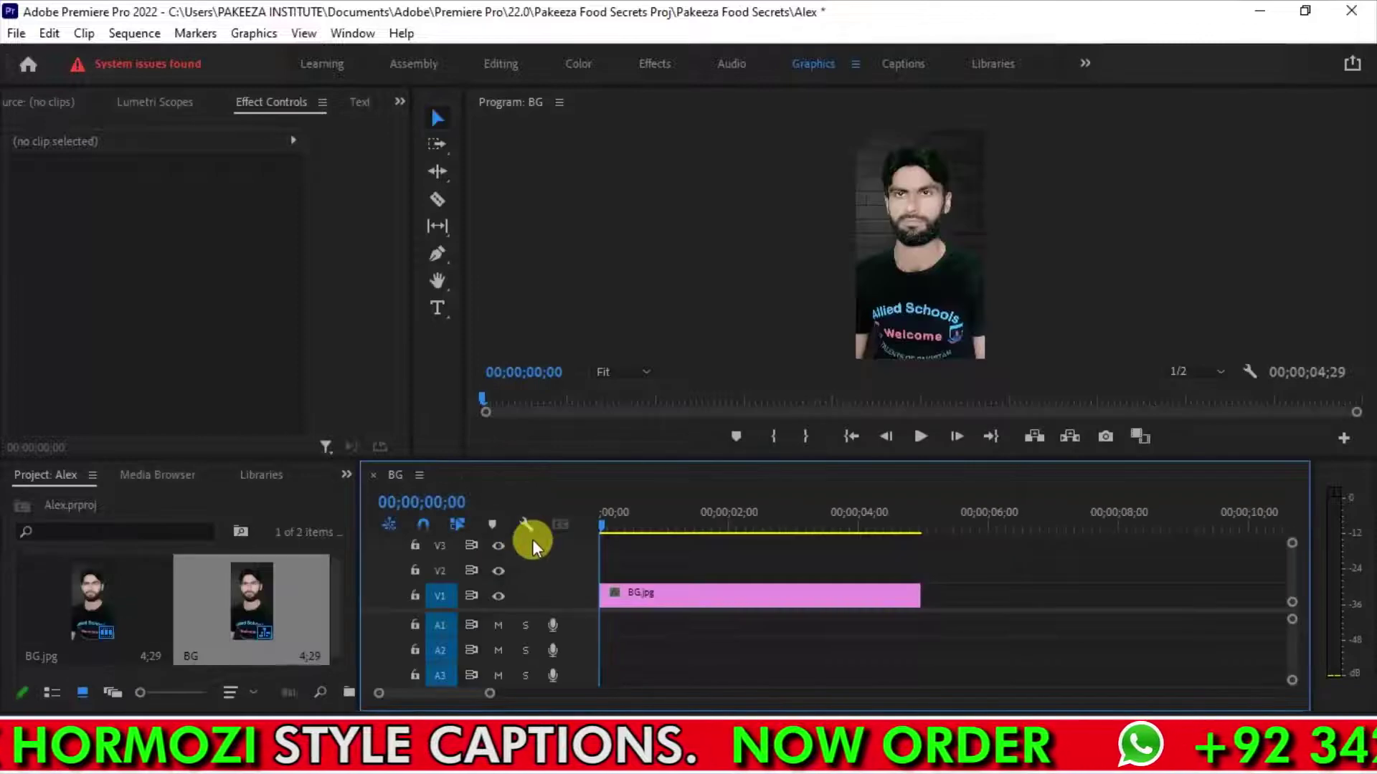
left_click(135, 33)
left_click(196, 43)
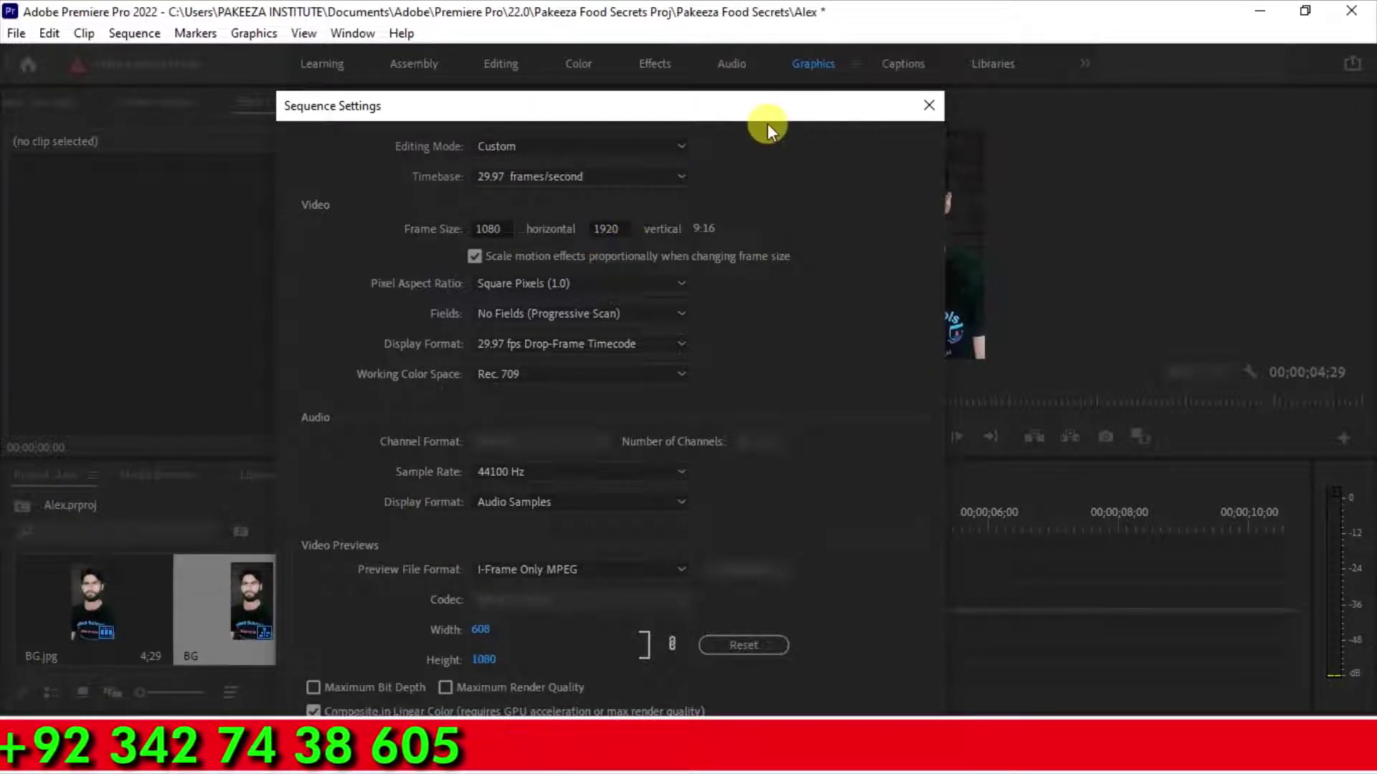
Close Sequence Settings, stretch the BG.jpg clip out to 12;11, then minimize Premiere.
left_click_drag(824, 113, 704, 81)
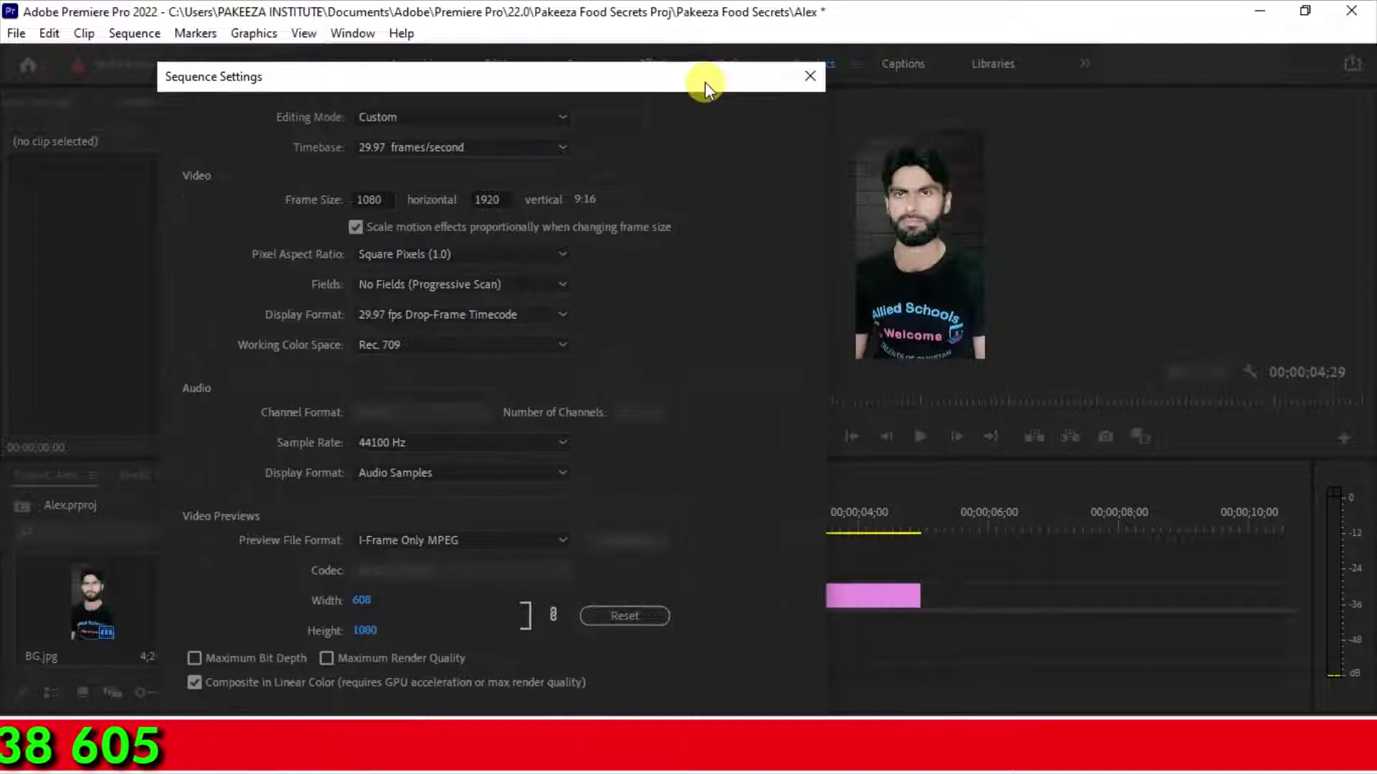
left_click(810, 76)
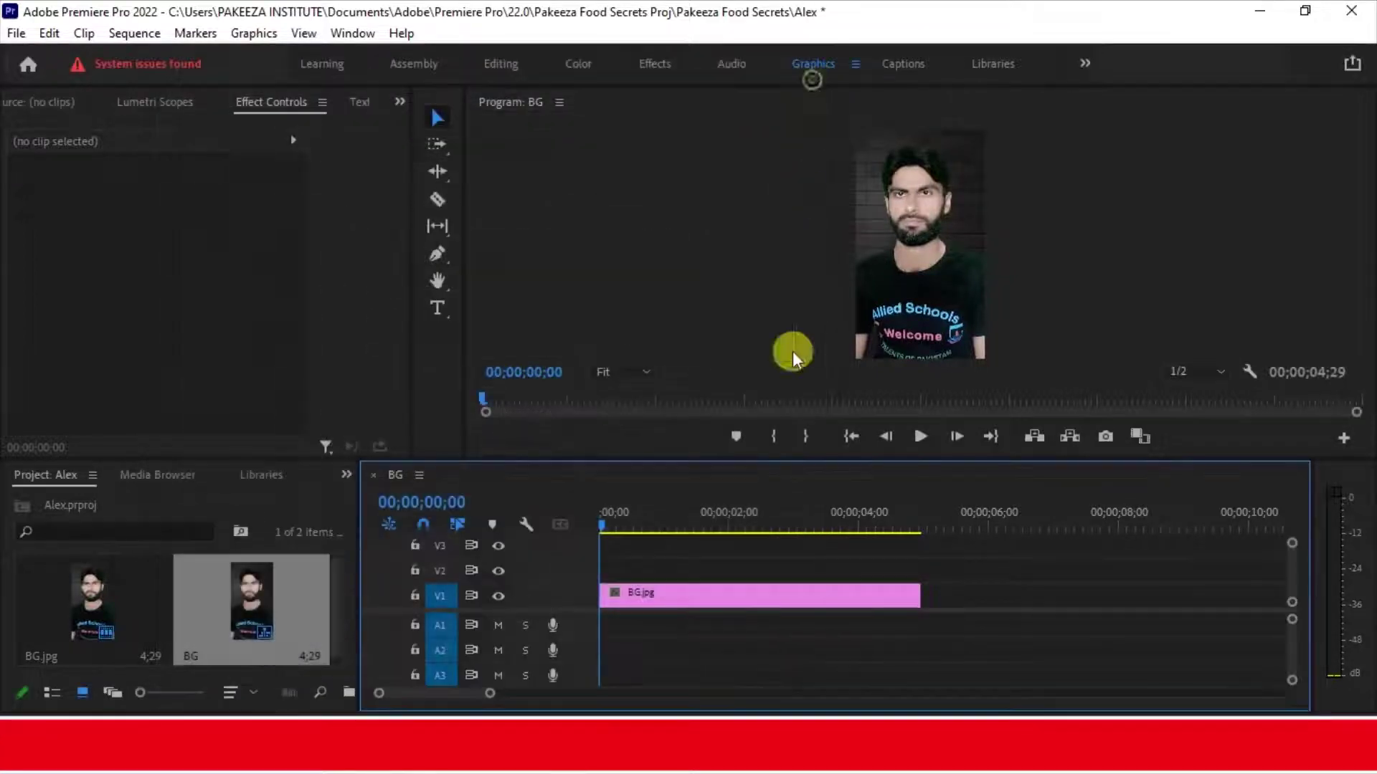
left_click_drag(923, 595, 1203, 595)
key("minus")
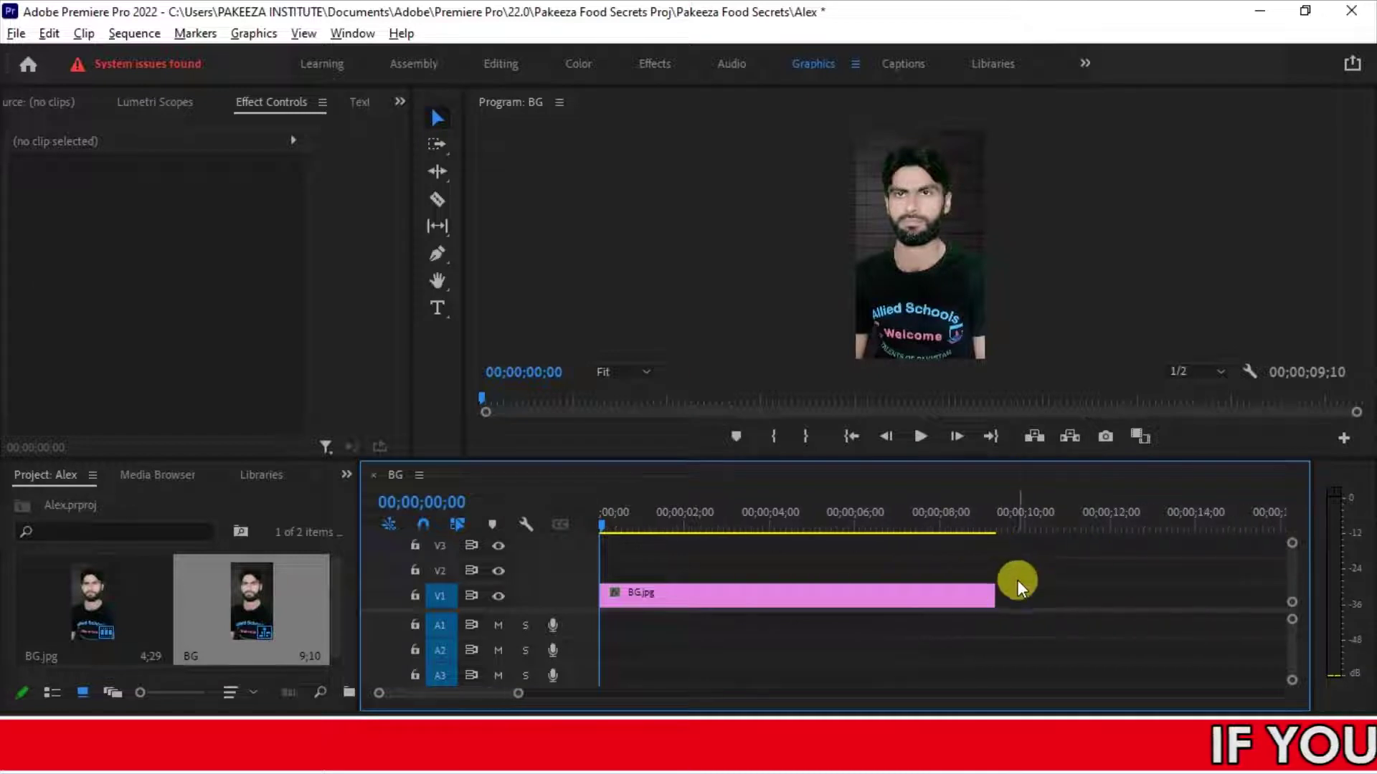
left_click_drag(991, 594, 1123, 594)
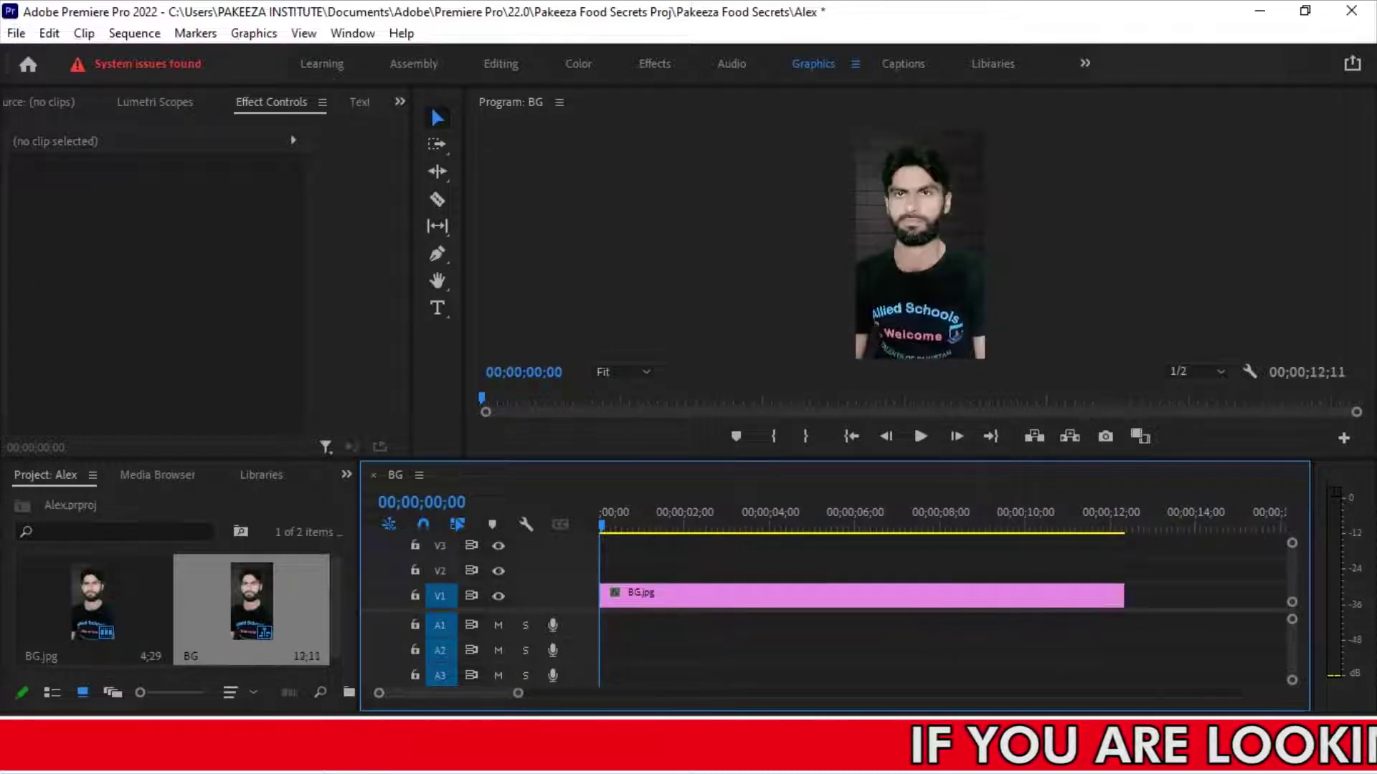
left_click(1260, 11)
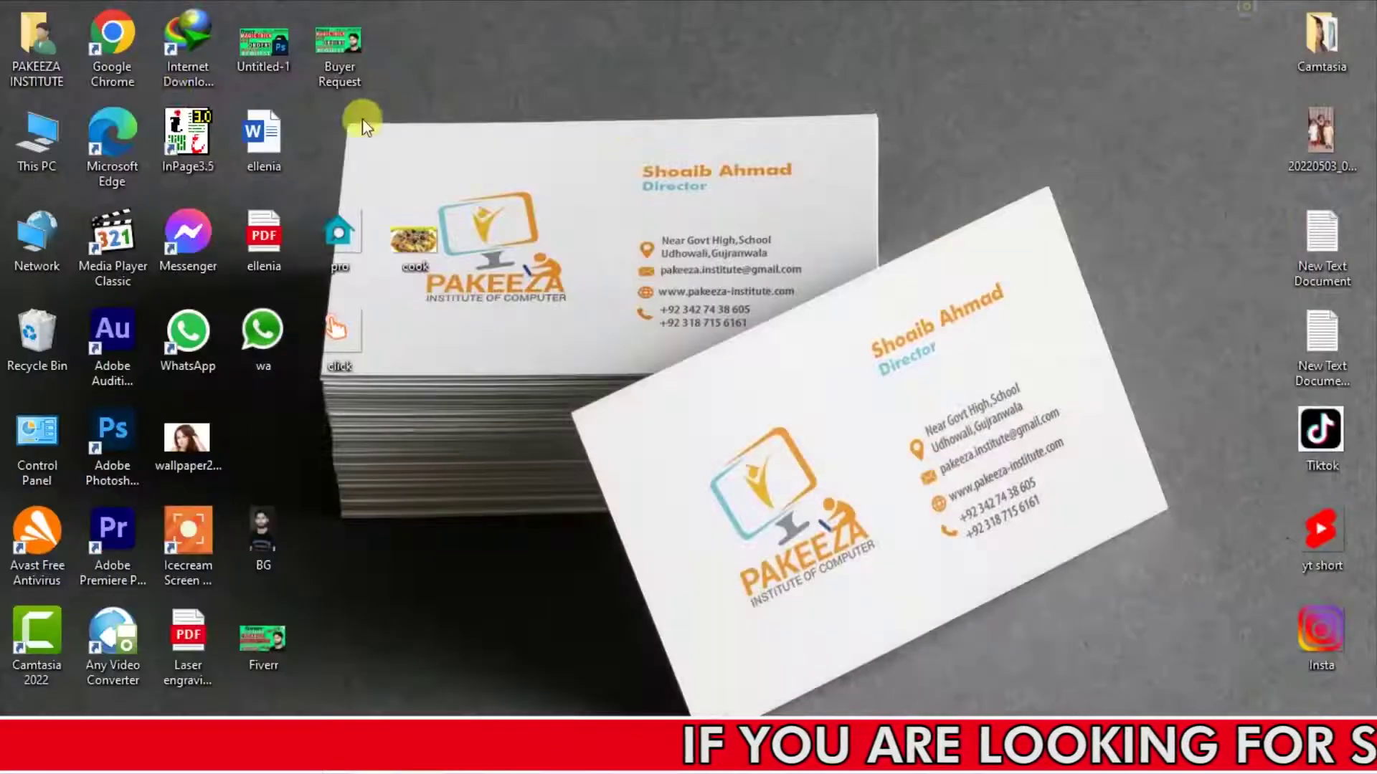
double_click(40, 49)
Go to Documents › Camtasia and drag Rec.mp3 onto audio track A1 under the photo.
right_click(715, 245)
left_click(752, 335)
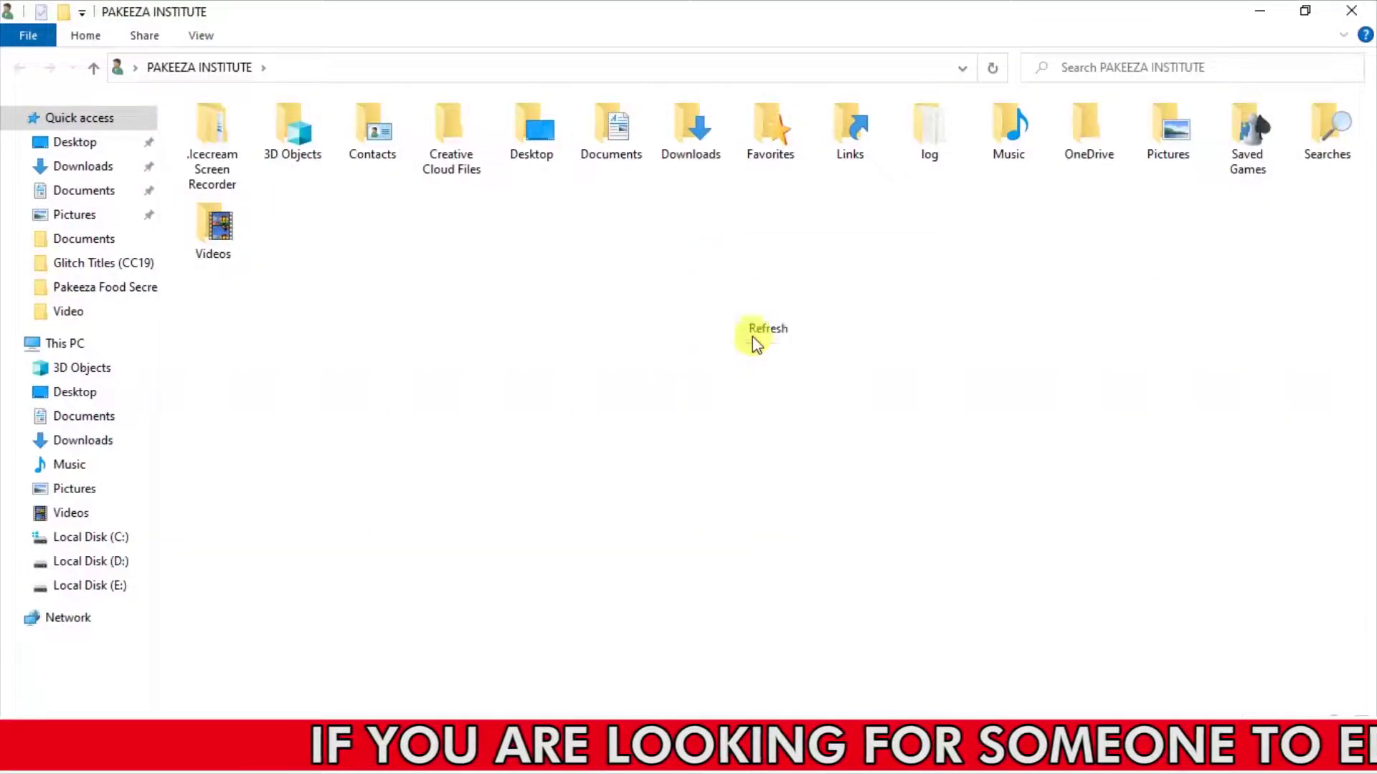
double_click(637, 164)
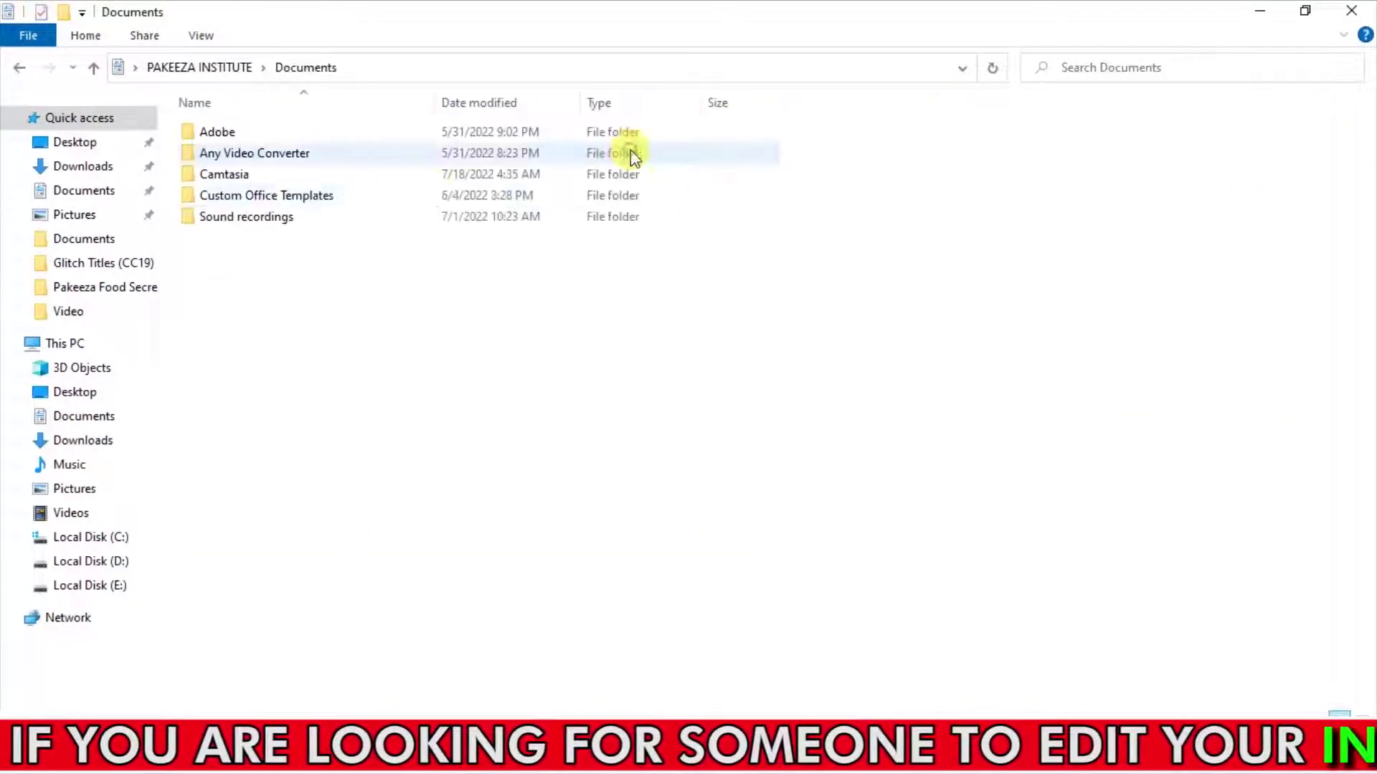
double_click(230, 174)
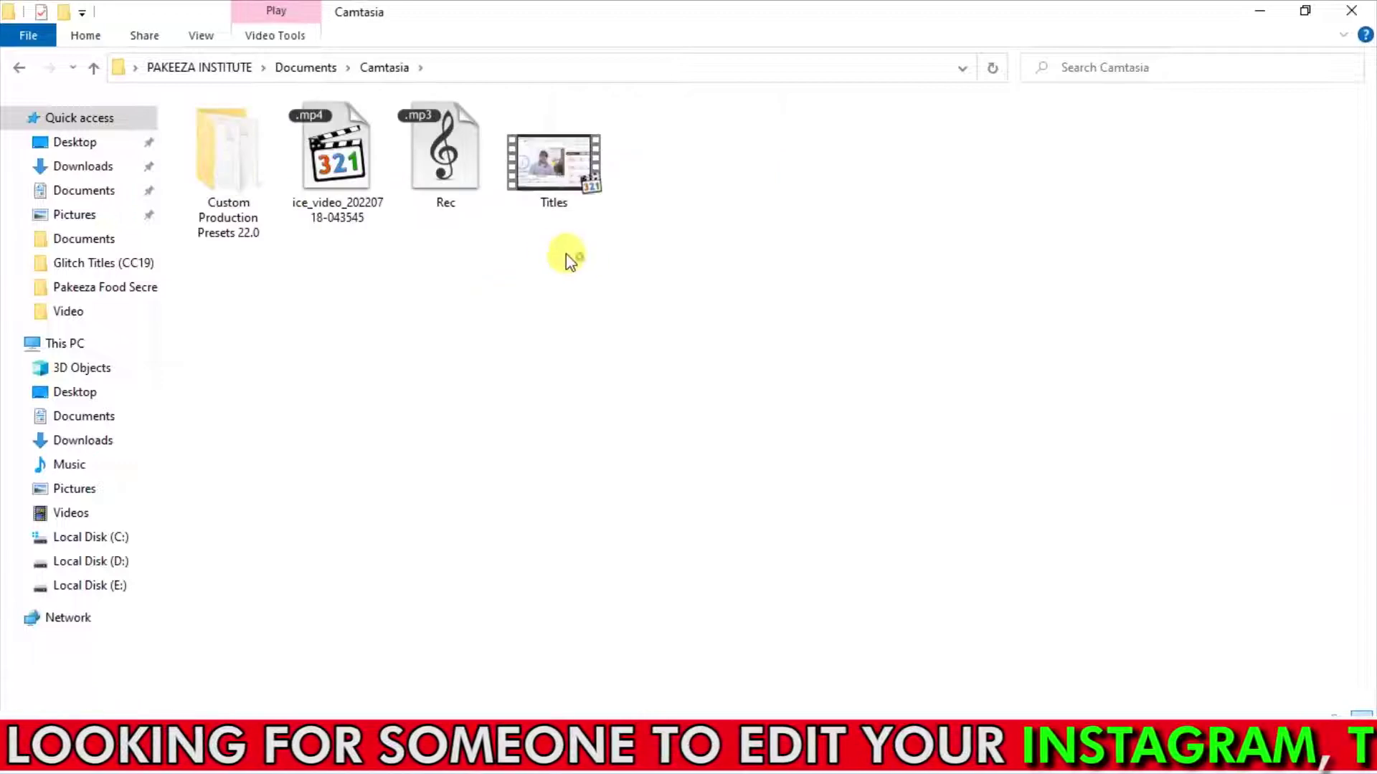
left_click_drag(451, 195, 602, 641)
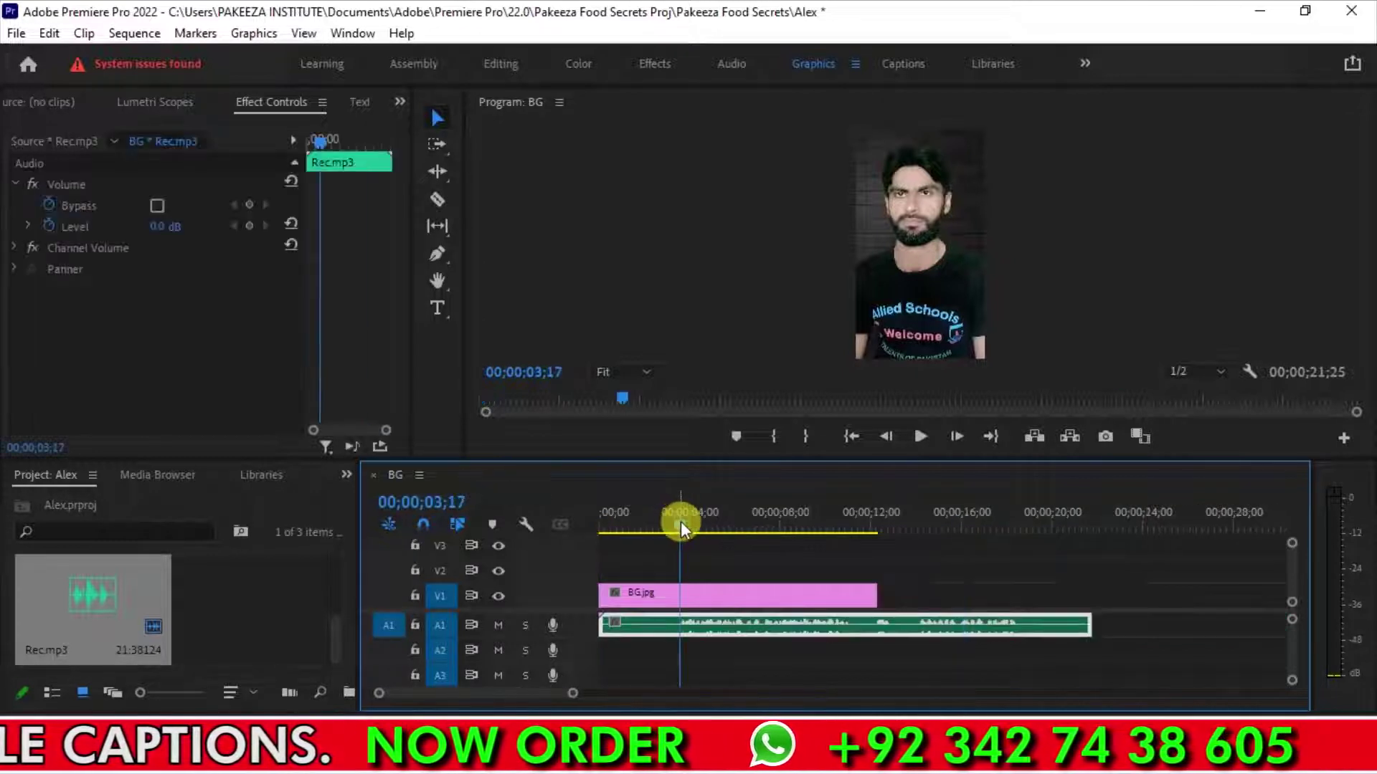
Cut Rec.mp3 at 3;09, delete the opening piece, then minimize Premiere.
left_click_drag(681, 522, 674, 522)
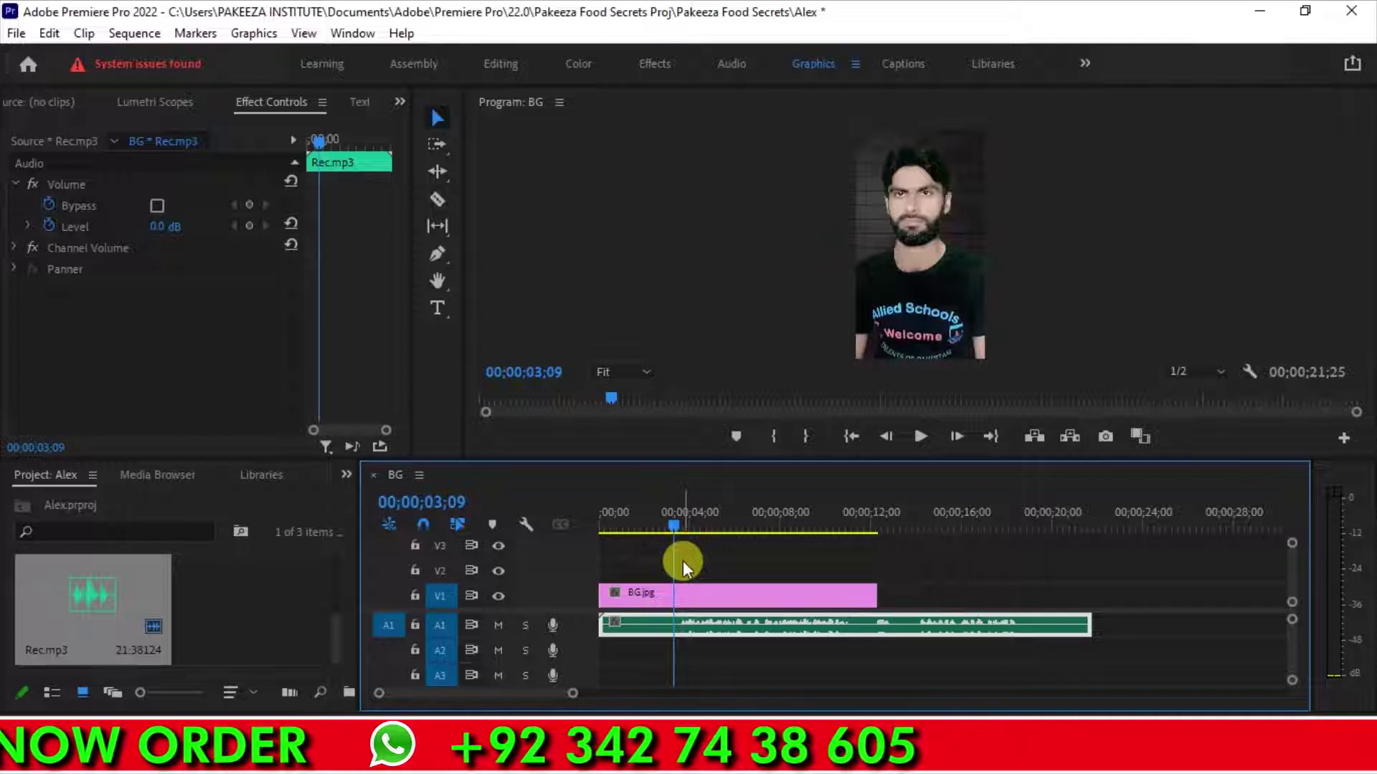
key("c")
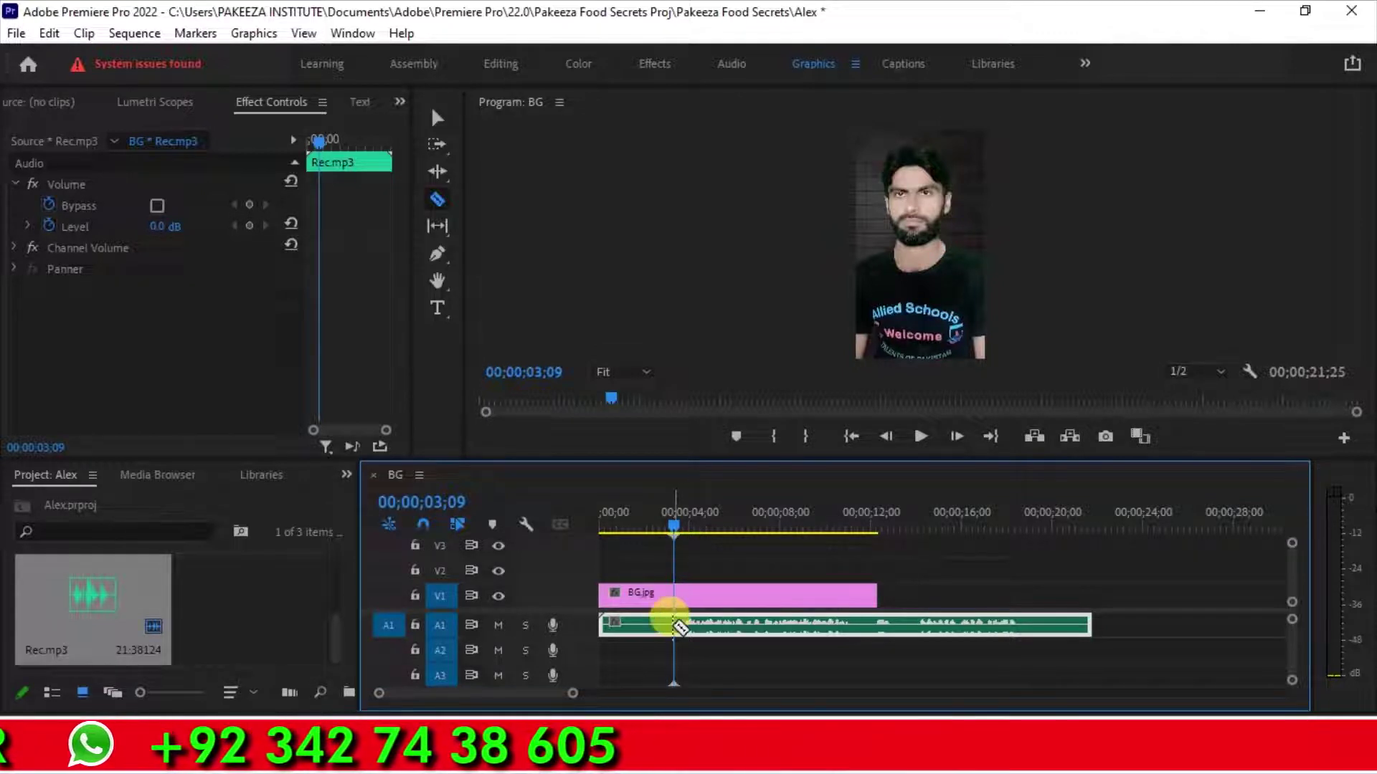
left_click(678, 626)
key("v")
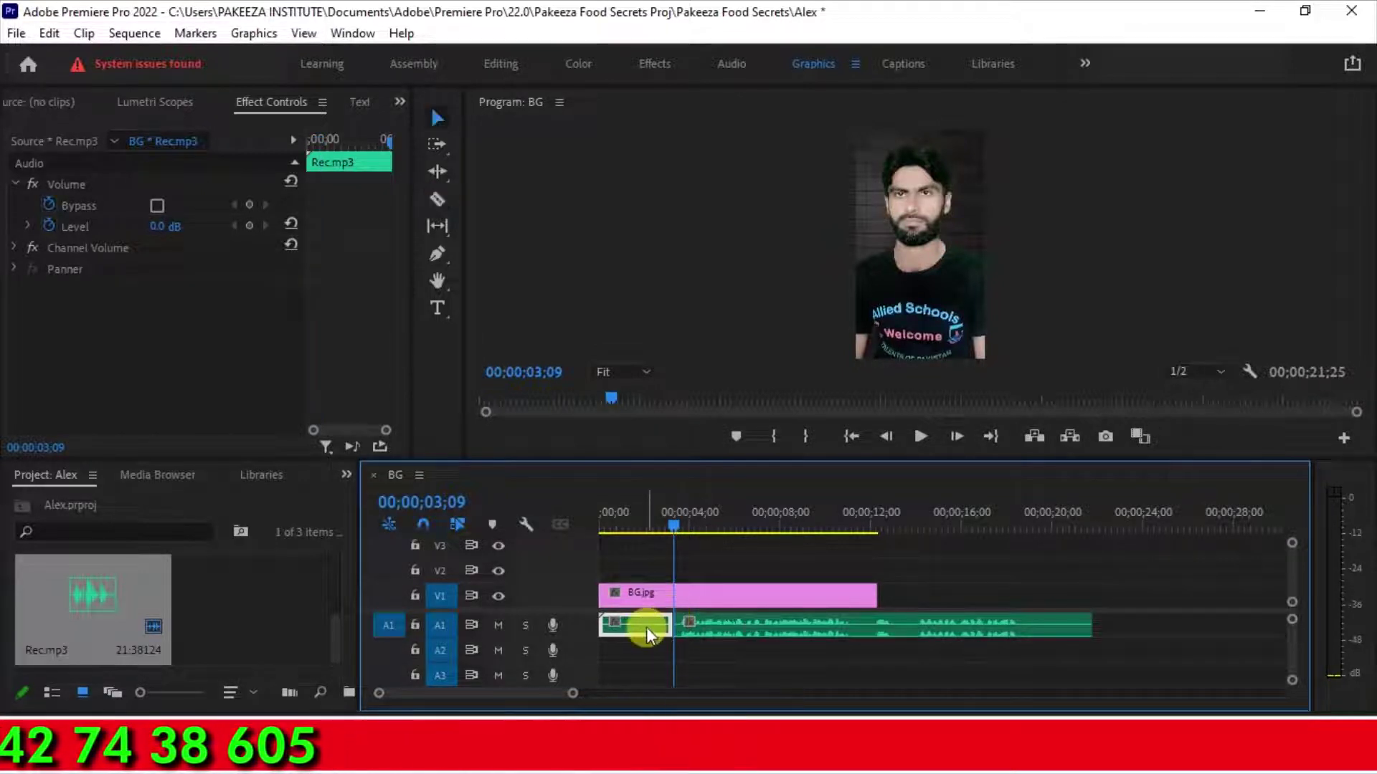
key("Delete")
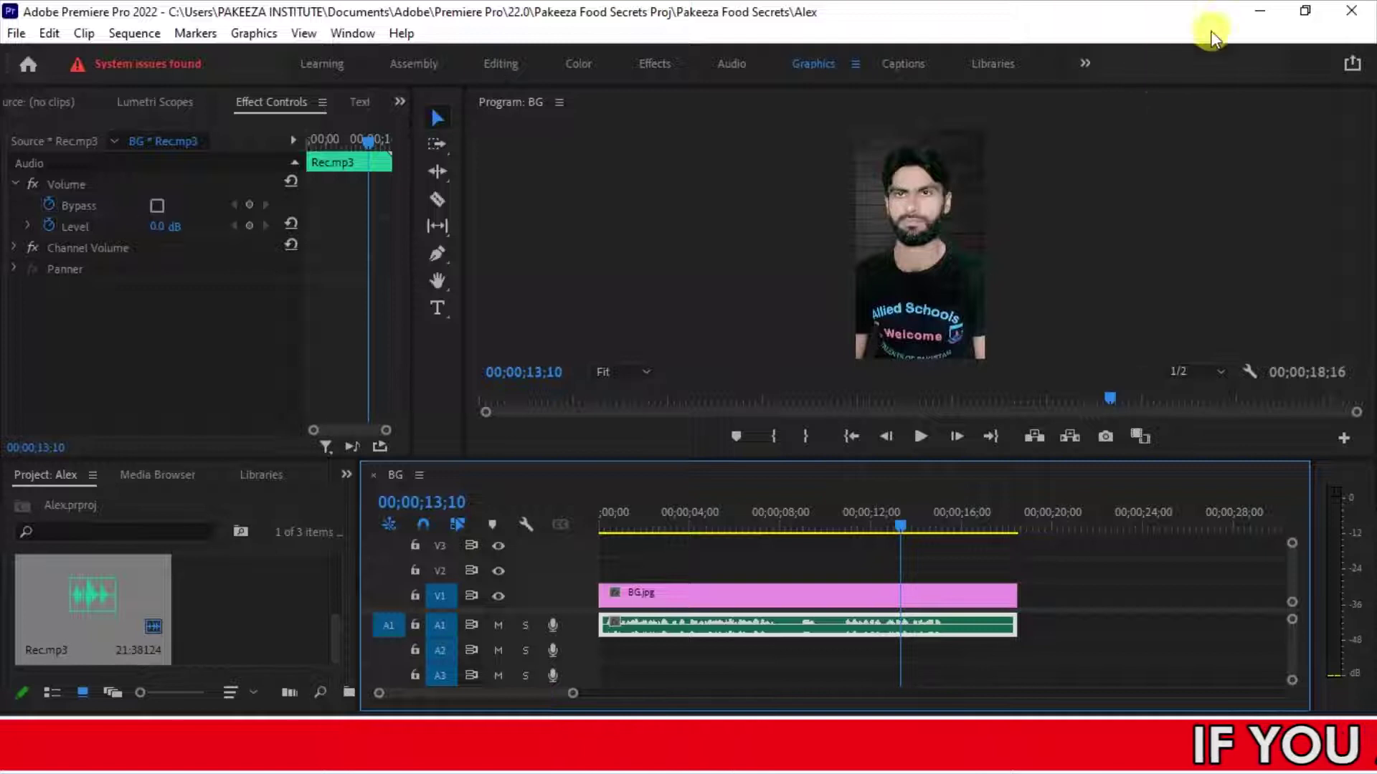
left_click(1260, 10)
left_click(1354, 10)
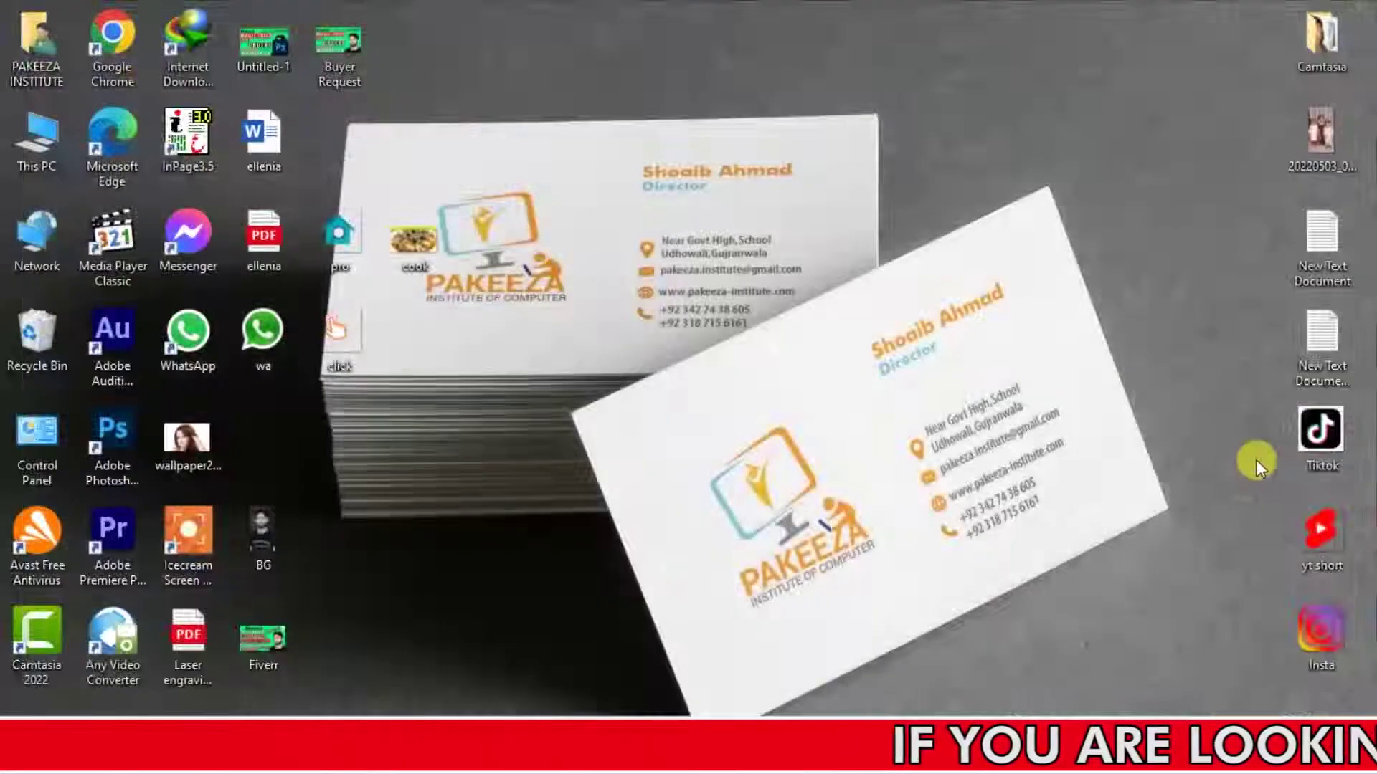
Open New Text Document (2) from the desktop and review the caption script in Notepad.
double_click(1327, 338)
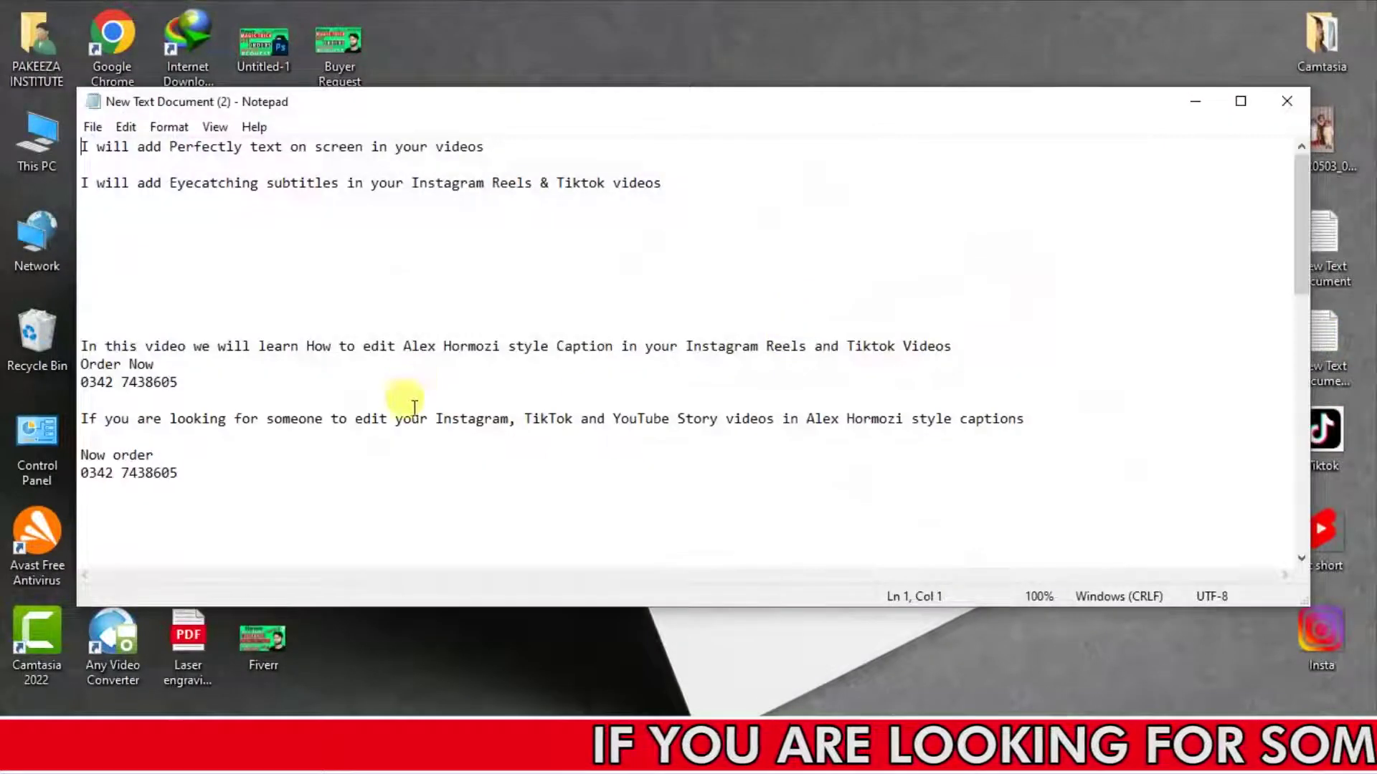
type("I will edit tiktoks, reels and shorts with captions")
left_click_drag(177, 320, 36, 247)
left_click(415, 154)
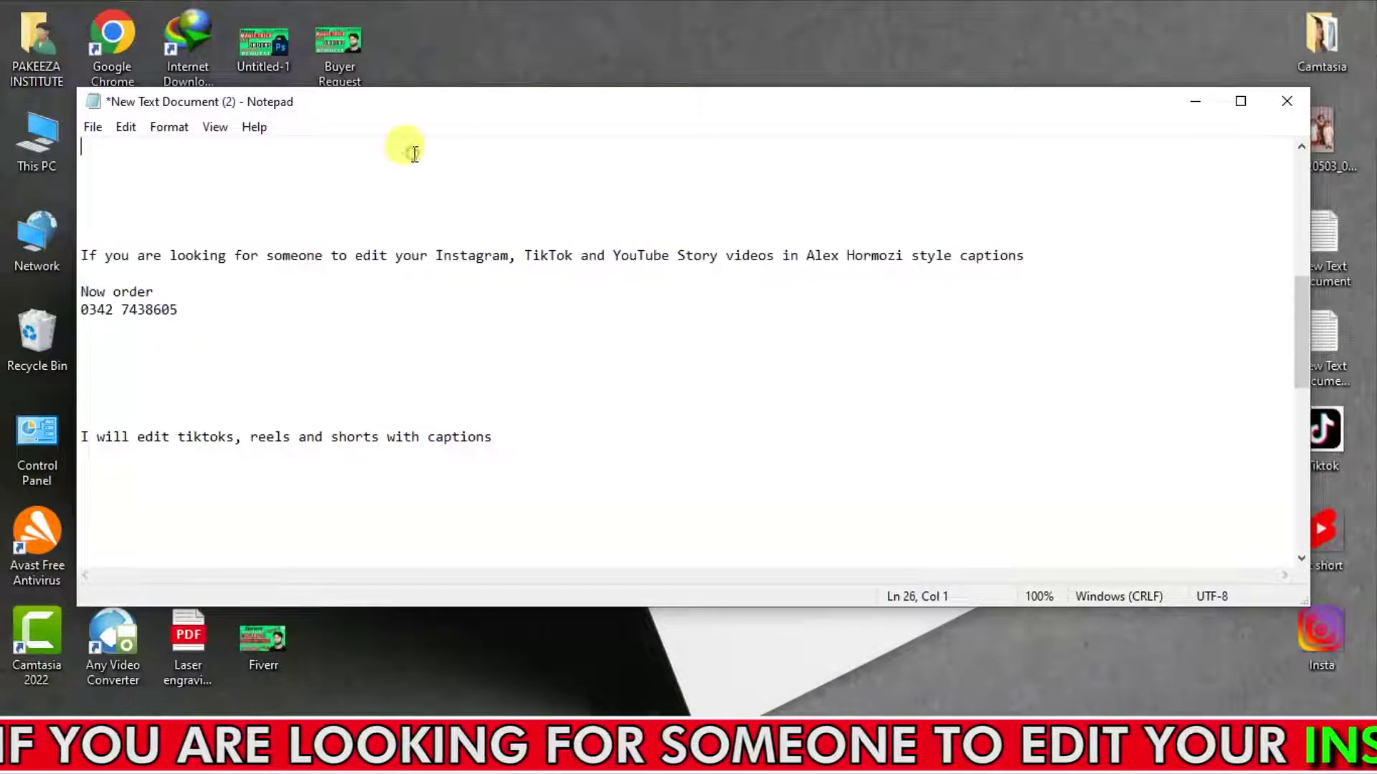
left_click_drag(436, 117, 588, 150)
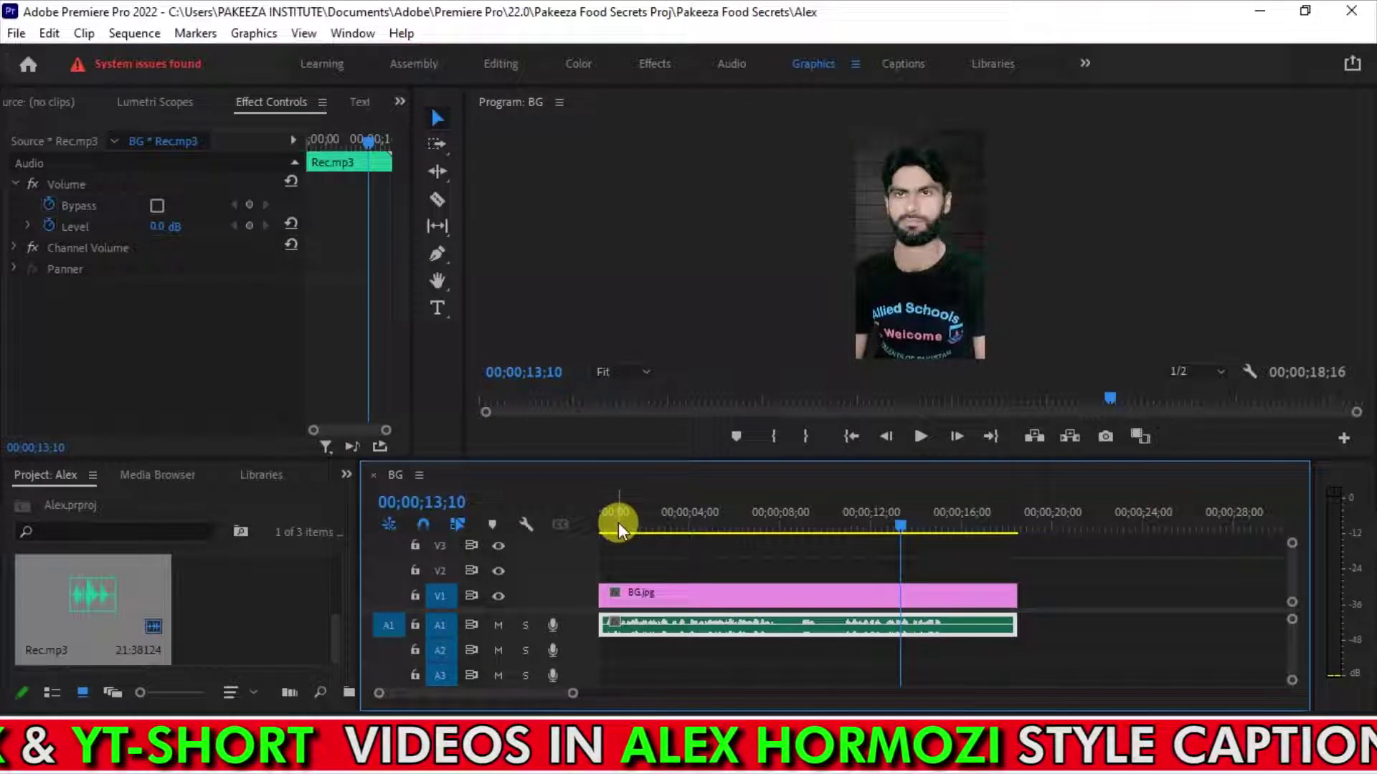
Deselect the audio, move the playhead to 00;00;00;12 and zoom into the timeline.
left_click(616, 567)
left_click_drag(621, 524, 606, 528)
scroll(623, 575, "up", 3)
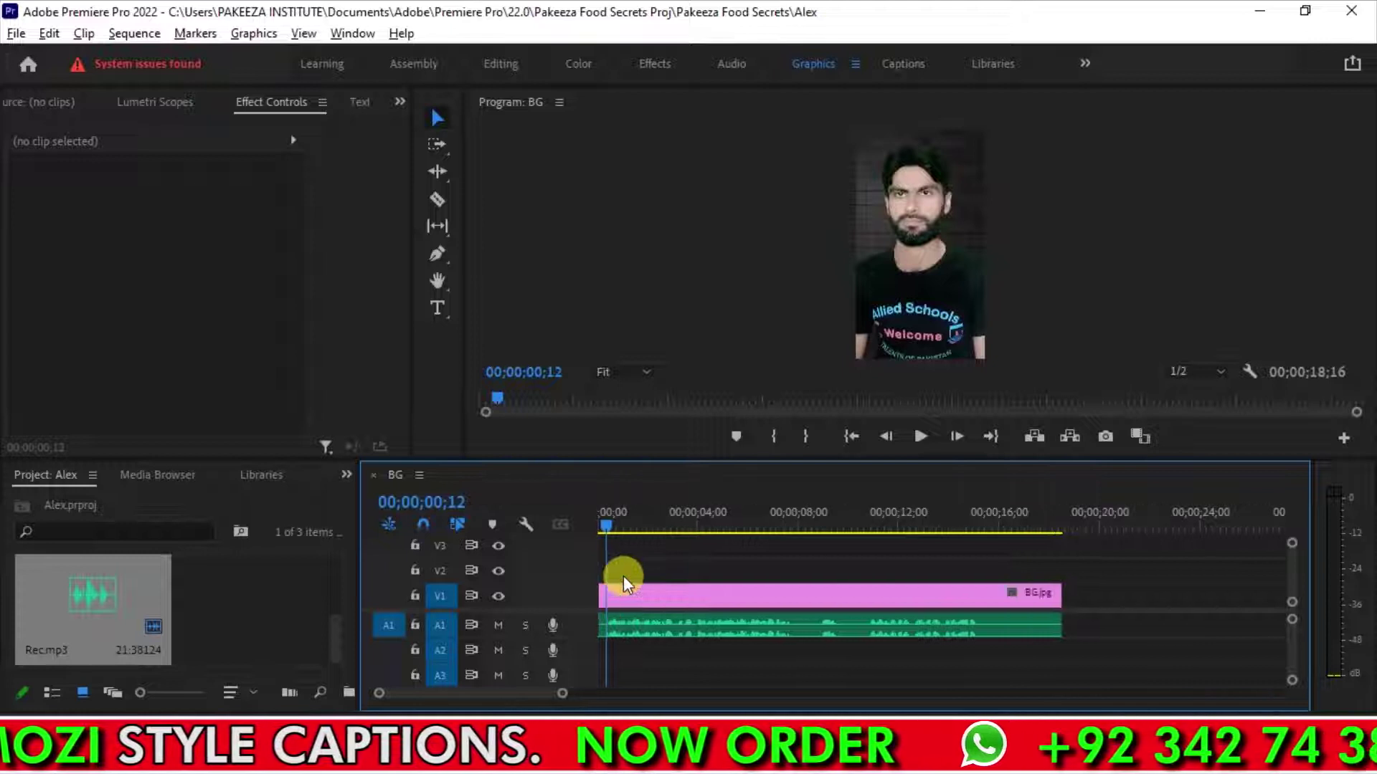
scroll(622, 575, "up", 3)
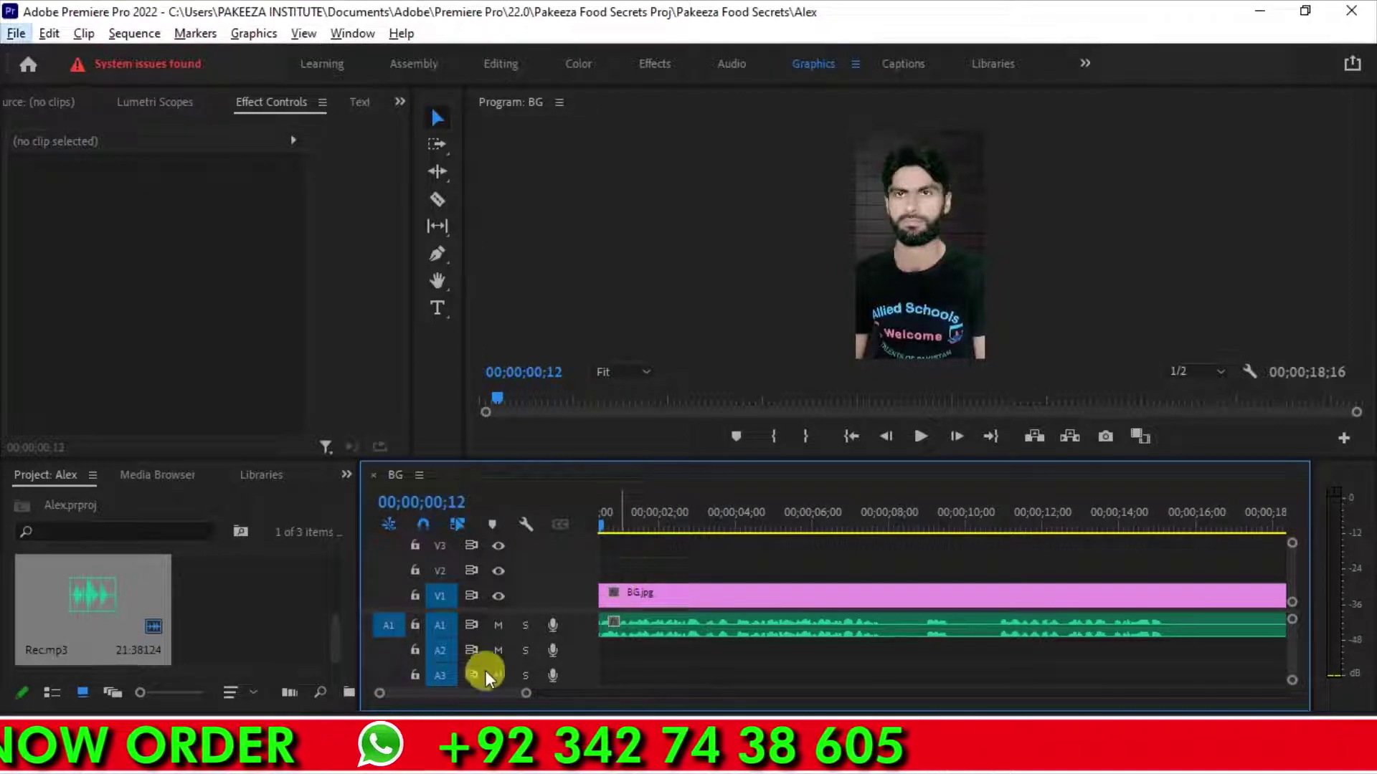
left_click_drag(477, 695, 474, 697)
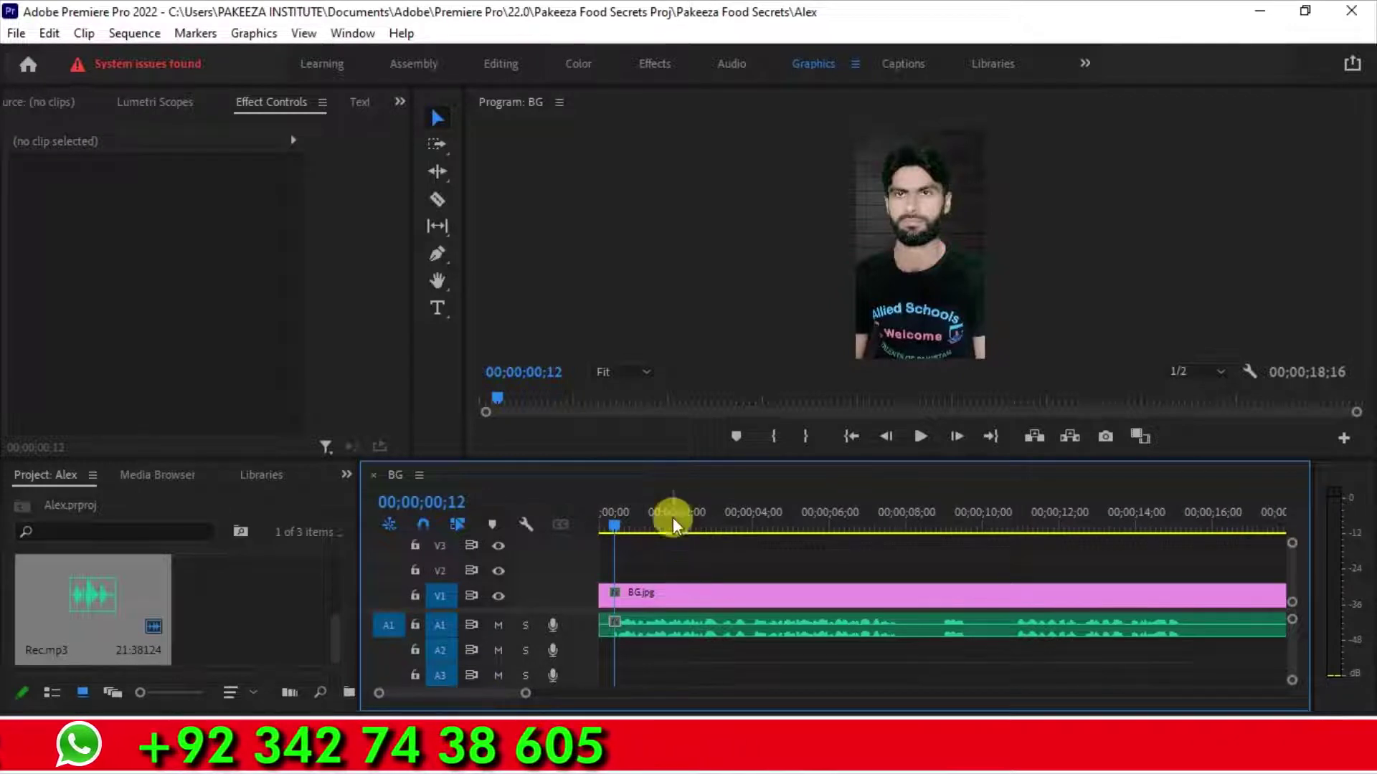
Draw a text box over the photo and paste 'If you are' from the Notepad script.
left_click(440, 312)
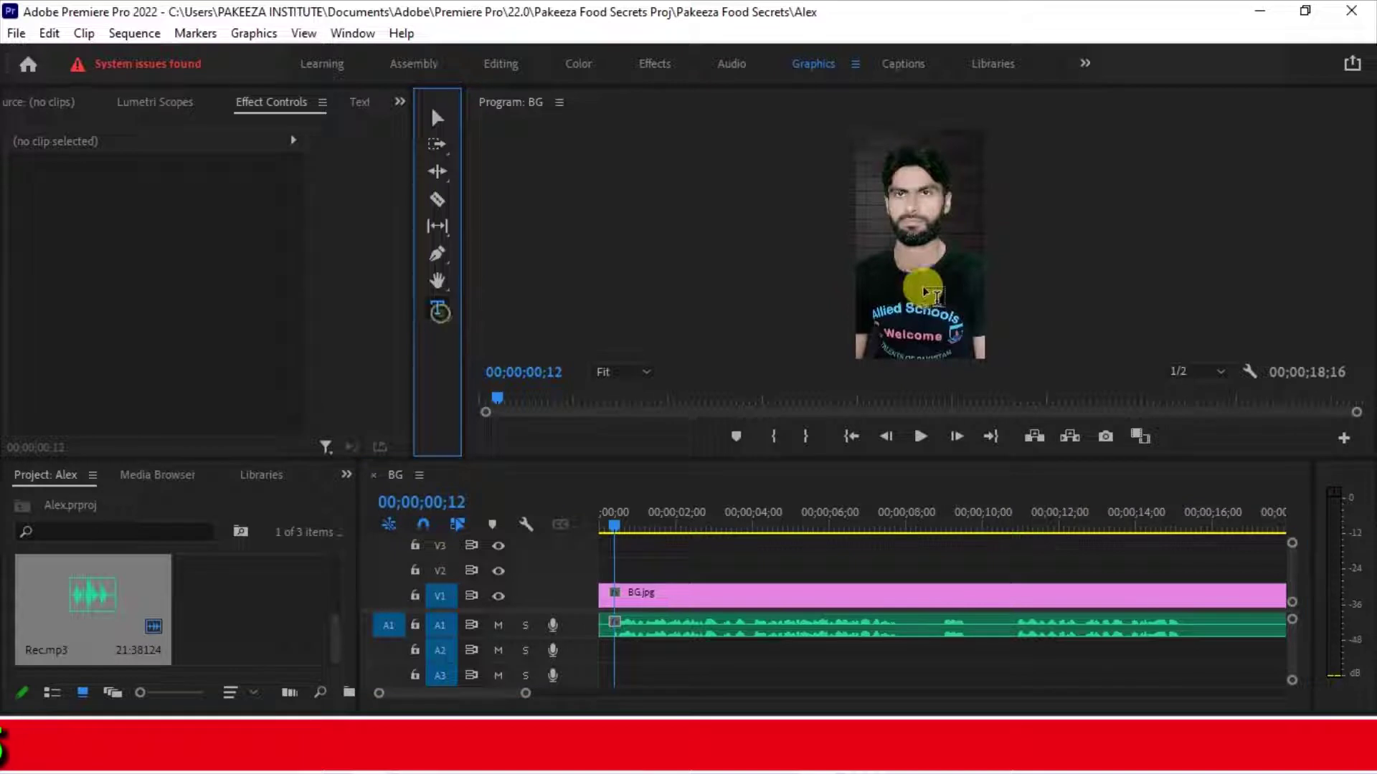
left_click_drag(859, 271, 988, 348)
left_click(932, 313)
key("alt+Tab")
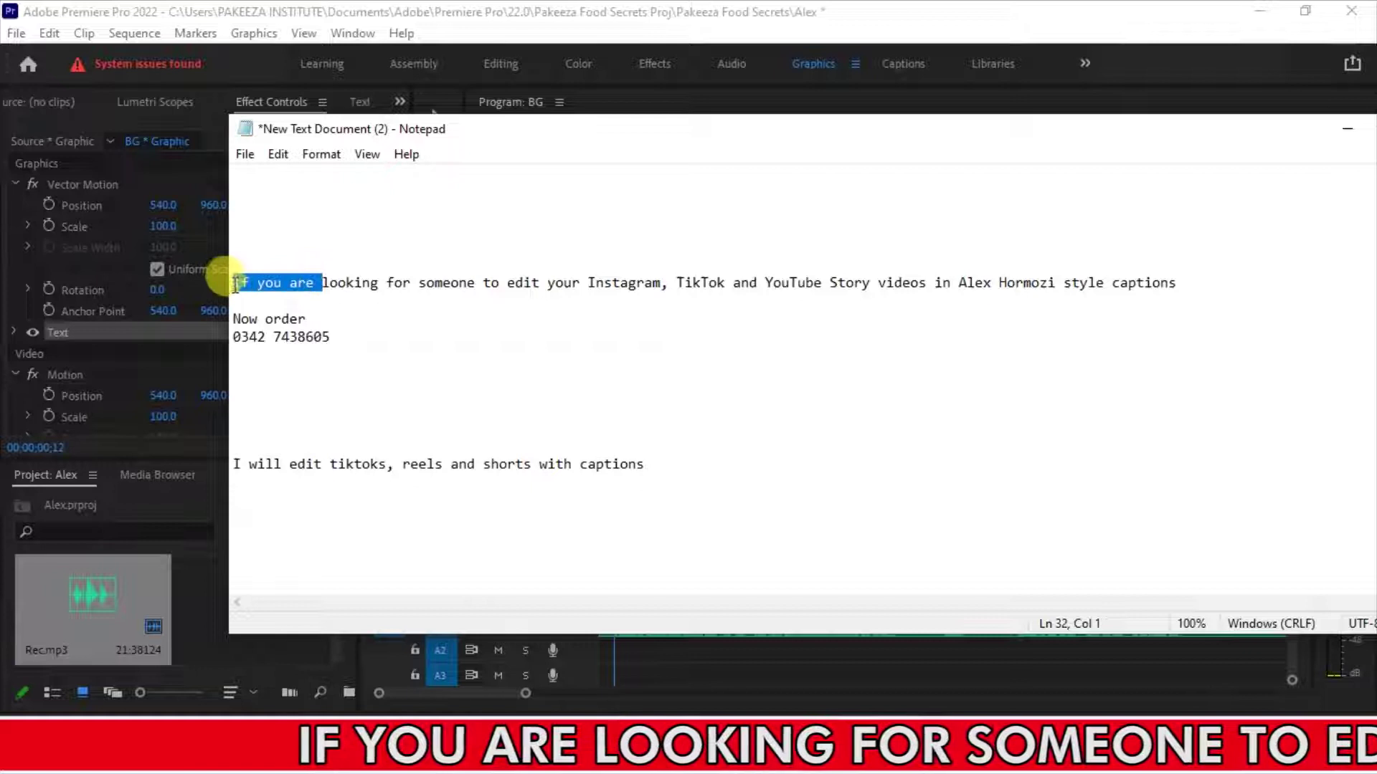
key("alt+Tab")
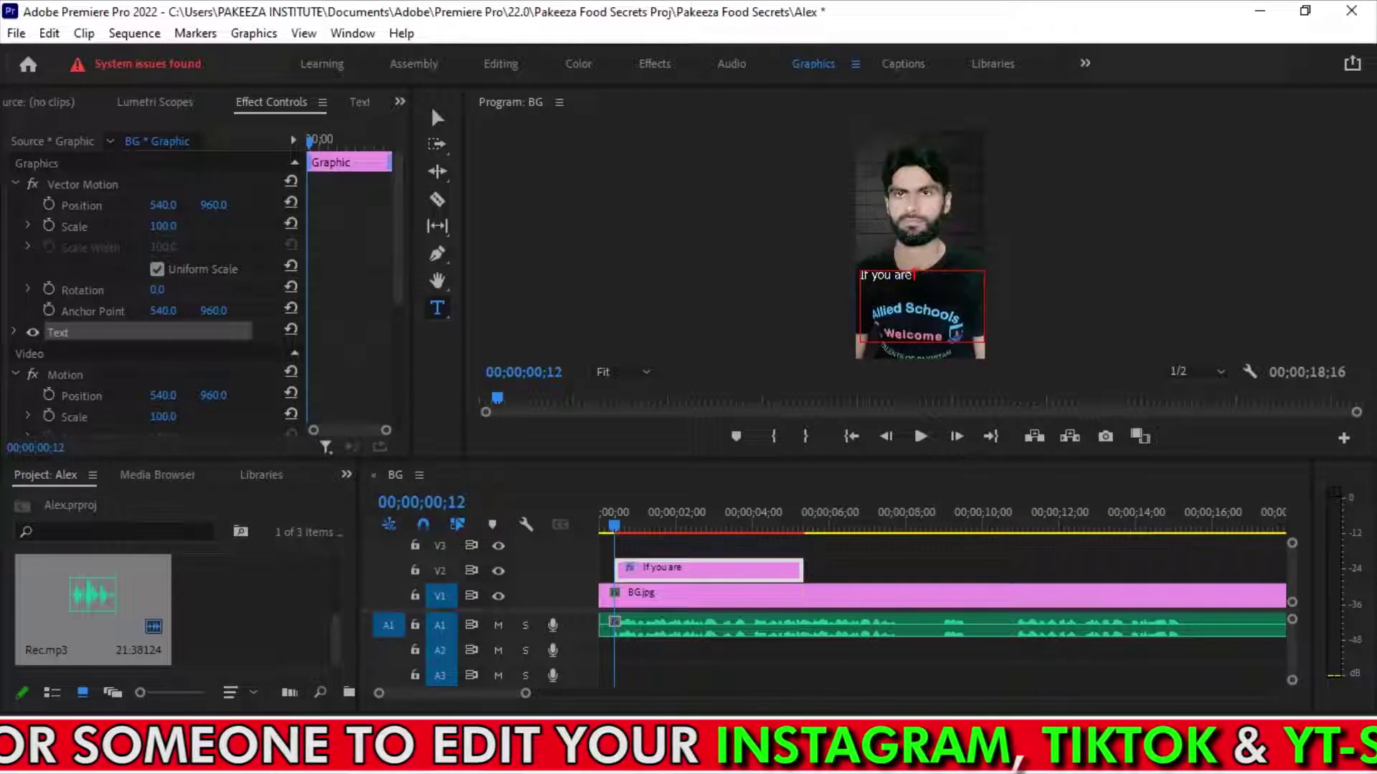
Add 'looking' from the script to the caption, then open the caption clip's text settings.
key("alt+Tab")
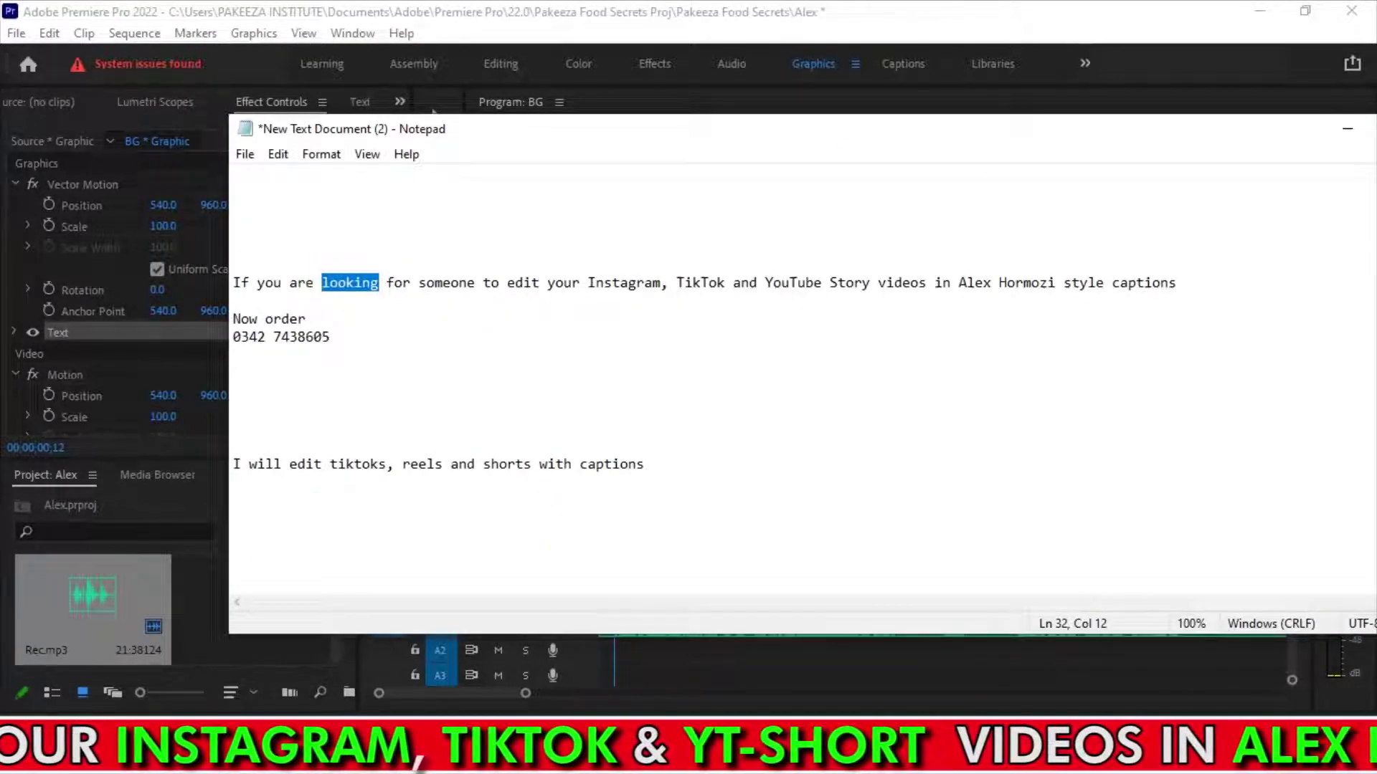
key("alt+Tab")
left_click(882, 335)
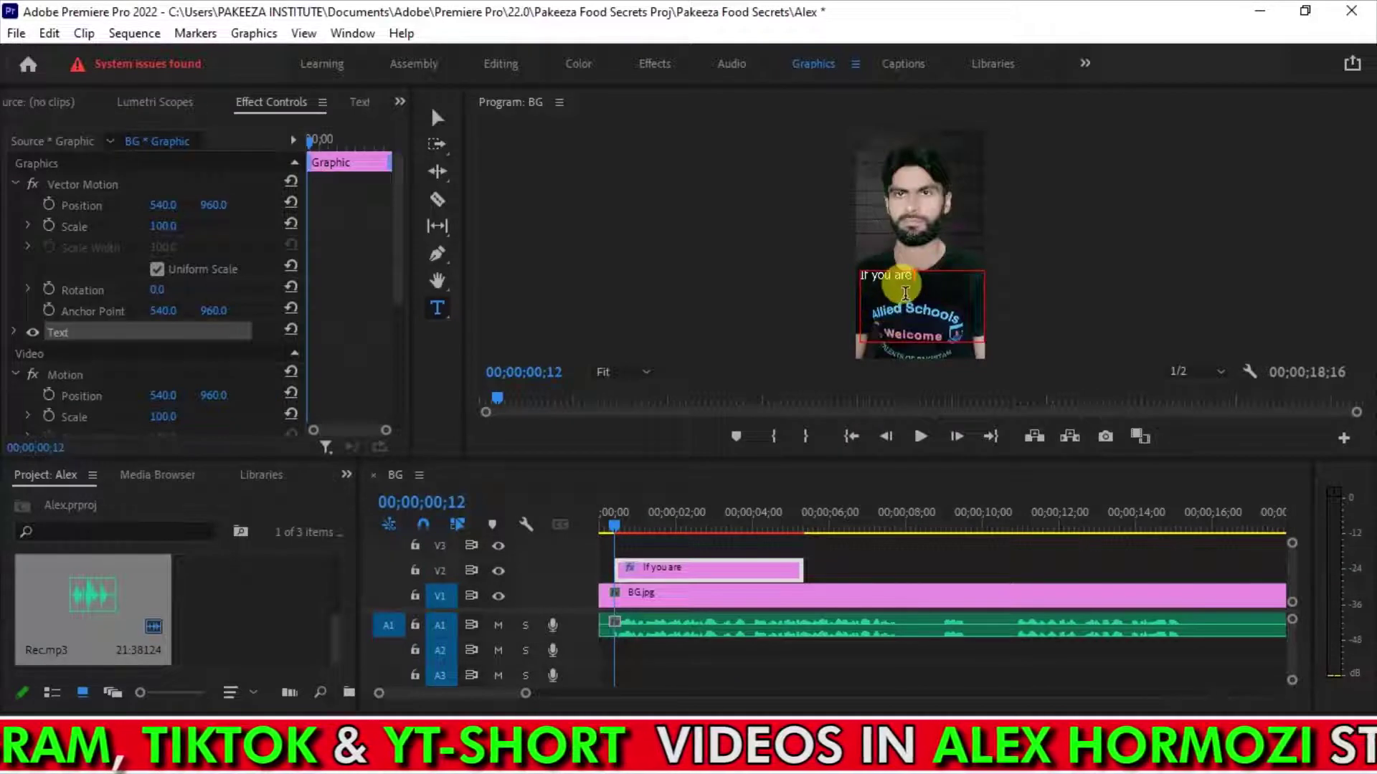
left_click(909, 276)
key("Return")
left_click(438, 116)
double_click(736, 570)
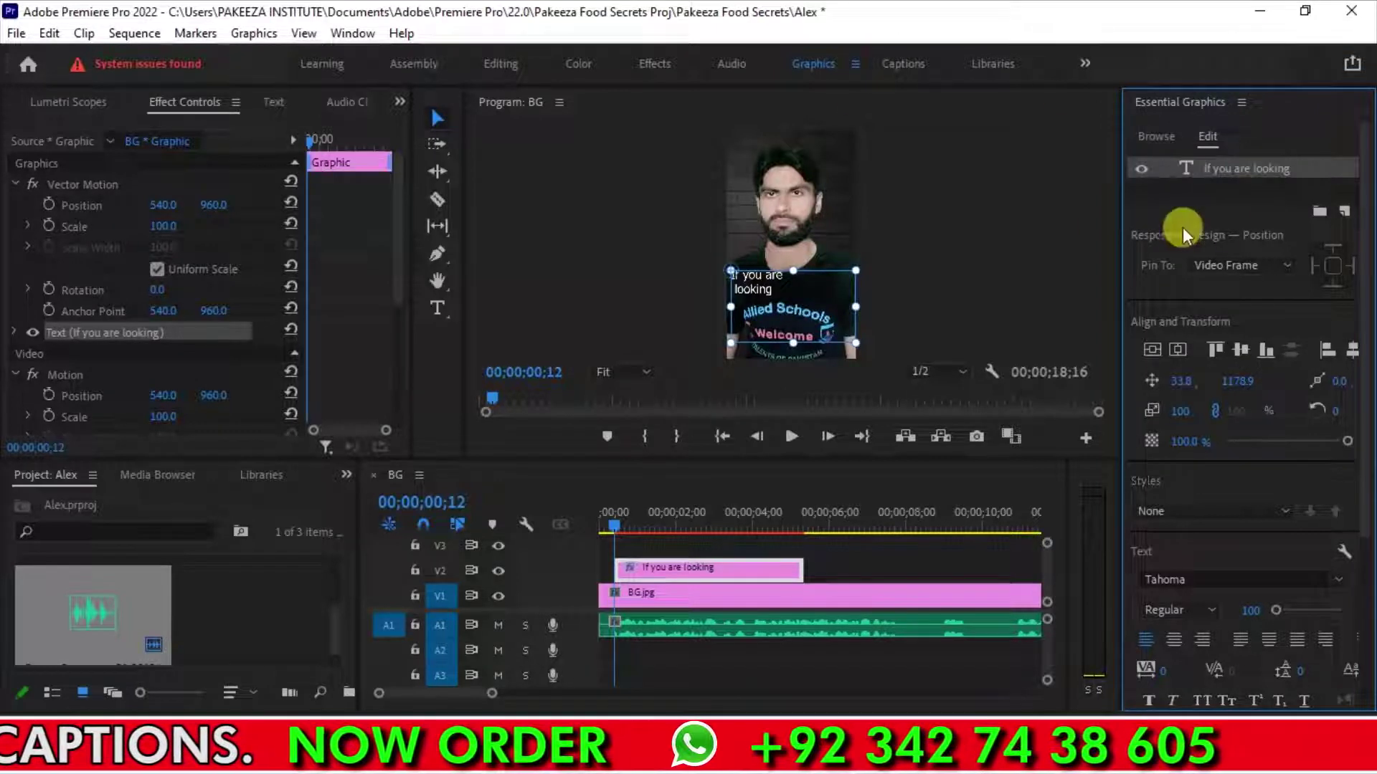
Set the caption to Roboto Bold and turn on All Caps.
left_click(1194, 584)
type("Roboto")
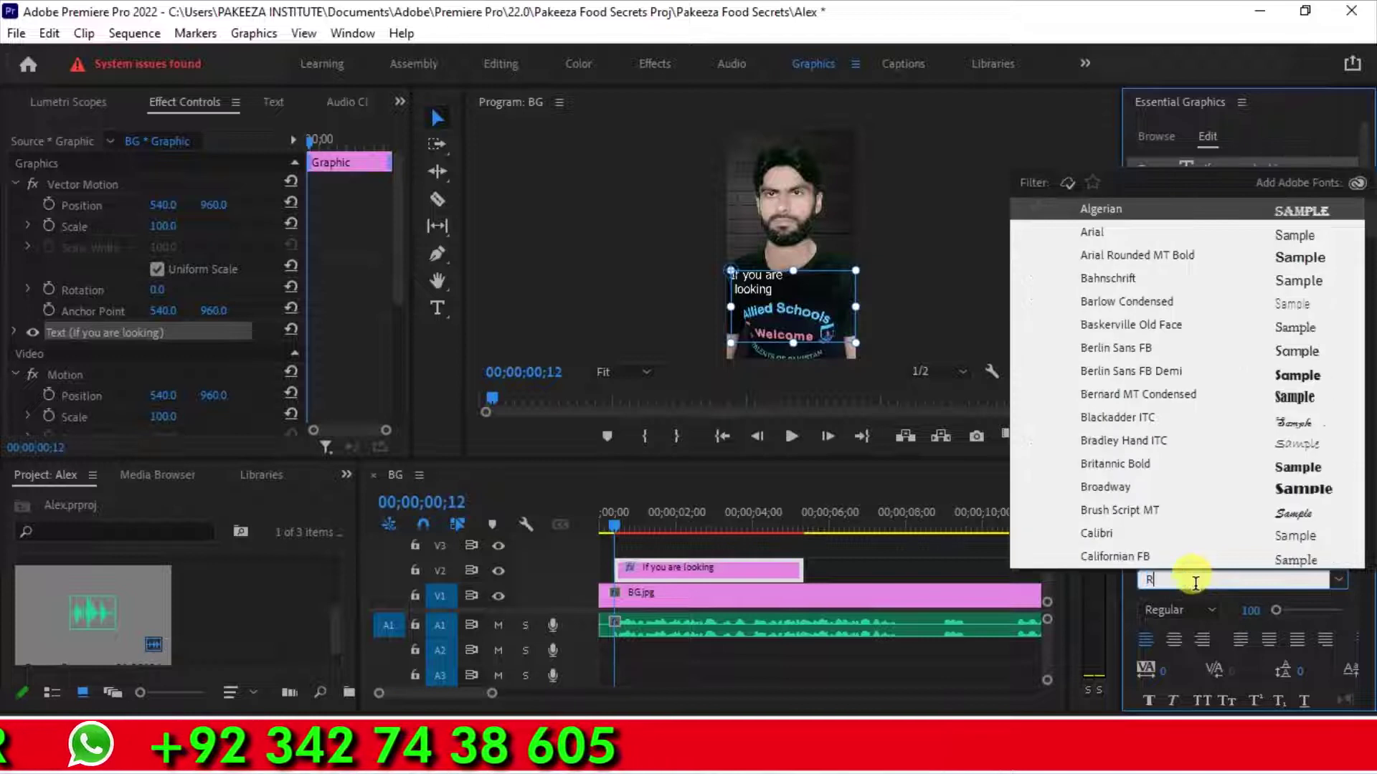
key("Return")
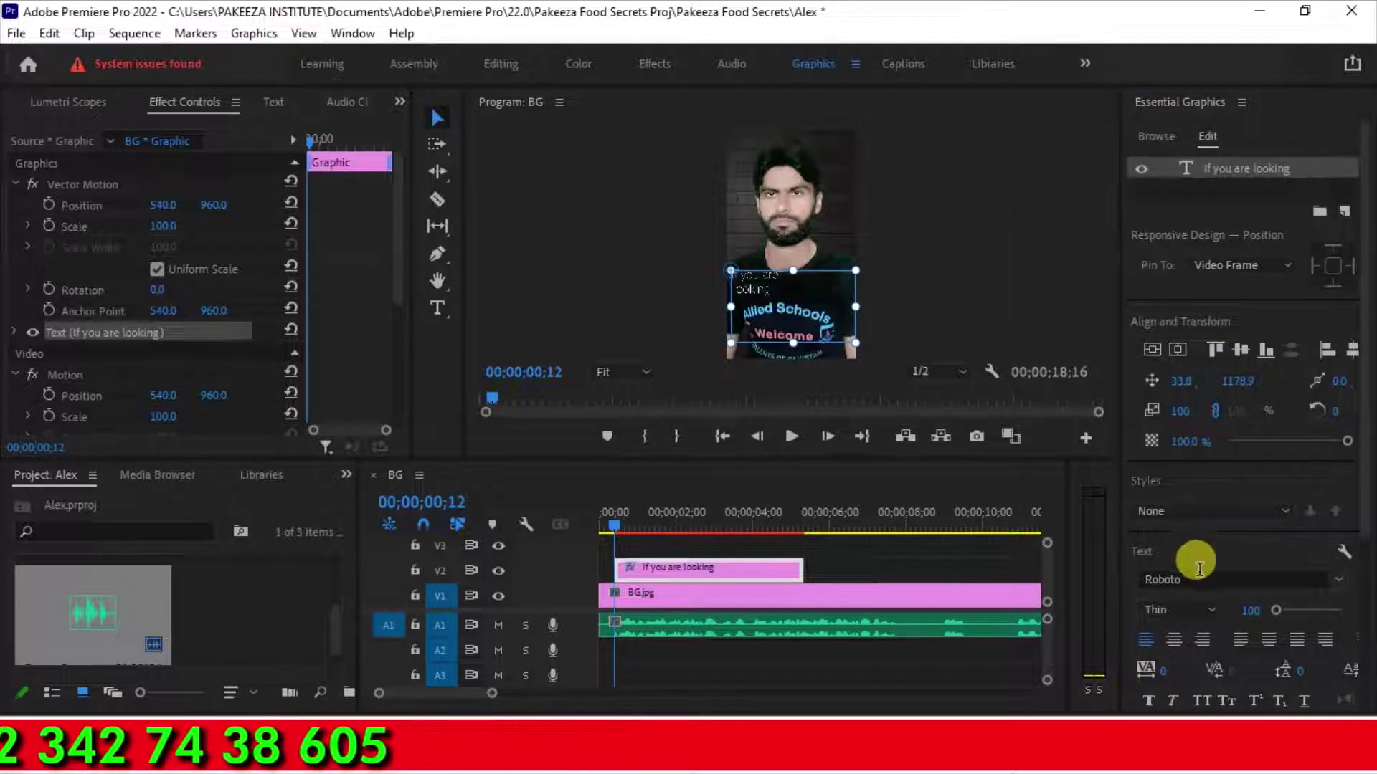
left_click(1188, 610)
left_click(1183, 522)
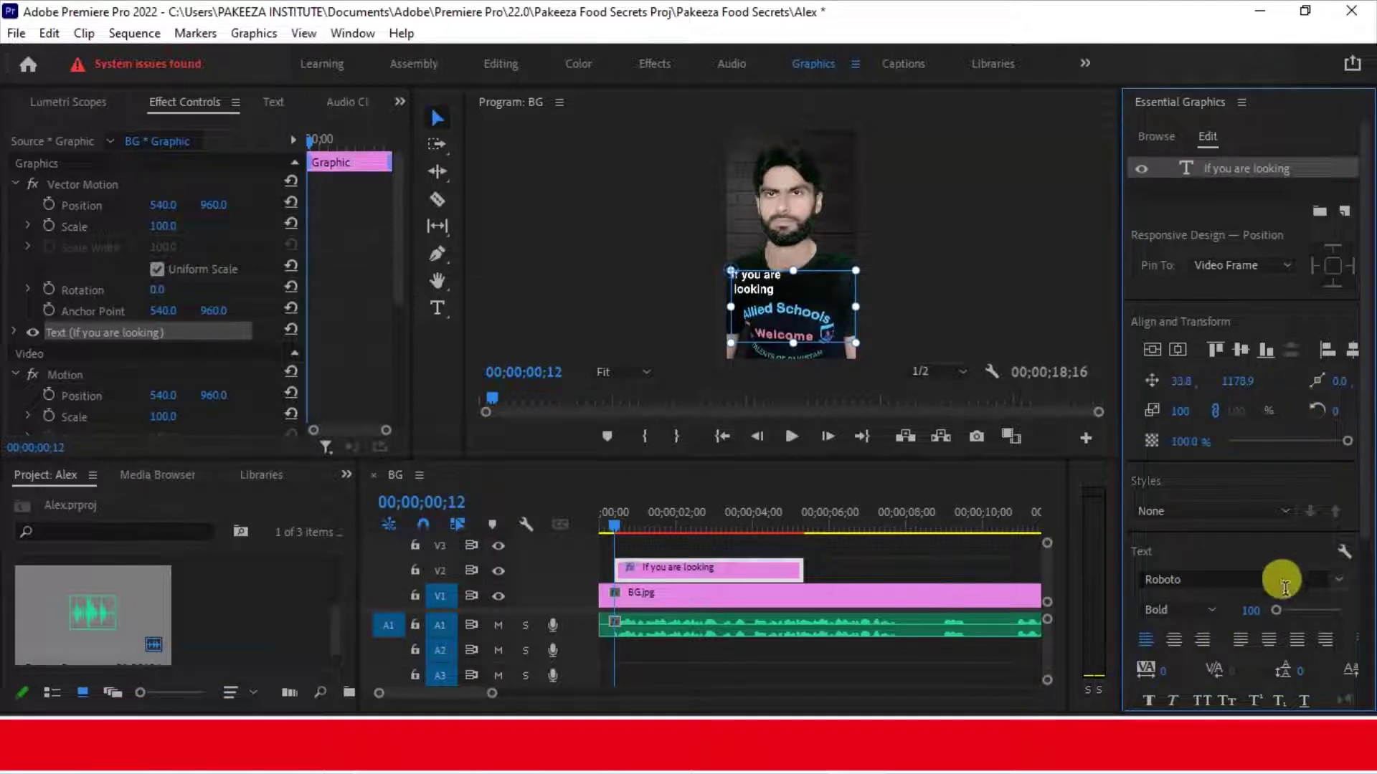
left_click_drag(1111, 511, 1081, 511)
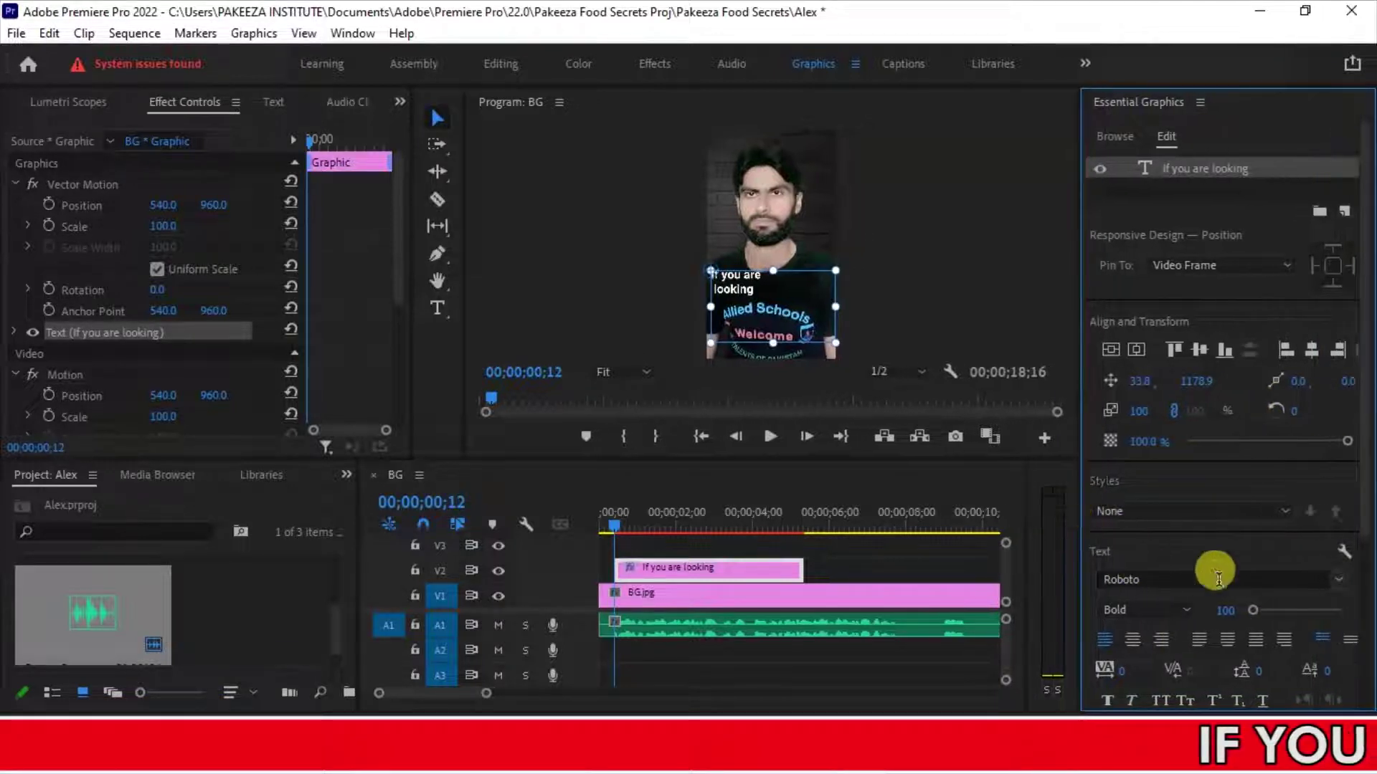
scroll(1190, 666, "down", 1)
left_click(1161, 681)
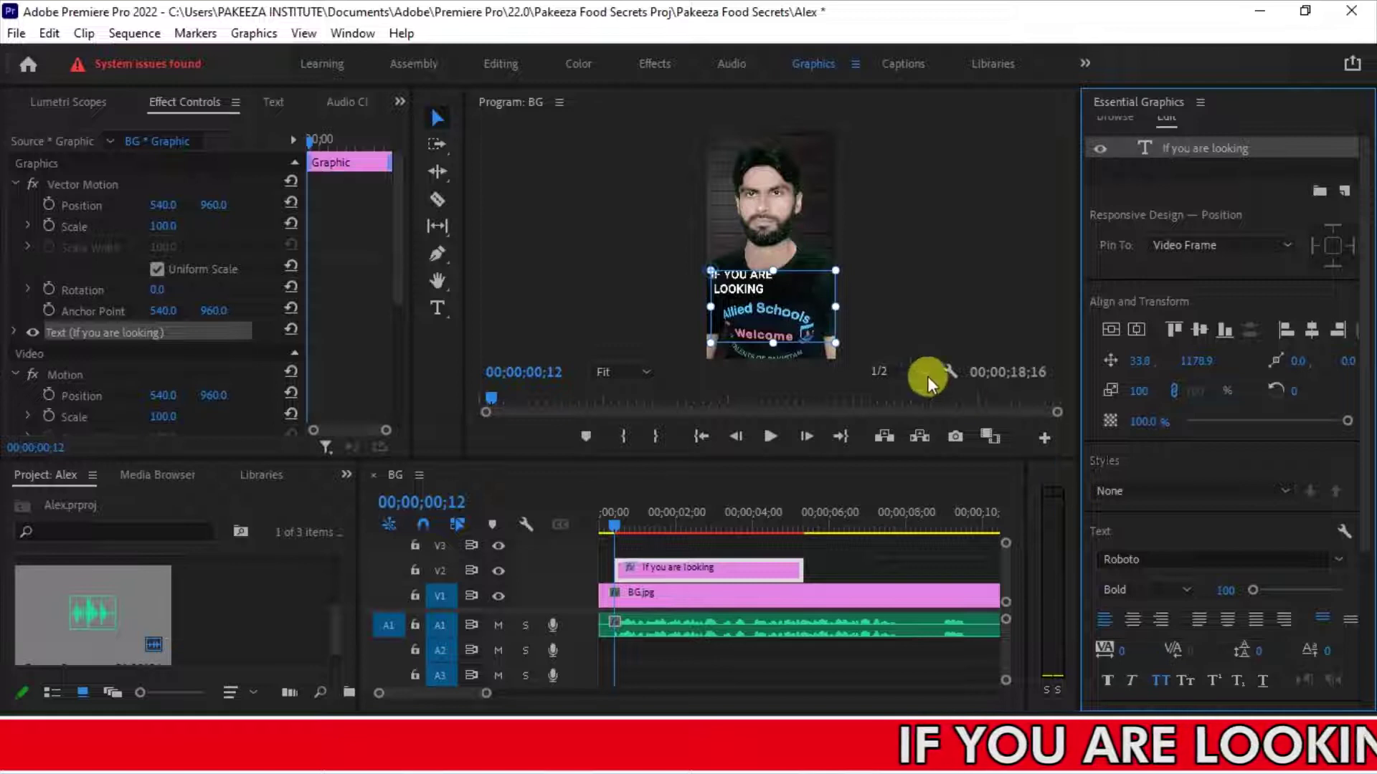
Switch the caption to Montserrat Bold, widen its box, set size 152 and centre it.
left_click(1112, 561)
type("montserrat")
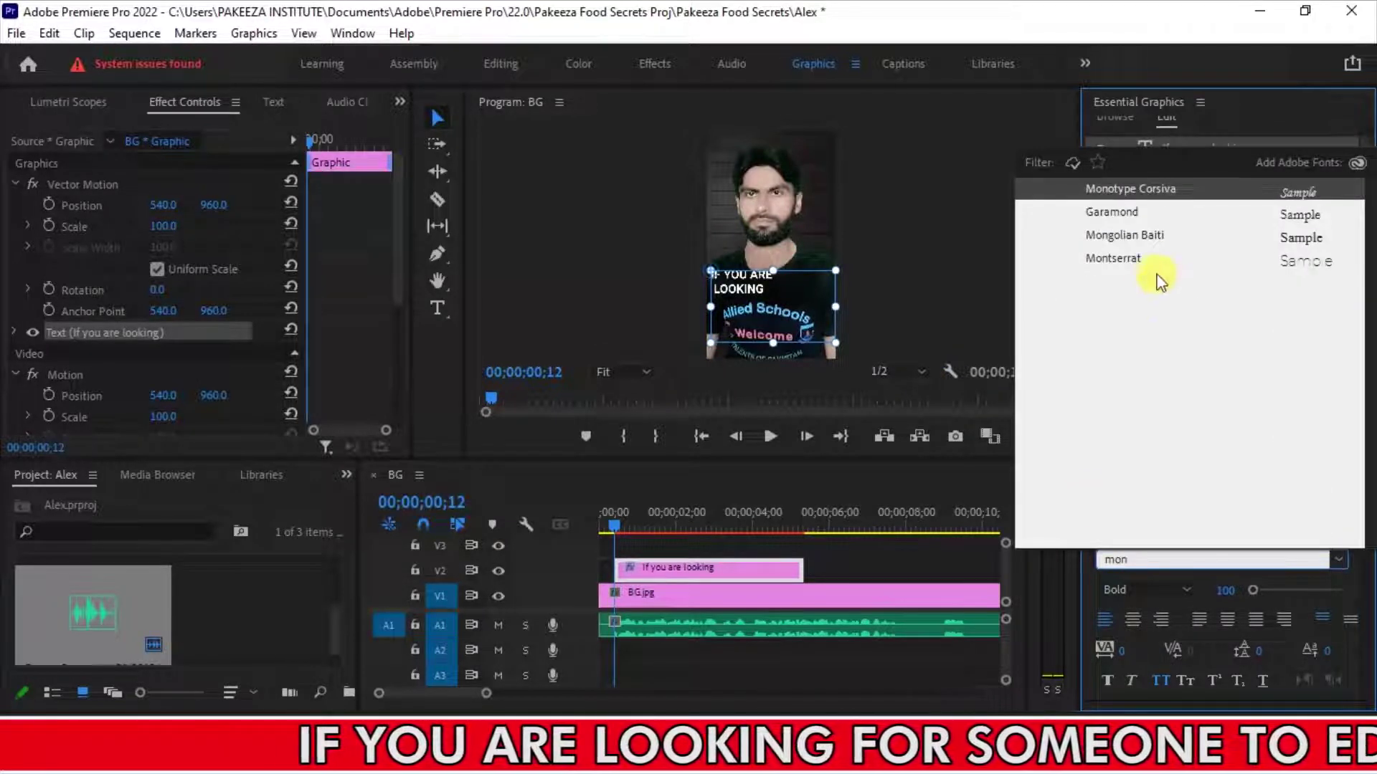
left_click(1135, 261)
left_click(1147, 601)
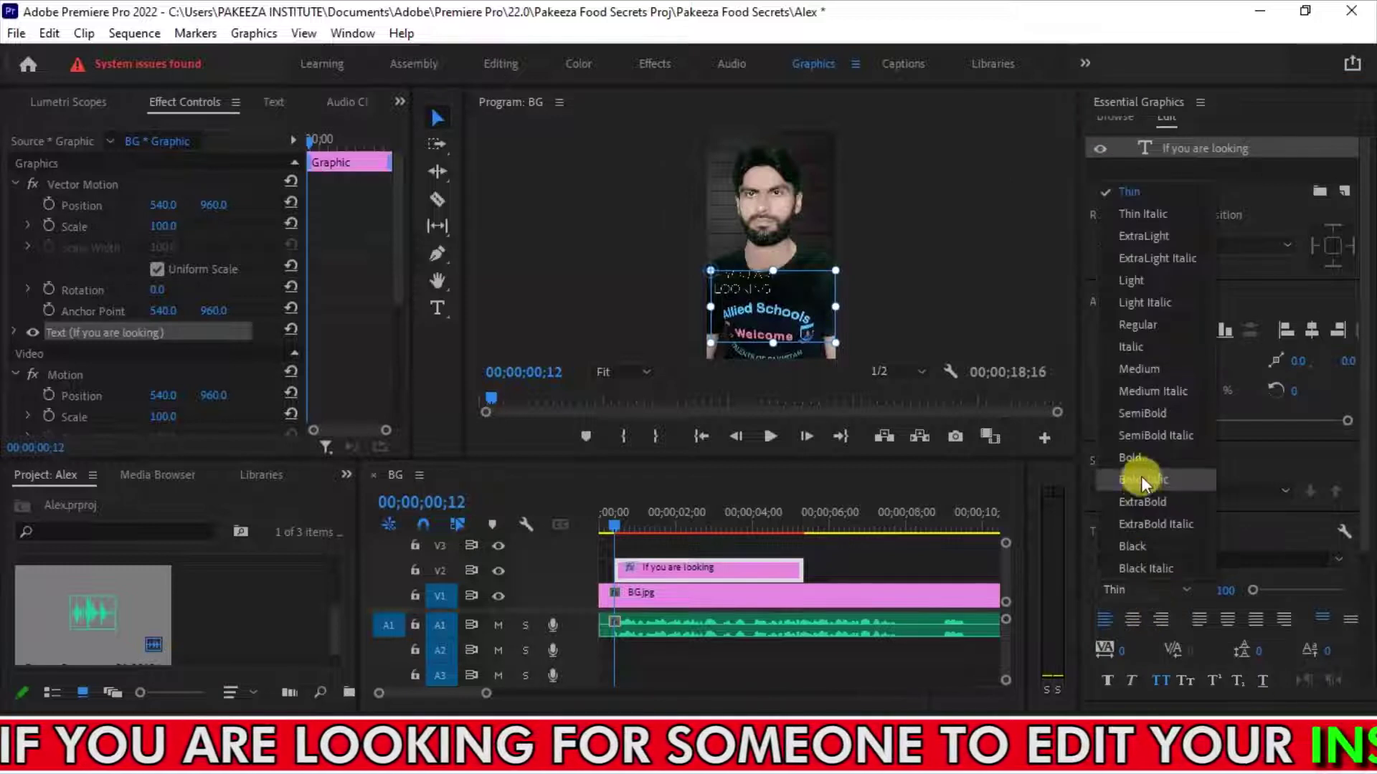
left_click(1112, 457)
left_click_drag(834, 350, 867, 336)
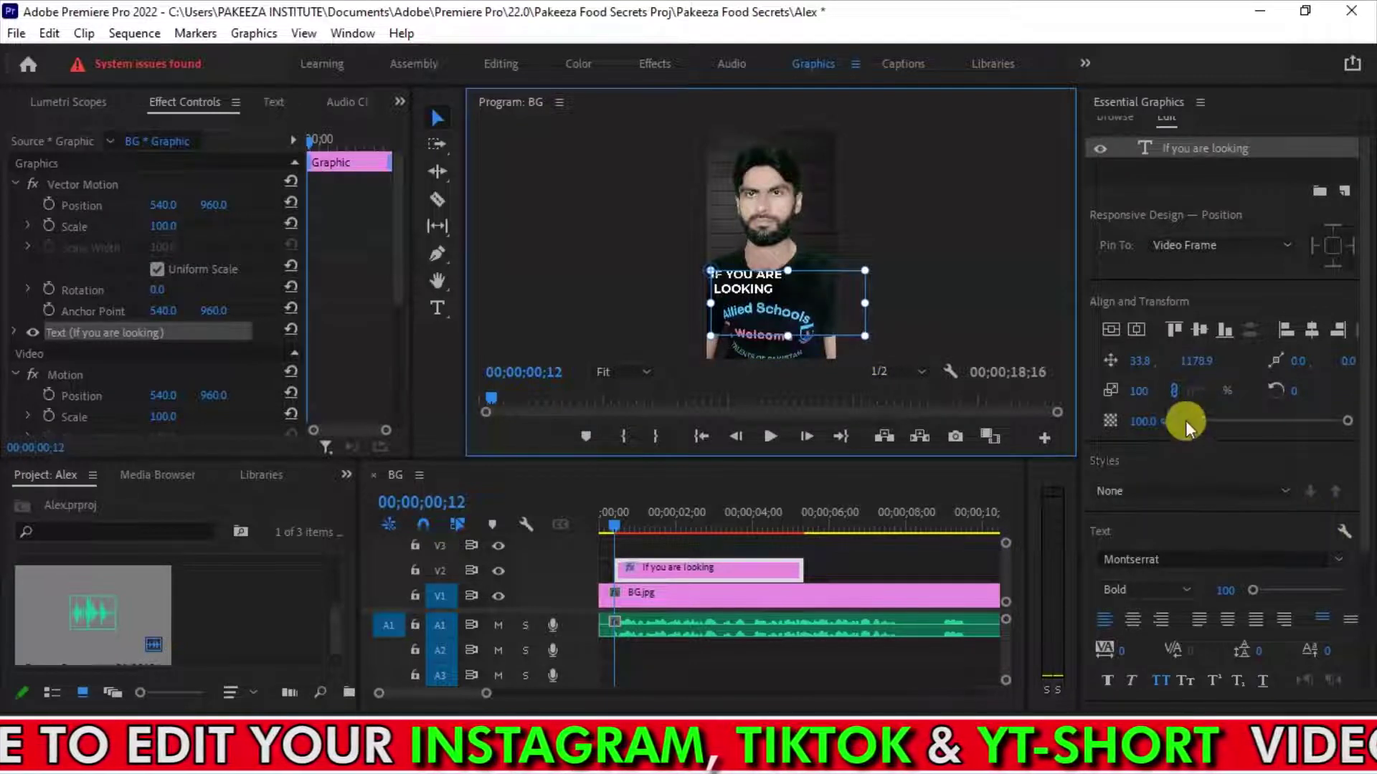
left_click_drag(1254, 588, 1256, 588)
left_click(1130, 621)
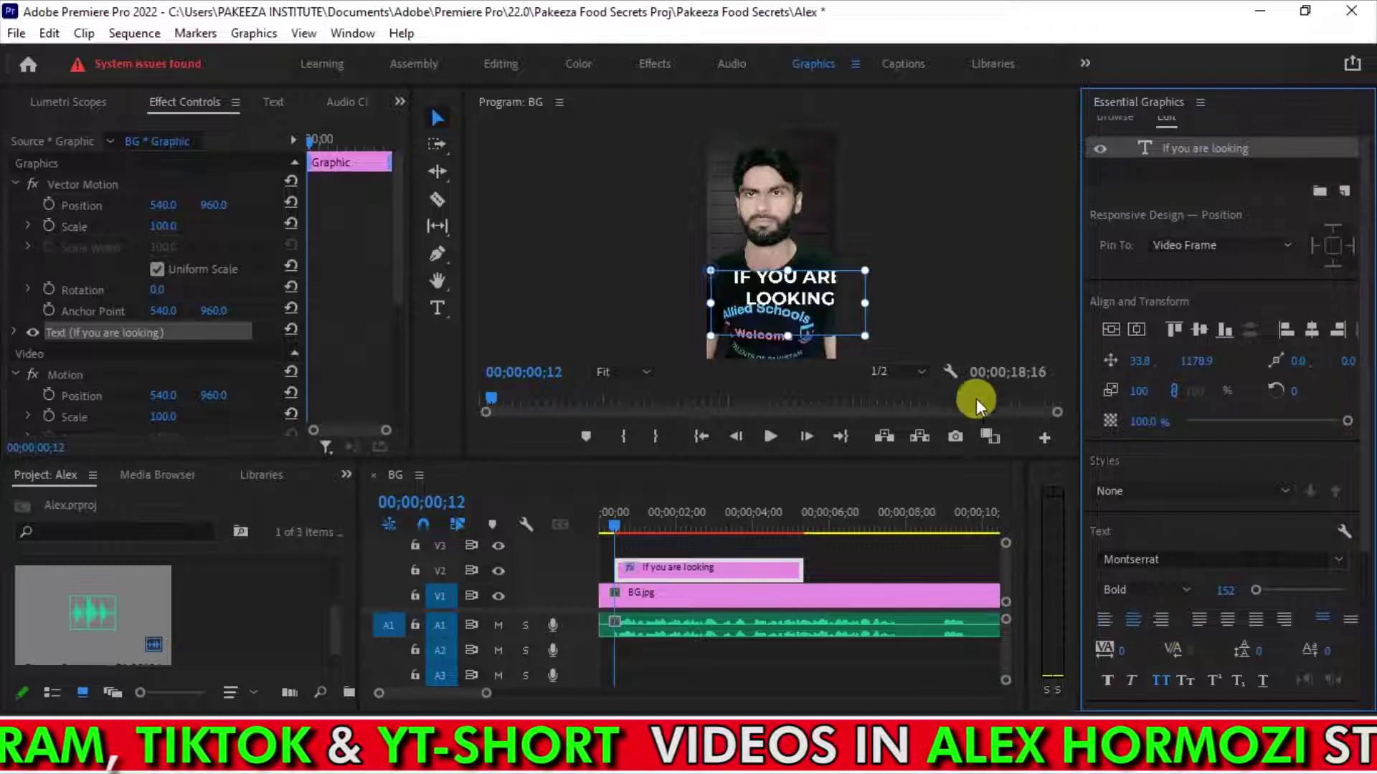
Turn on a stroke around the caption letters, cancelling the trial near-black stroke colour.
scroll(1348, 574, "down", 4)
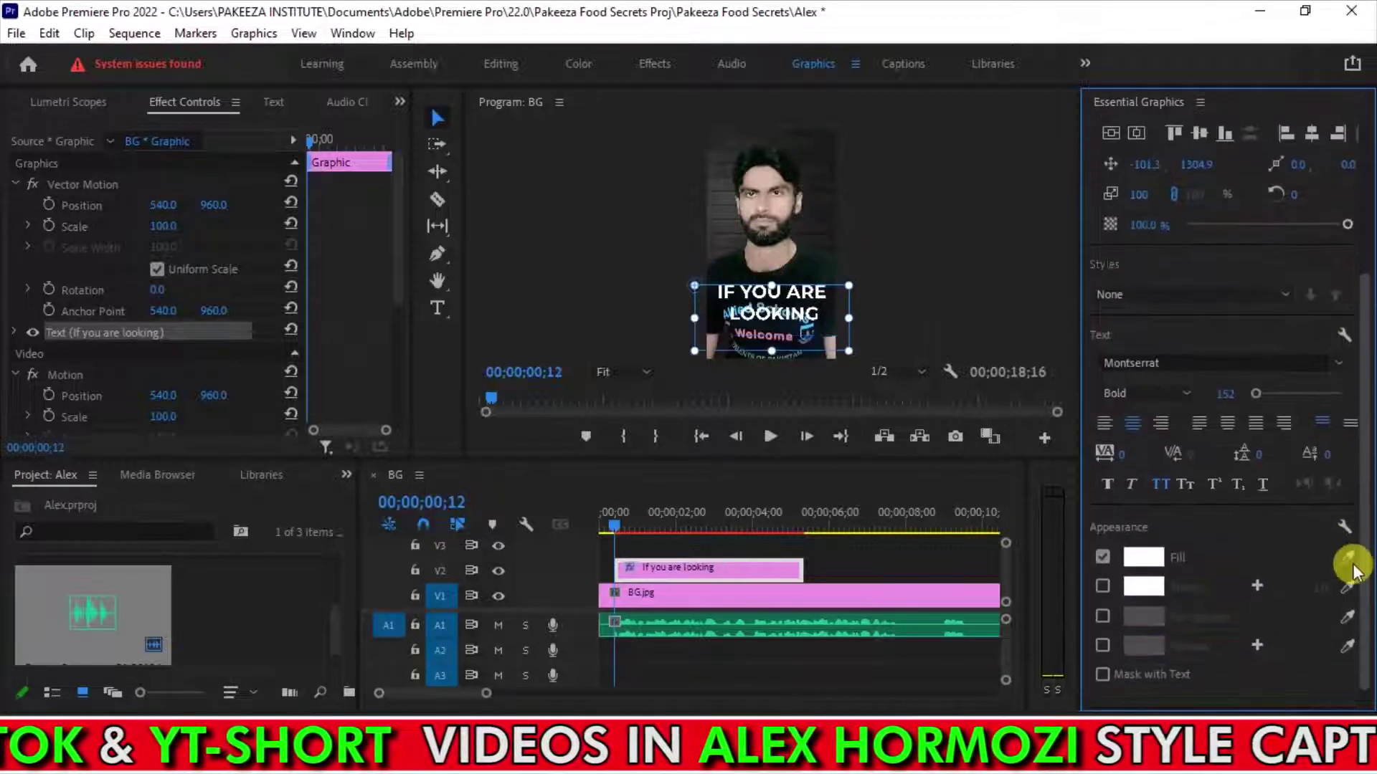
left_click(1103, 585)
left_click(1144, 584)
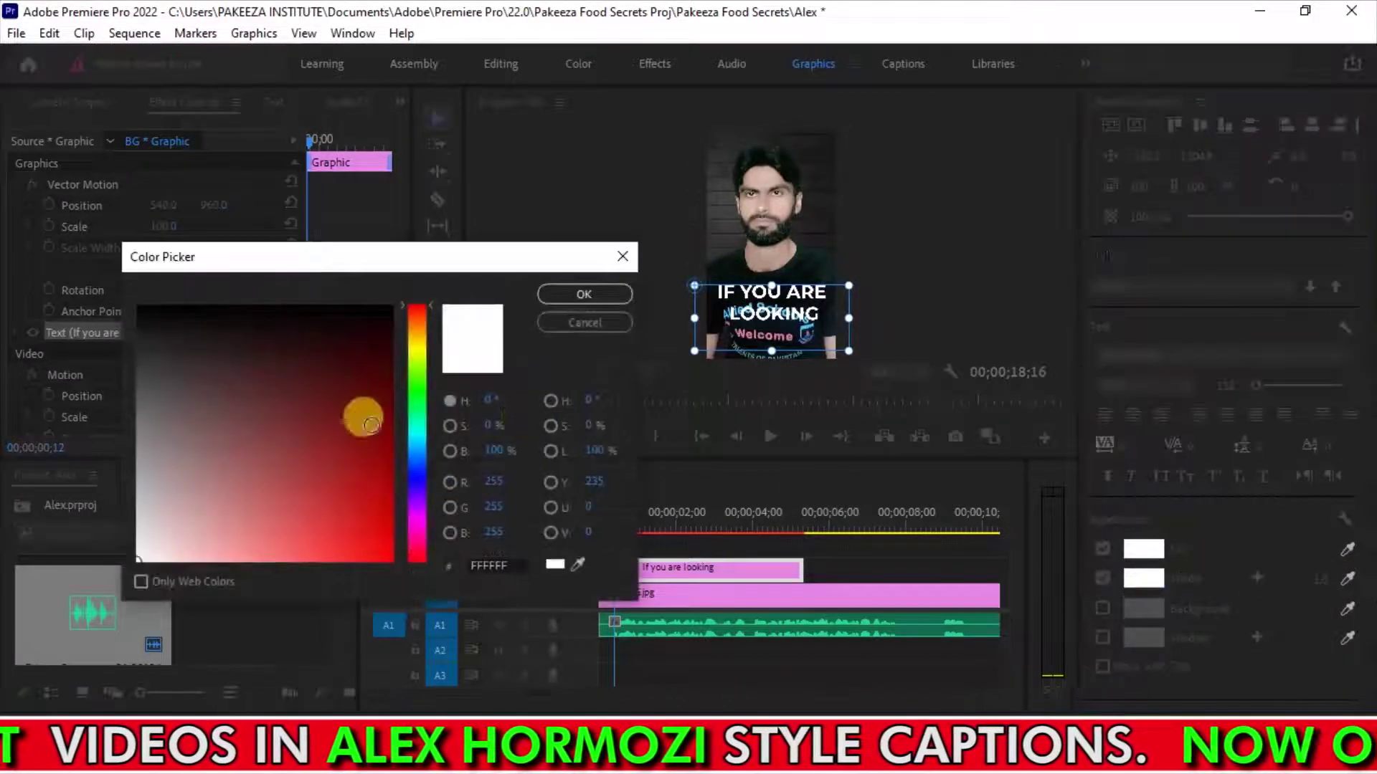
left_click(387, 310)
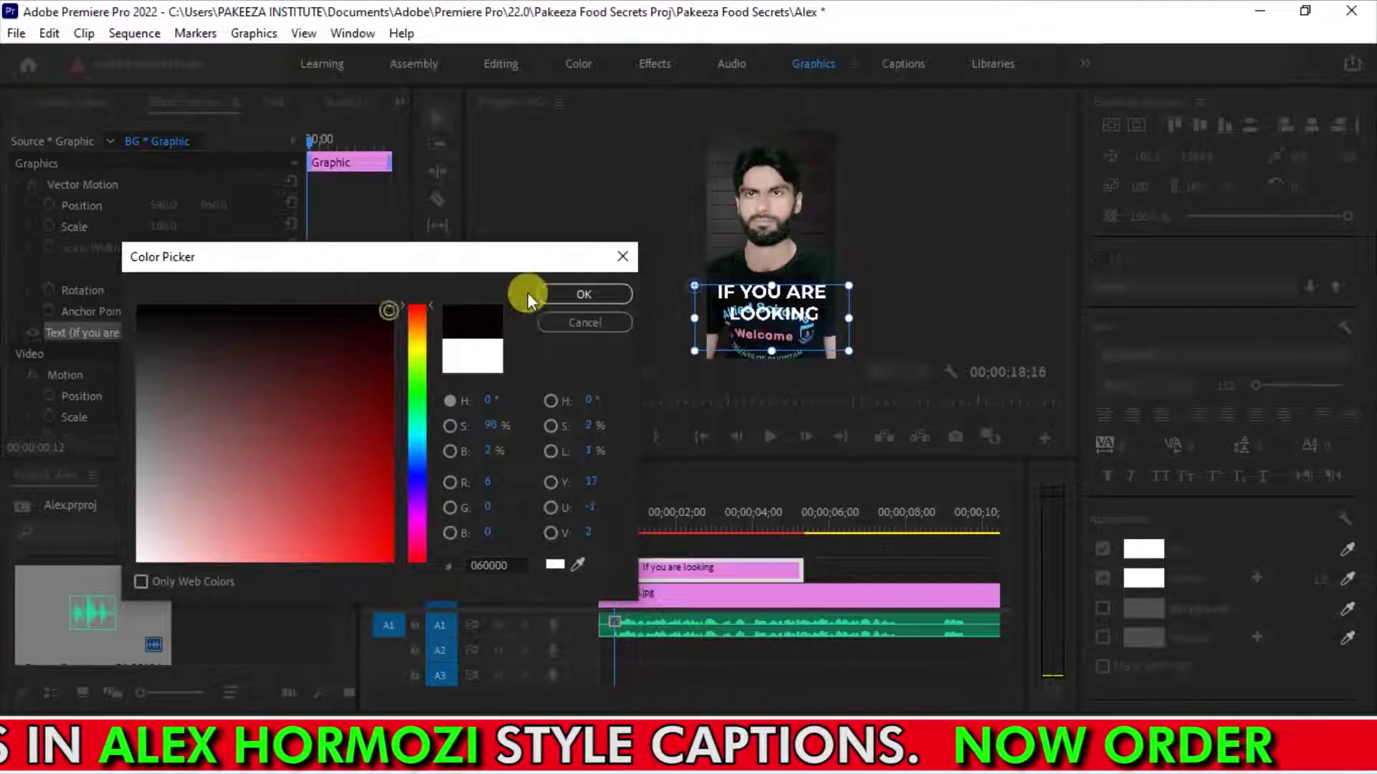
left_click(583, 324)
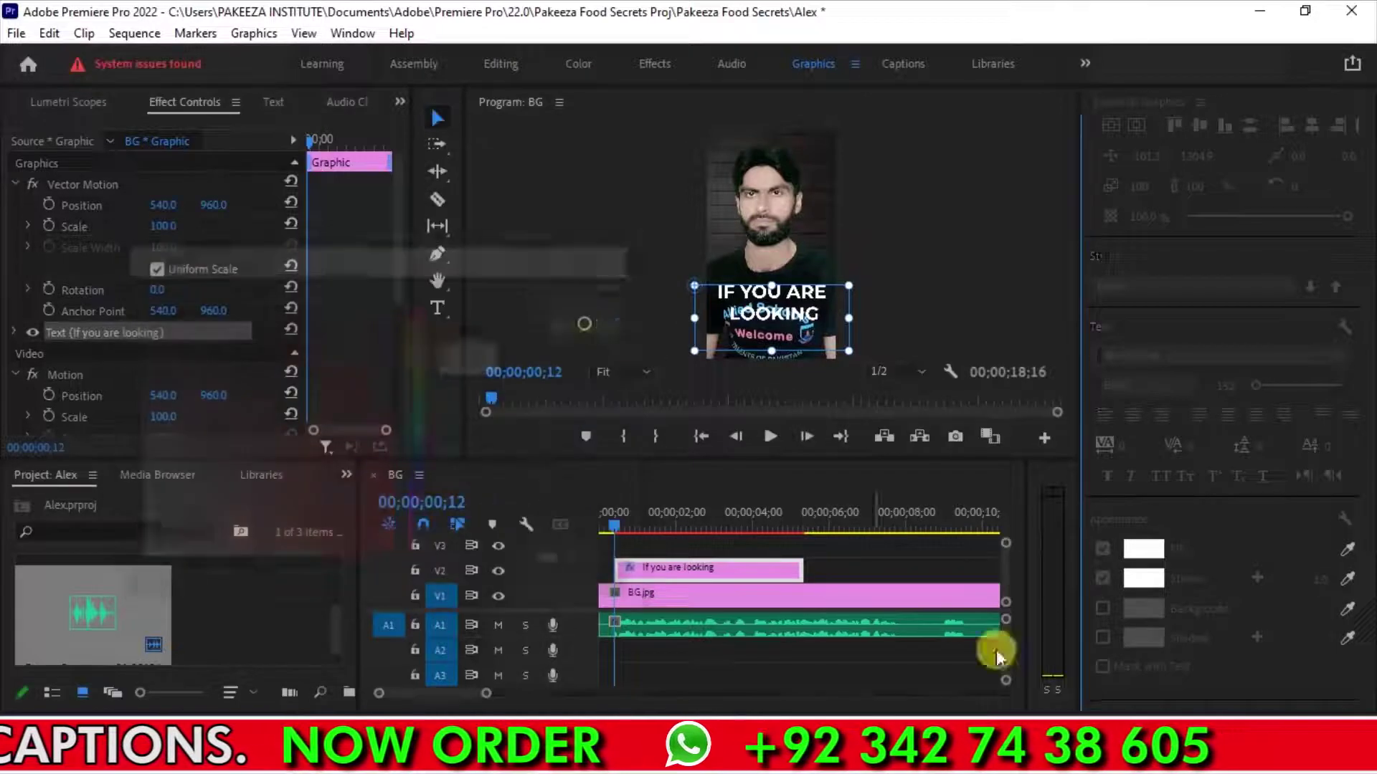
Add a drop shadow to the caption at 135°, distance 7.0, blur 40.
left_click(1105, 637)
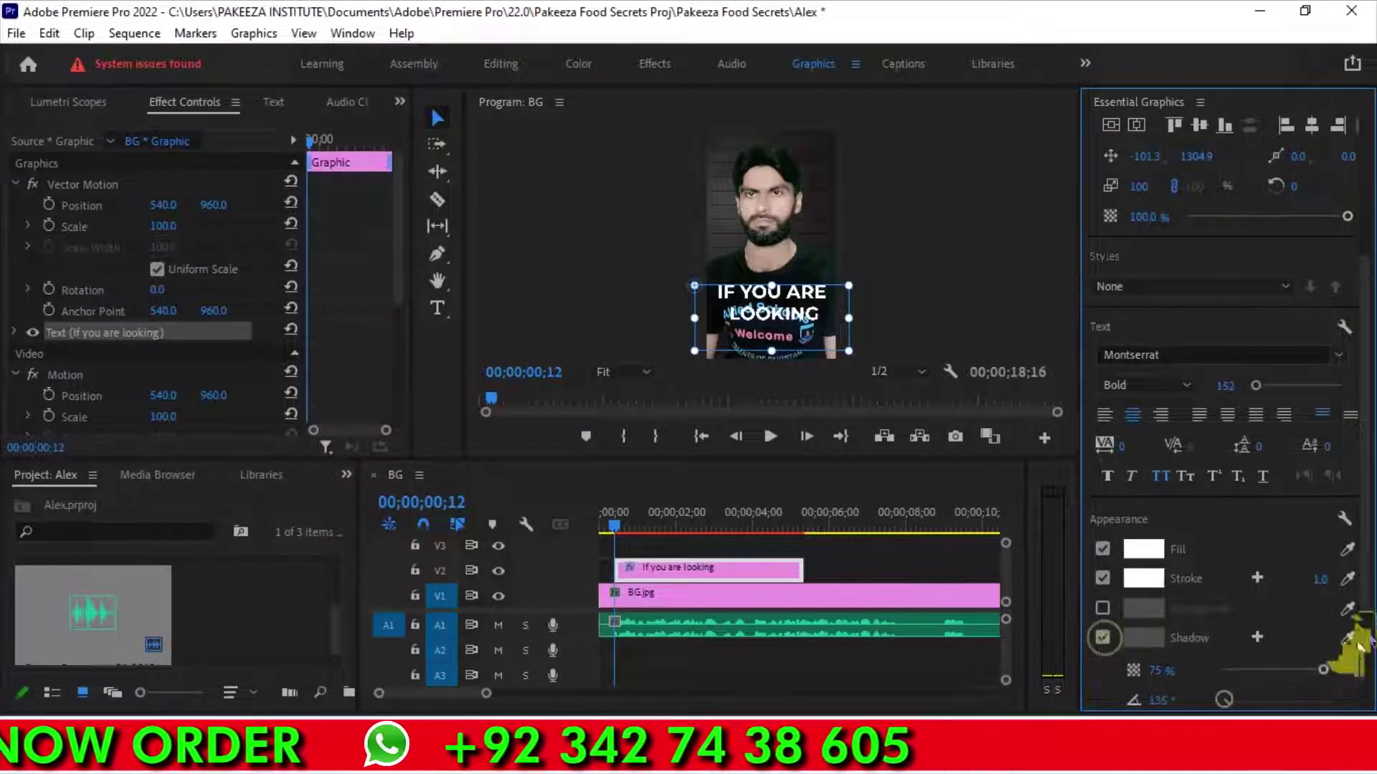
scroll(1358, 635, "down", 3)
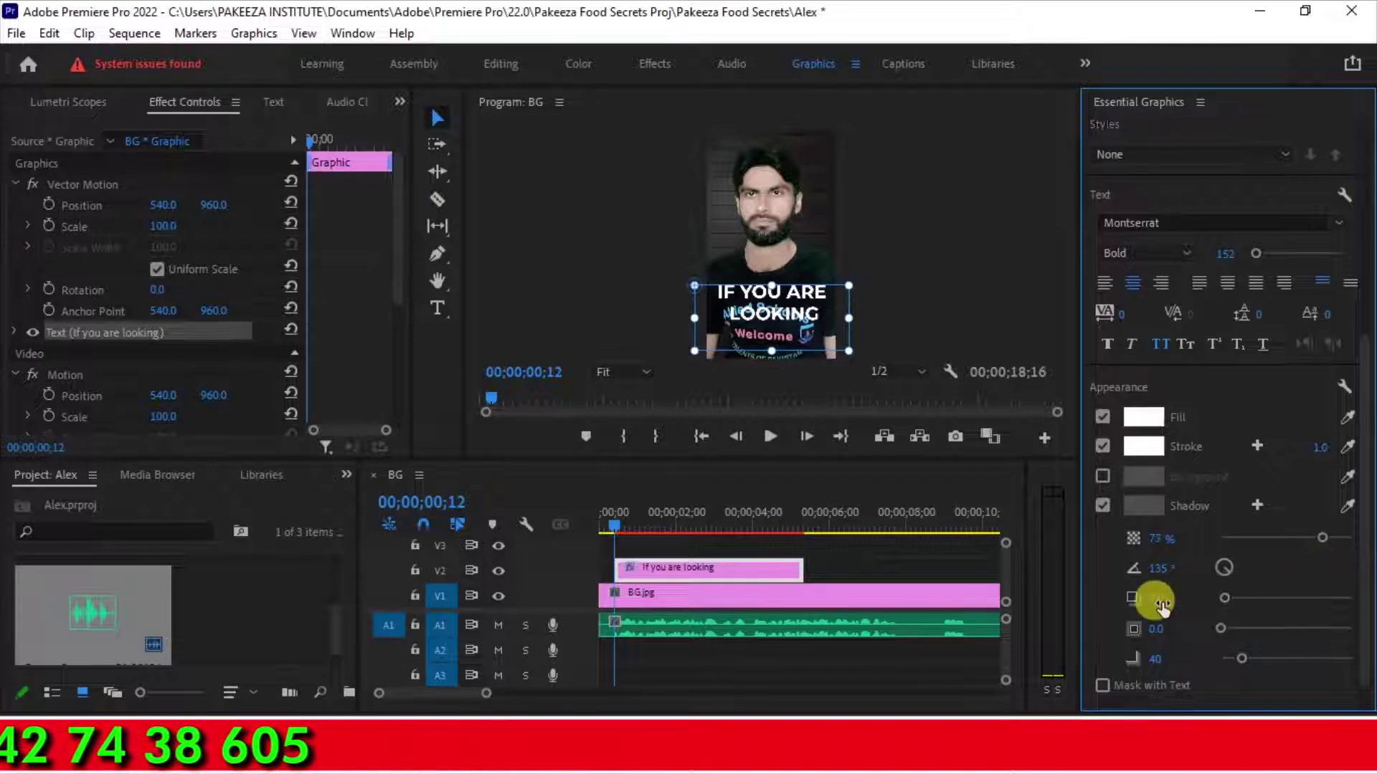
left_click(932, 289)
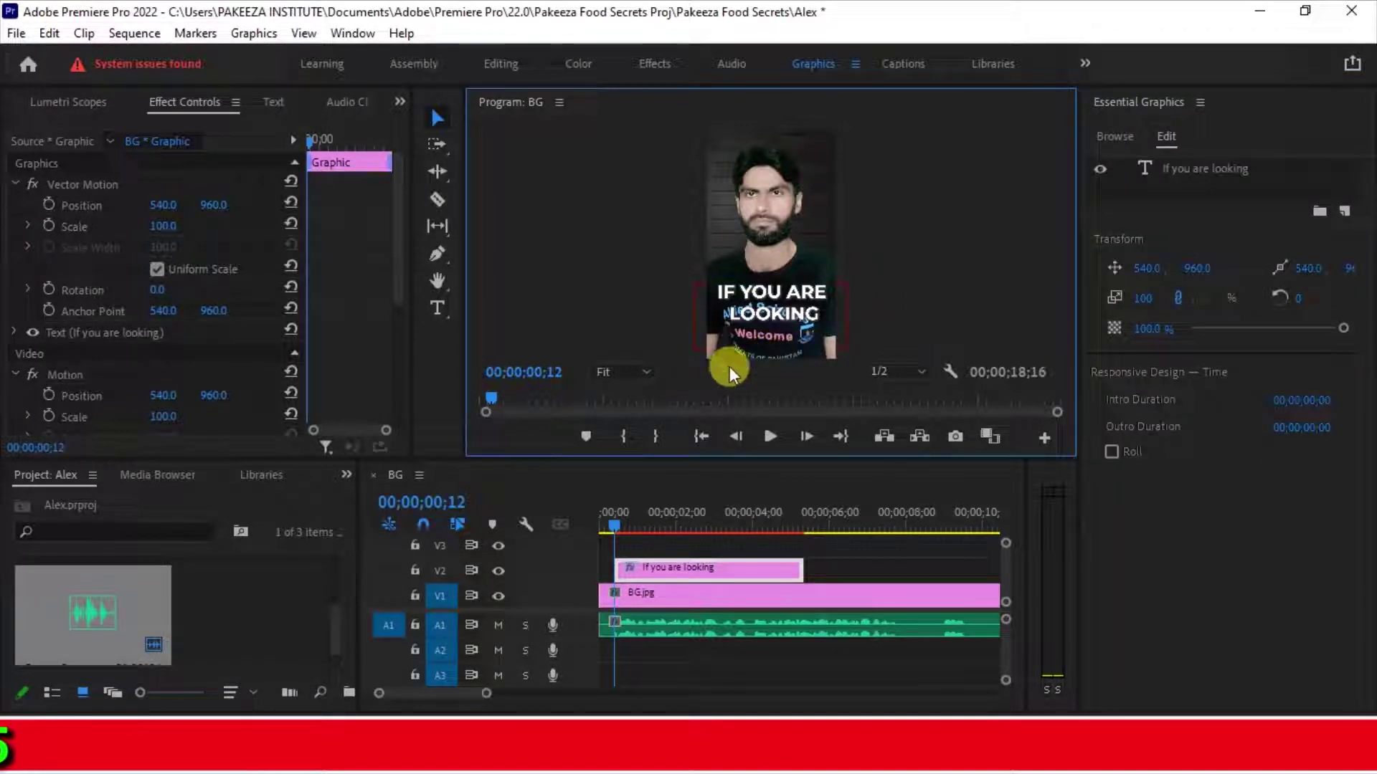
left_click(643, 374)
Zoom the preview to 25% and make the caption's drop shadow black.
left_click(618, 439)
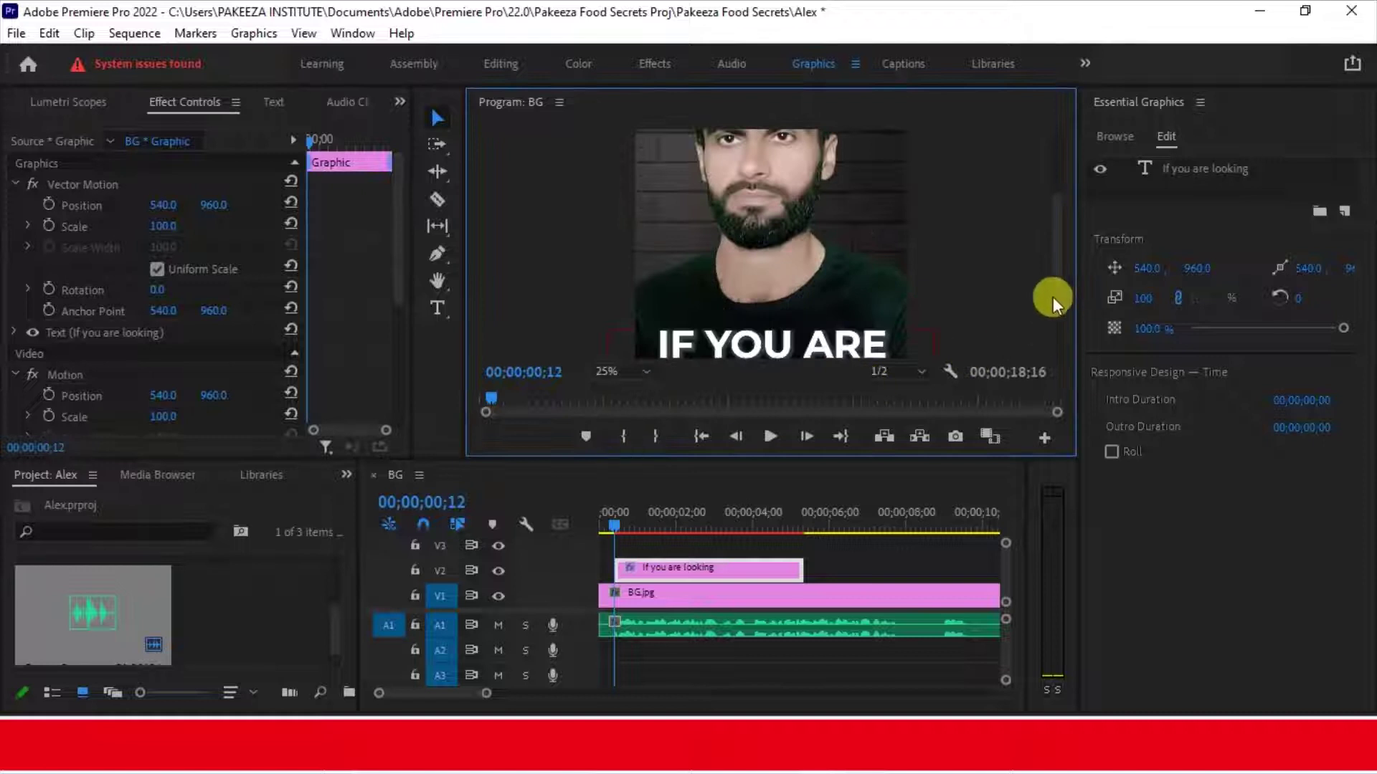
left_click_drag(1060, 282, 1052, 324)
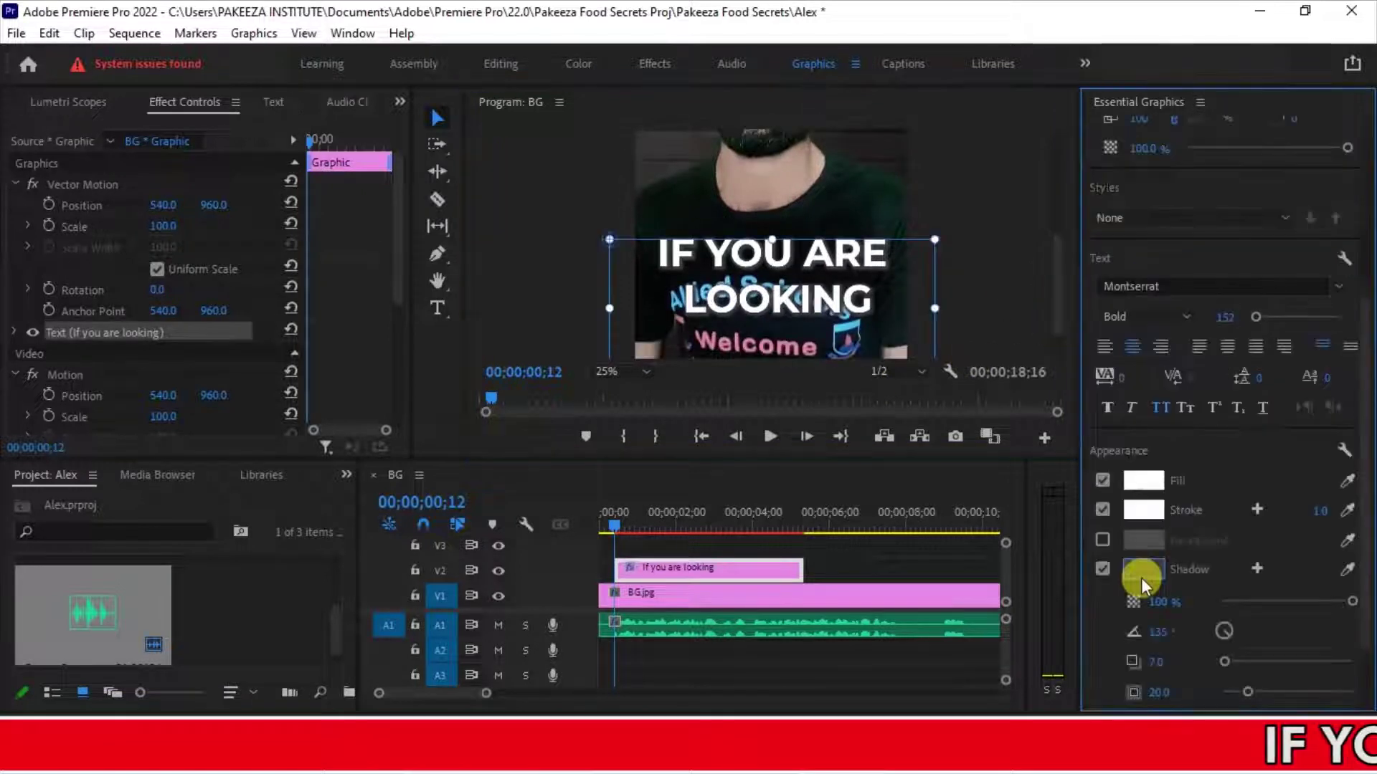
left_click(1143, 572)
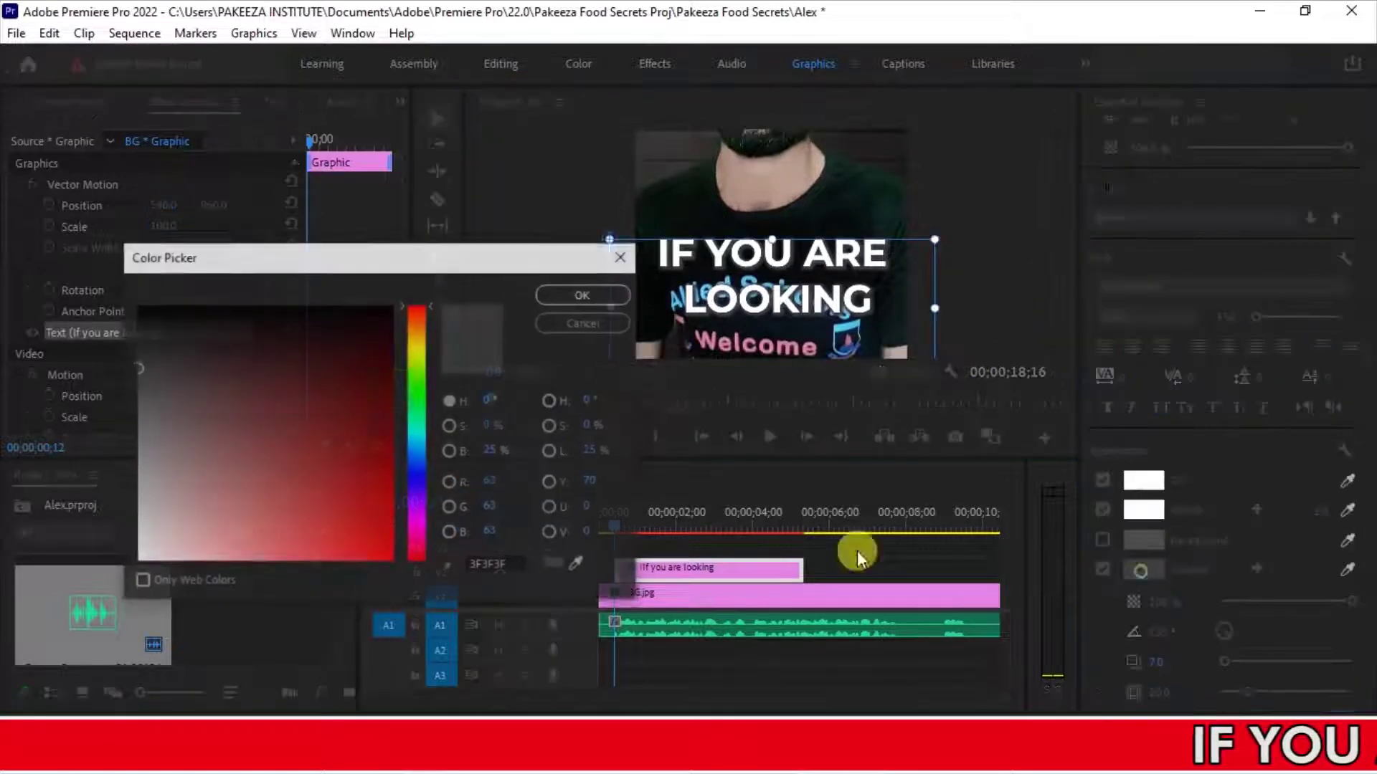
left_click(388, 307)
left_click(583, 294)
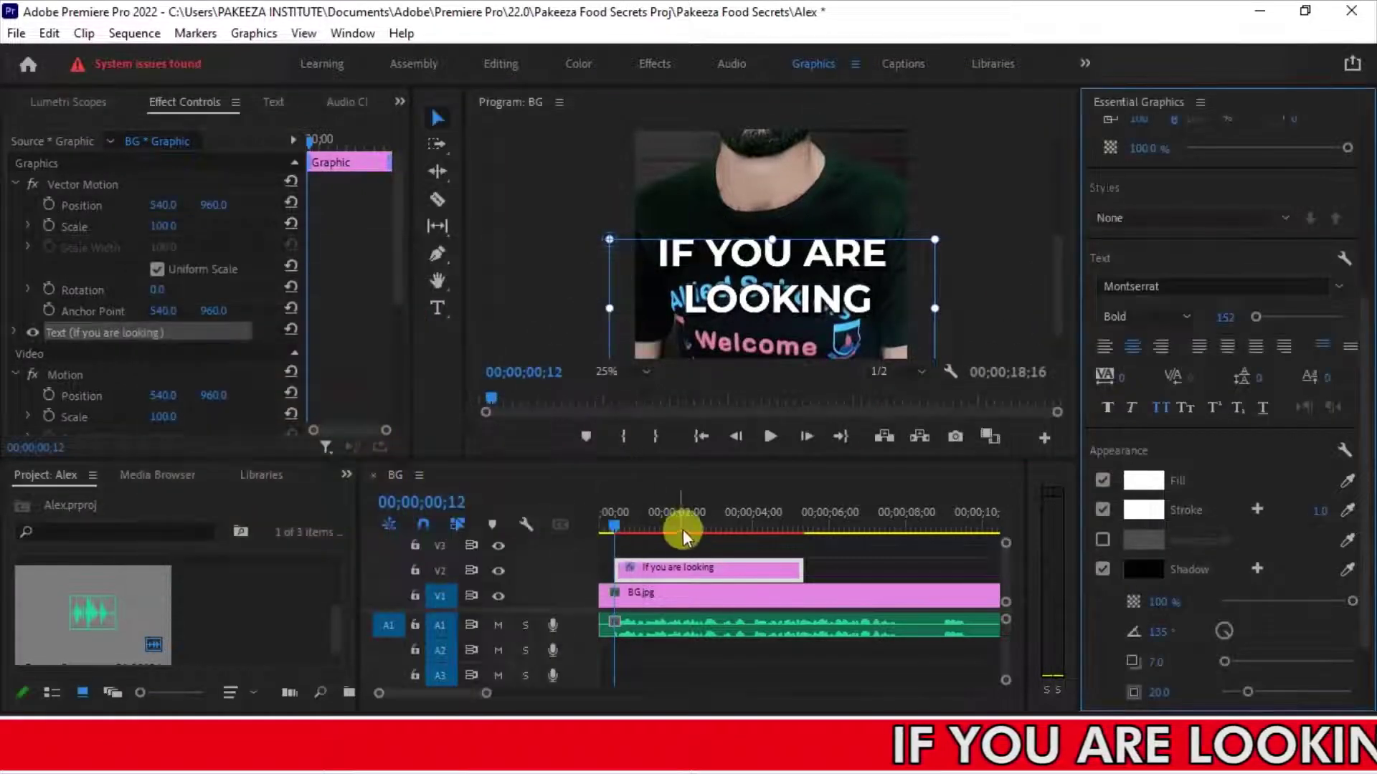
Try a green shadow and undo it, then save the project and play the sequence.
left_click(1153, 571)
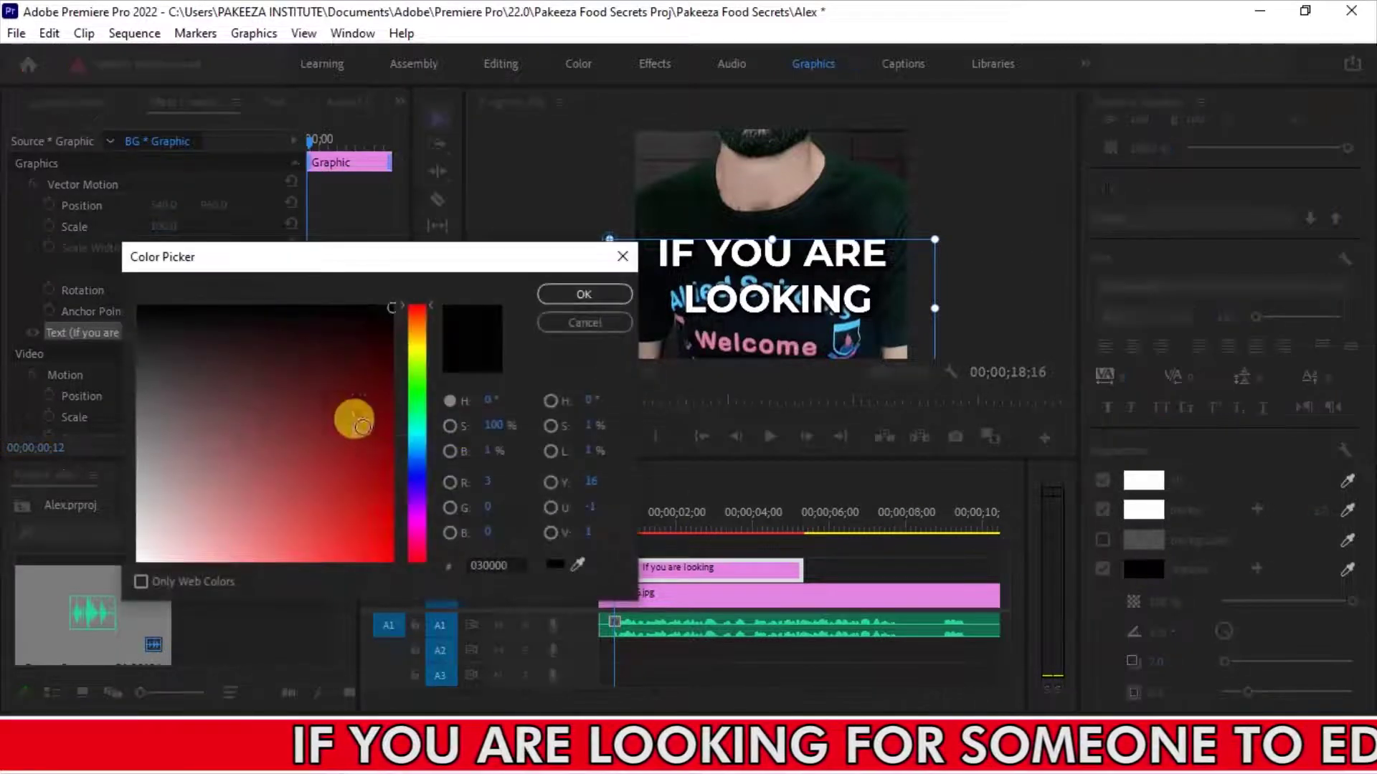
left_click(417, 371)
left_click(378, 557)
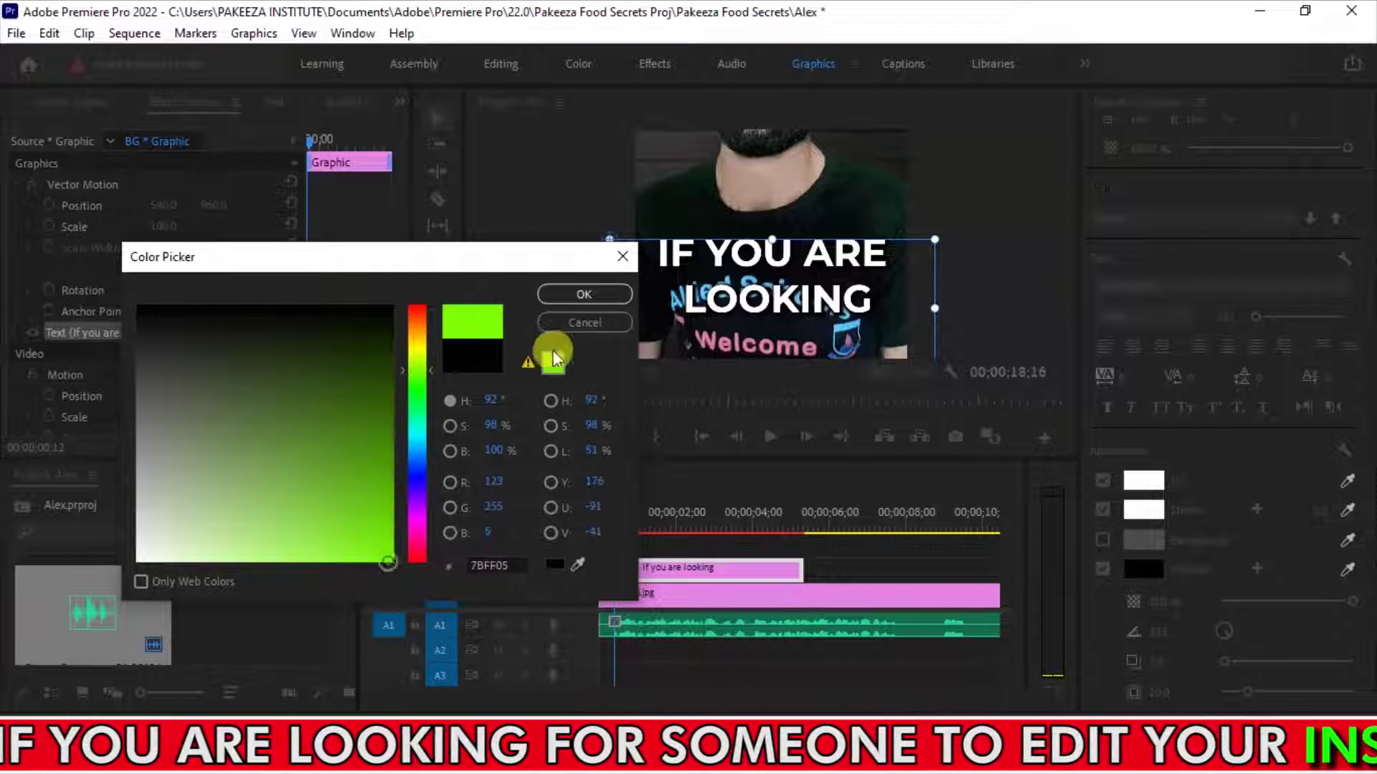
left_click(569, 296)
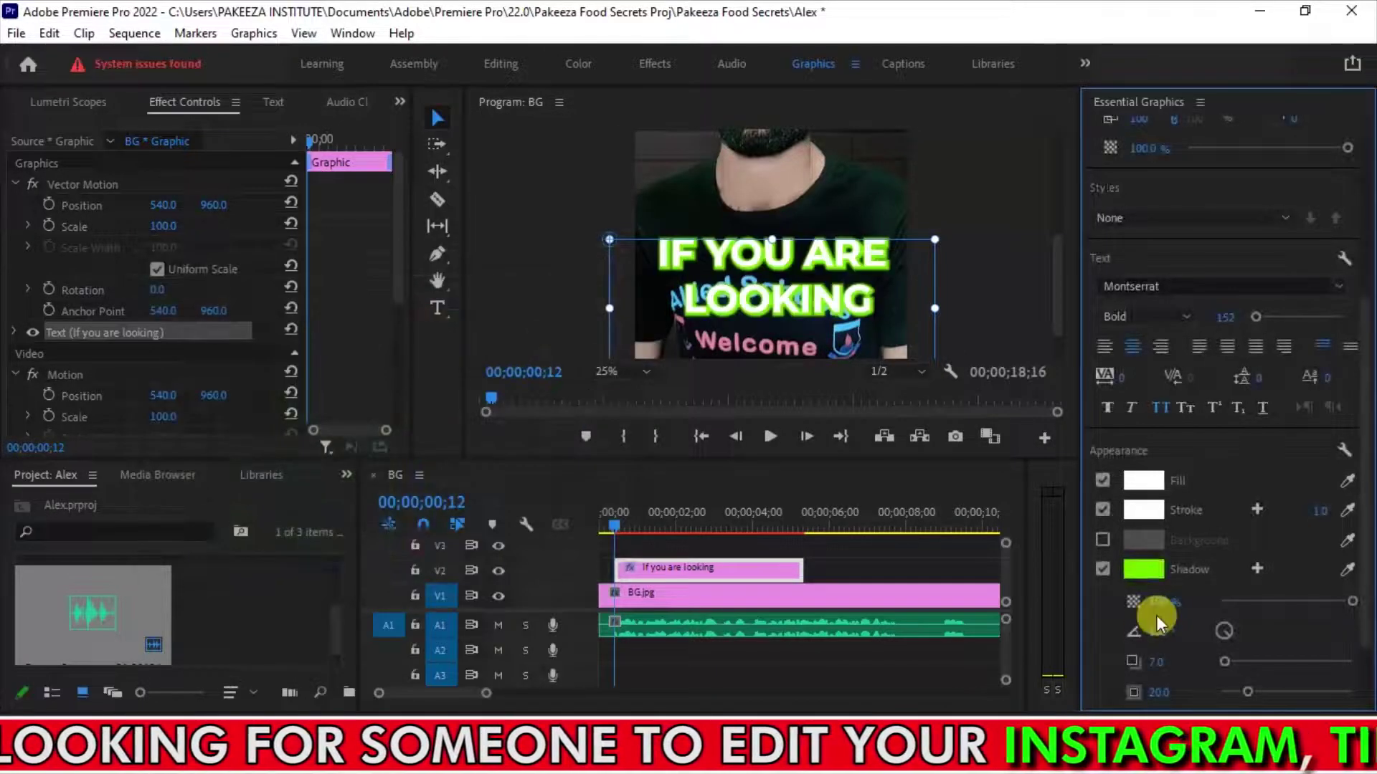
key("ctrl+z")
key("ctrl+s")
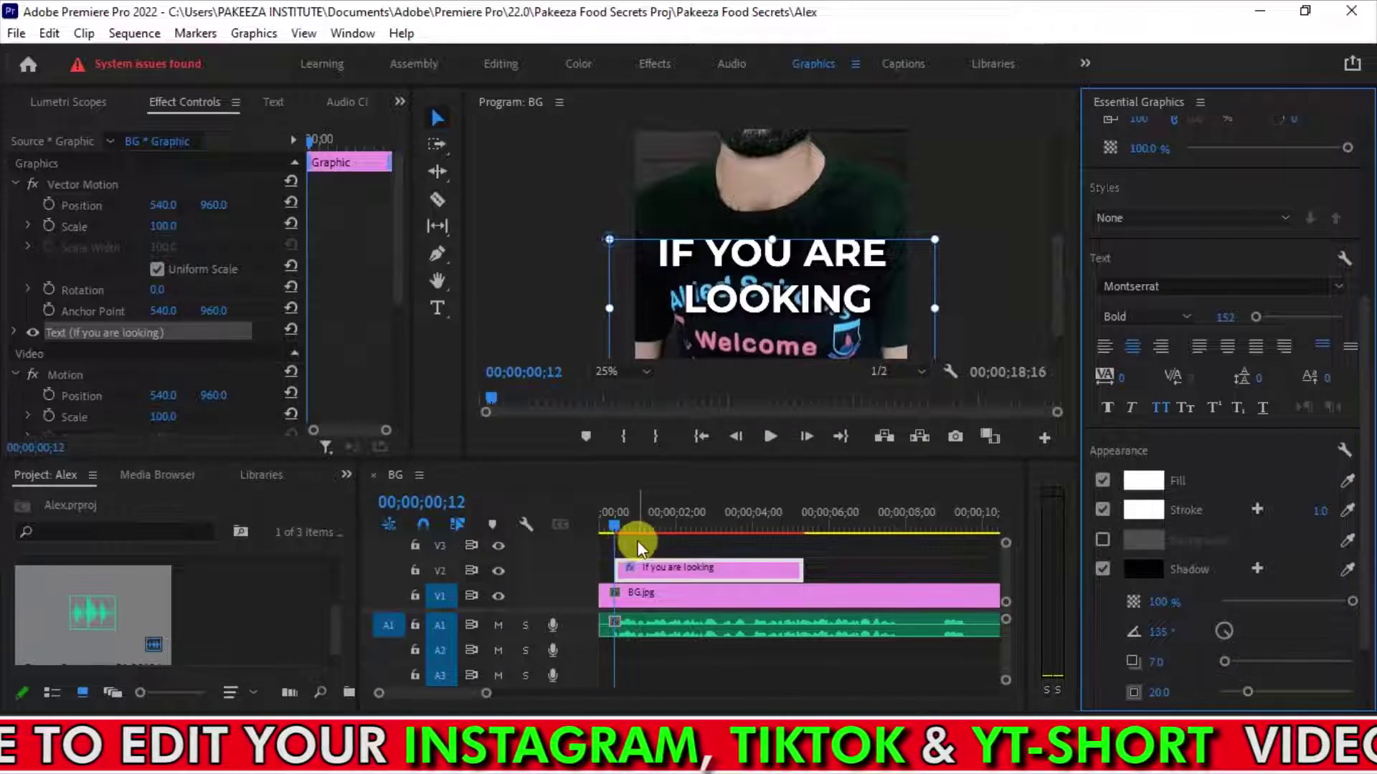
key("space")
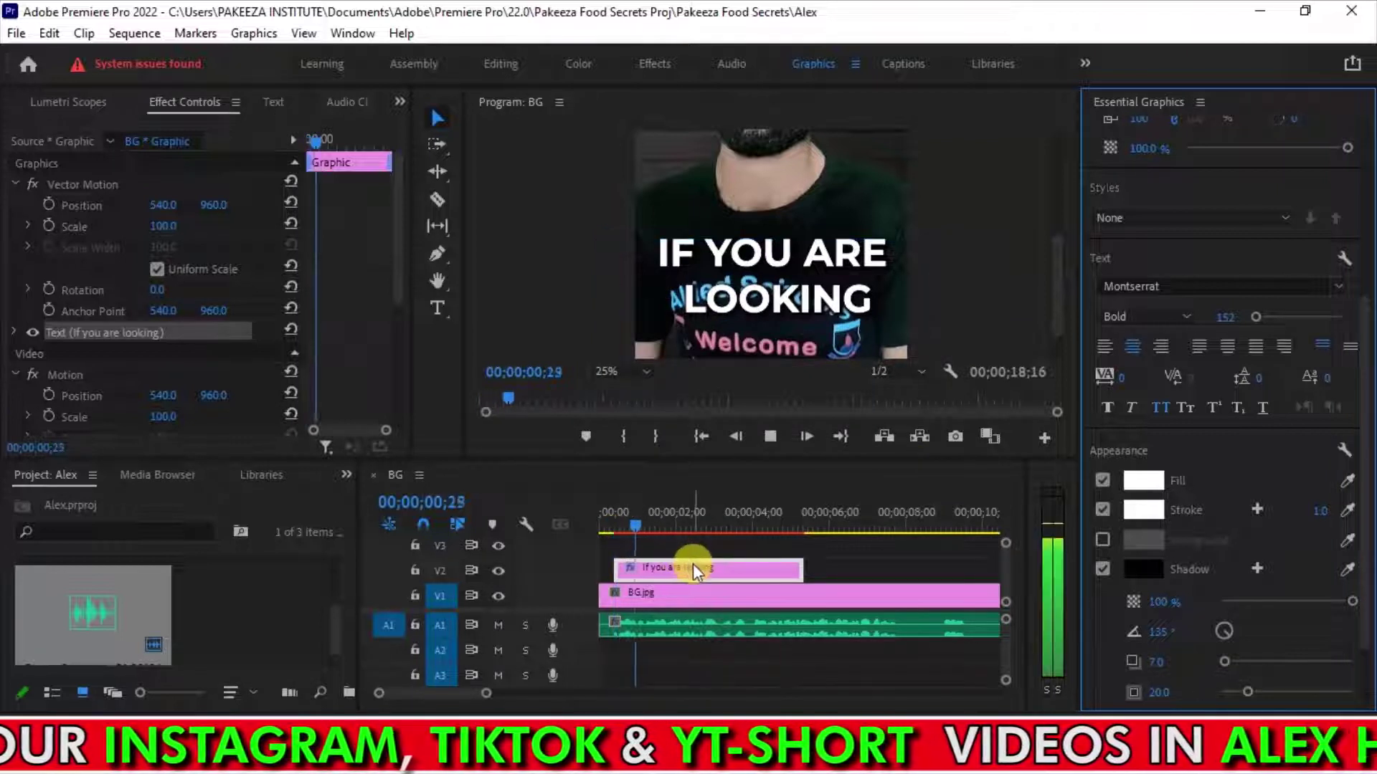
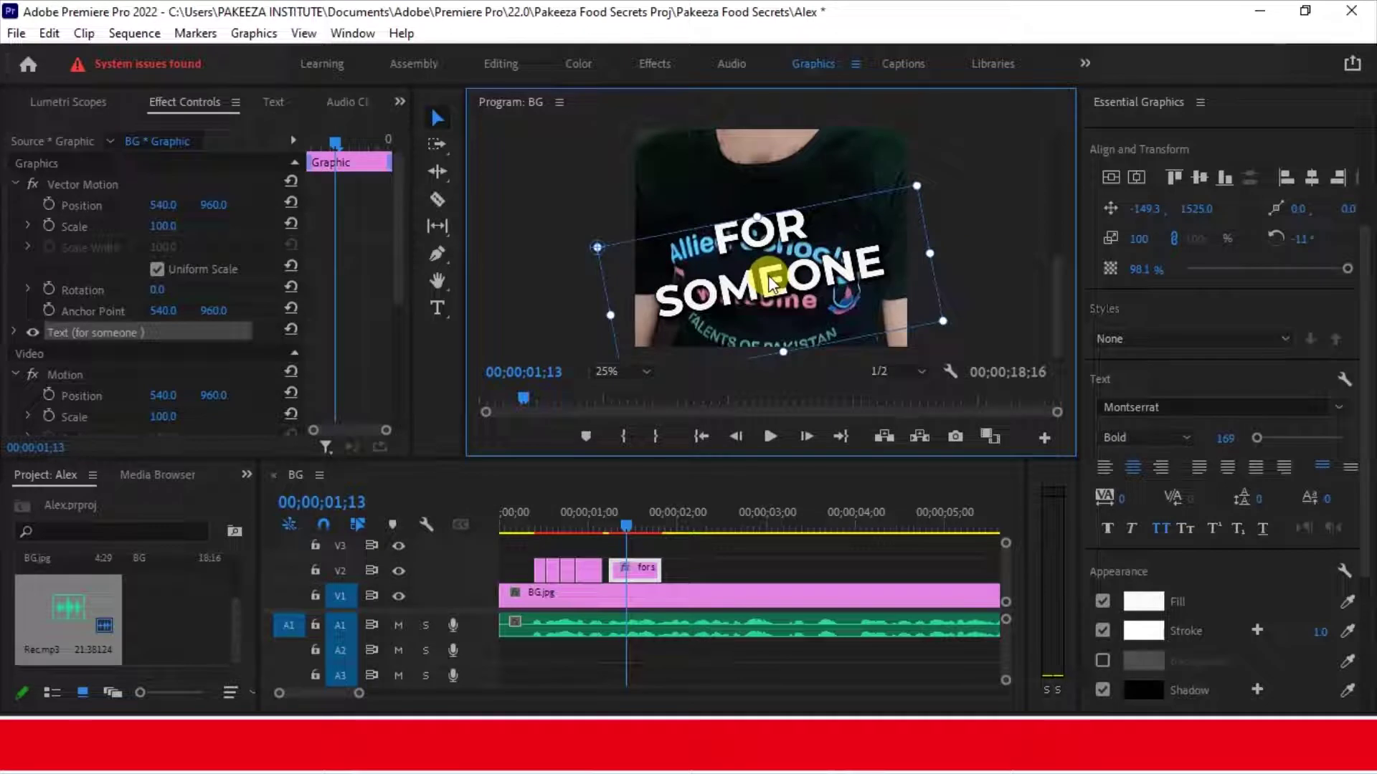
Fit the vertical frame in the preview and park the playhead at 01;15 on the FOR SOMEONE caption.
left_click(630, 371)
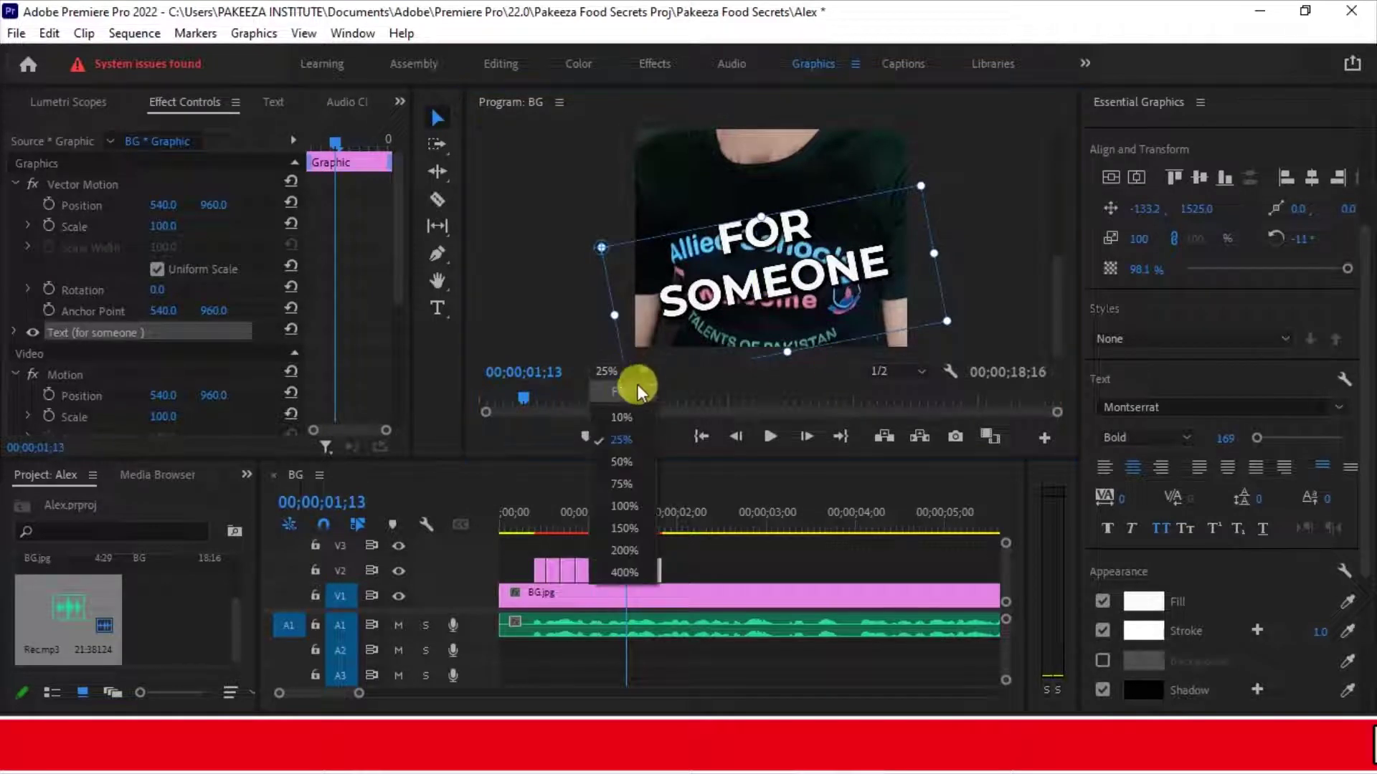
left_click(626, 389)
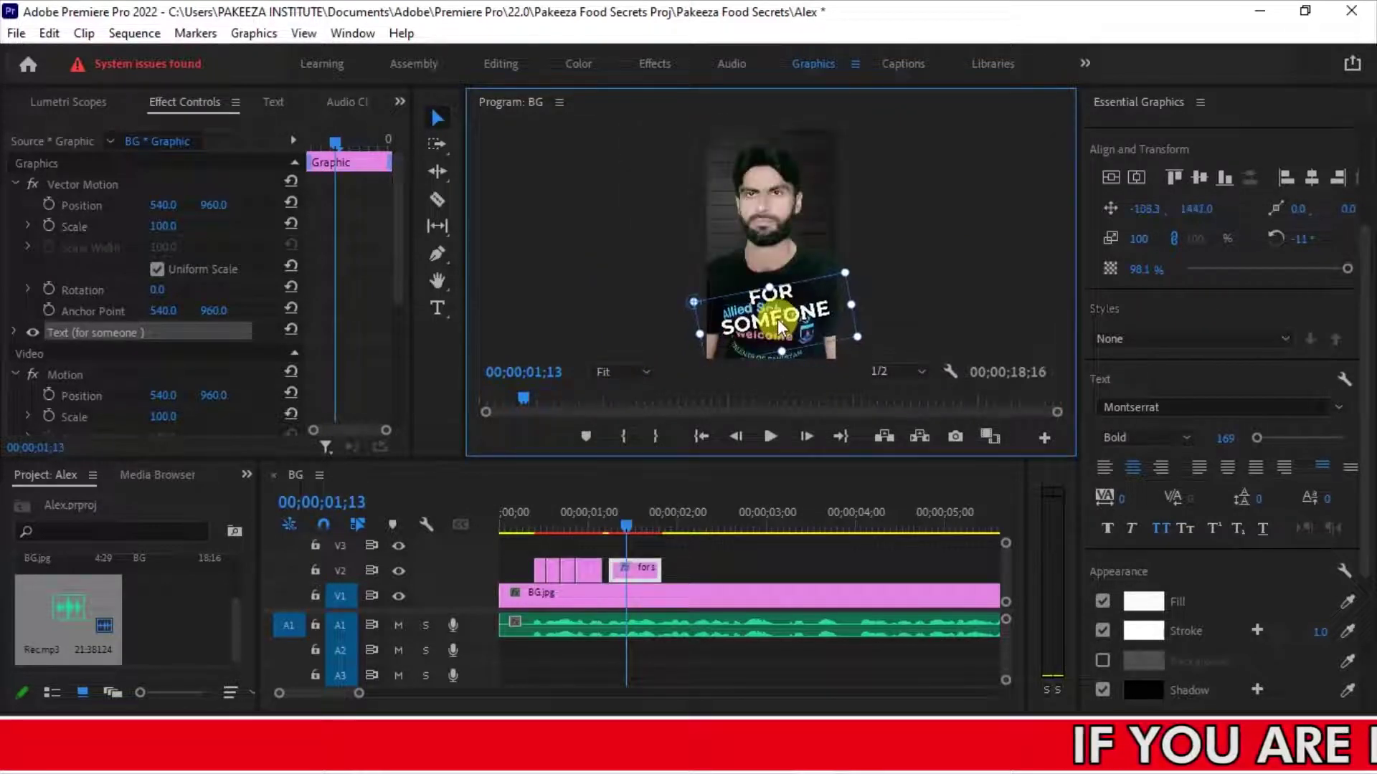
left_click_drag(609, 534, 659, 549)
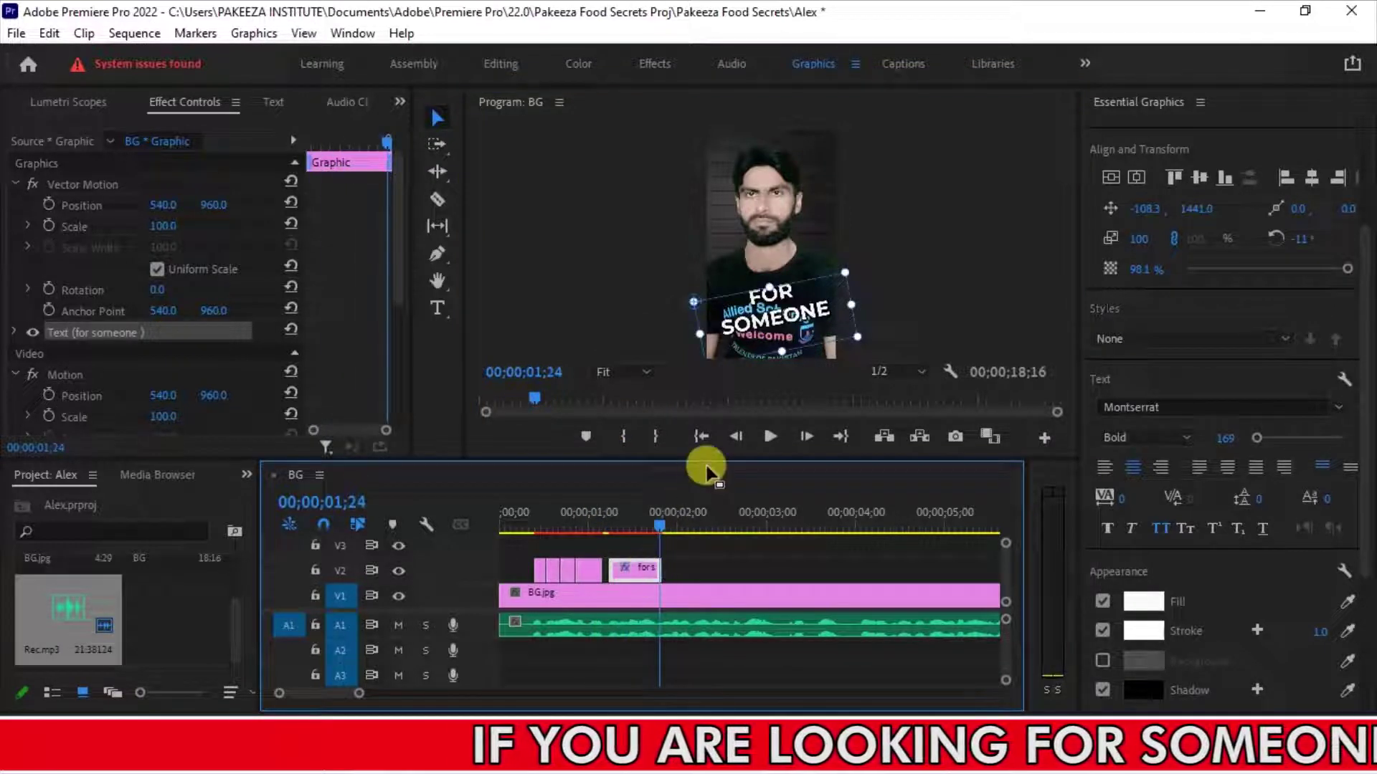
left_click(626, 515)
left_click(633, 566)
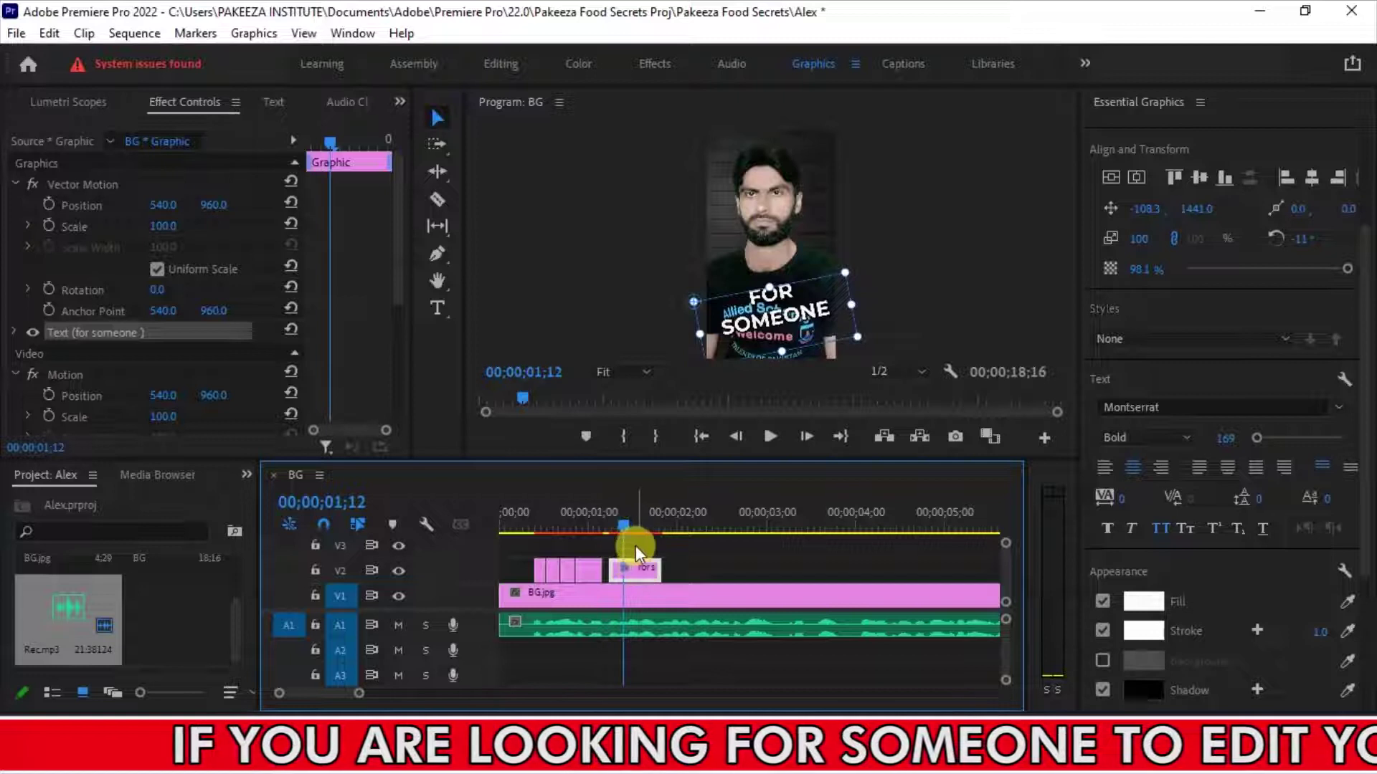
left_click_drag(622, 531, 632, 531)
Split the FOR SOMEONE caption clip at 01;15 with the Razor tool and select its second half.
key("c")
left_click(634, 568)
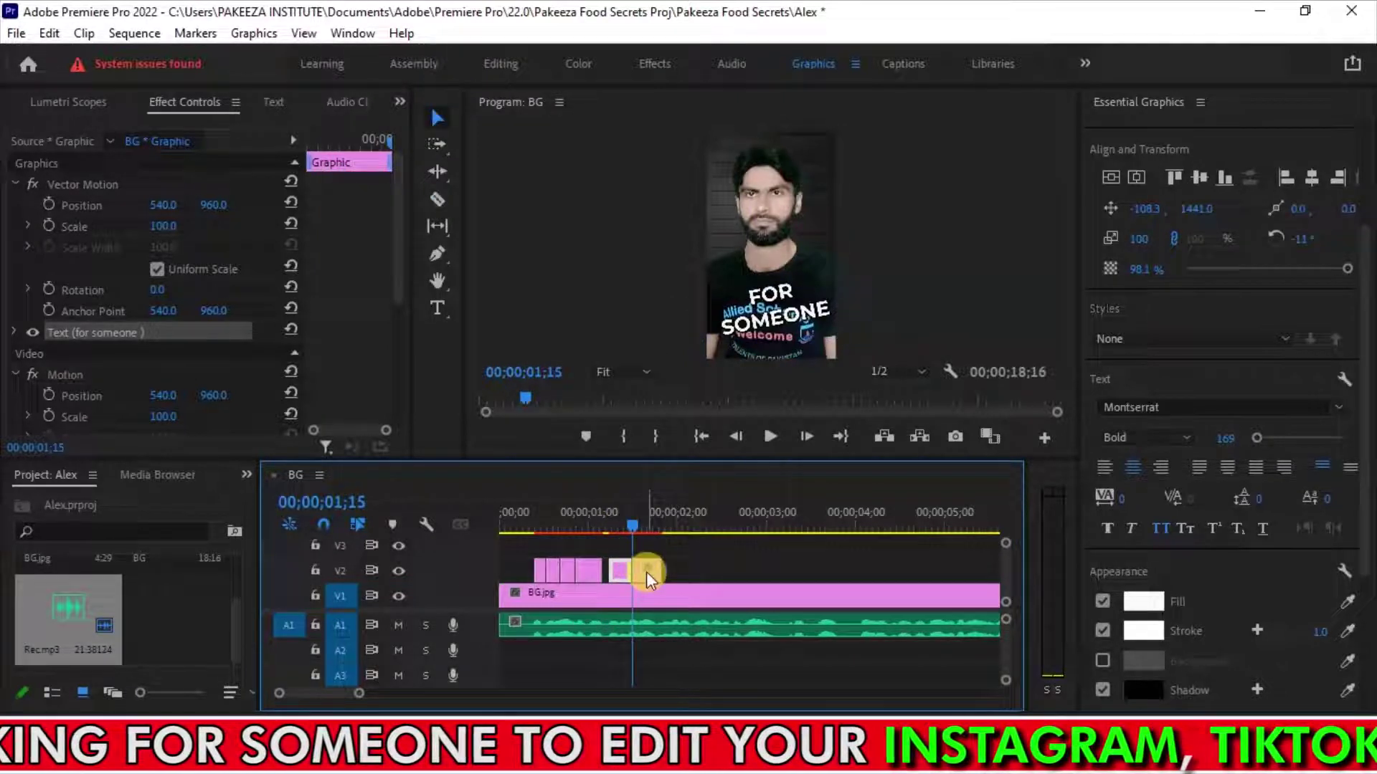
left_click(647, 572)
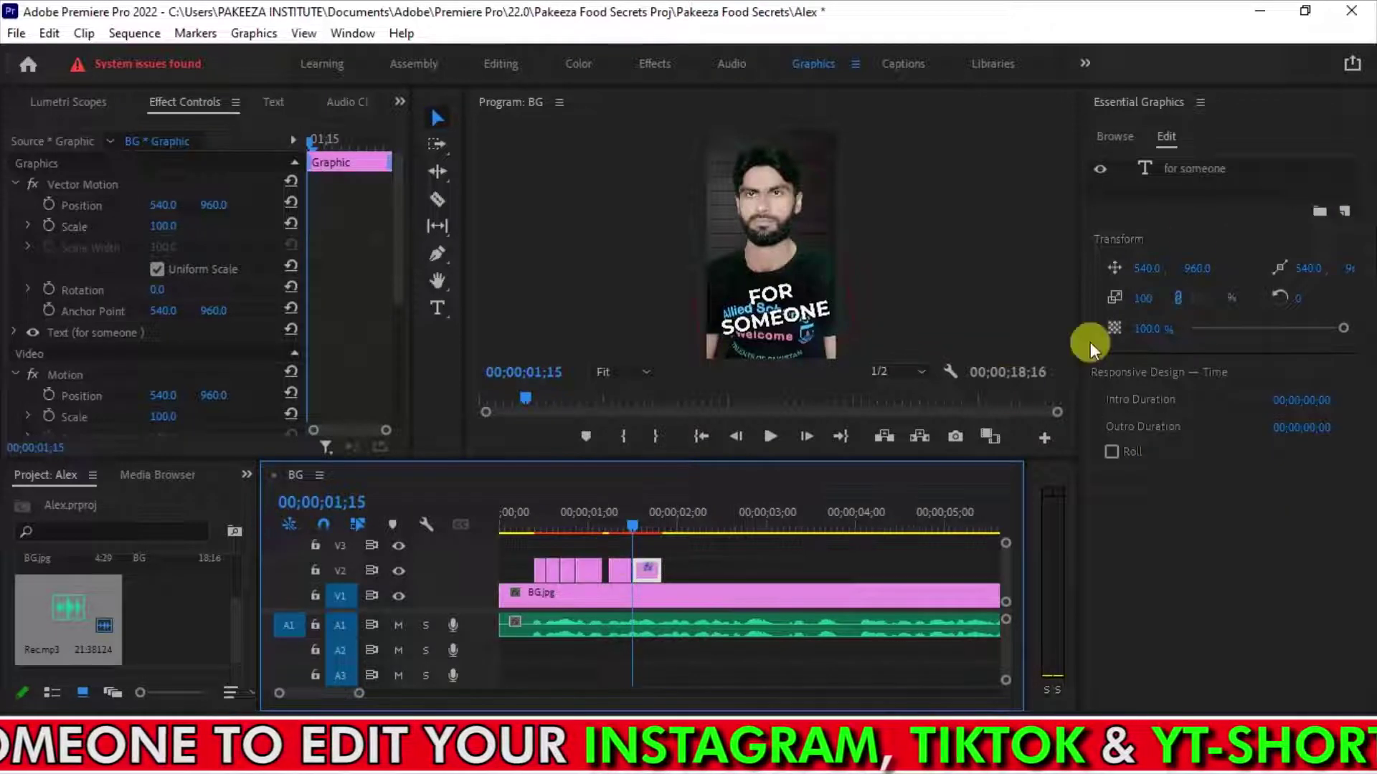
Give the word SOMEONE in the split caption's second half a bright green fill.
left_click(1186, 166)
scroll(1359, 577, "down", 3)
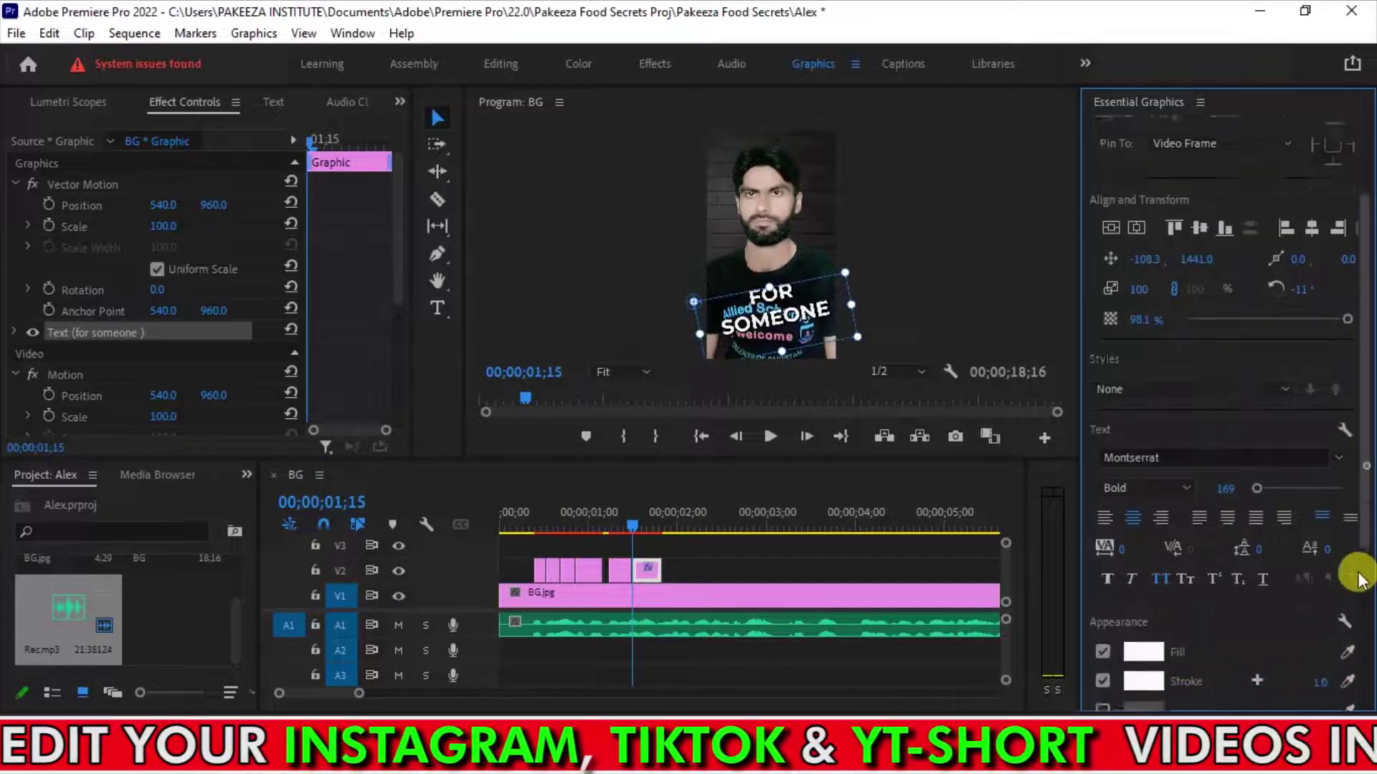
scroll(1359, 579, "down", 2)
left_click(1133, 546)
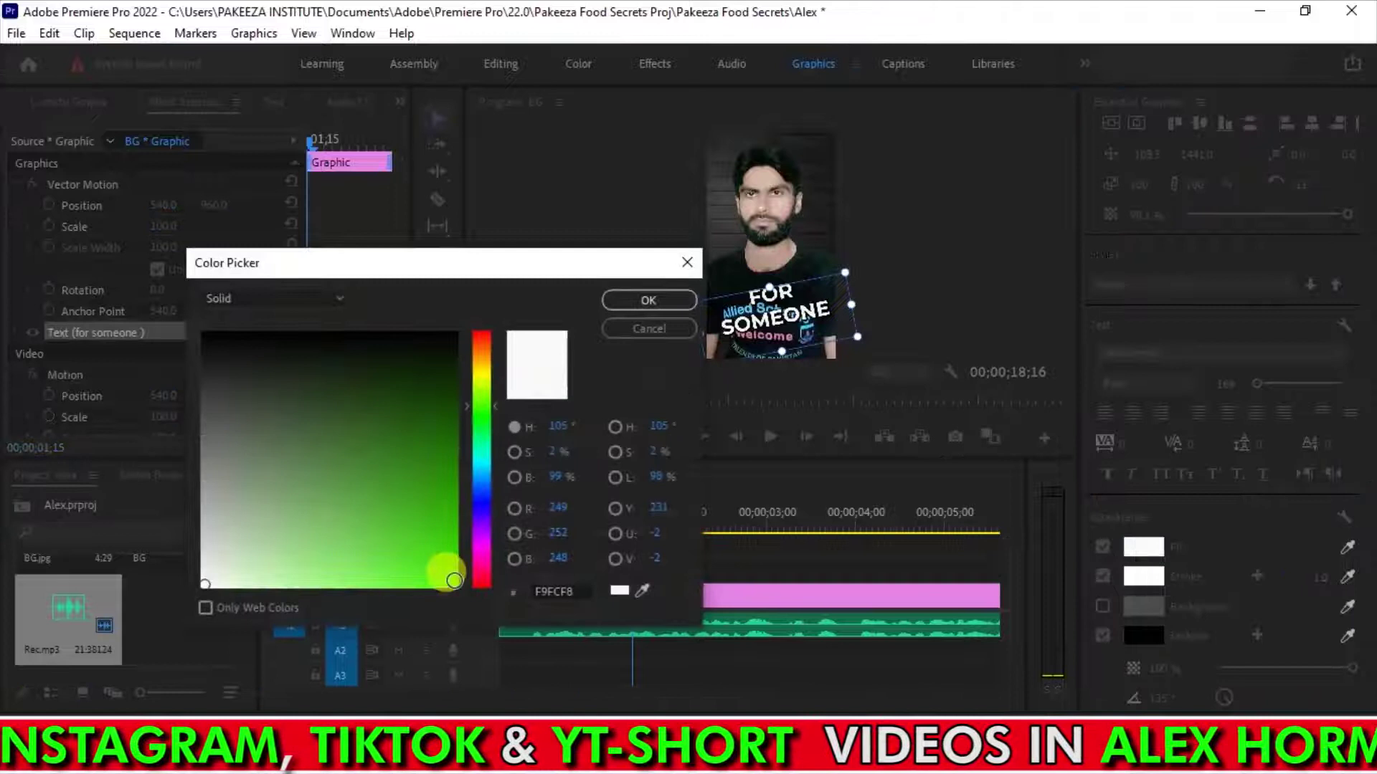
left_click(454, 580)
key("Escape")
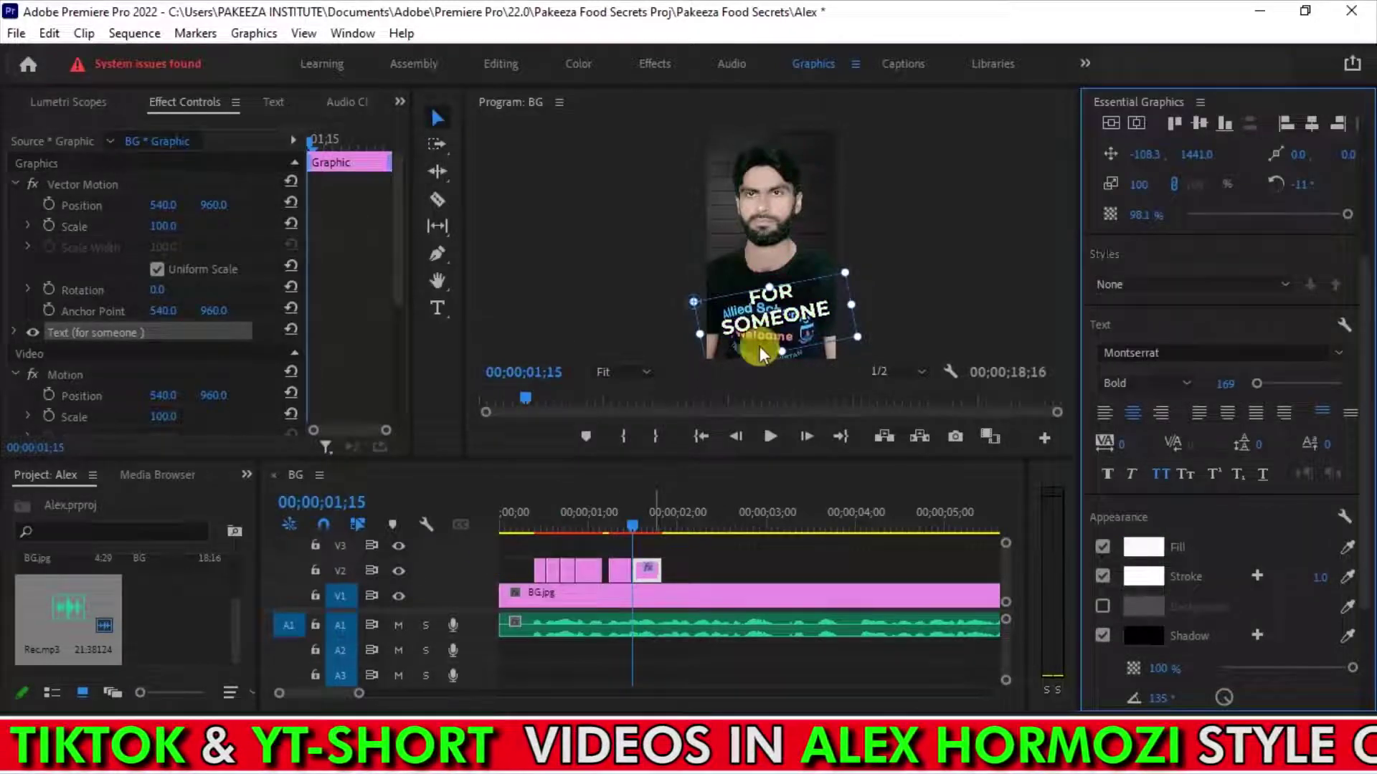
double_click(781, 315)
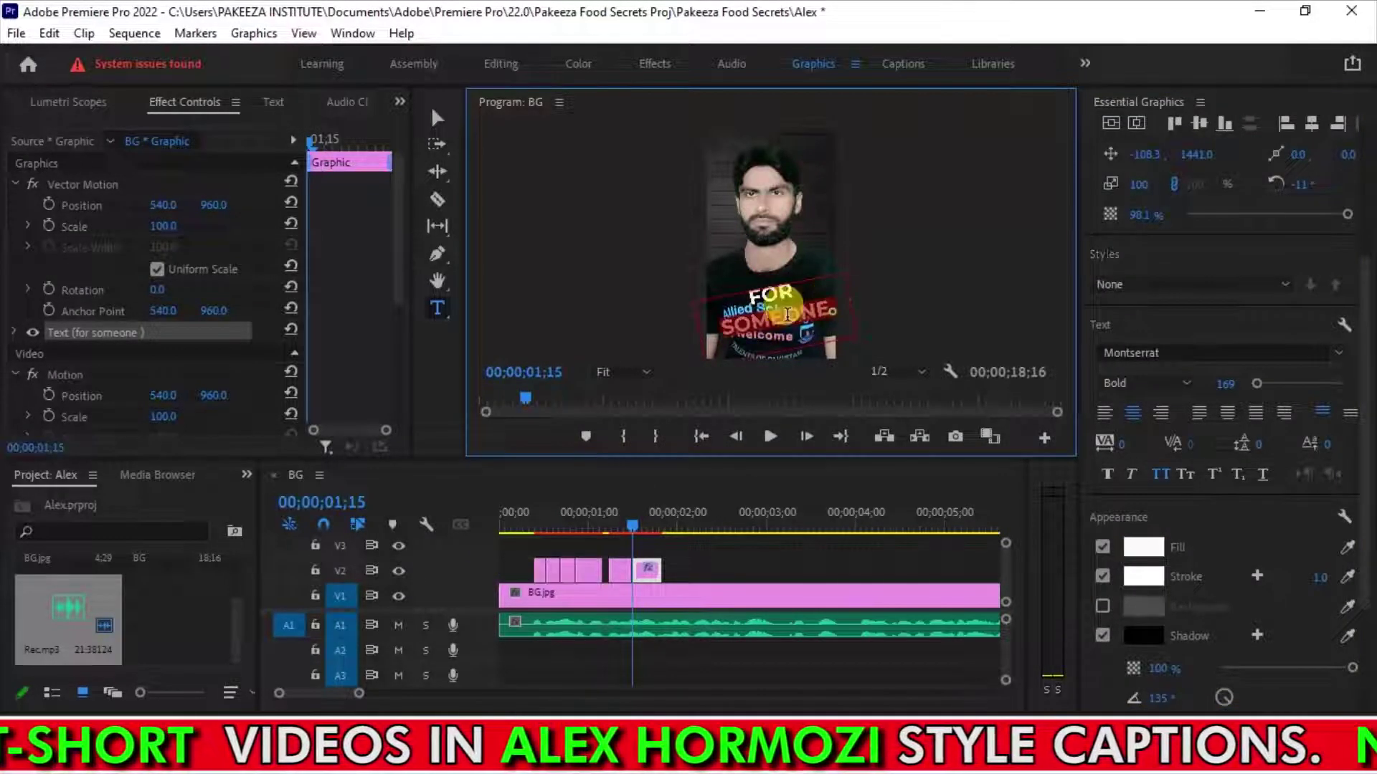
left_click(1148, 547)
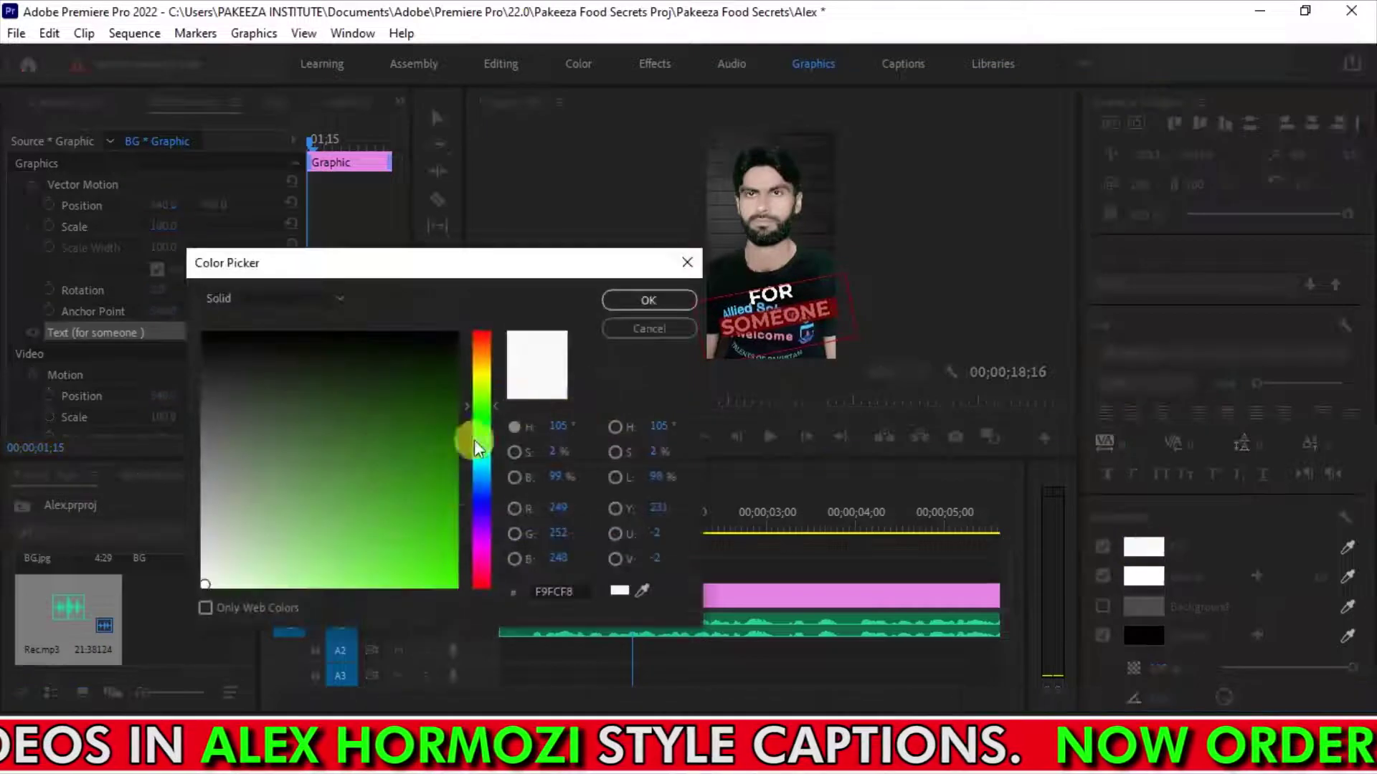
left_click(445, 578)
left_click(674, 300)
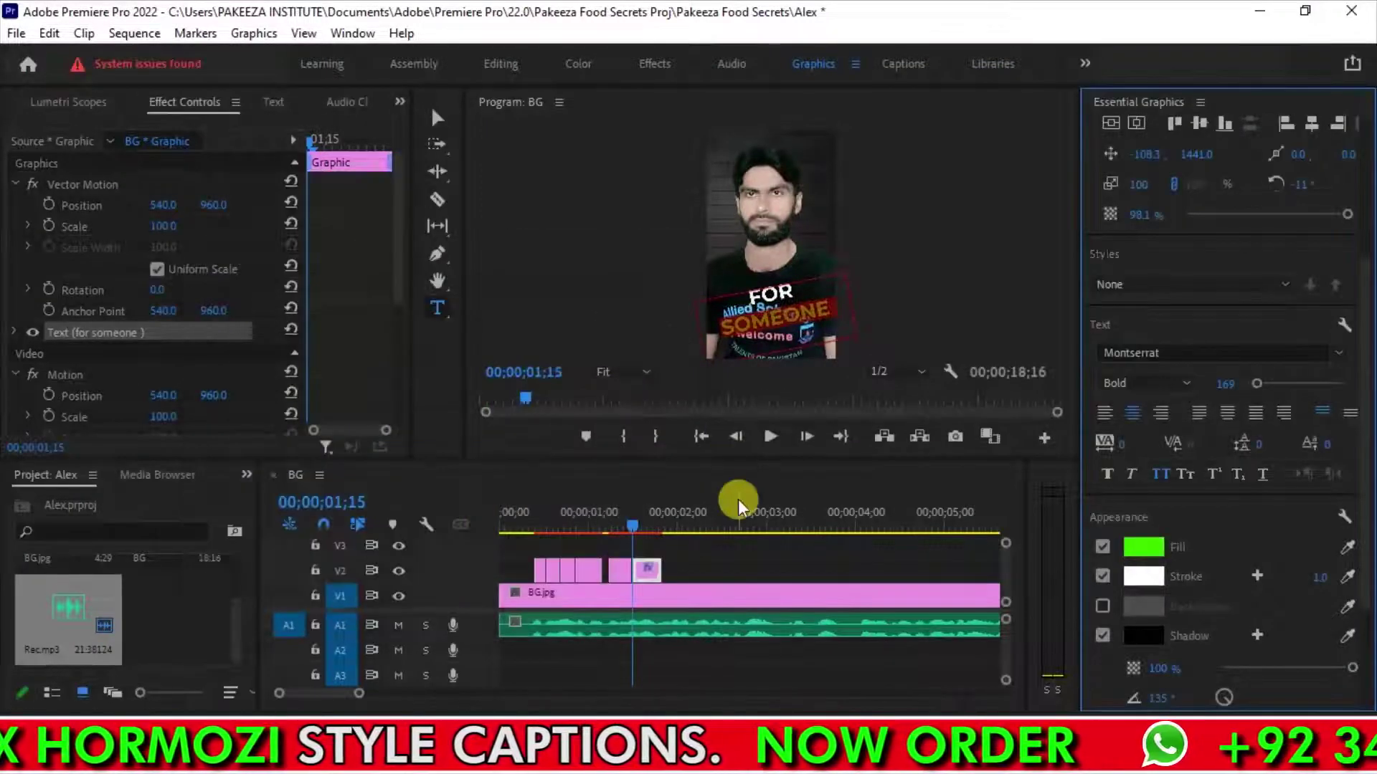
Save the project, play back the captions, then return to the Notepad caption script.
key("ctrl+s")
left_click(604, 519)
key("space")
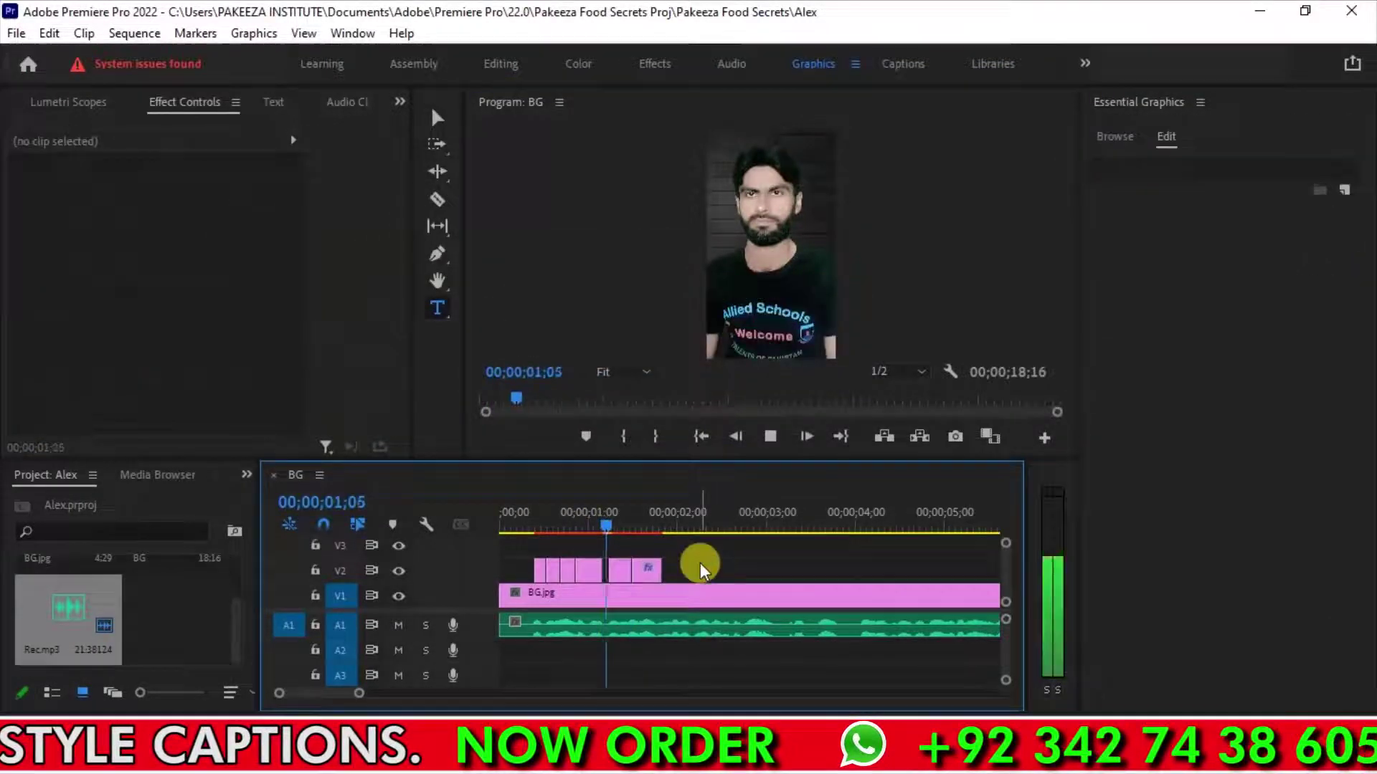
key("space")
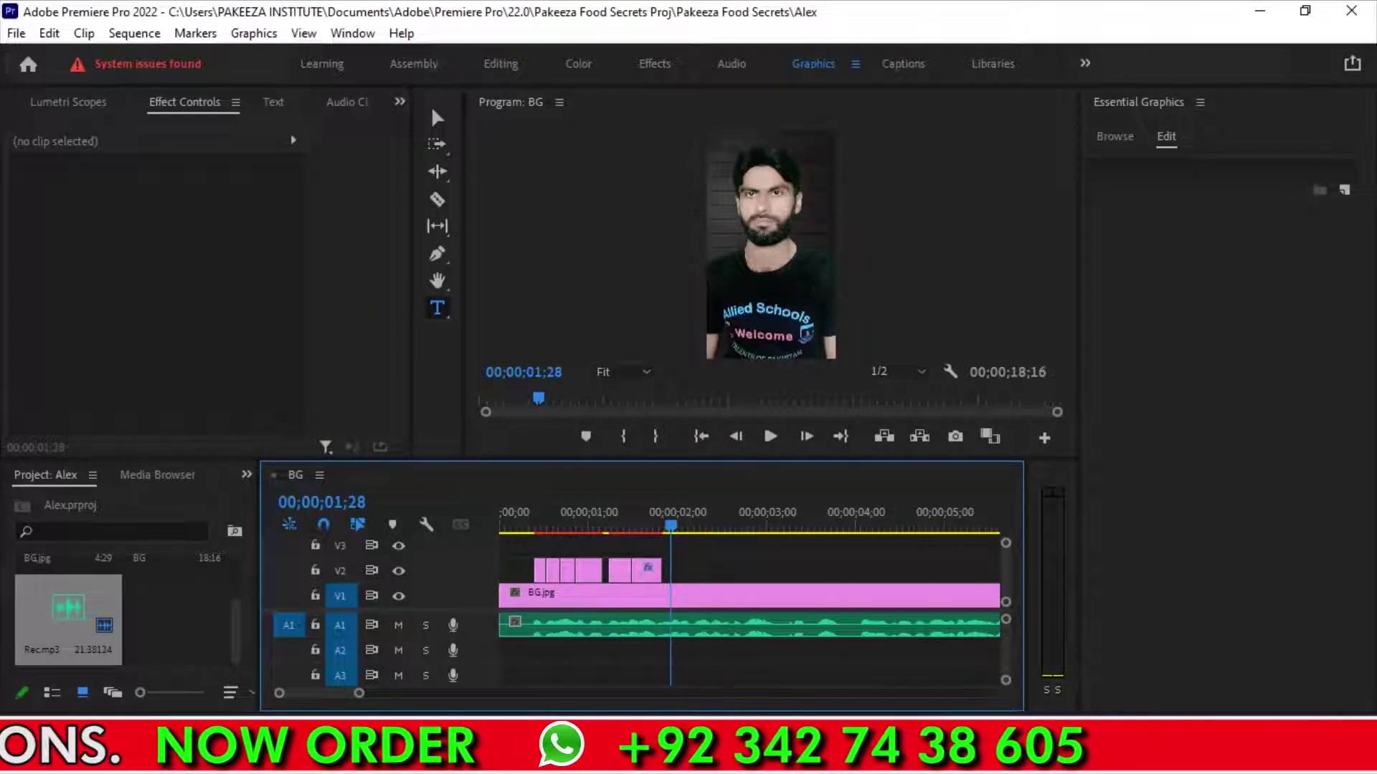
key("alt+Tab")
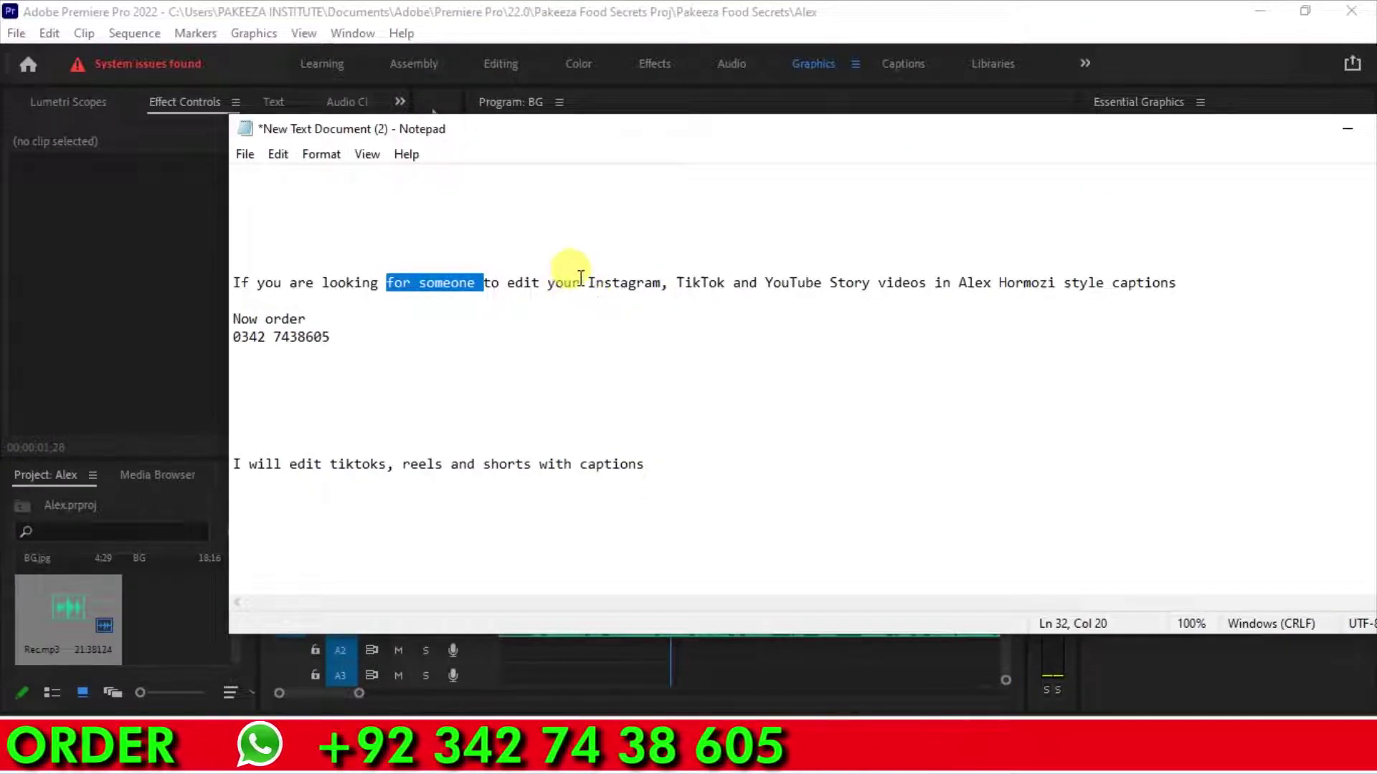
Copy 'to edit your' from the script and paste it into a duplicated caption placed after FOR SOMEONE.
left_click_drag(581, 278, 500, 279)
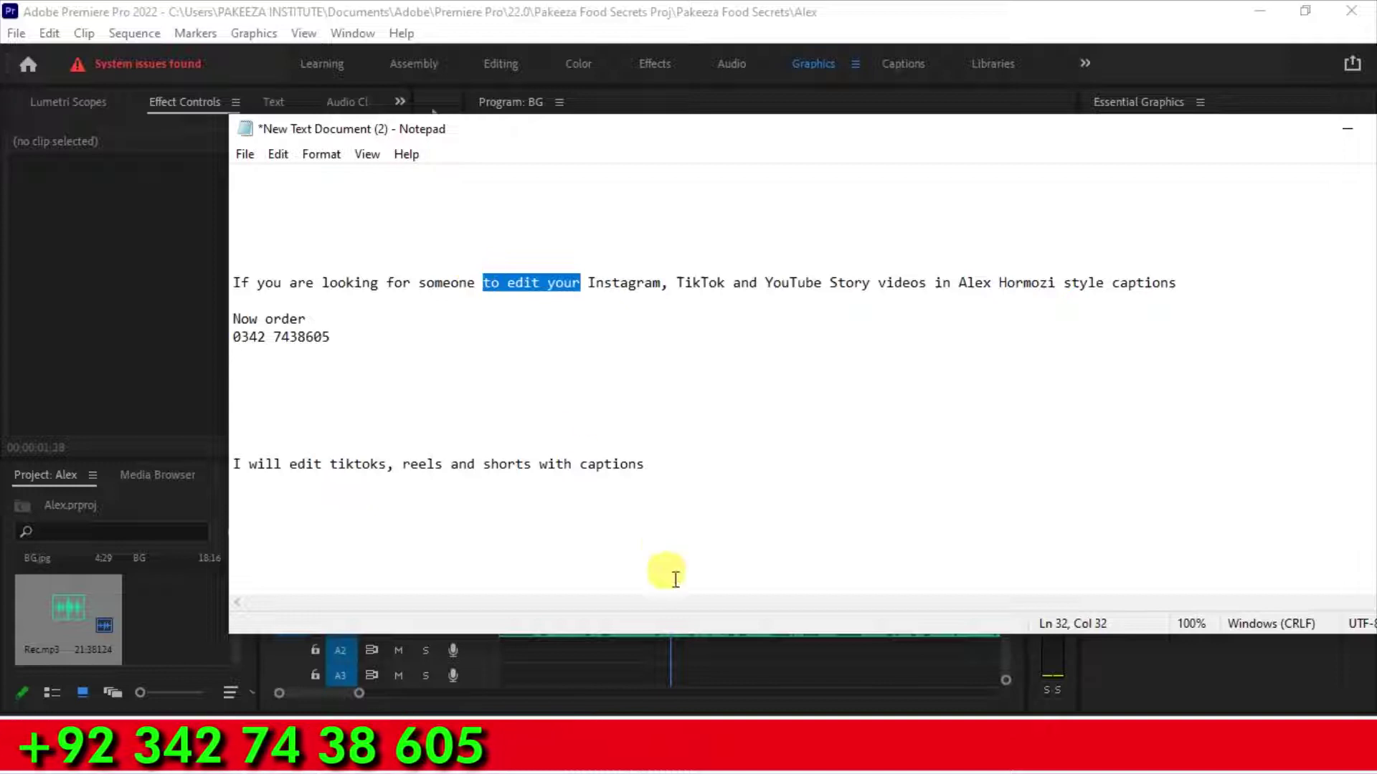
left_click(677, 671)
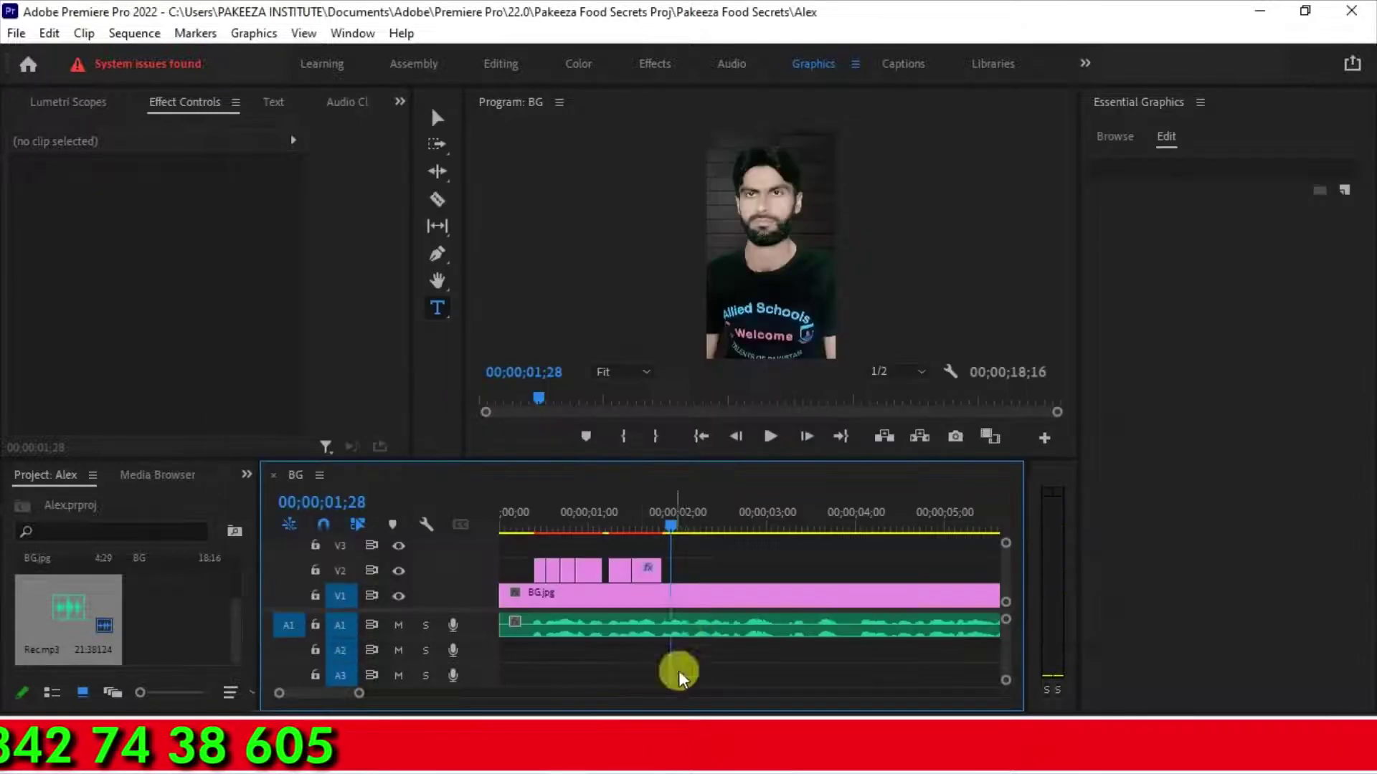
key("ctrl+s")
left_click(619, 572)
left_click_drag(621, 572, 728, 571)
left_click(707, 524)
left_click(772, 329)
type("to edit your")
Reduce the TO EDIT YOUR caption's tilt to -2° and nudge its position up and right.
key("ctrl+s")
left_click(437, 118)
left_click_drag(855, 269, 872, 311)
left_click_drag(1231, 611, 1213, 610)
left_click(762, 562)
key("ctrl+s")
left_click_drag(791, 304, 798, 295)
Set the TO EDIT YOUR caption's font size to 130 and save the project.
left_click(1231, 610)
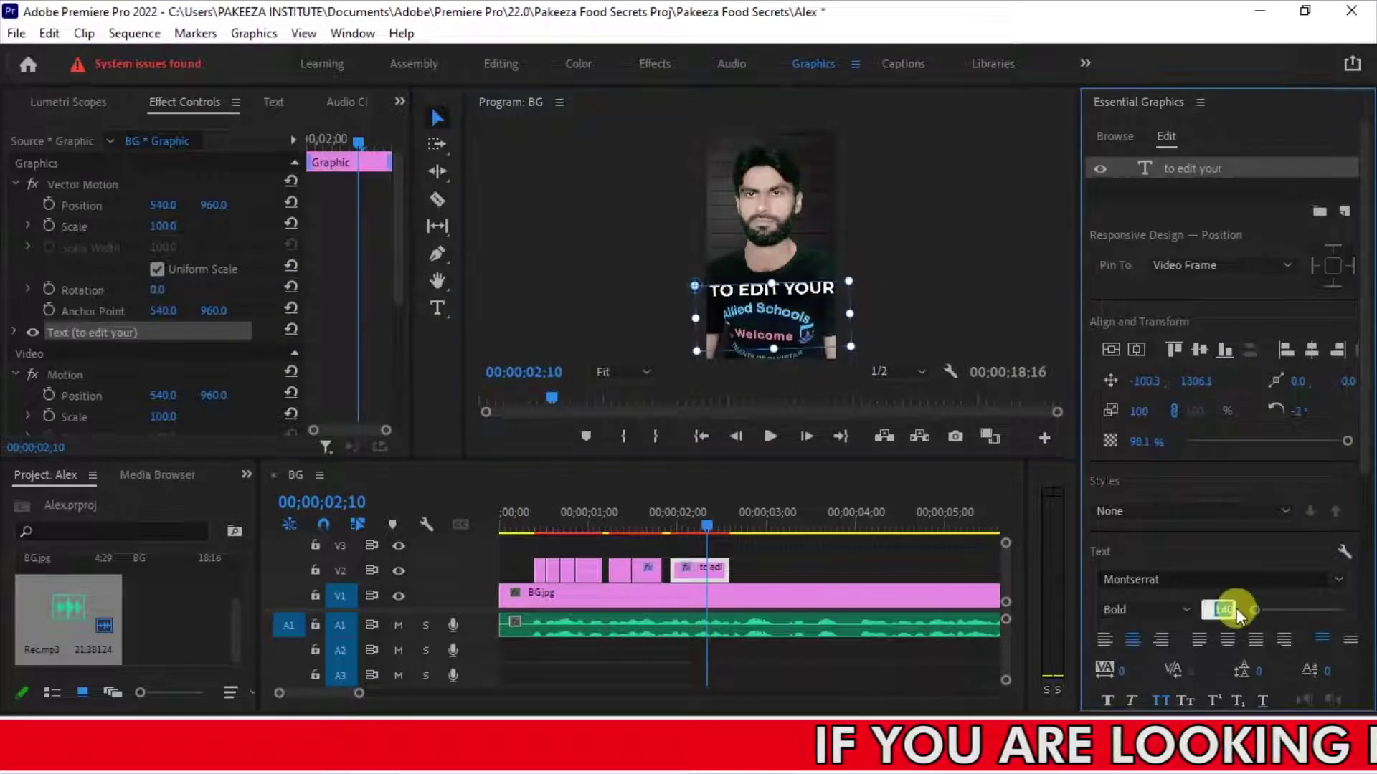
type("1300")
key("Return")
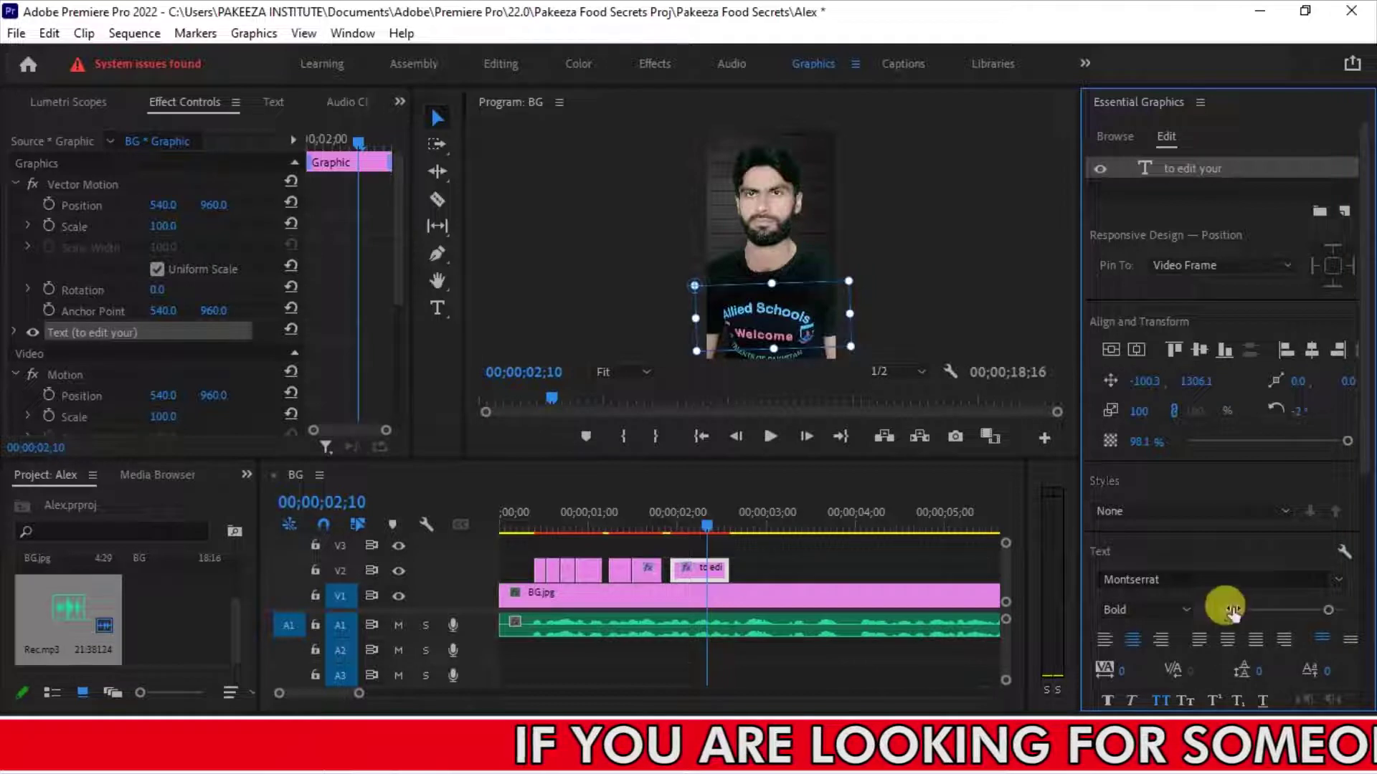
left_click(1219, 606)
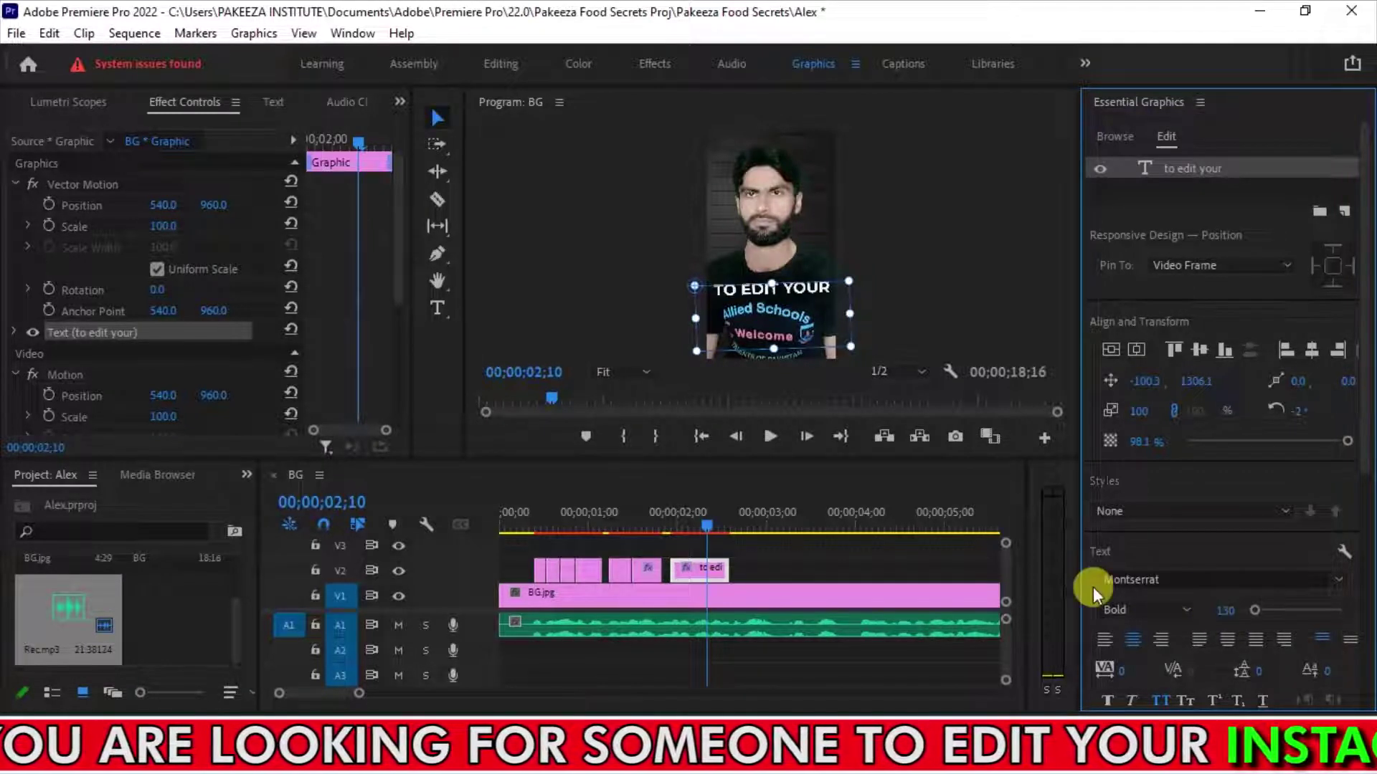
key("ctrl+s")
Play back the new caption, return the playhead to 02;19, and switch to the Notepad script.
left_click(760, 562)
key("space")
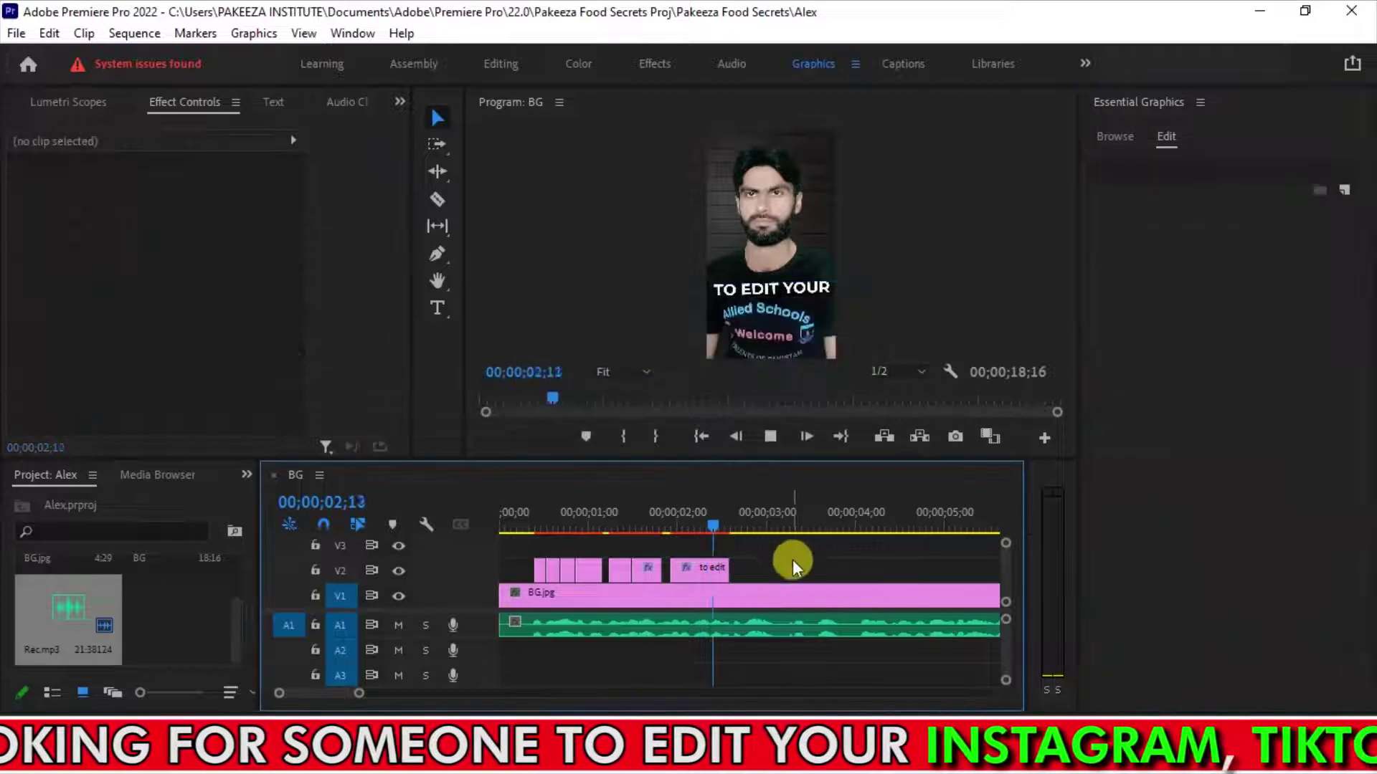
key("space")
left_click_drag(758, 531, 734, 529)
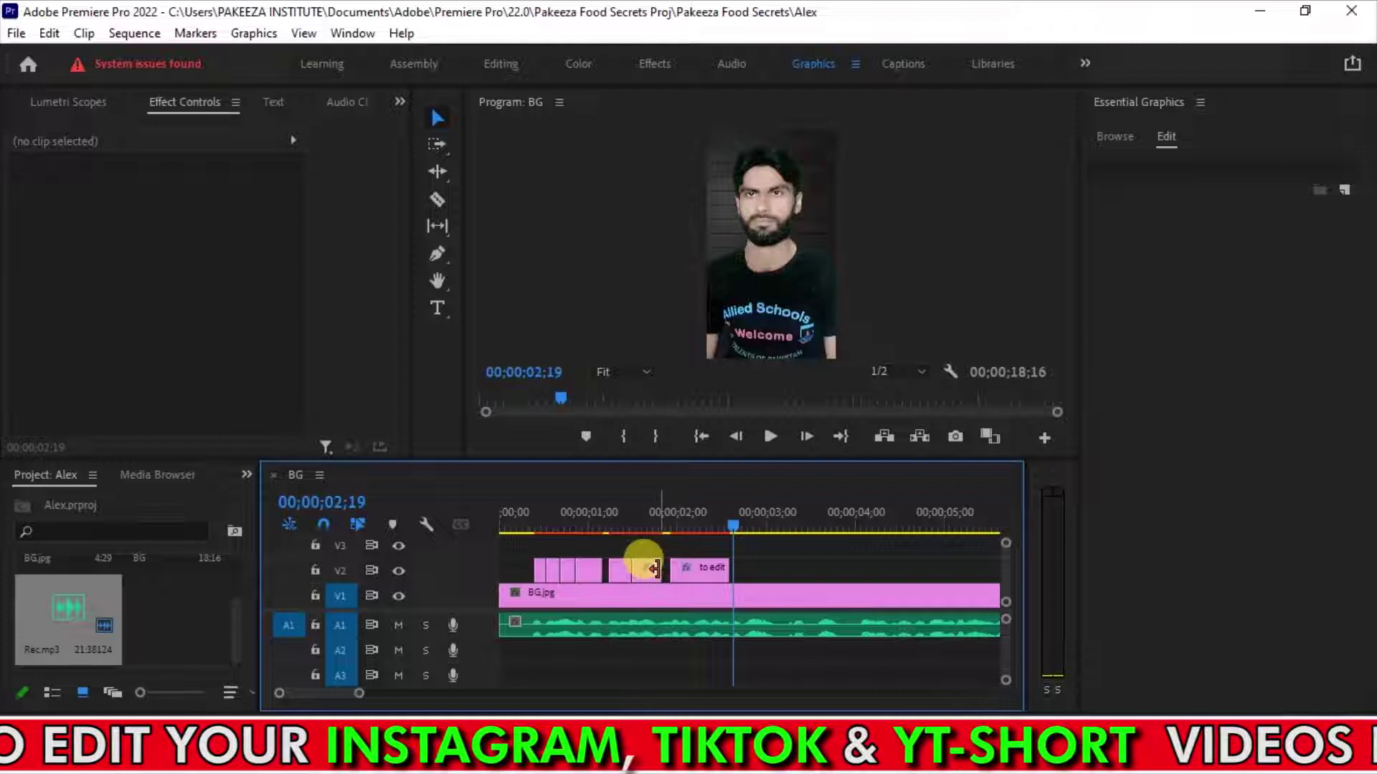
key("alt+Tab")
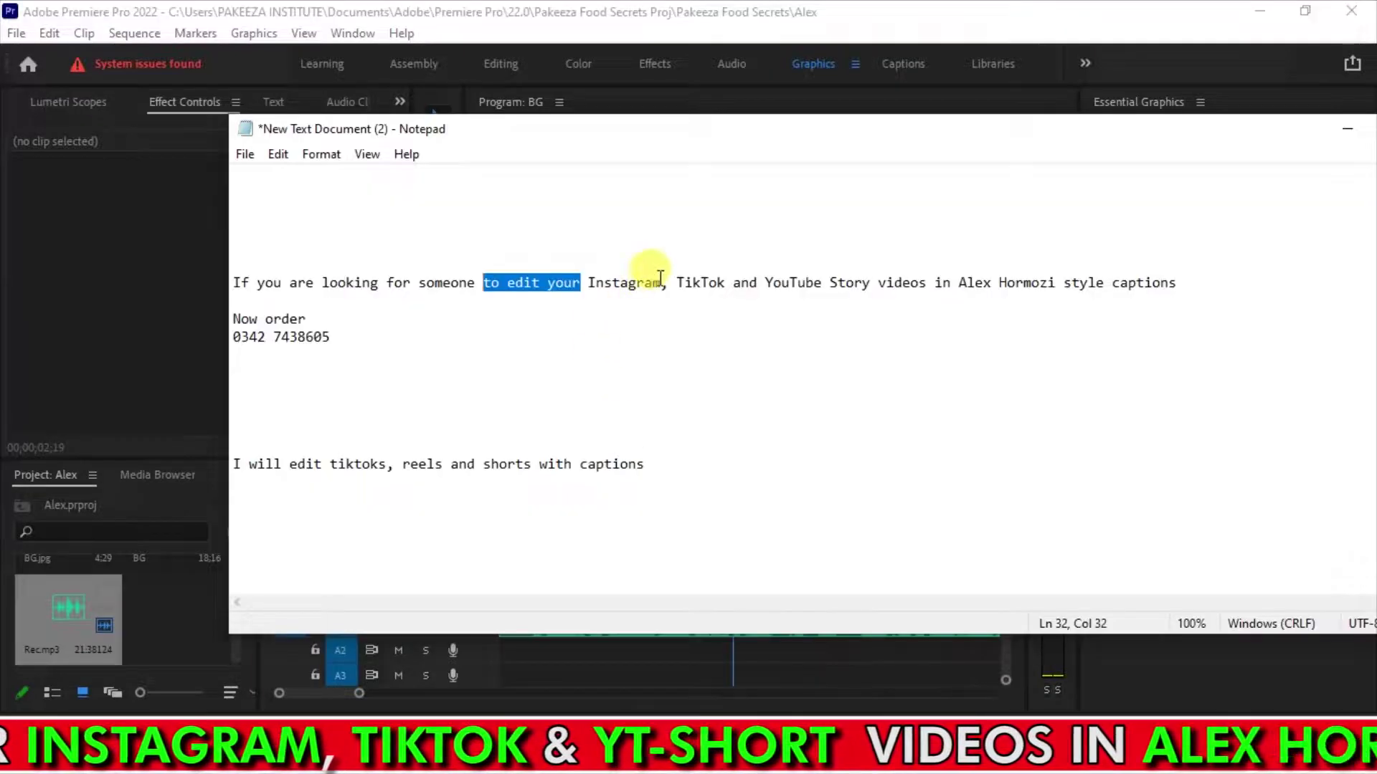
Copy 'Instagram' from the script into a lengthened caption copy placed after TO EDIT YOUR.
left_click_drag(660, 281, 614, 283)
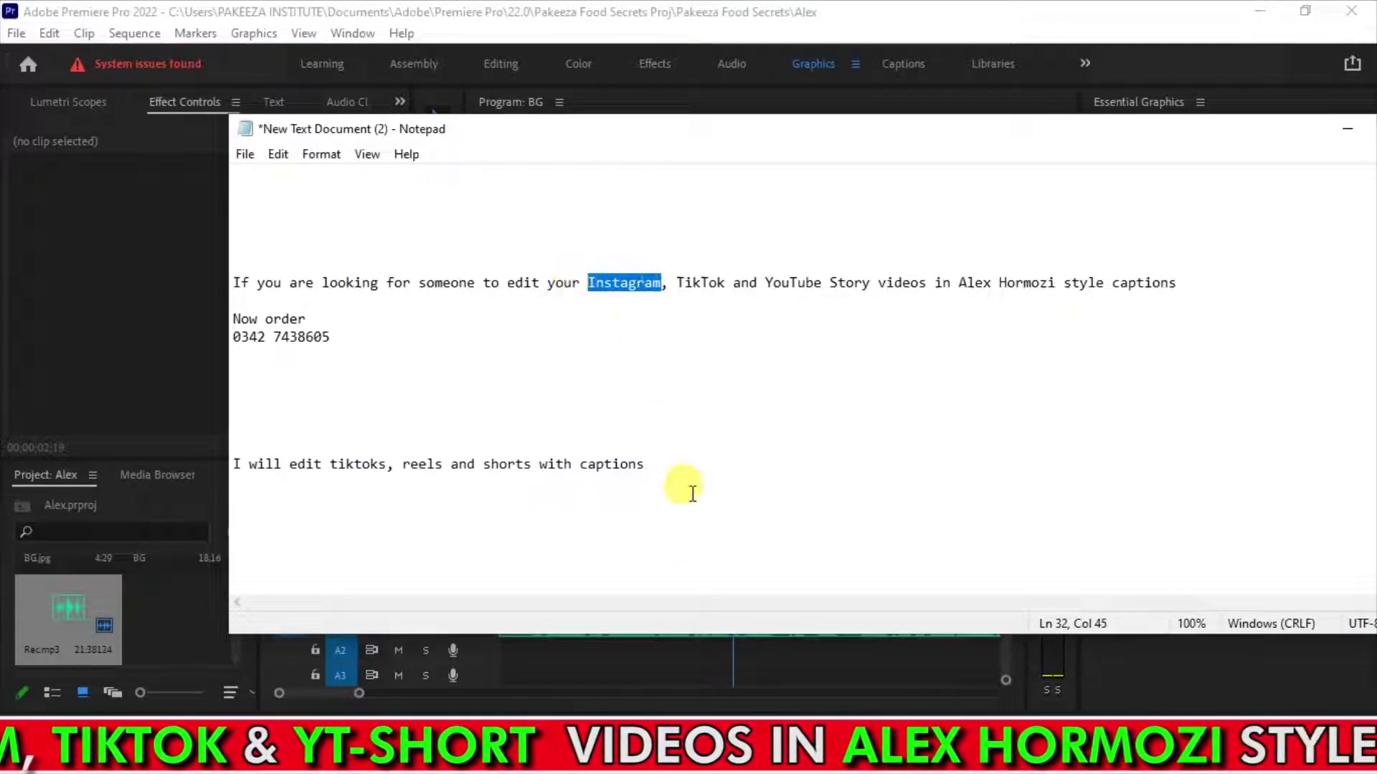
key("alt+Tab")
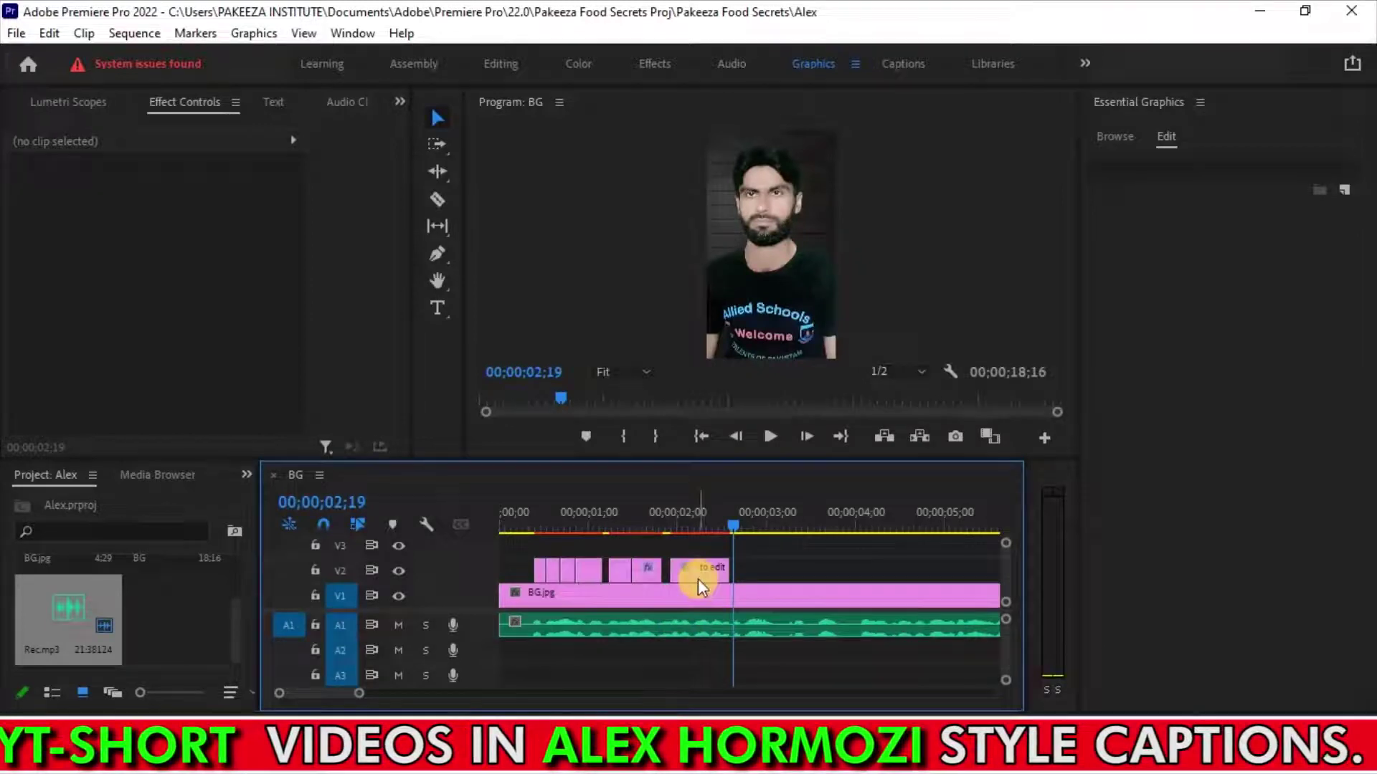
left_click_drag(540, 573, 740, 571)
left_click_drag(744, 572, 768, 571)
left_click(742, 525)
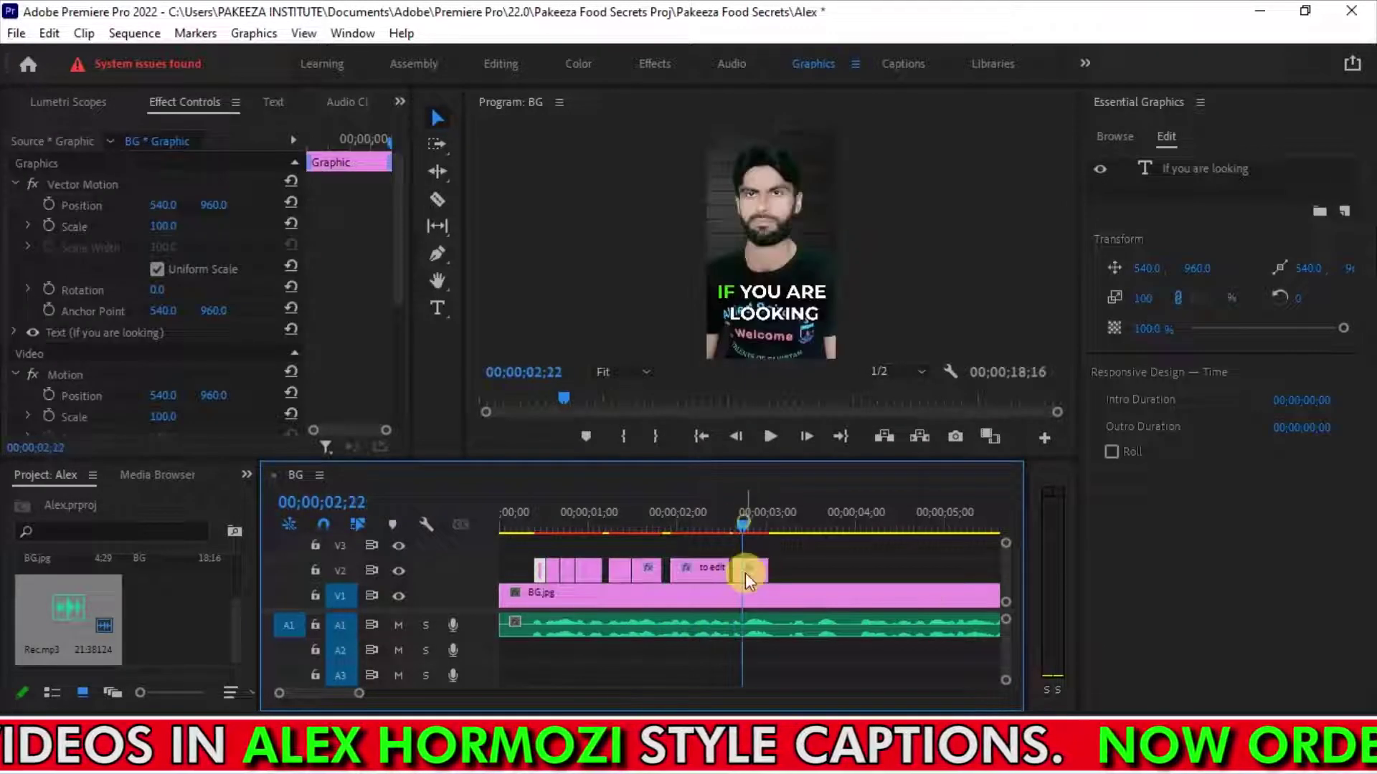
double_click(779, 309)
left_click(800, 565)
key("space")
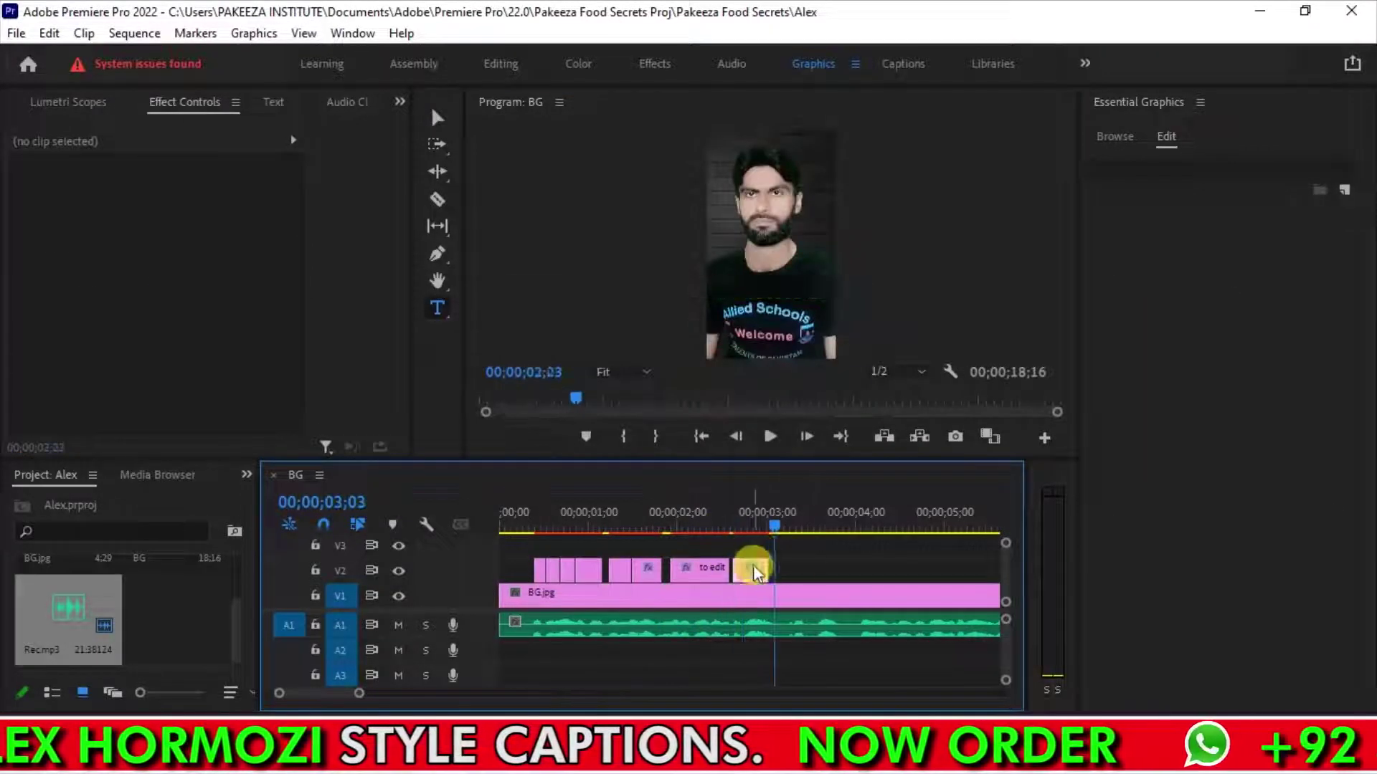
Tilt the INSTAGRAM caption to -12° and move the playhead to 03;08.
left_click(753, 570)
left_click(763, 530)
key("v")
left_click(793, 295)
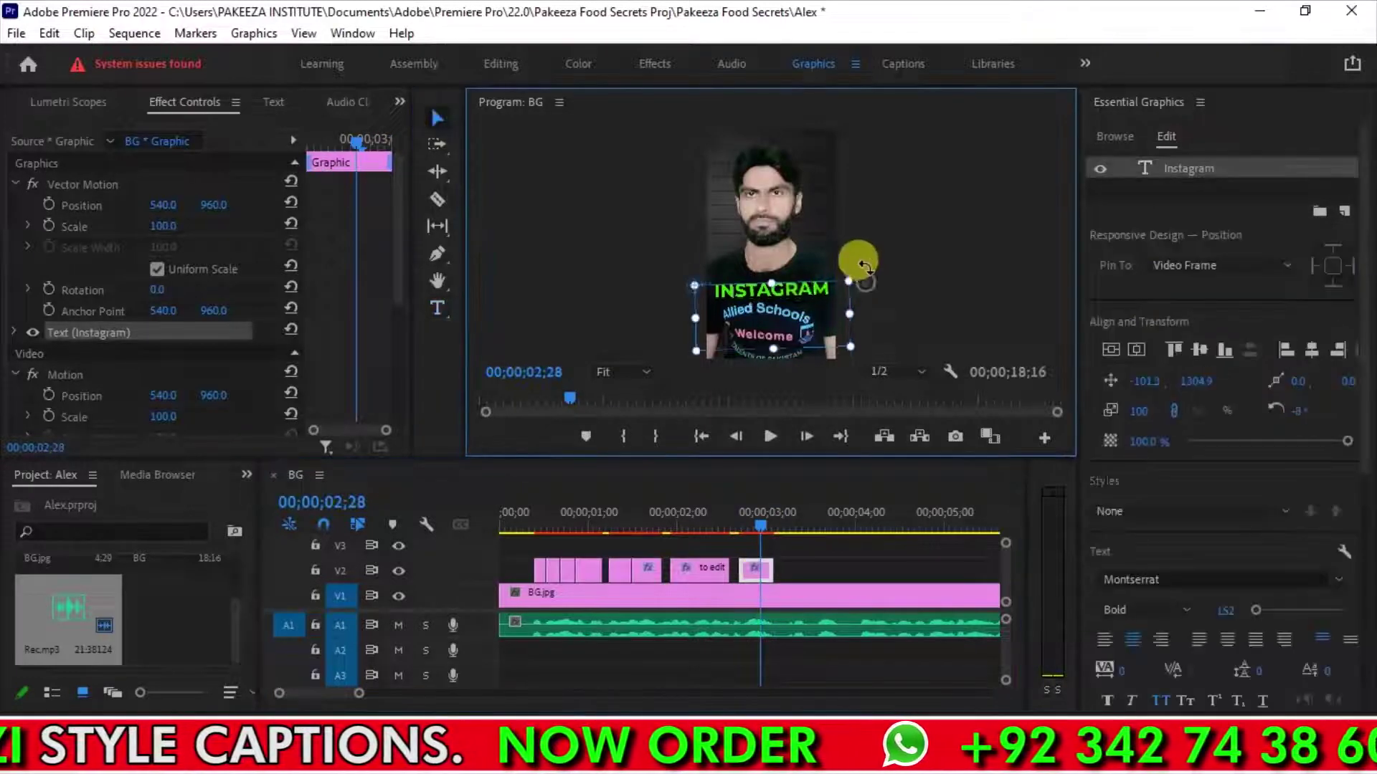
left_click_drag(857, 265, 857, 248)
left_click(824, 562)
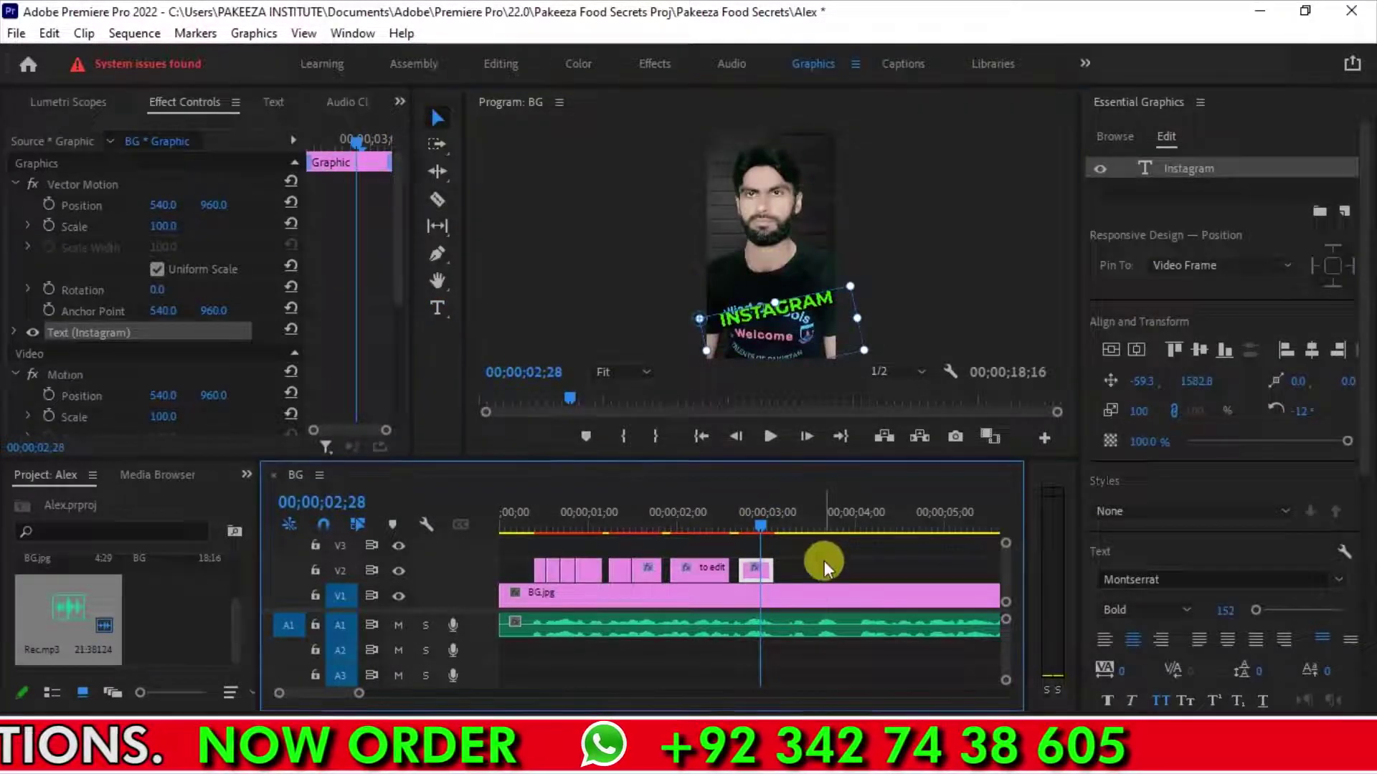
left_click(824, 526)
left_click(789, 526)
Copy 'TikTok' from the script and paste it into a new caption clip, then save.
key("alt+Tab")
left_click_drag(725, 285, 677, 283)
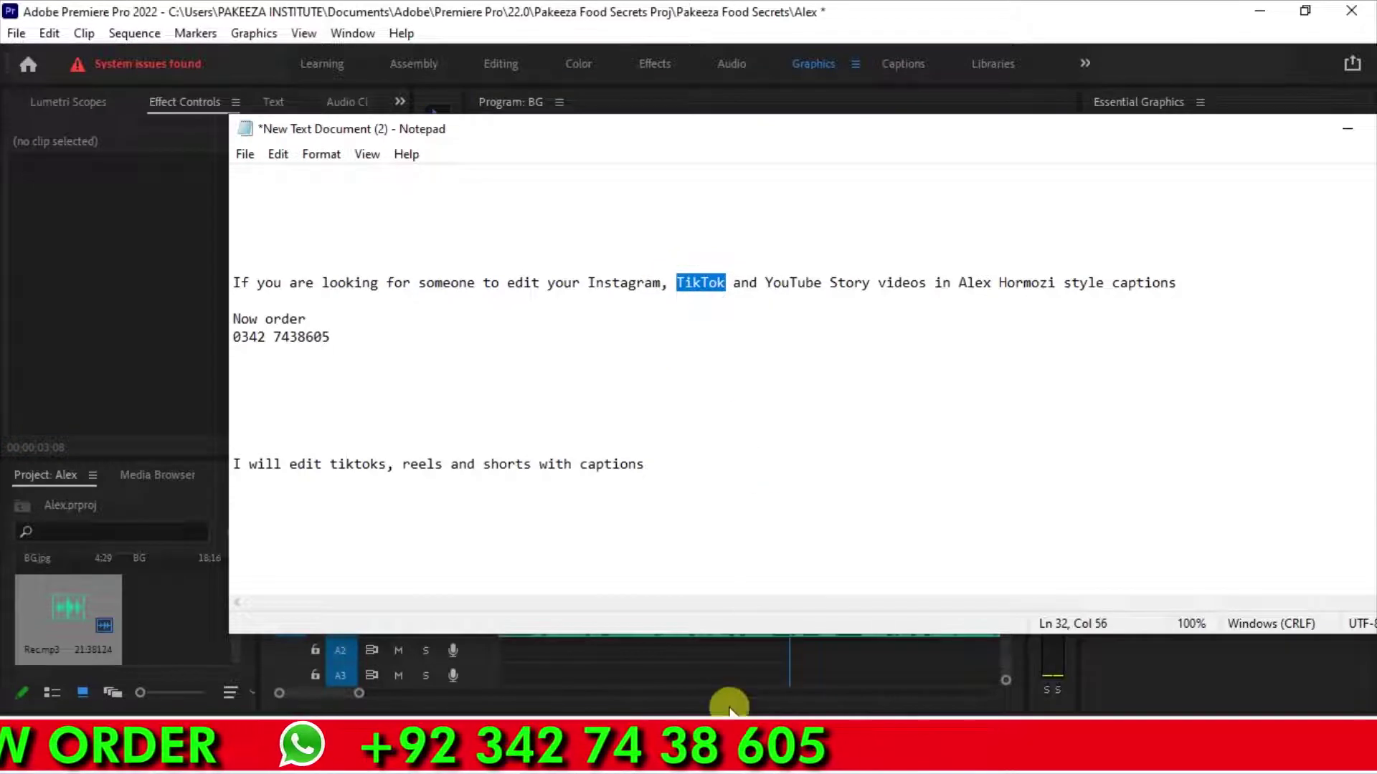
key("alt+Tab")
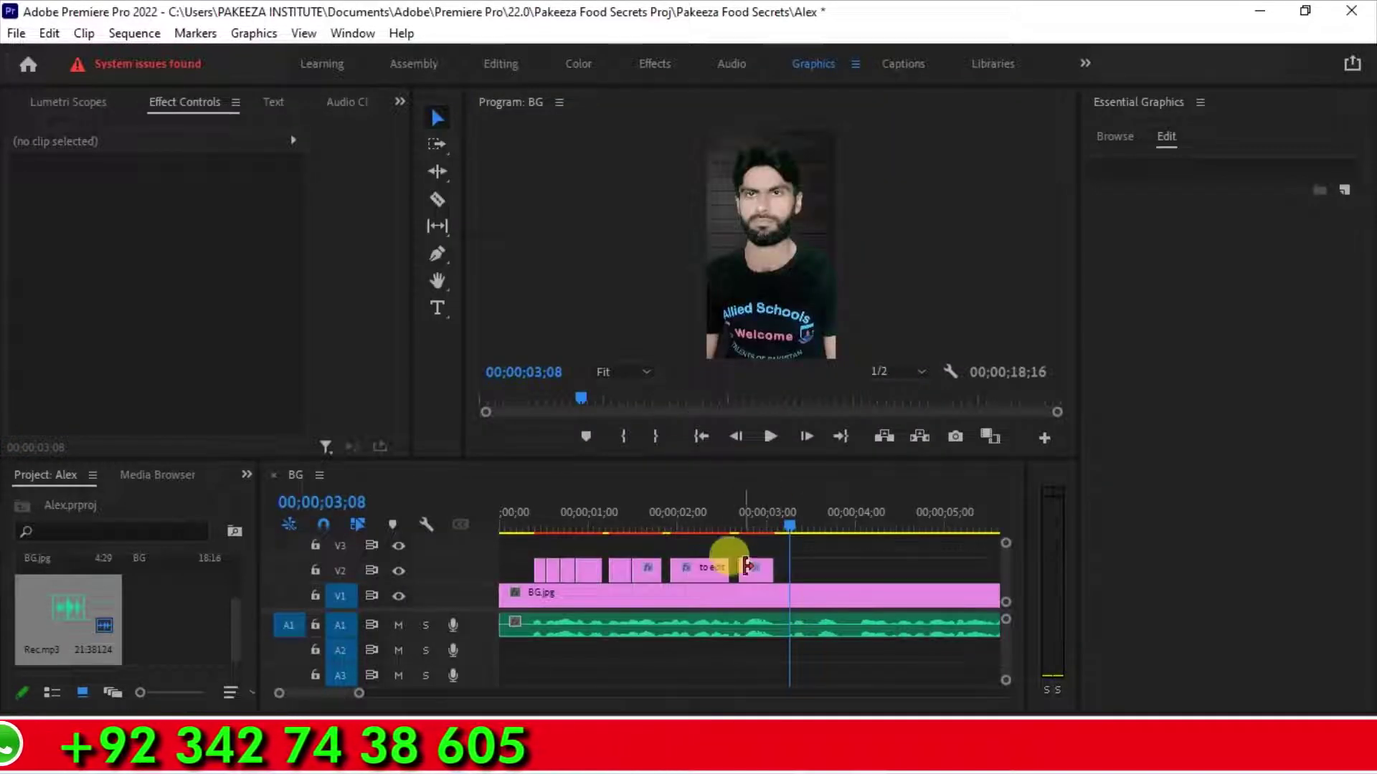
key("ctrl+v")
left_click(805, 533)
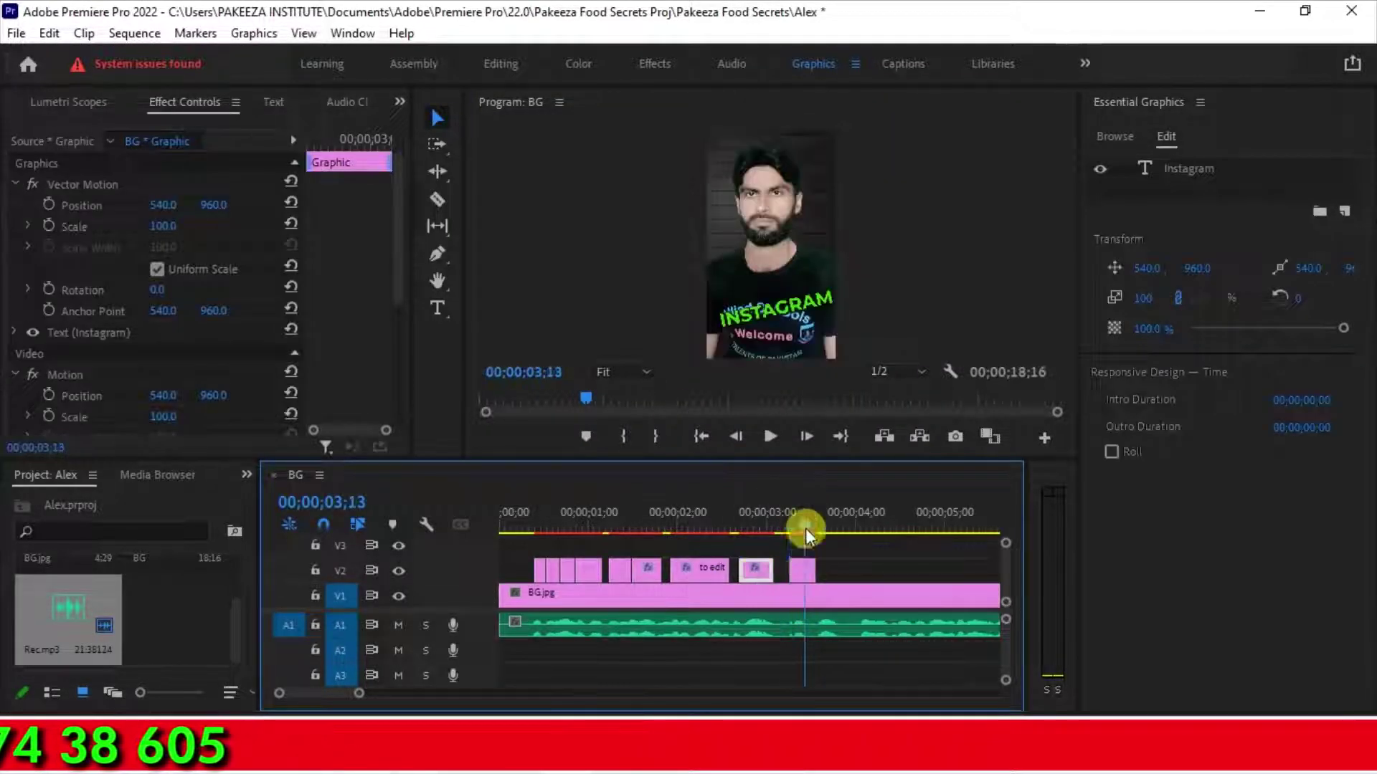
key("t")
left_click(778, 307)
key("ctrl+s")
Change the TIKTOK caption's font size to 170, then to 200, and save.
left_click(839, 562)
key("v")
left_click(854, 319)
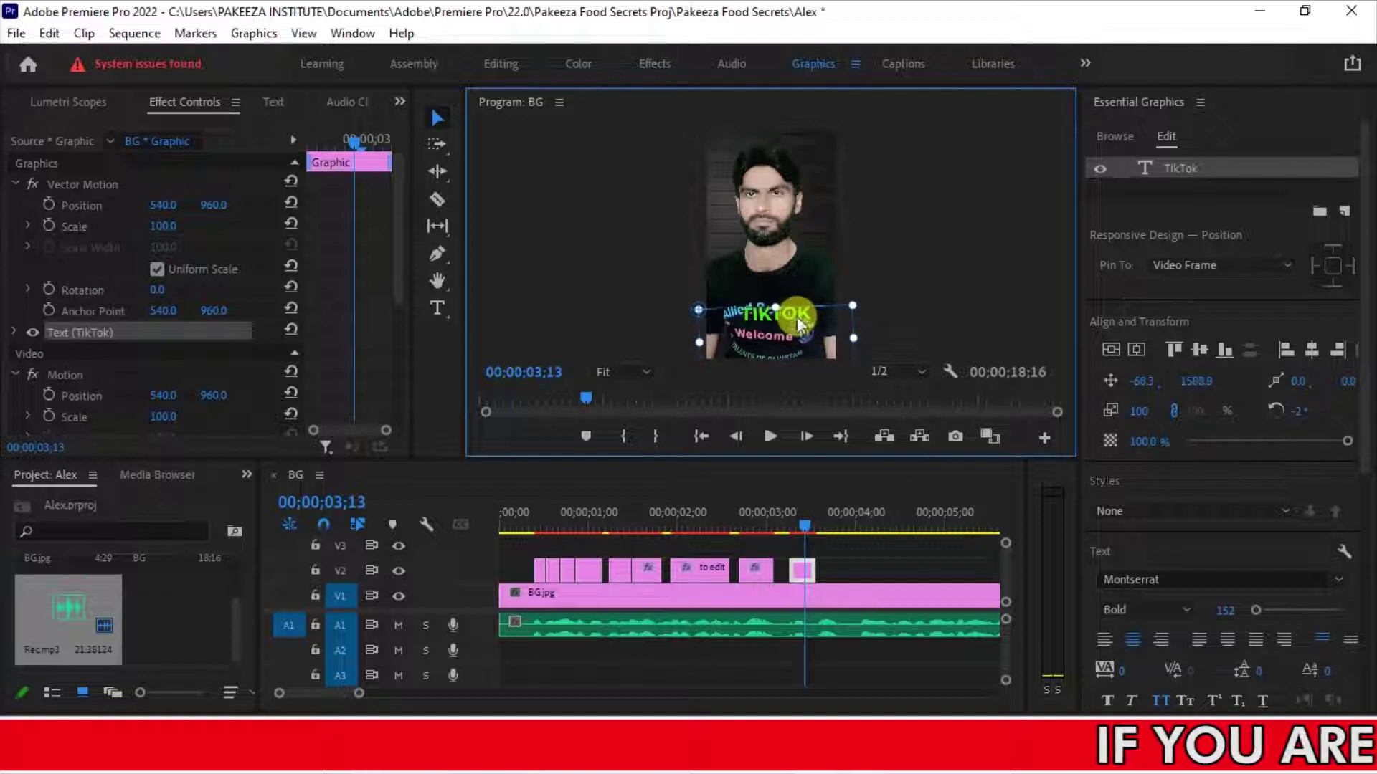
left_click(1225, 611)
type("170")
key("Return")
left_click(1226, 610)
type("200")
key("Return")
key("ctrl+s")
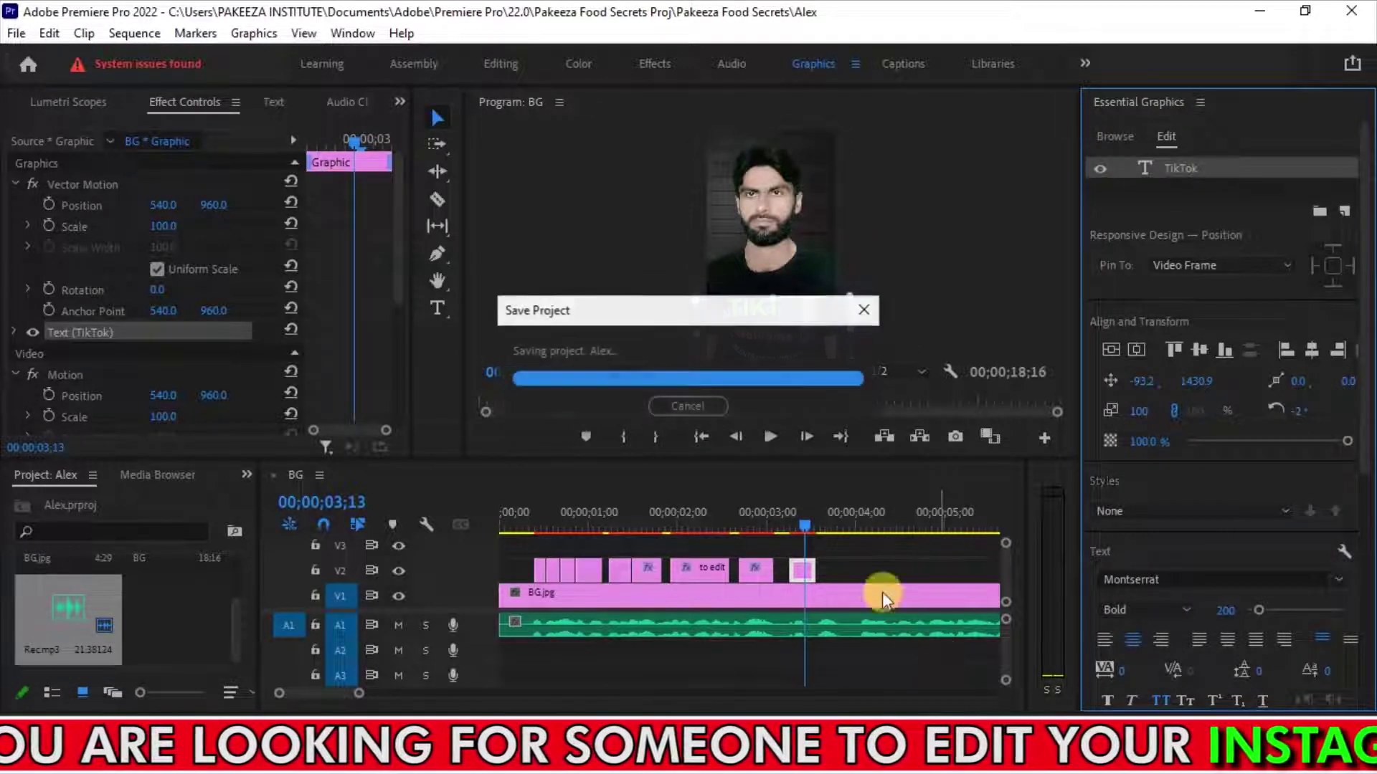
Play the sequence from near the start to preview the captions.
left_click(574, 541)
left_click(529, 516)
key("space")
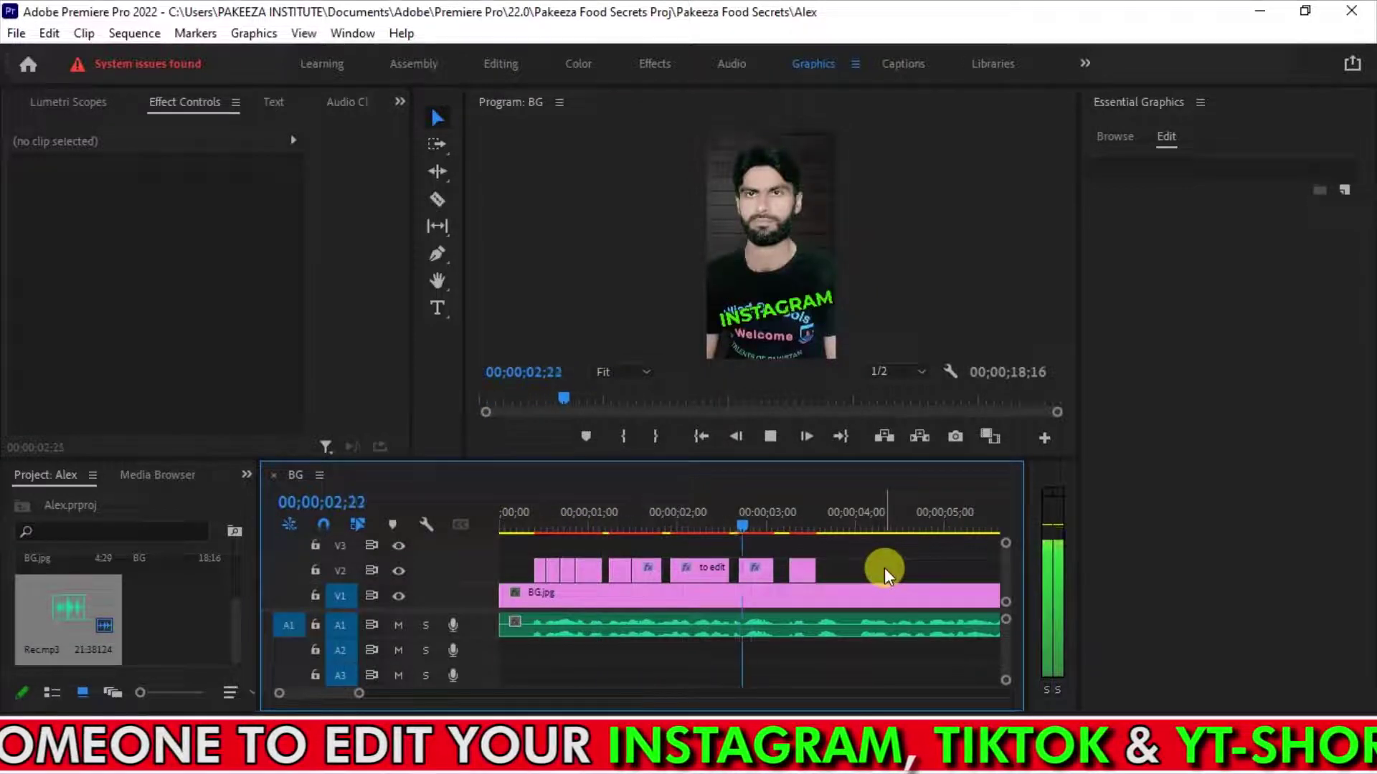
Select the word EDIT in the TO EDIT YOUR caption and give it a bright green fill.
left_click(704, 522)
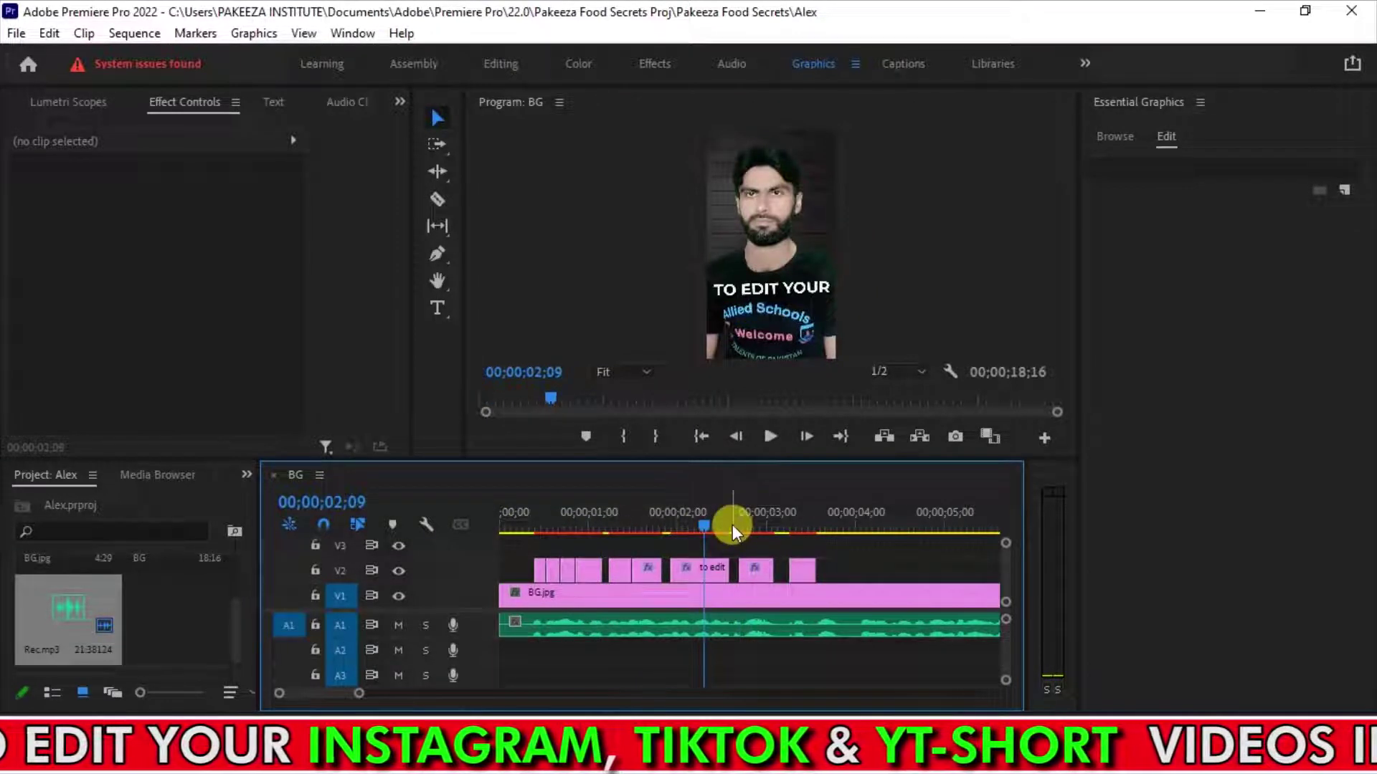
left_click(698, 569)
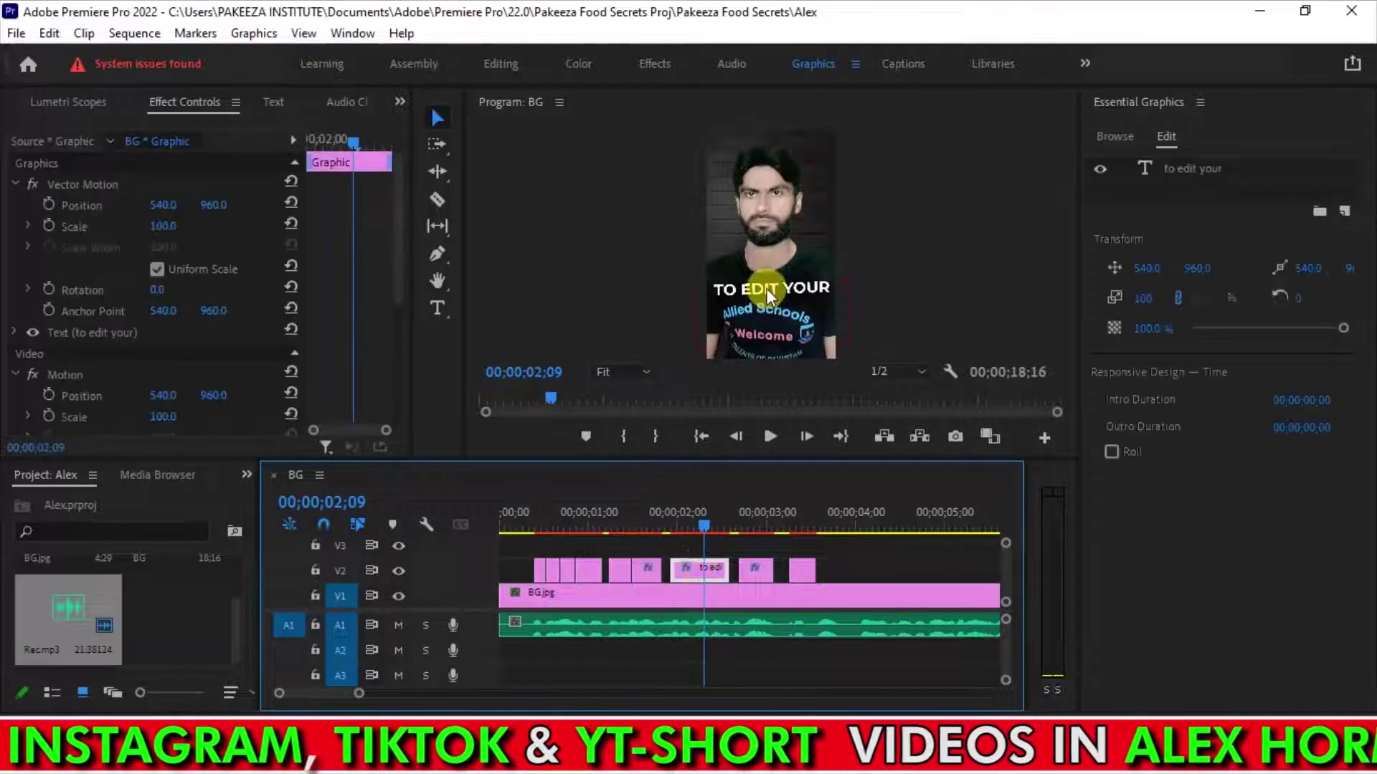
double_click(767, 288)
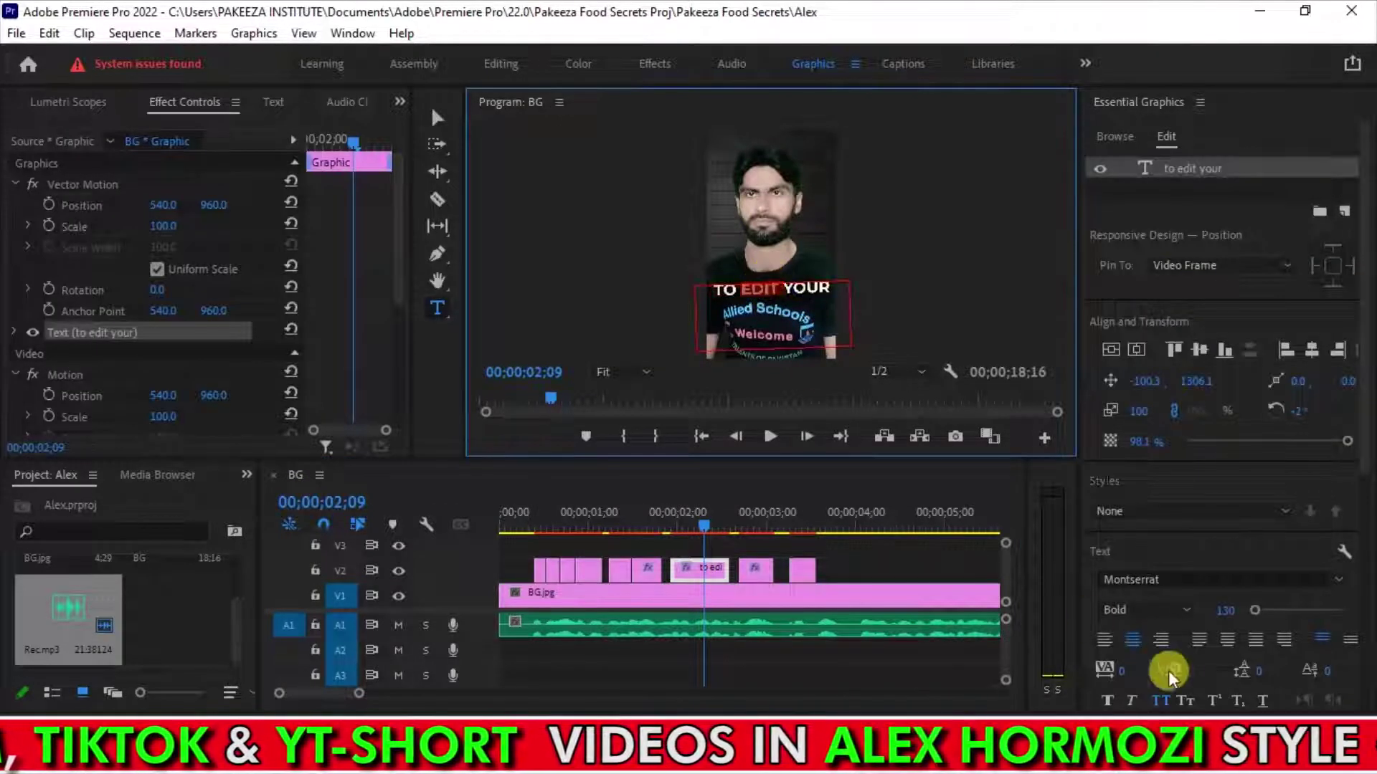
scroll(1348, 459, "down", 3)
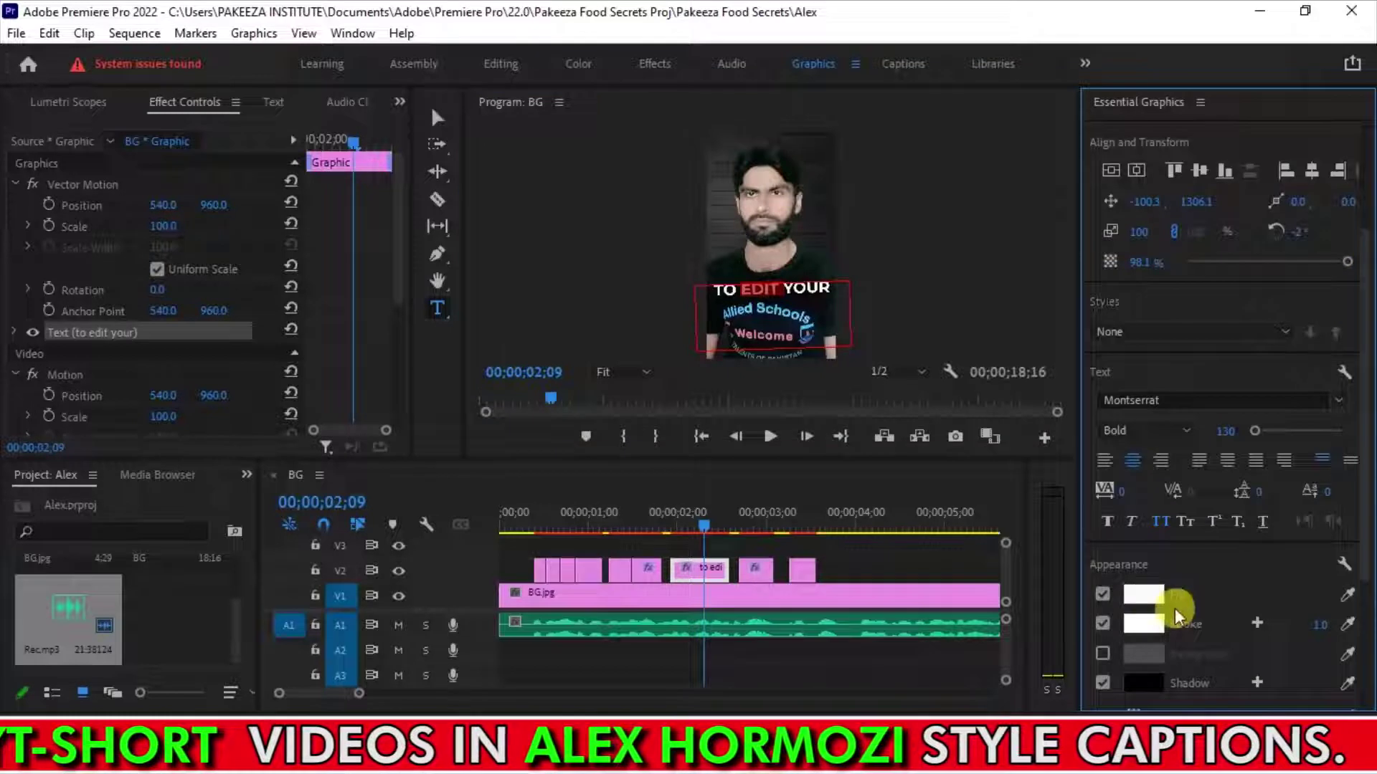
left_click(1155, 597)
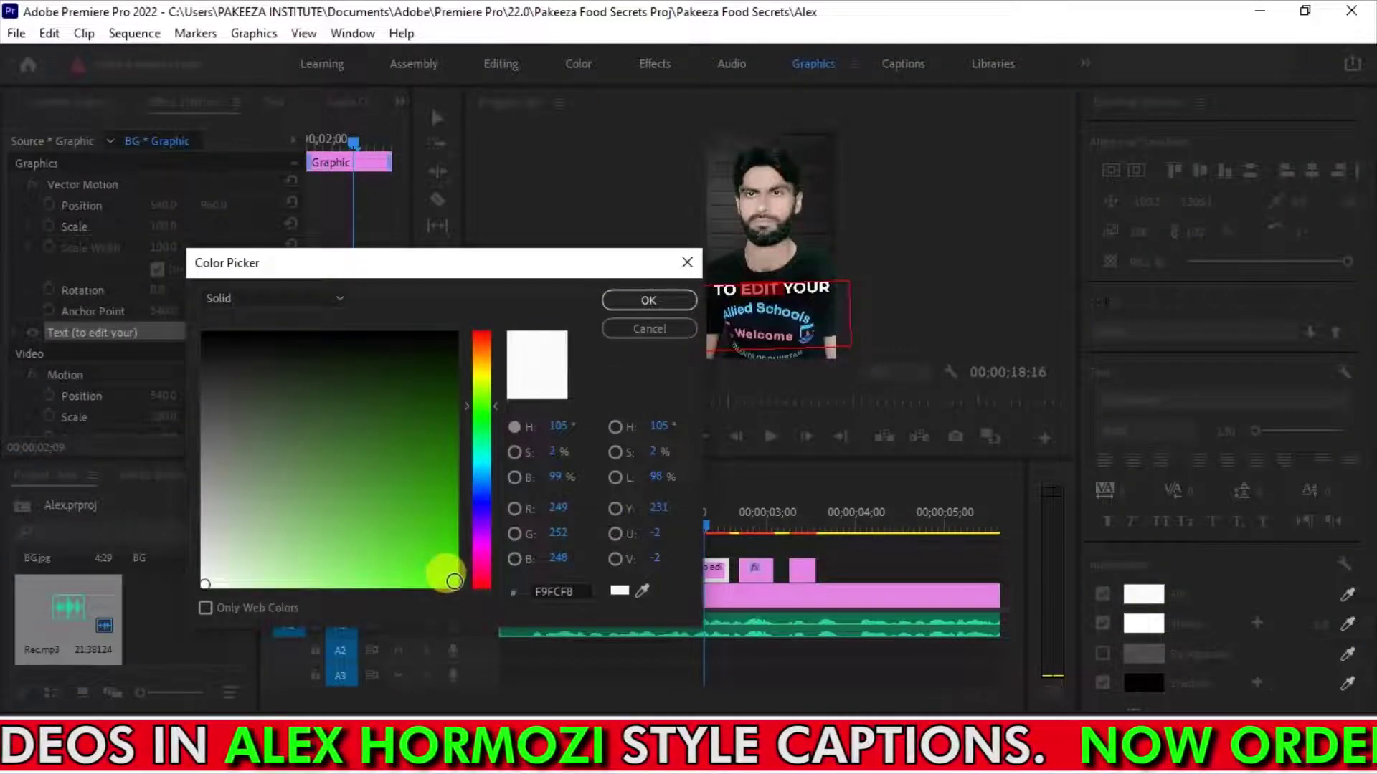
left_click(454, 582)
left_click(649, 300)
left_click(848, 568)
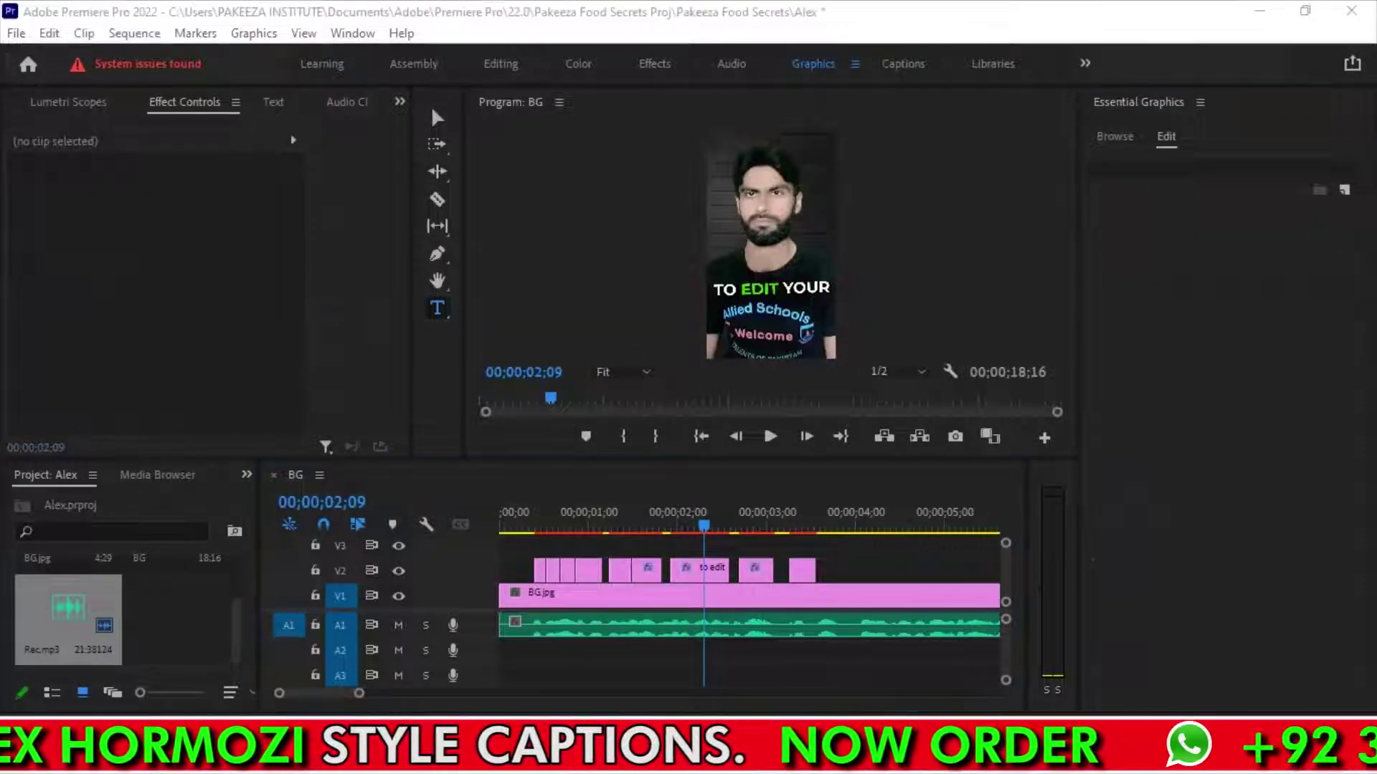
key("alt+Tab")
key("alt+Tab")
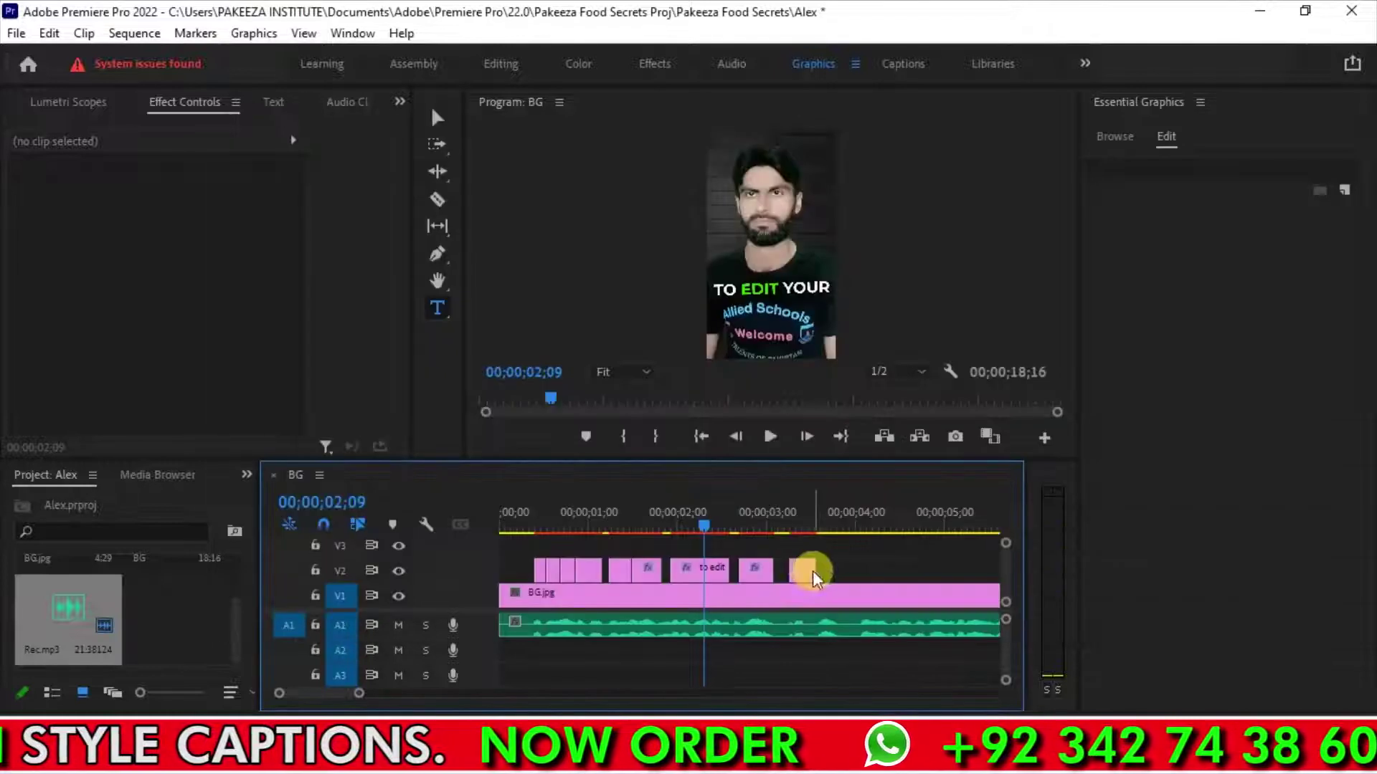
Extend the TIKTOK caption clip by three frames and cut it at 03;15.
key("space")
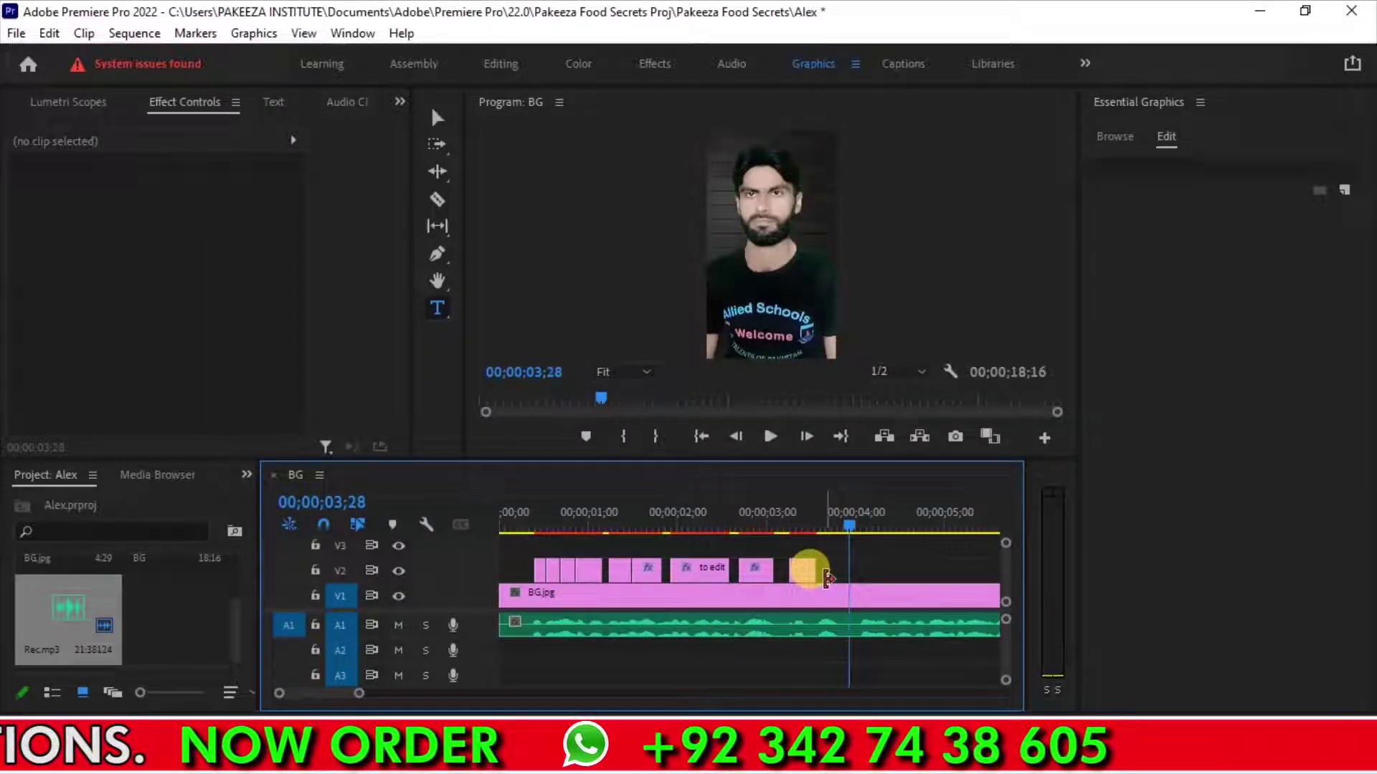
left_click(785, 528)
left_click_drag(814, 566, 847, 565)
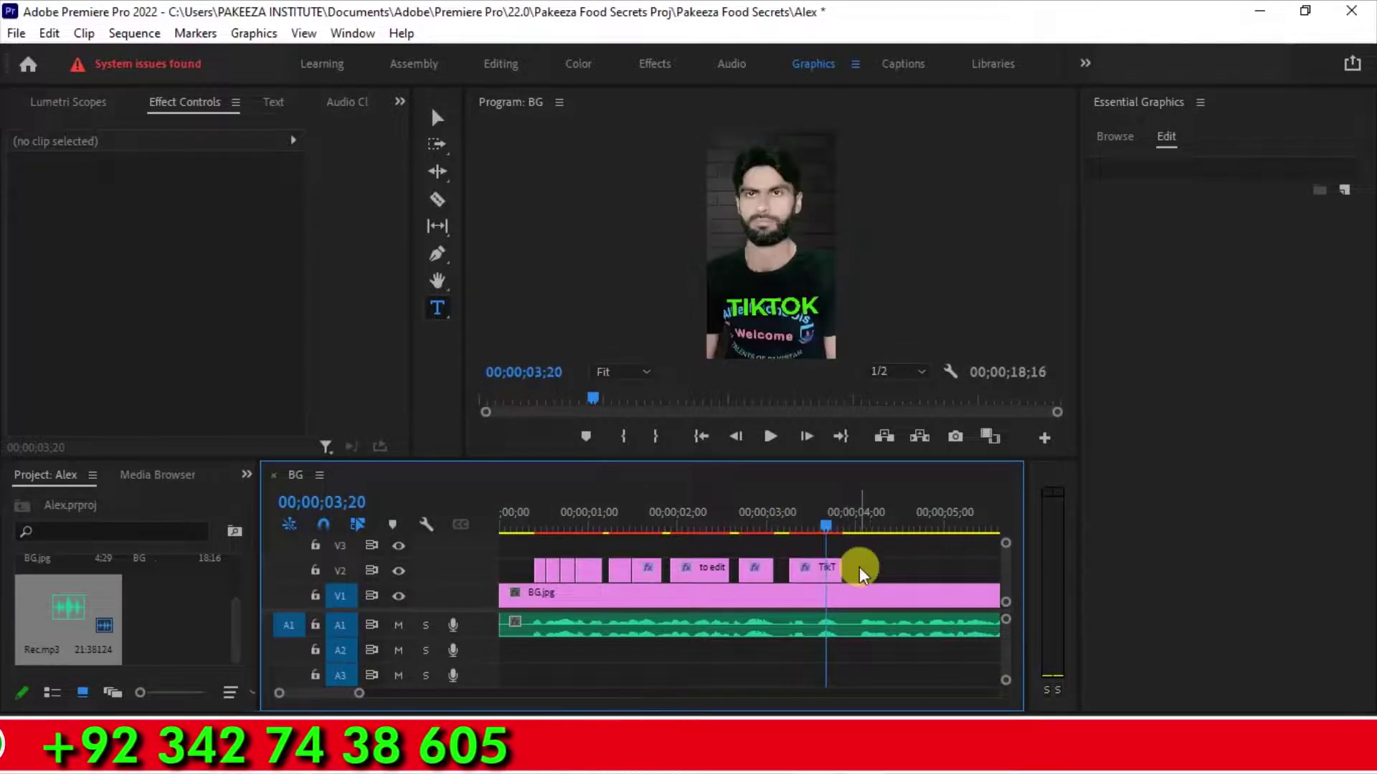
key("space")
key("space")
left_click(811, 524)
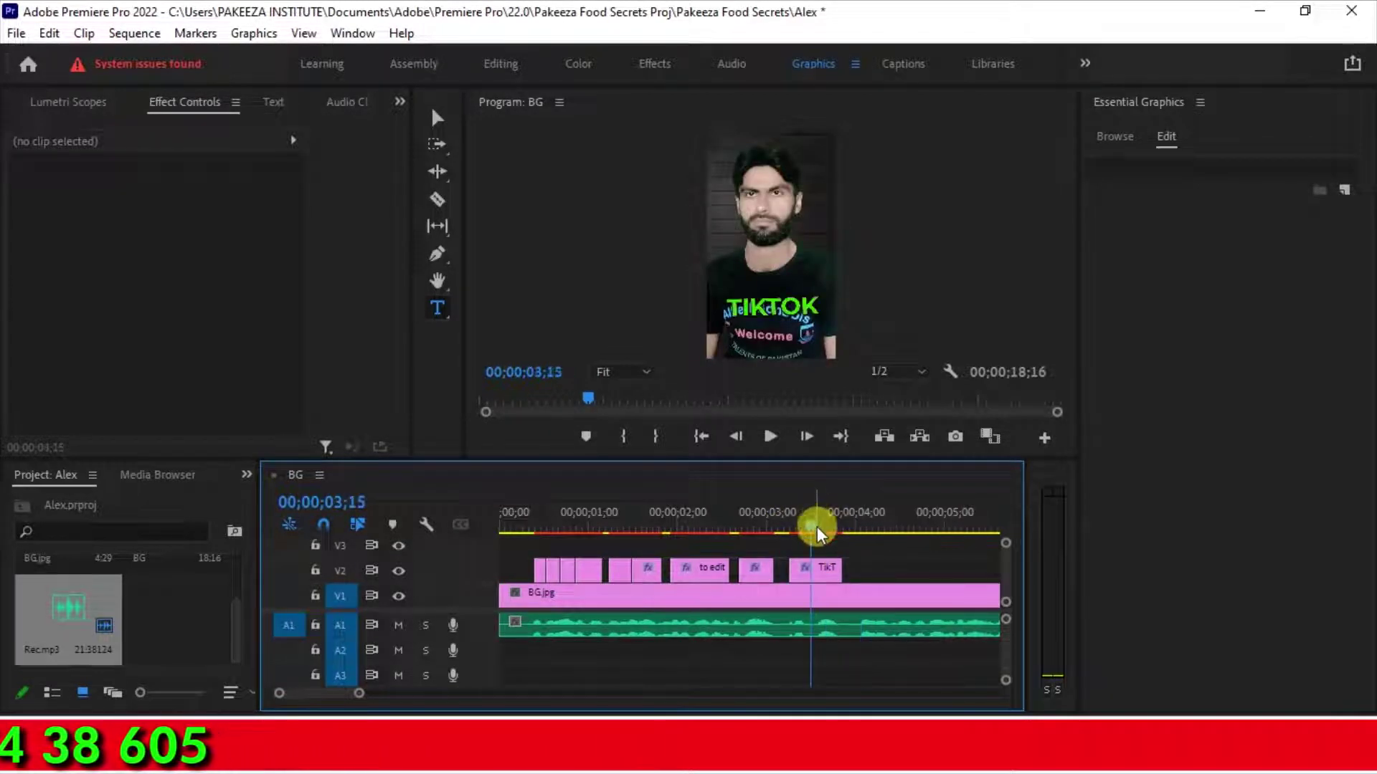
key("c")
left_click(822, 564)
Set the second TIKTOK part's font size to 220.
left_click(1179, 169)
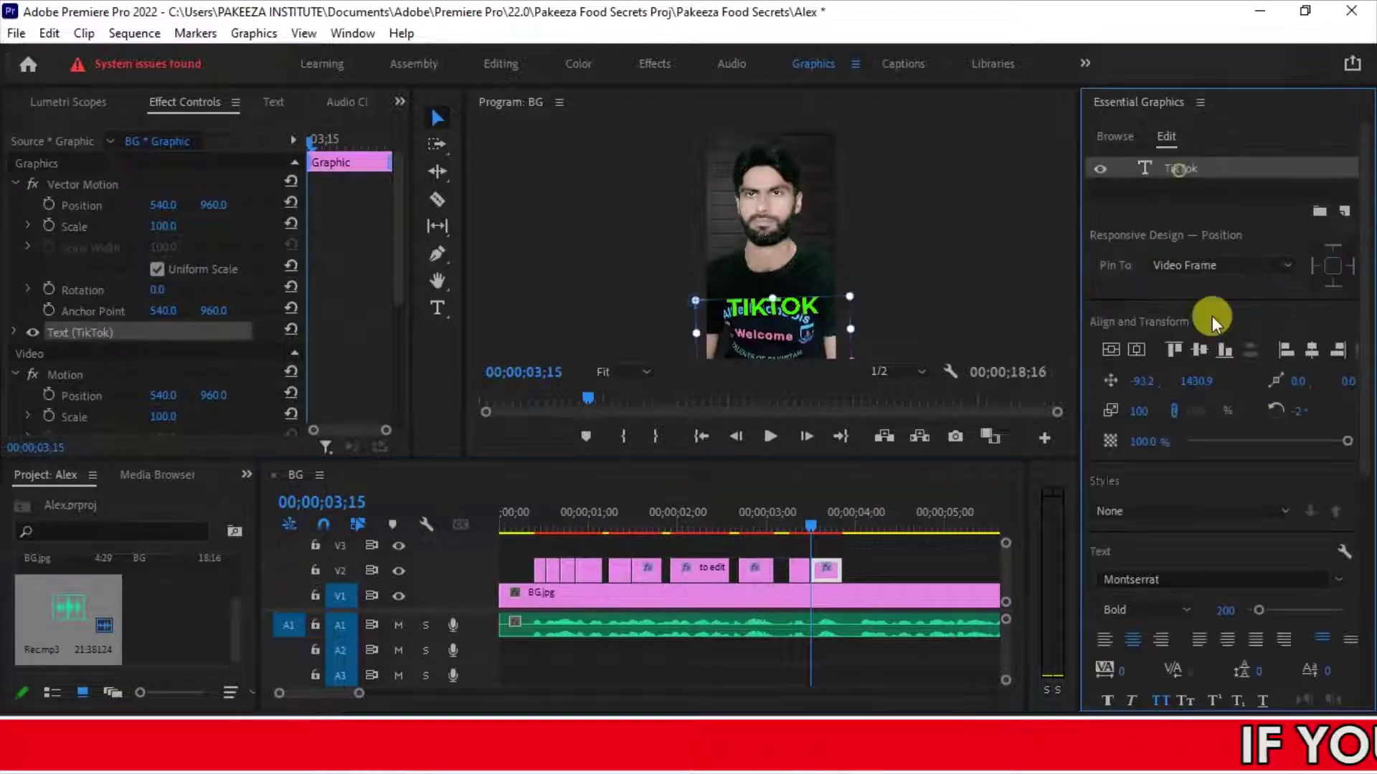
scroll(1355, 466, "down", 5)
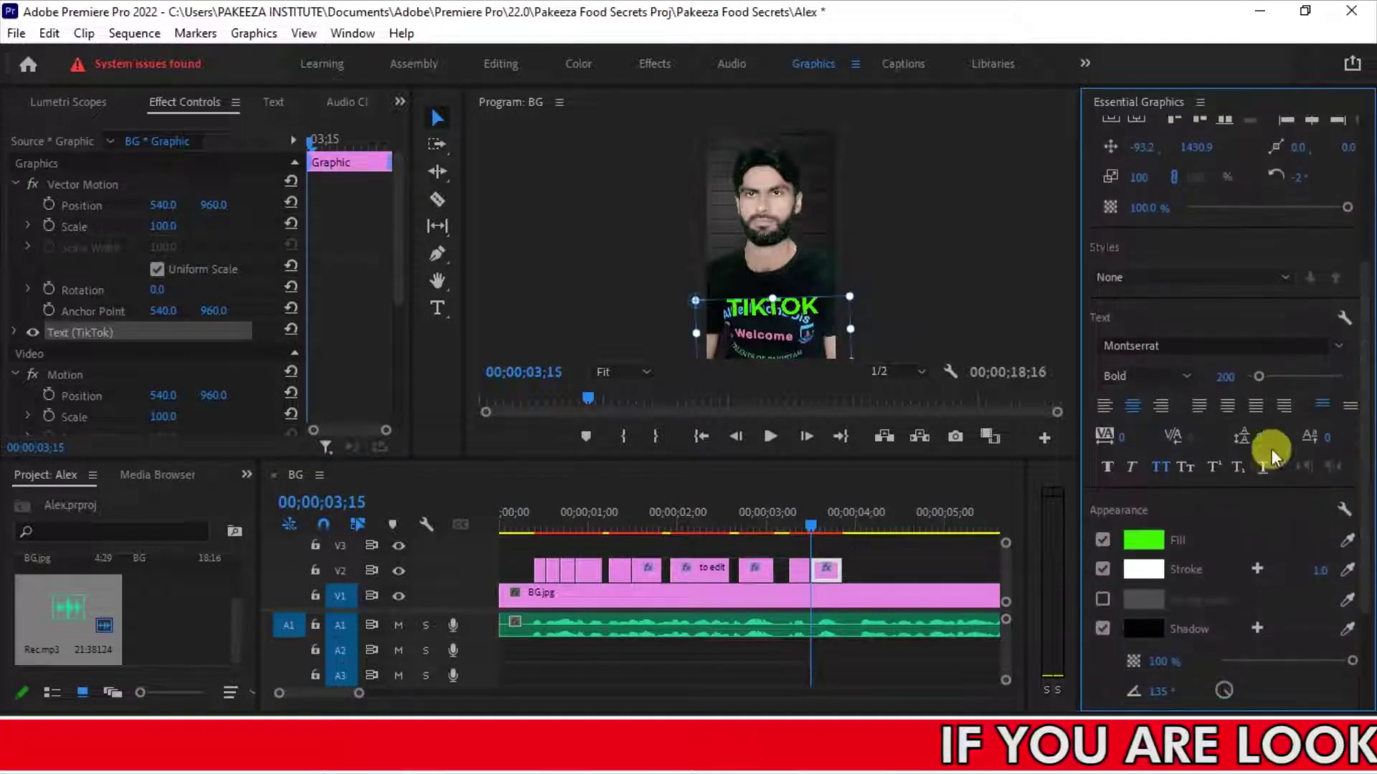
left_click(1223, 377)
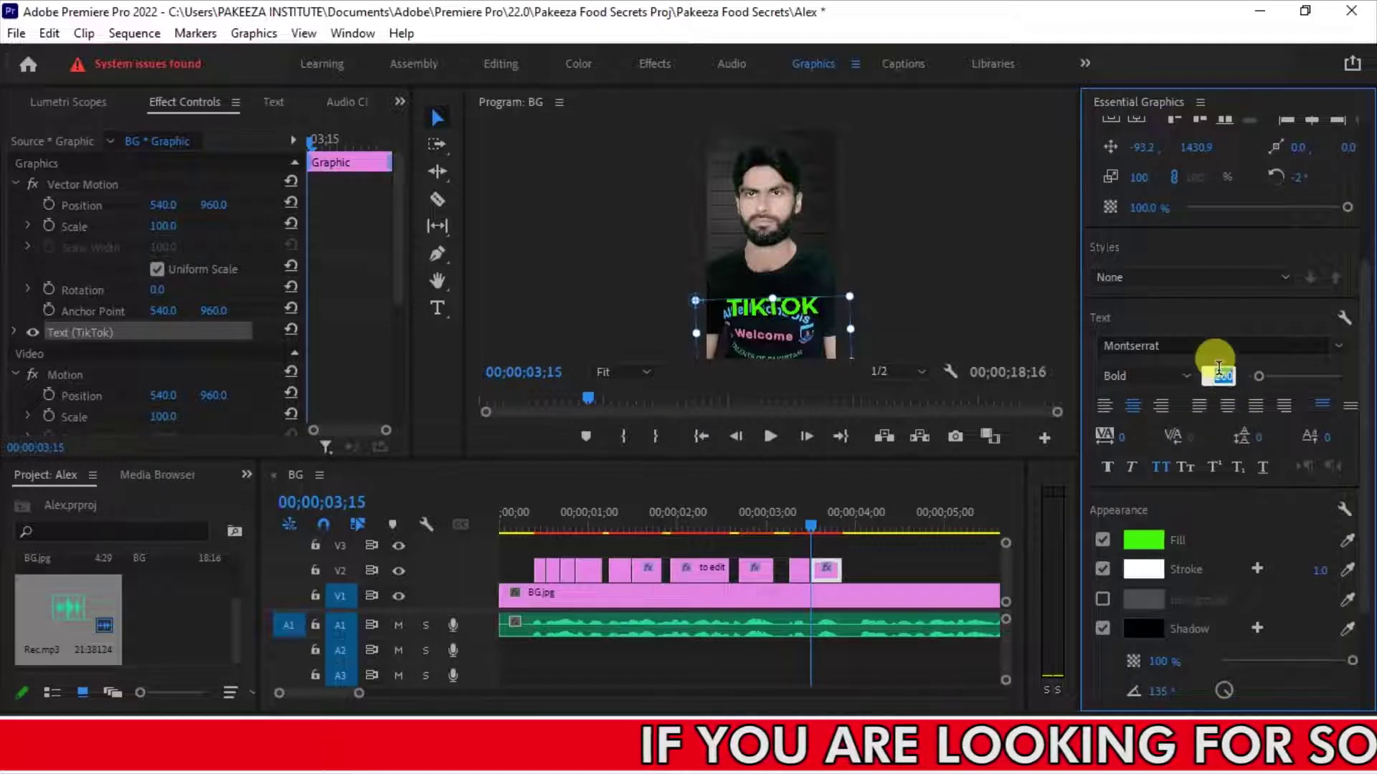
type("220")
key("Return")
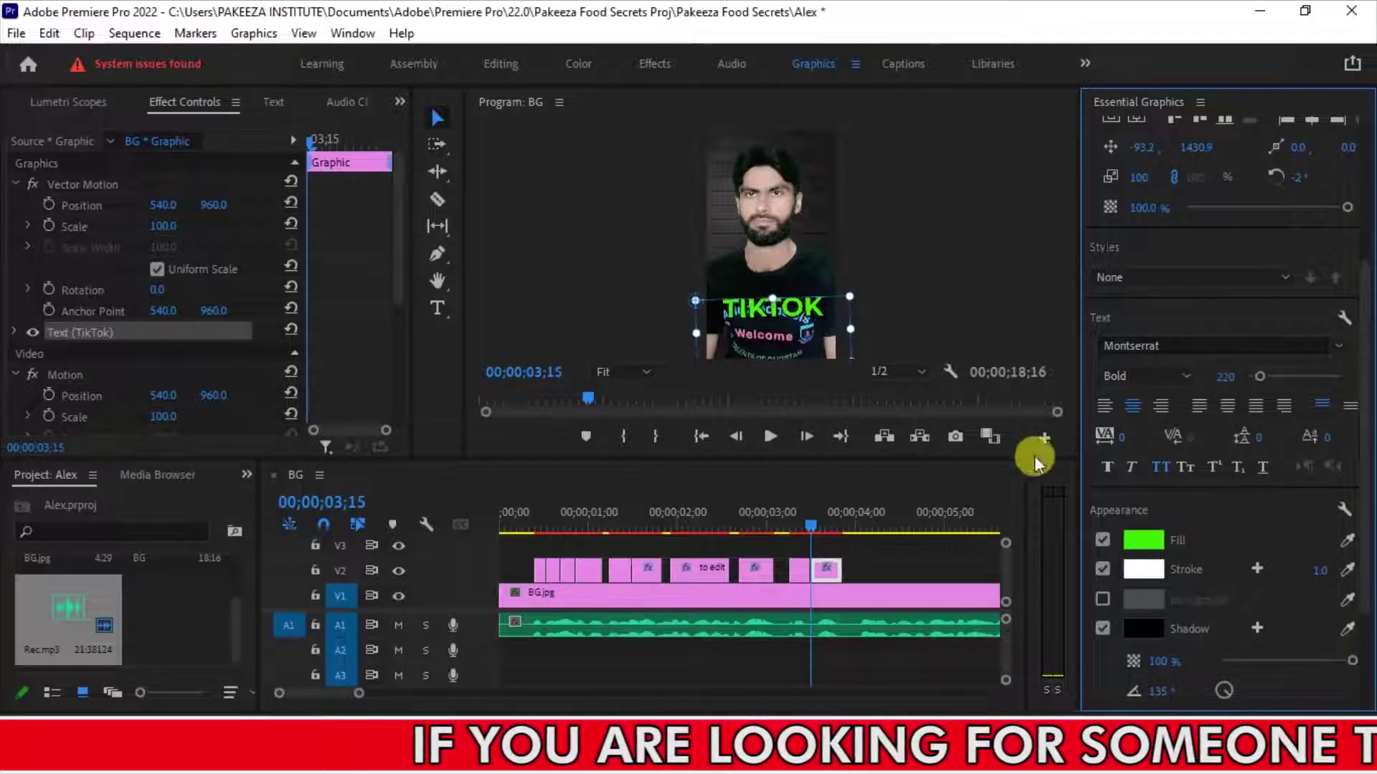
Set the first TIKTOK part's font size from 200 to 180, then return the playhead to 02;20.
left_click(794, 538)
left_click(799, 571)
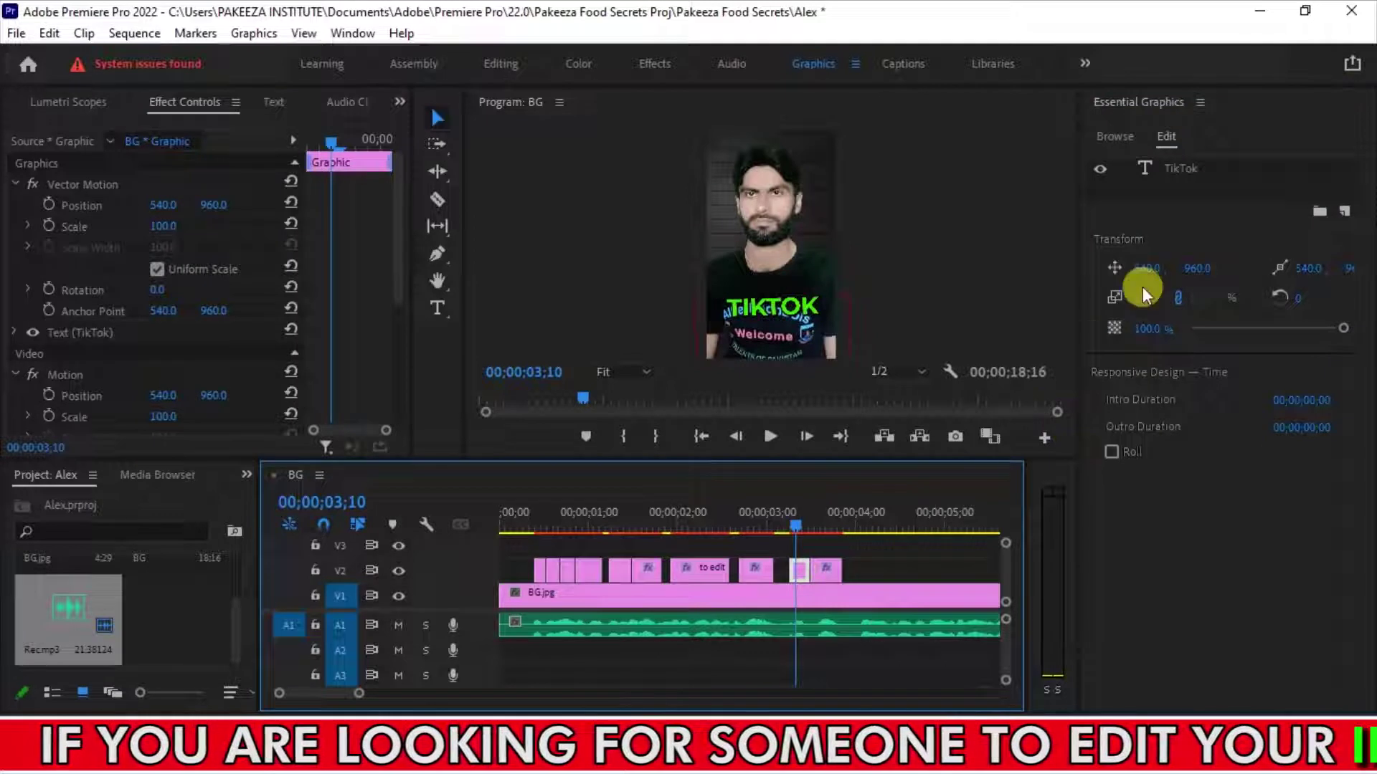
left_click(1170, 169)
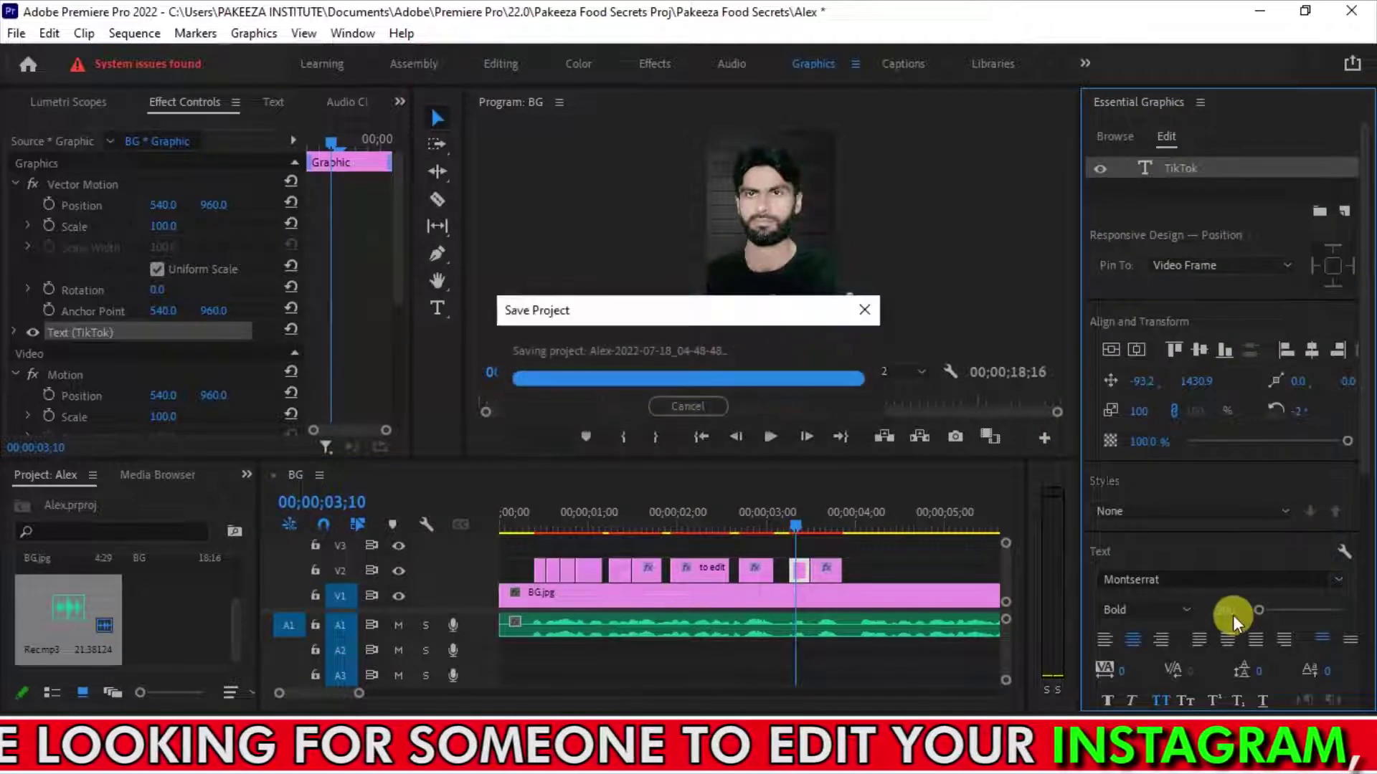
left_click(1218, 608)
left_click(1217, 608)
left_click_drag(1213, 606, 1262, 608)
type("180")
key("Return")
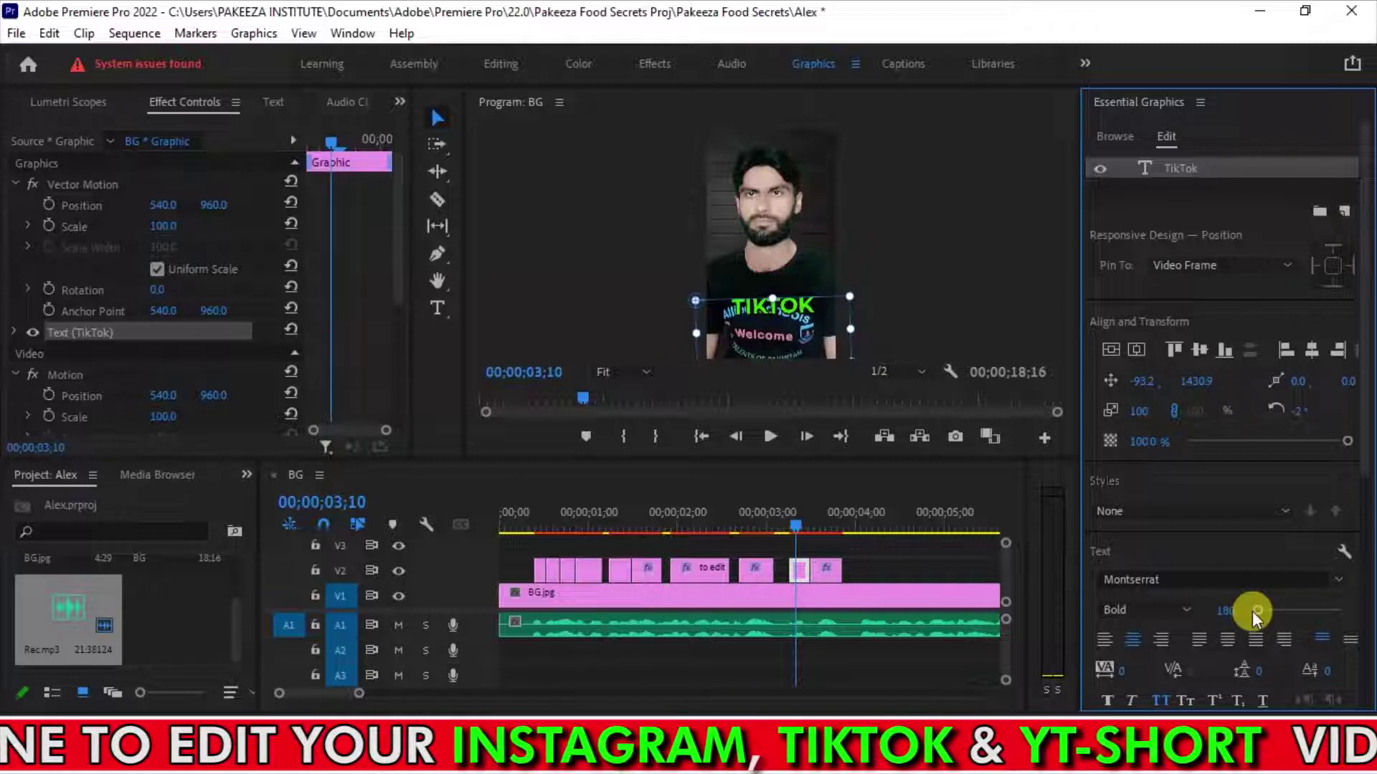
left_click(883, 571)
left_click(739, 515)
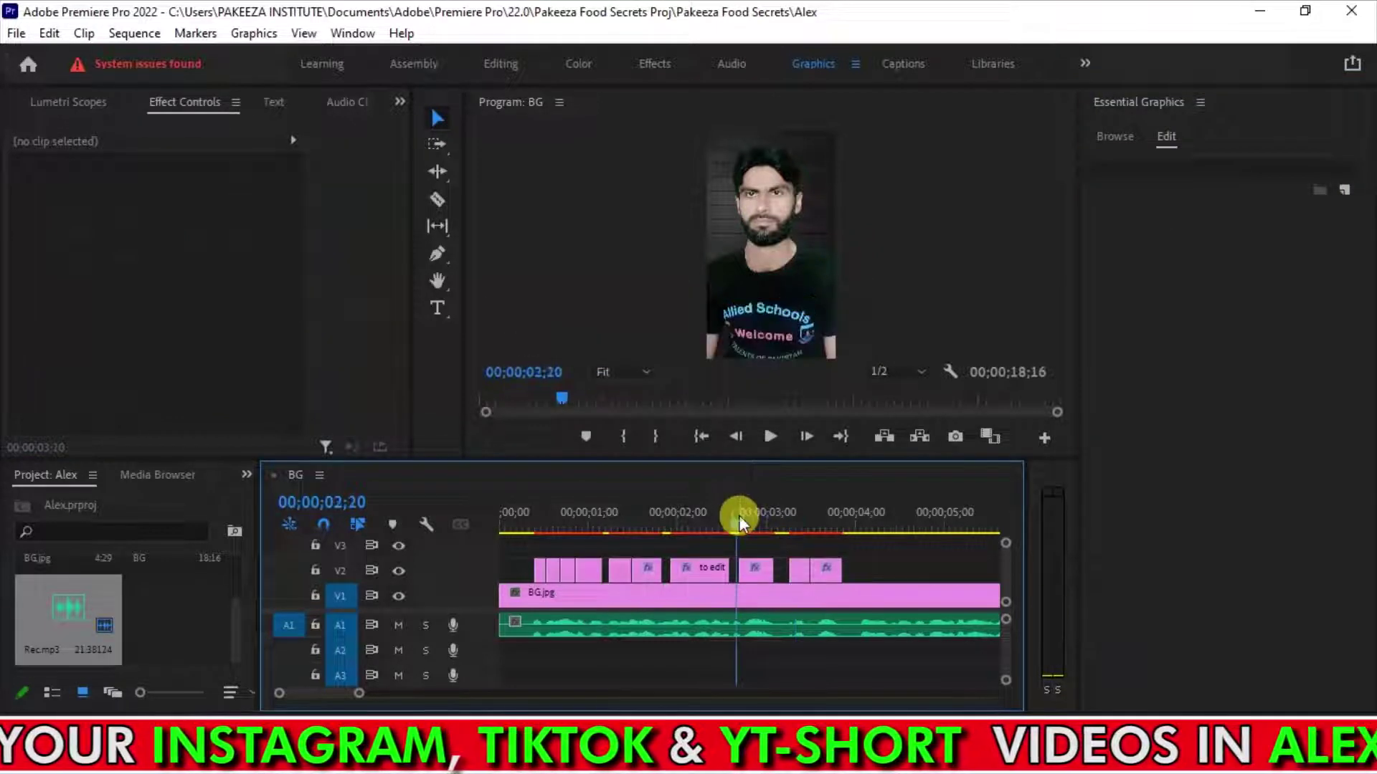
Preview the TIKTOK pop-in and scrub the playhead to about 04;03.
key("space")
key("space")
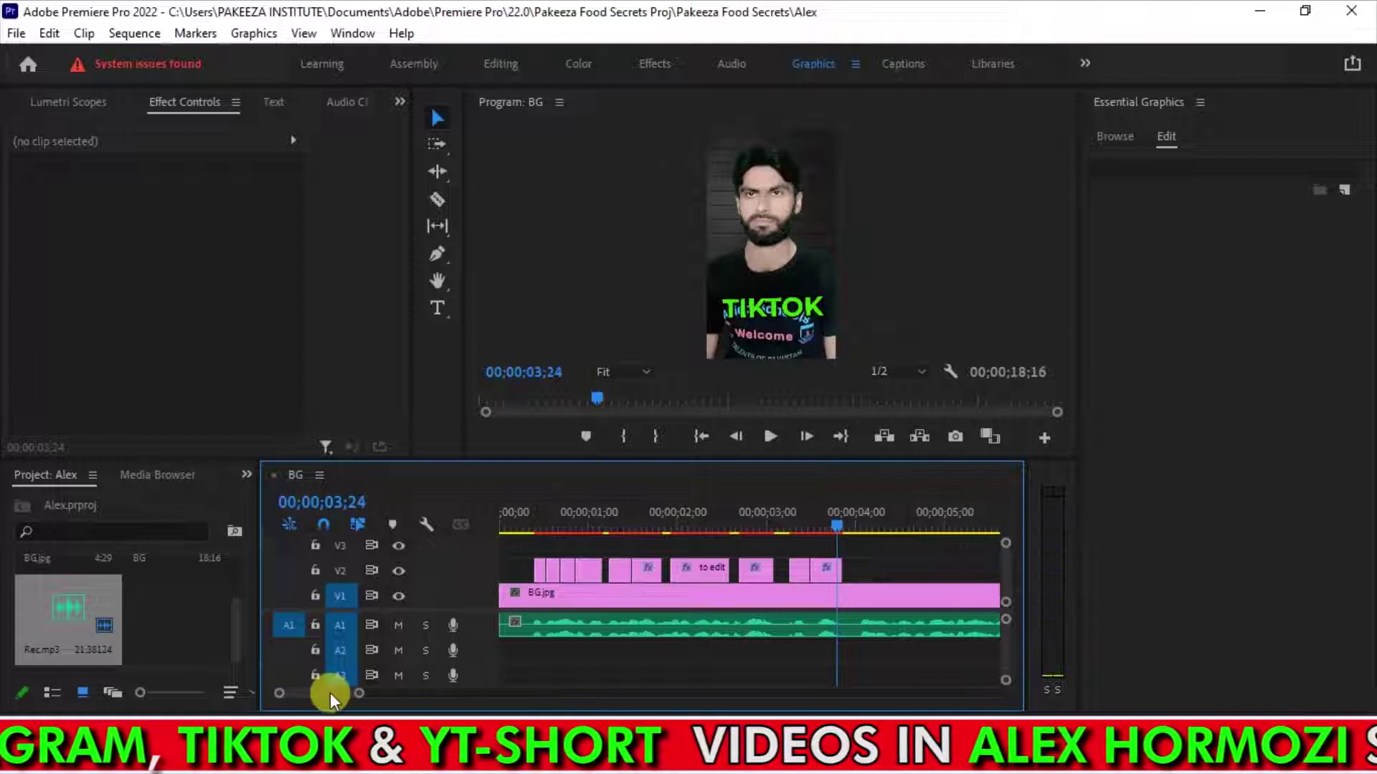
left_click_drag(330, 693, 334, 692)
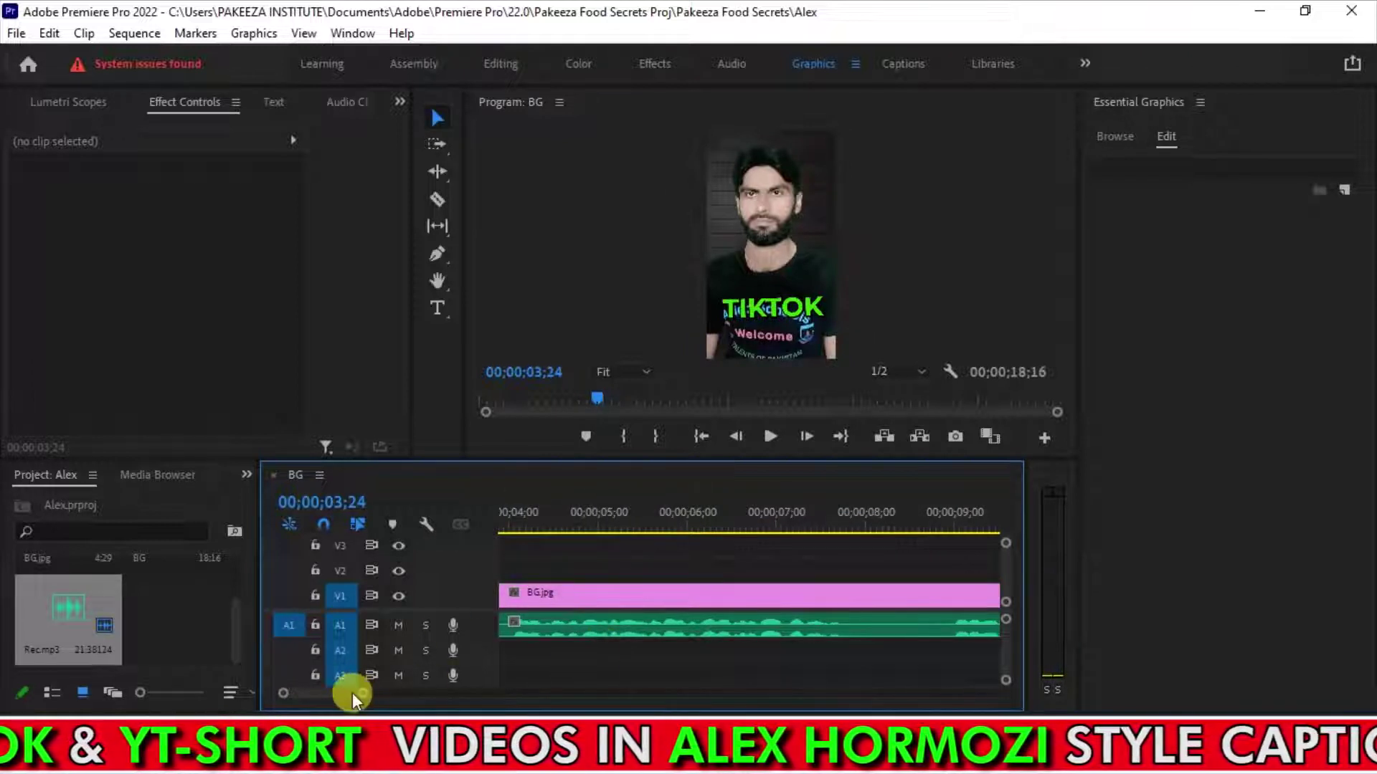
scroll(350, 692, "up", 1)
key("space")
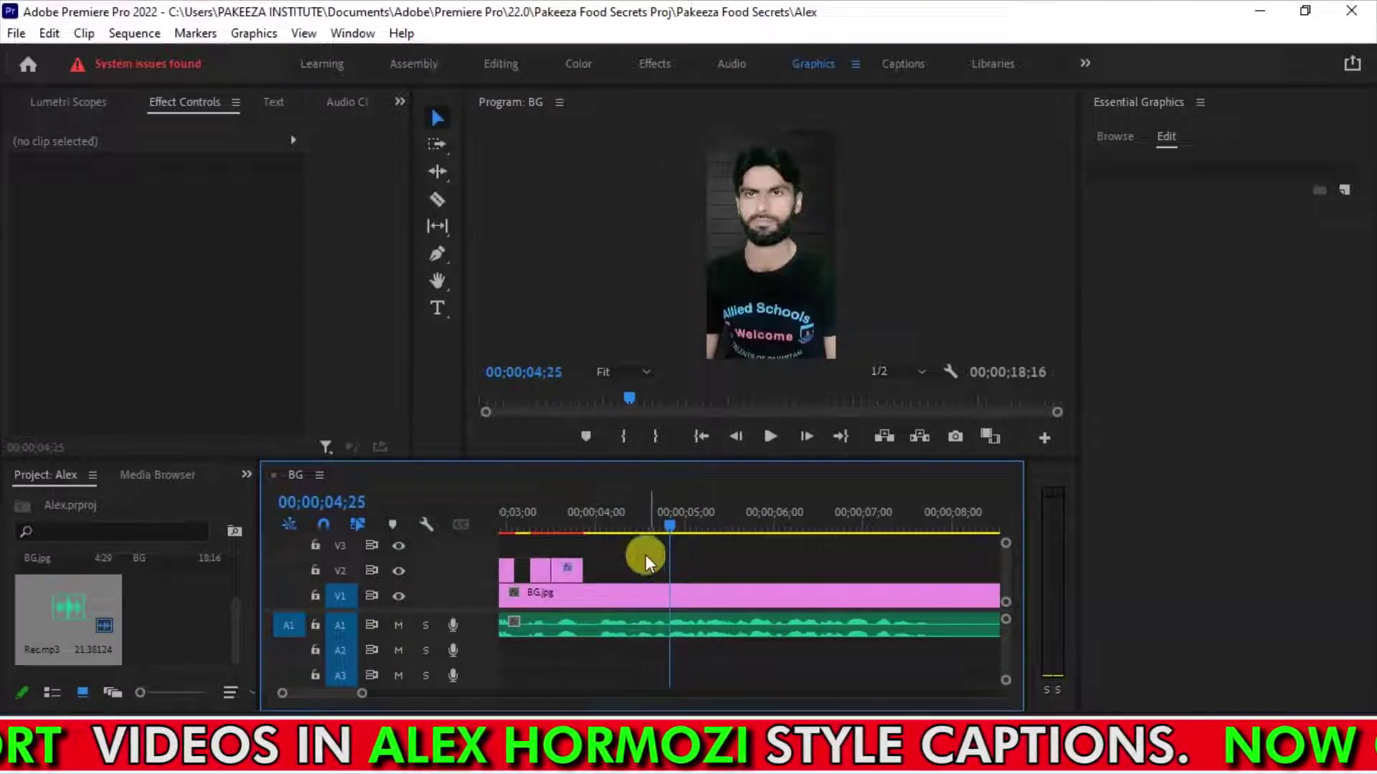
left_click_drag(594, 523, 605, 523)
left_click(717, 760)
Copy the TikTok caption clip to 04;03, change its text to AND, and save.
left_click(598, 666)
left_click_drag(571, 573, 632, 576)
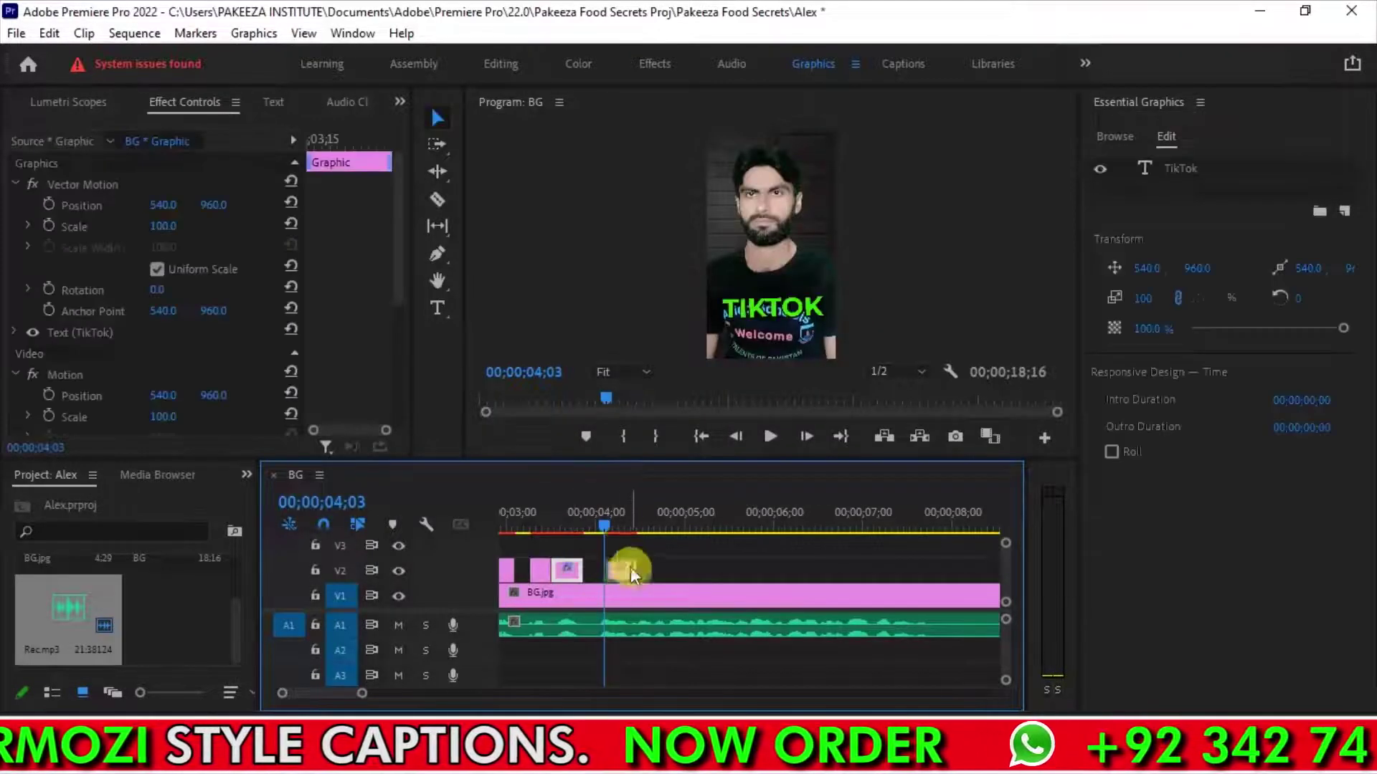
left_click(620, 524)
double_click(760, 309)
type("and")
key("ctrl+s")
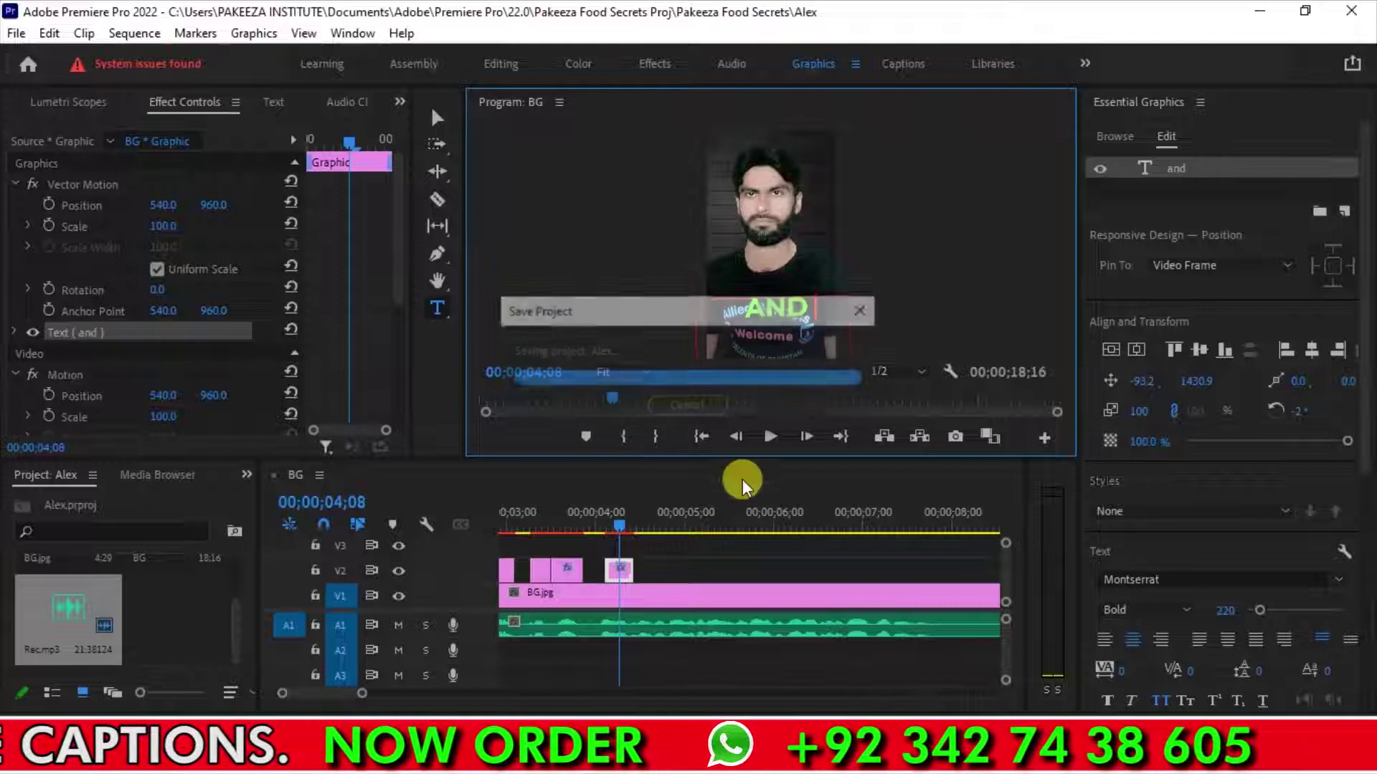
left_click(653, 556)
left_click_drag(618, 520, 622, 522)
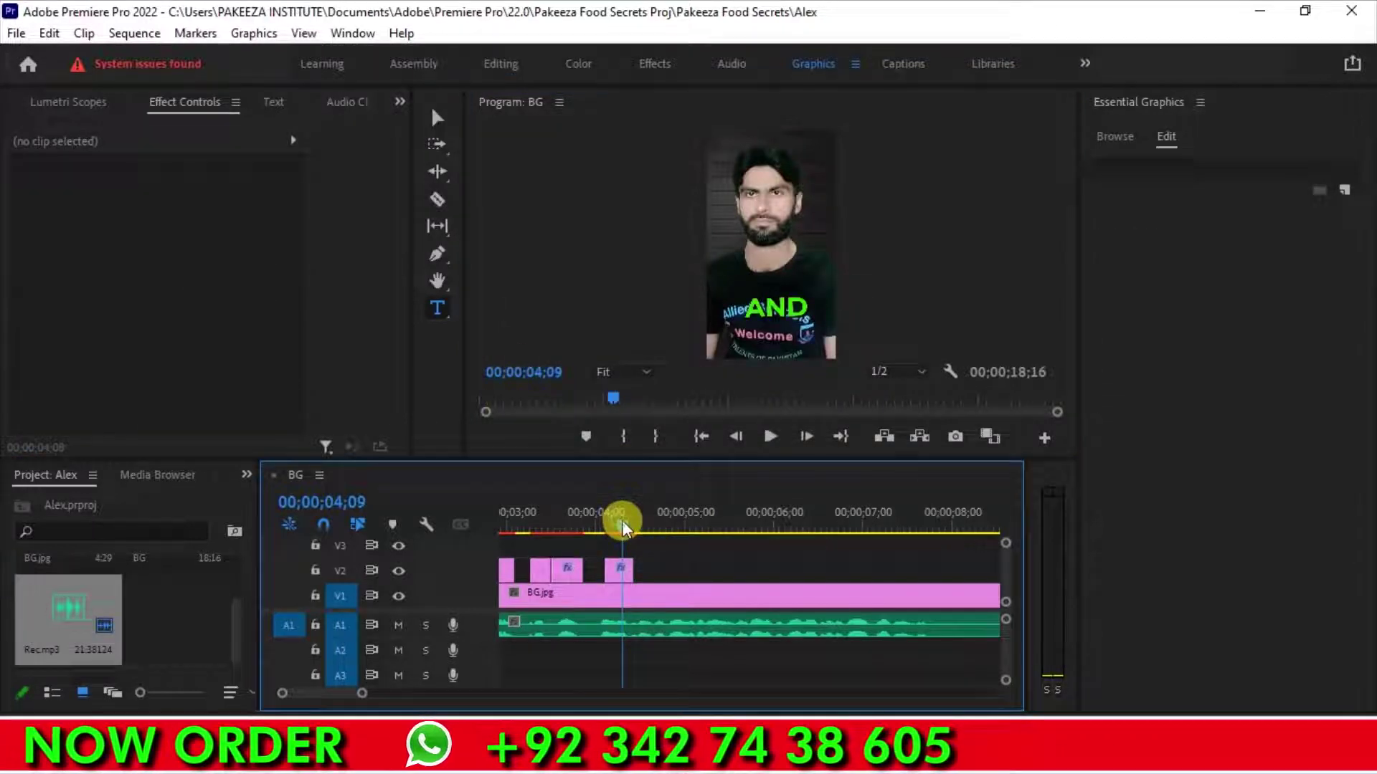
left_click(621, 569)
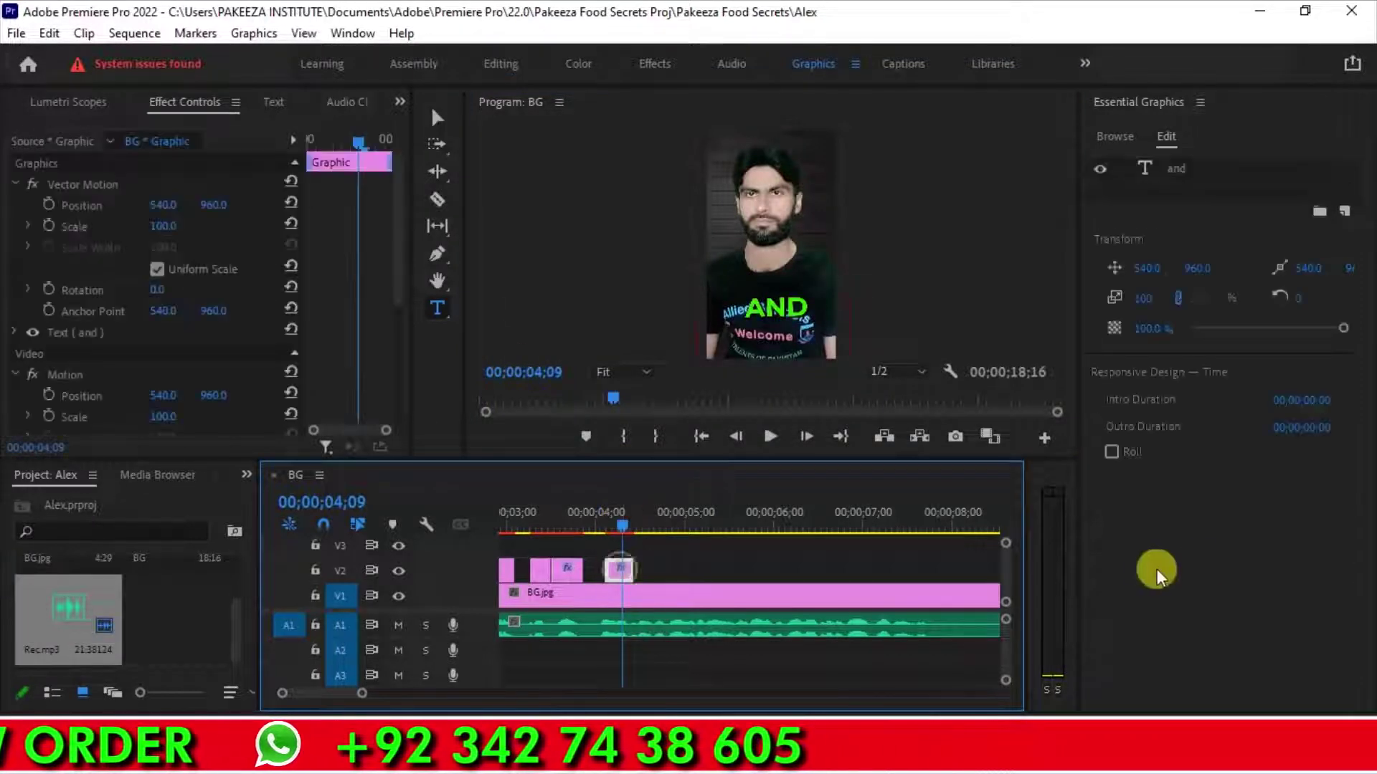
Give the AND caption a white fill, save, and play the sequence from AND.
left_click(1164, 168)
scroll(1192, 631, "down", 2)
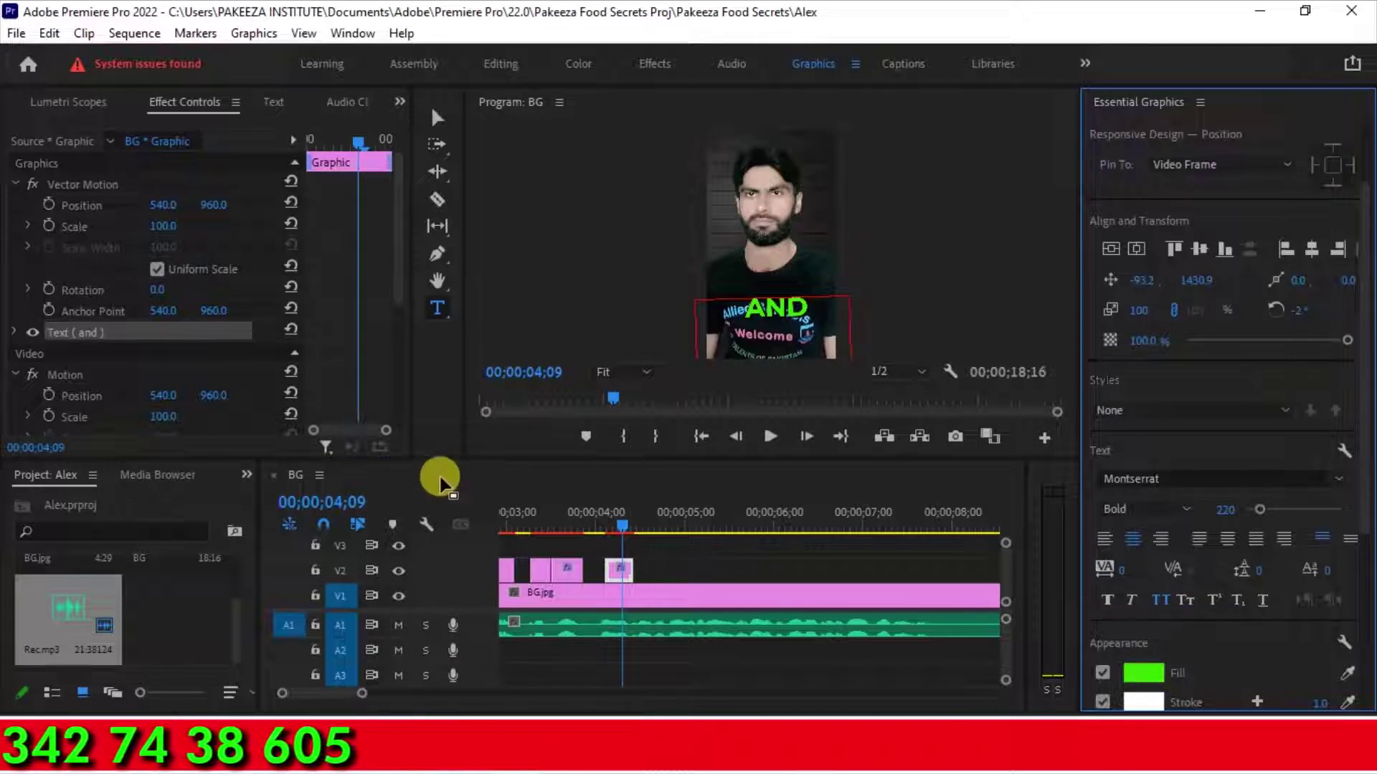
left_click(1155, 687)
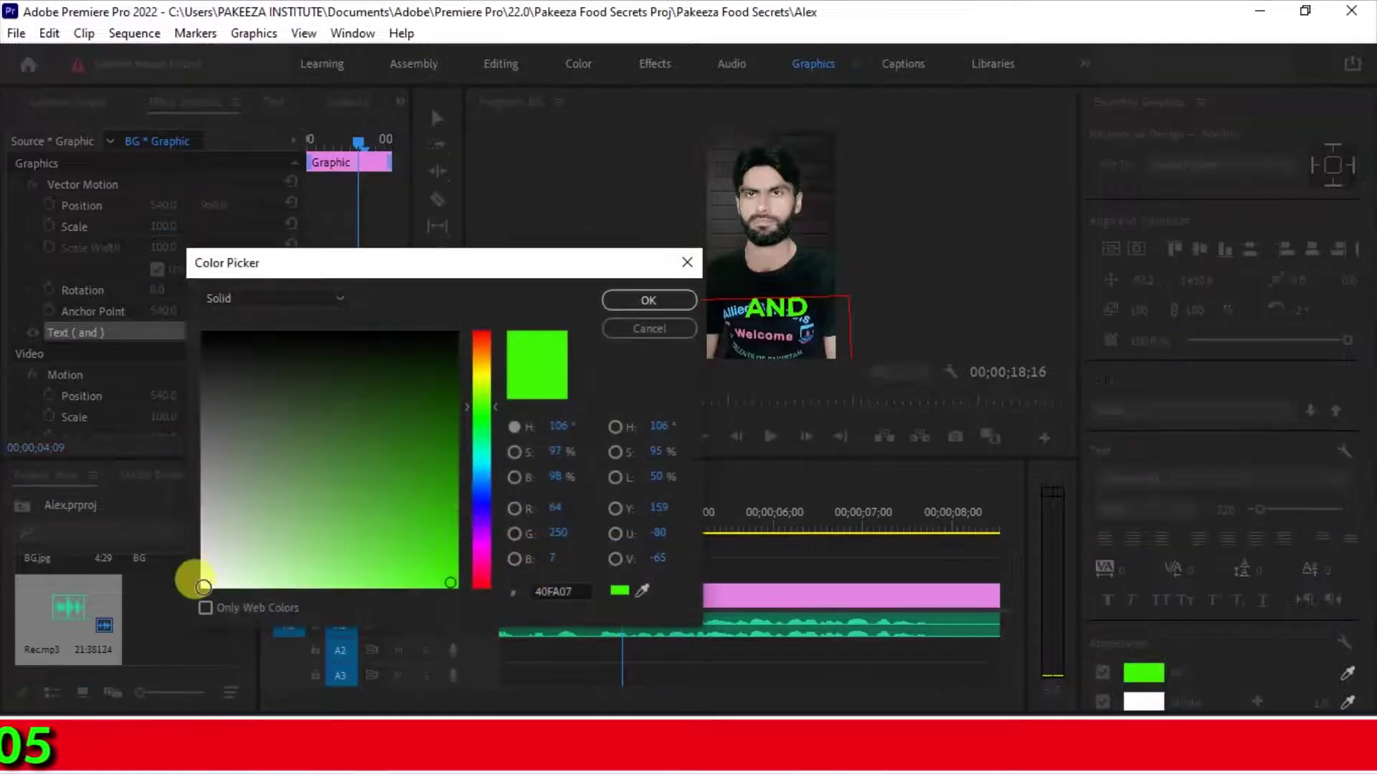
left_click(660, 308)
key("ctrl+s")
left_click(681, 570)
key("space")
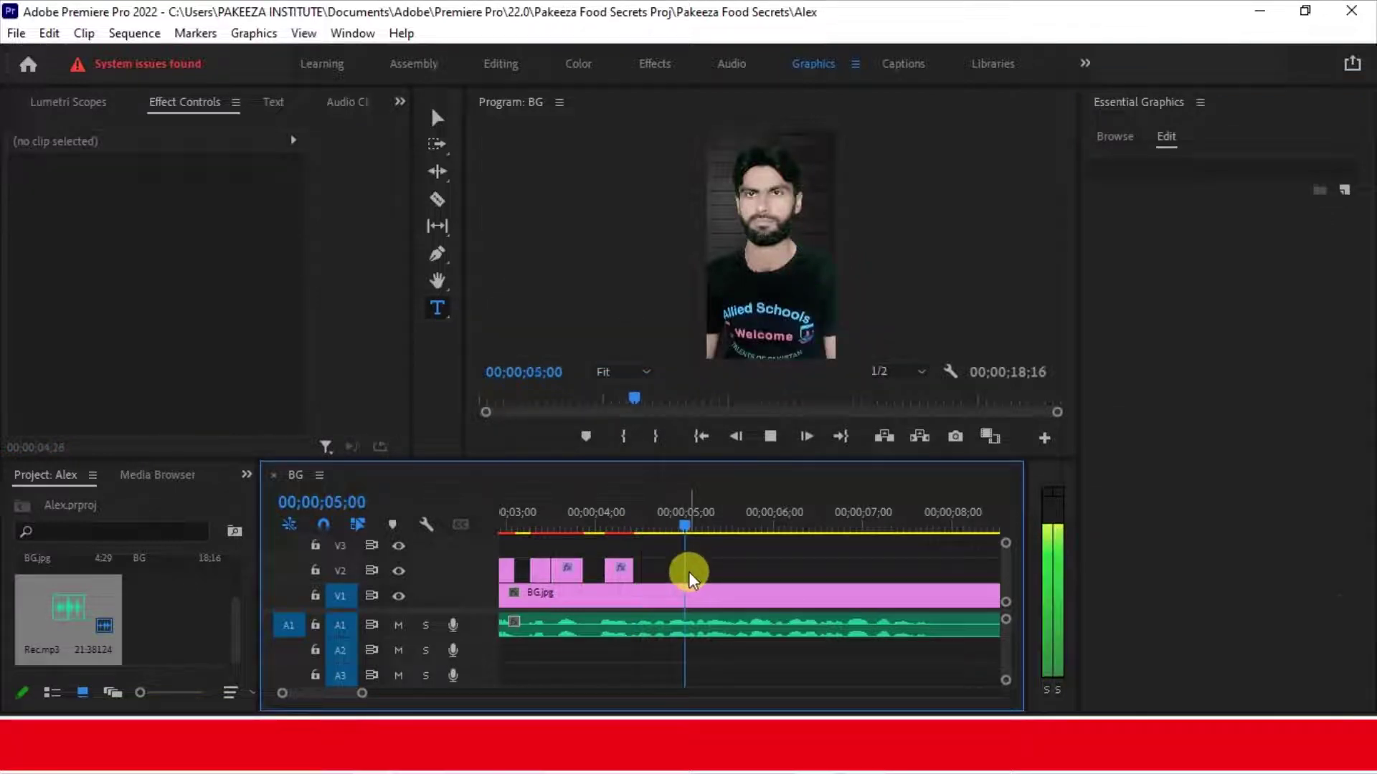
Check the caption script, then duplicate the AND caption clip just after the playhead at 04;26.
key("space")
left_click(806, 759)
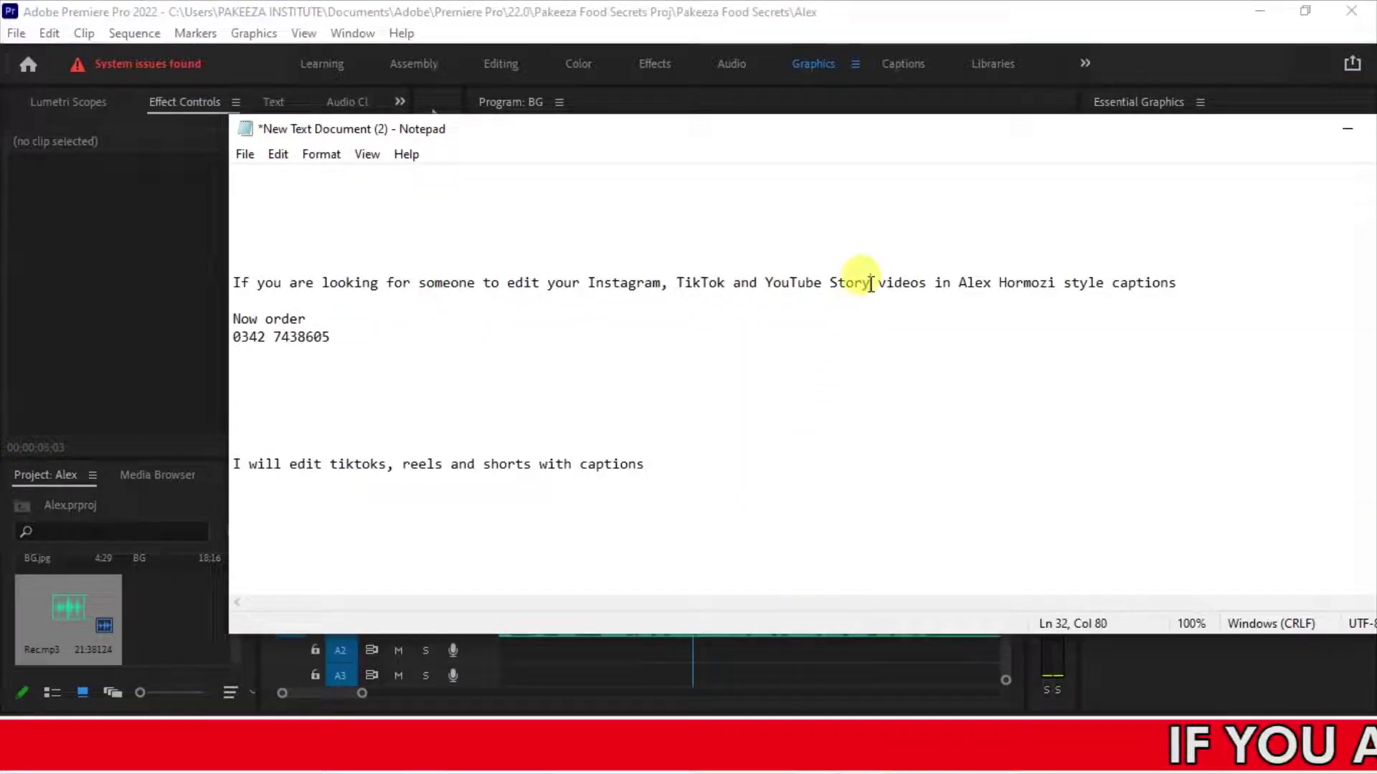
left_click(715, 710)
left_click_drag(700, 539, 642, 522)
left_click_drag(618, 570, 716, 570, "alt")
Replace the duplicated caption's text with YOUTUBE STORY.
left_click(675, 520)
double_click(764, 307)
type("YouTube Story")
left_click(437, 117)
Shrink the YOUTUBE STORY caption to size 180 and tilt it to about -5°.
left_click(1222, 615)
left_click_drag(1219, 610, 1203, 609)
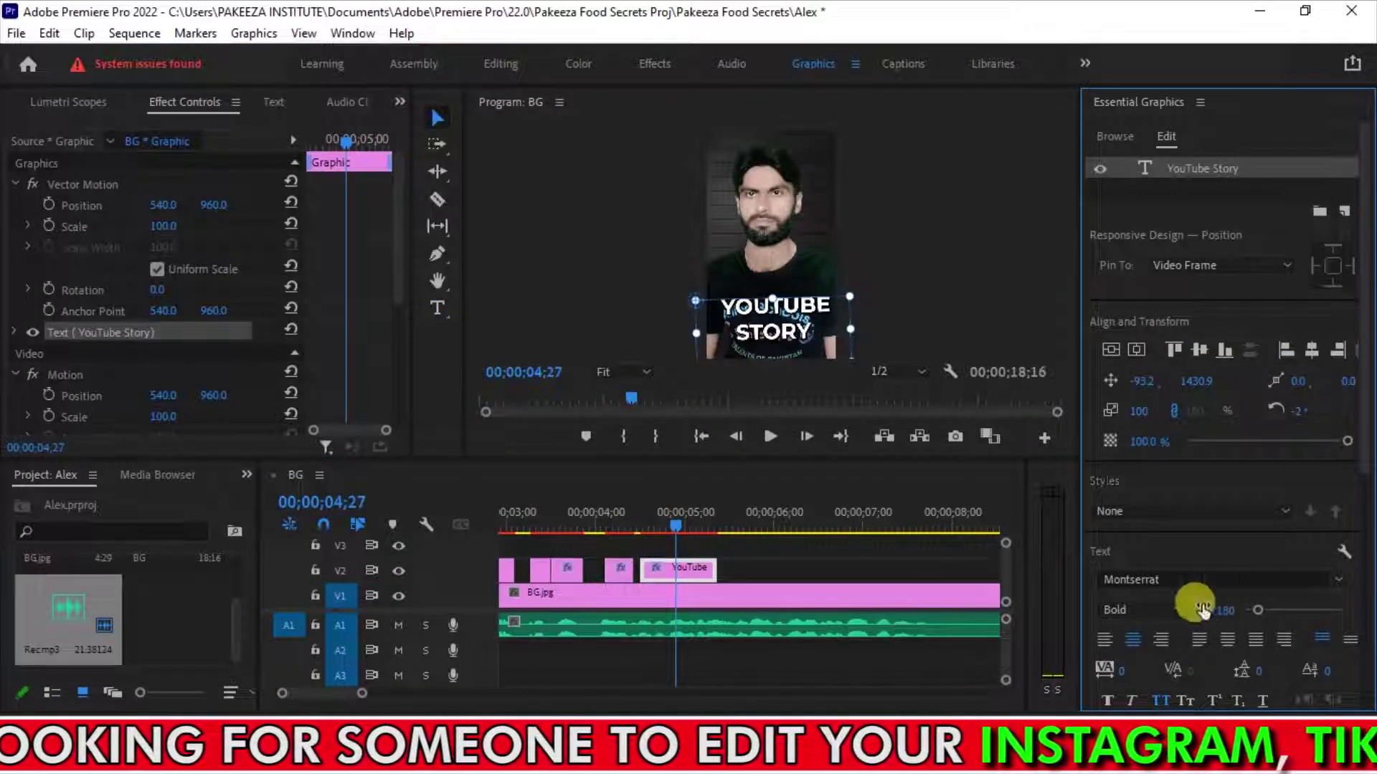
left_click_drag(857, 289, 809, 290)
Play back the new caption from before it and save the project.
left_click(638, 526)
key("space")
key("space")
left_click(663, 525)
key("ctrl+s")
left_click(712, 570)
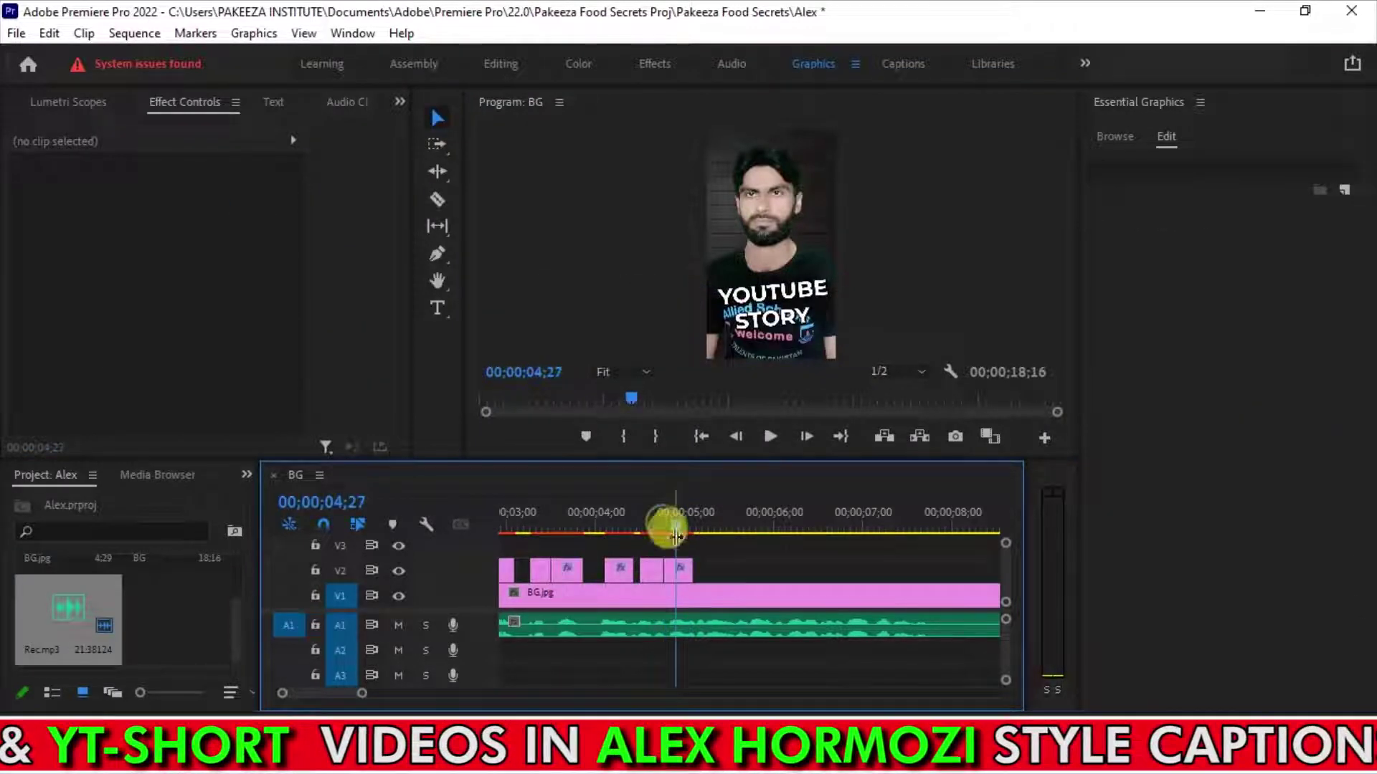
Try a green fill on the whole YOUTUBE STORY text layer, then undo it.
left_click(681, 570)
left_click(1180, 169)
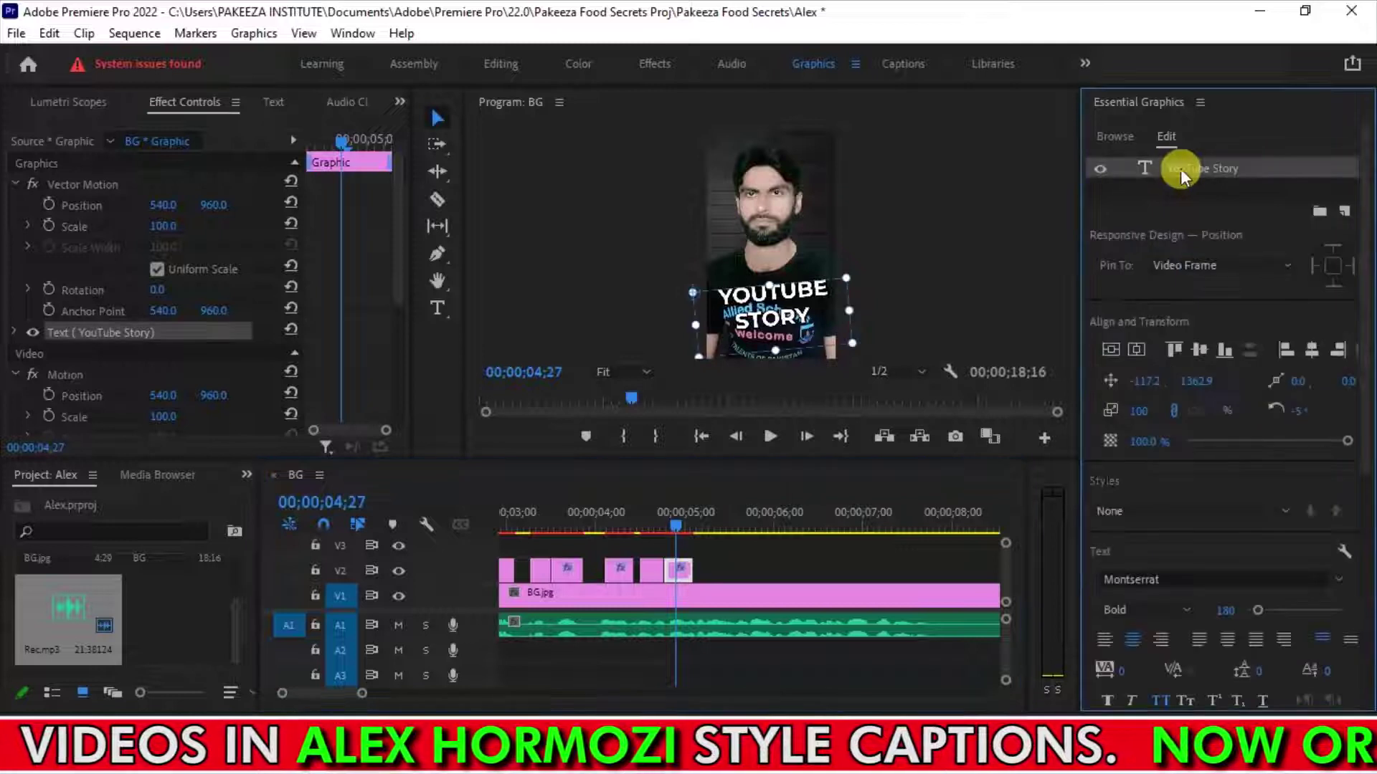
left_click_drag(1362, 461, 1362, 512)
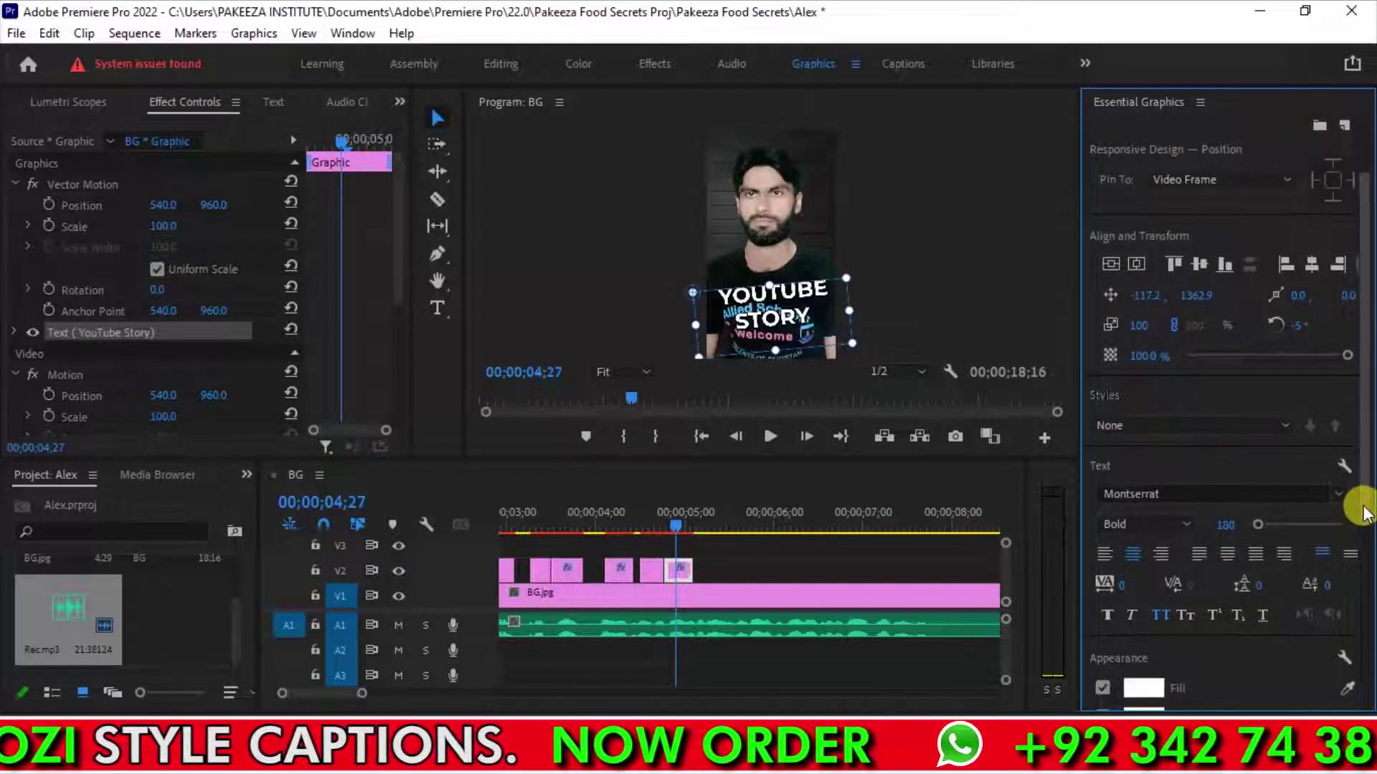
left_click(648, 568)
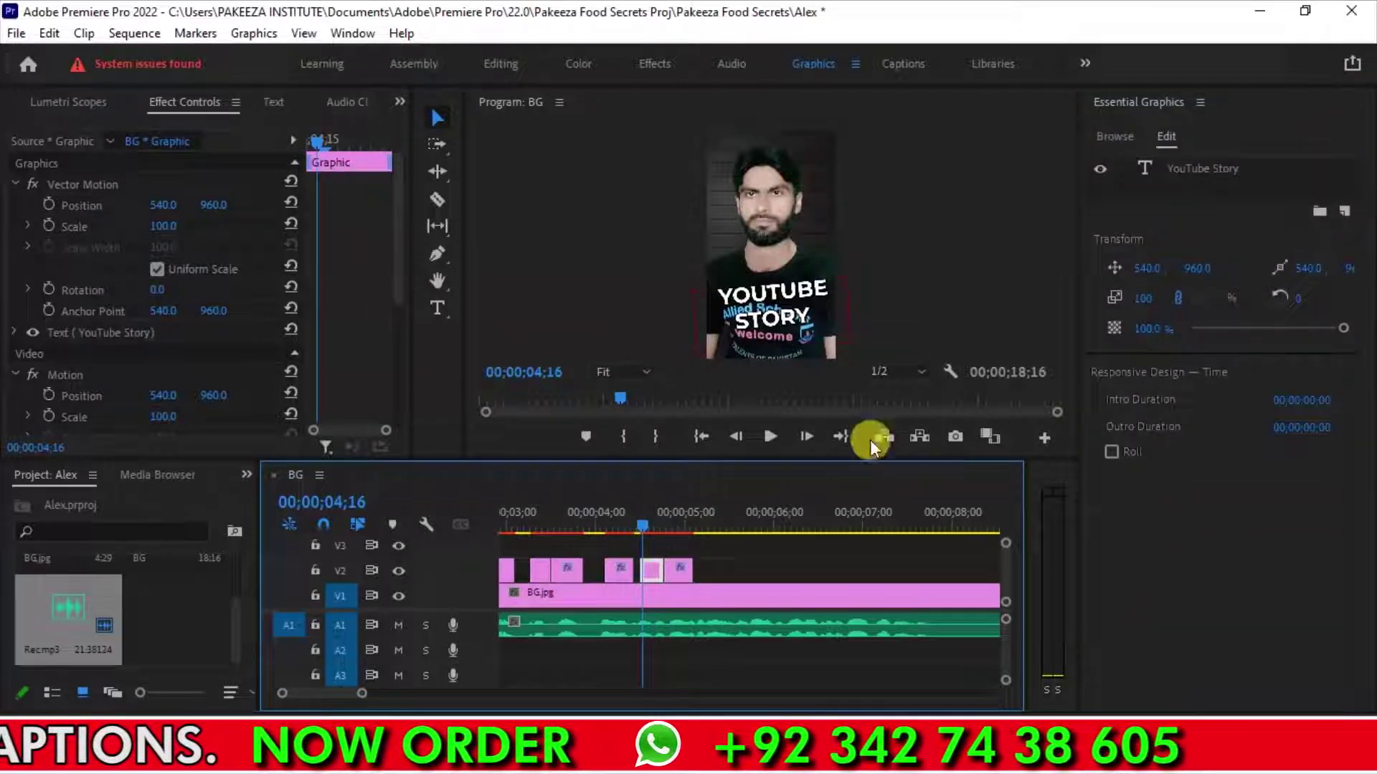
left_click(1176, 170)
scroll(1355, 423, "down", 3)
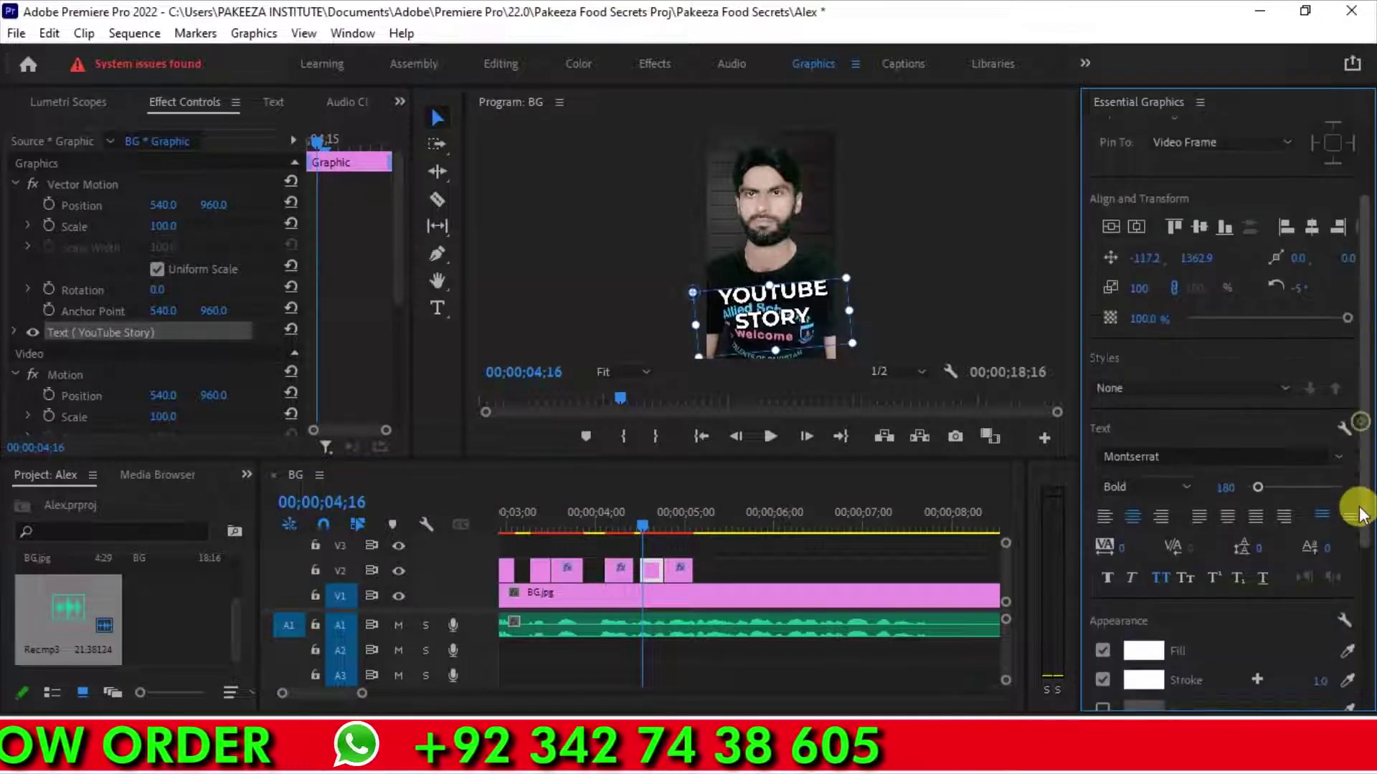
left_click(1143, 598)
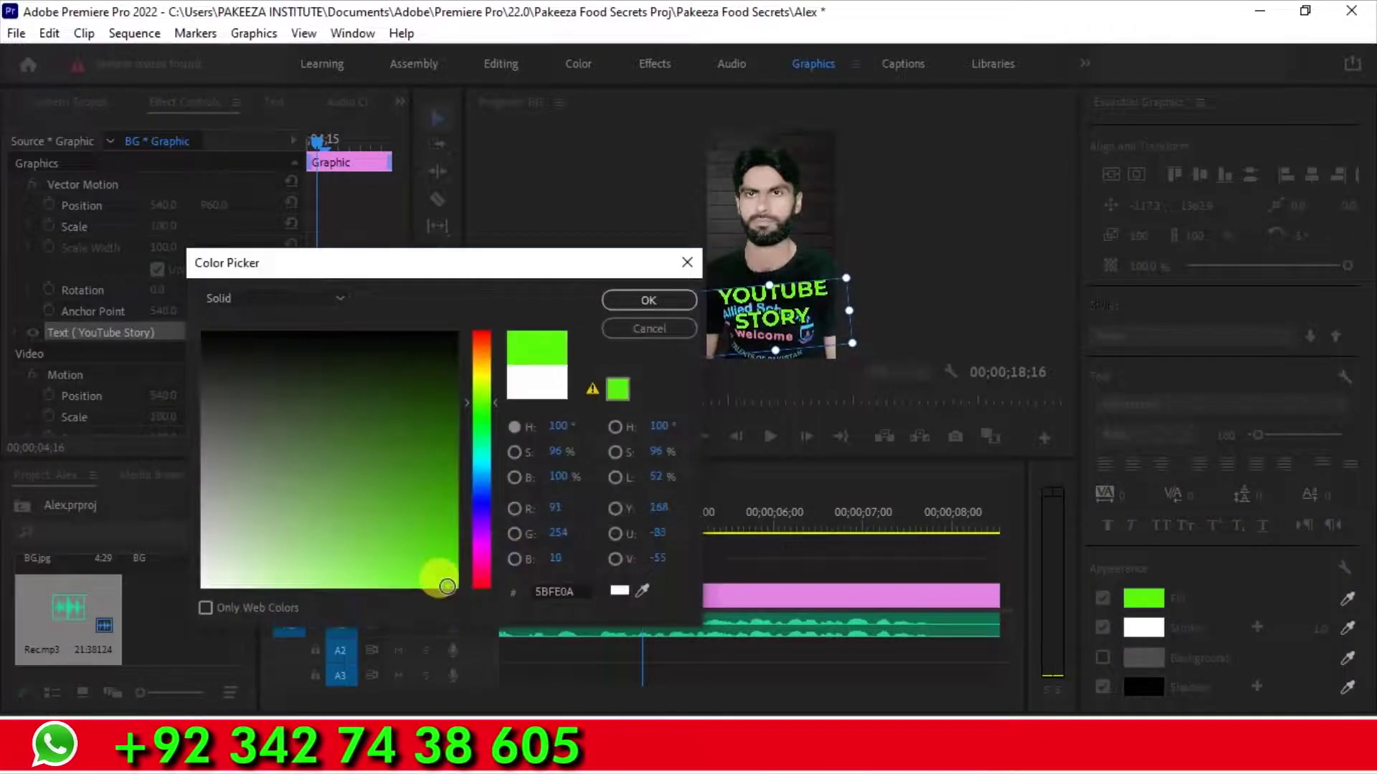
key("Return")
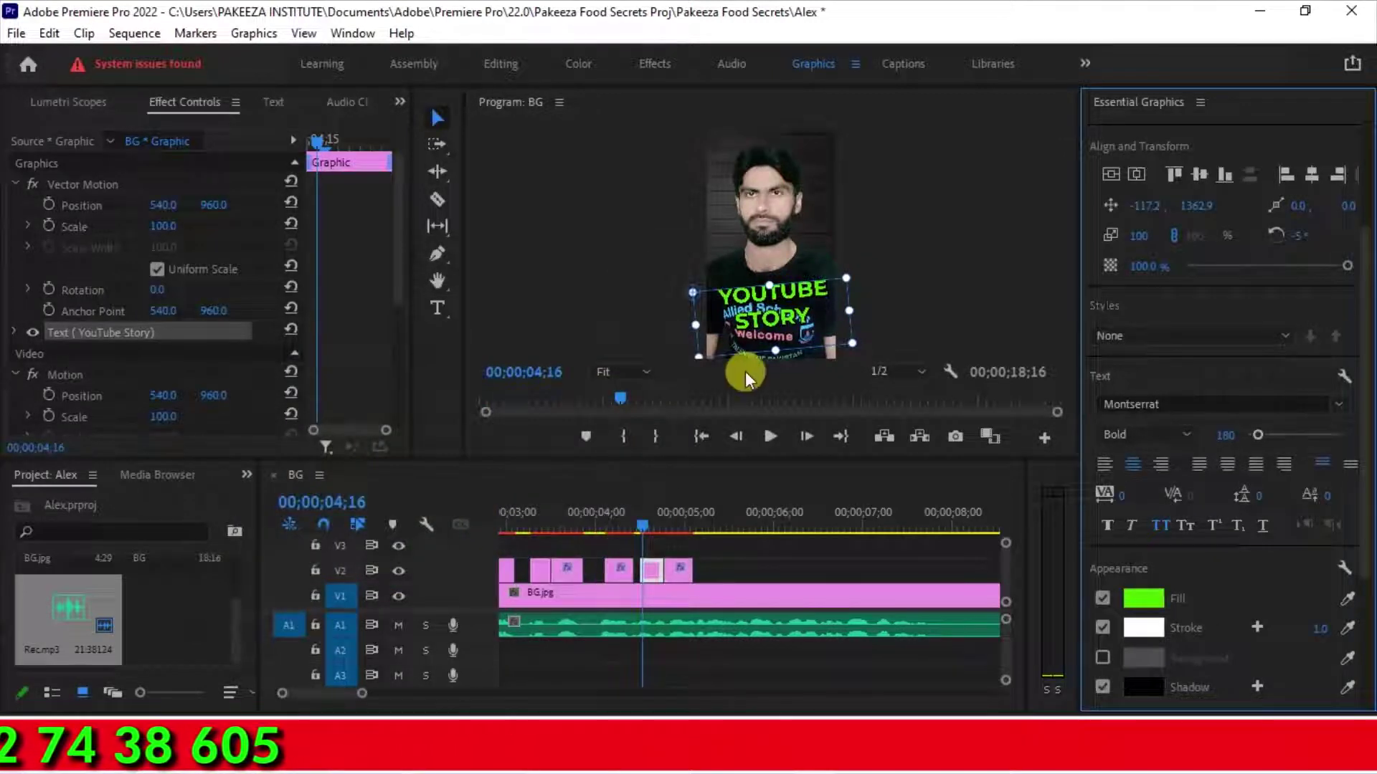
key("z")
Select one word of the caption, fill it bright green, save and play back.
key("ctrl+z")
double_click(821, 289)
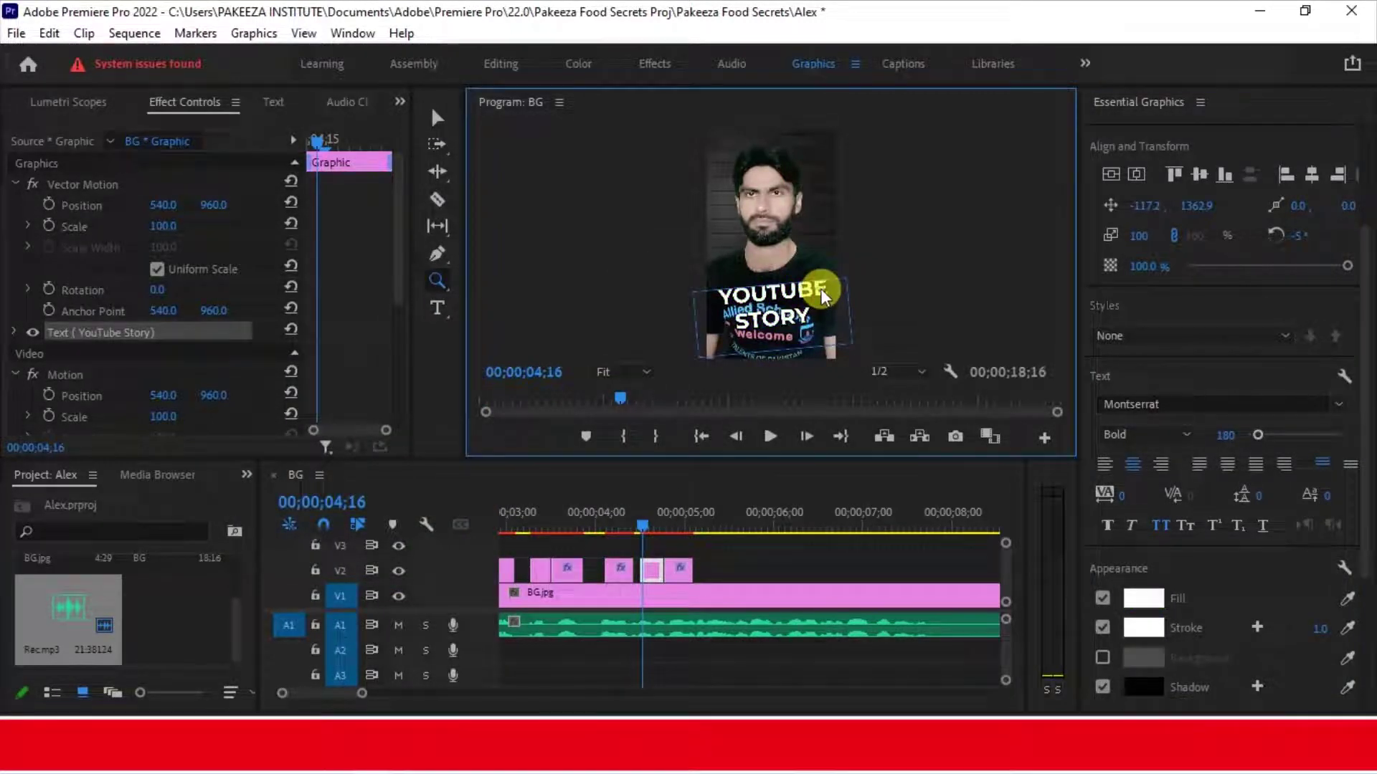
double_click(824, 288)
left_click(1145, 598)
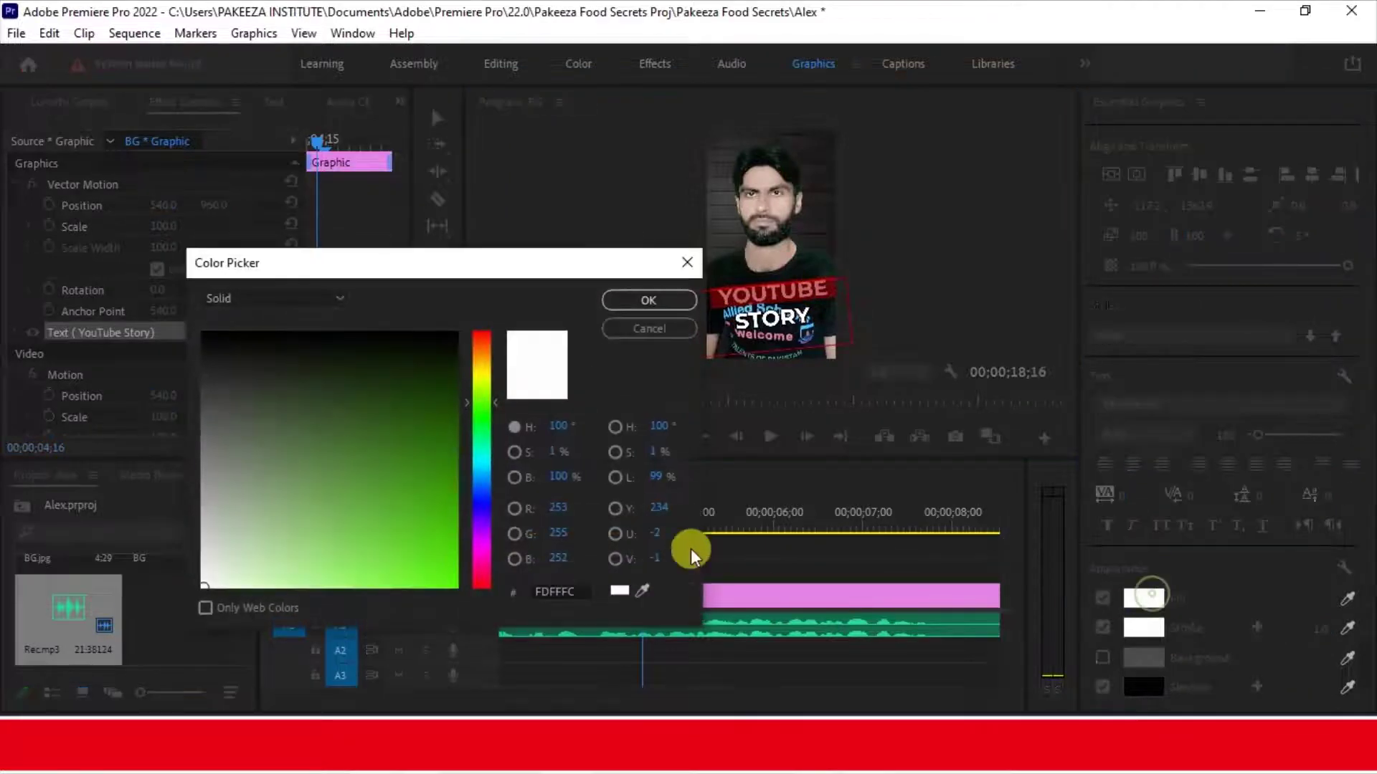
left_click(455, 583)
left_click(648, 299)
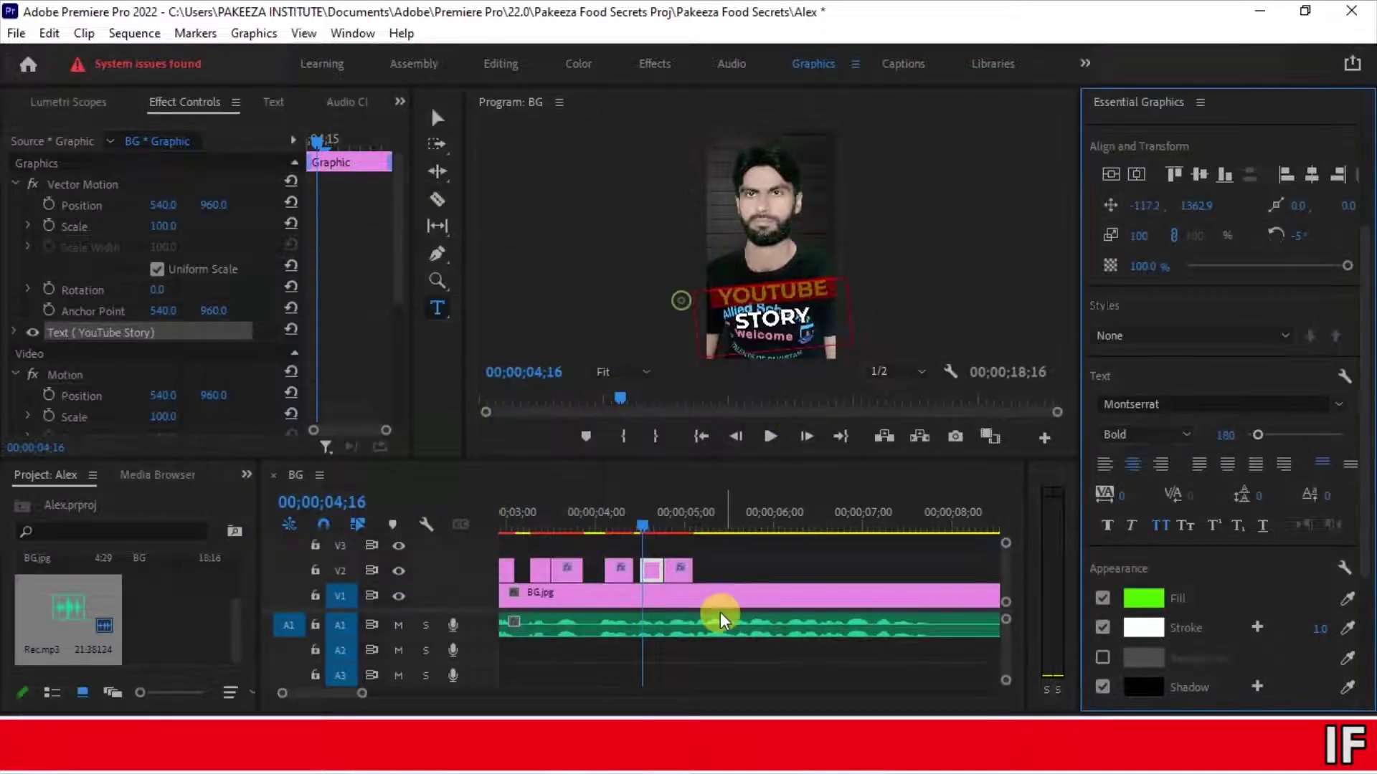
left_click(715, 557)
key("ctrl+s")
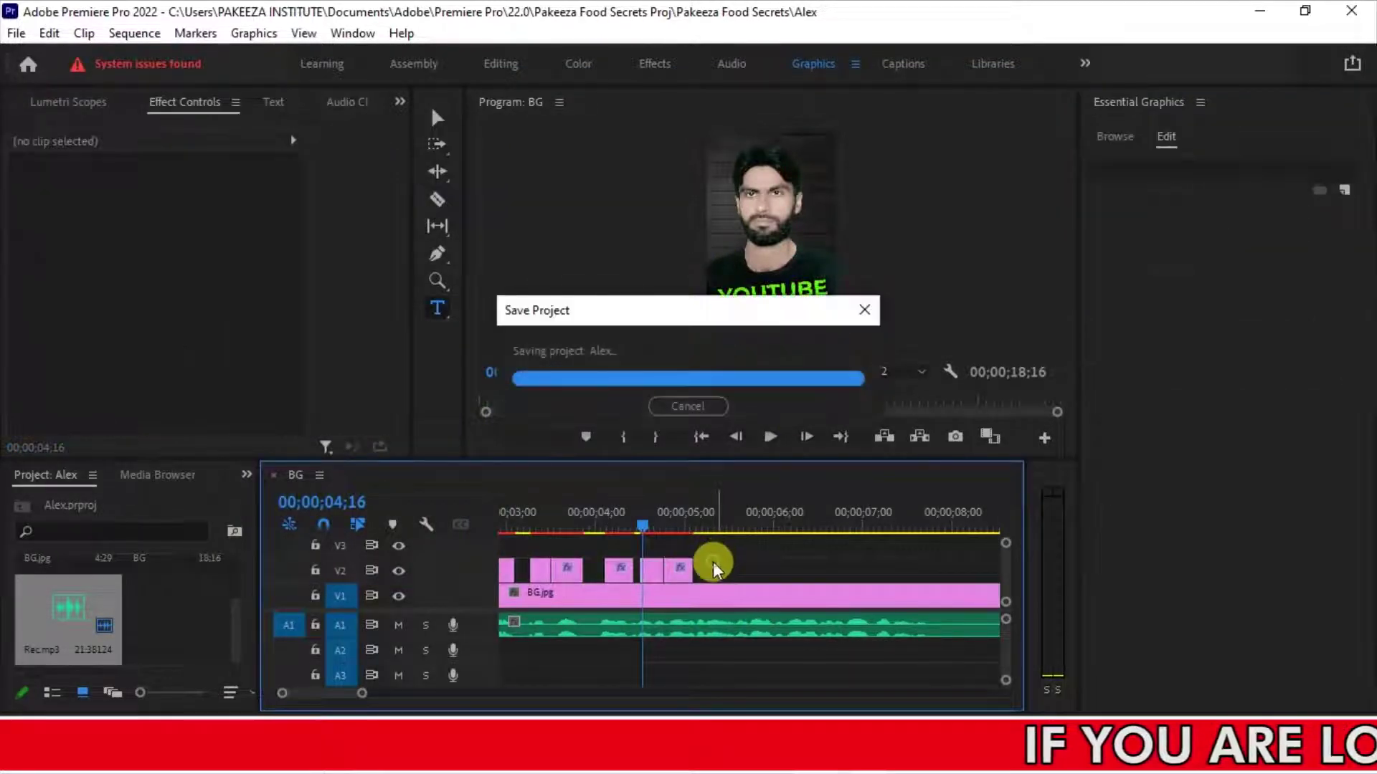
key("space")
key("space")
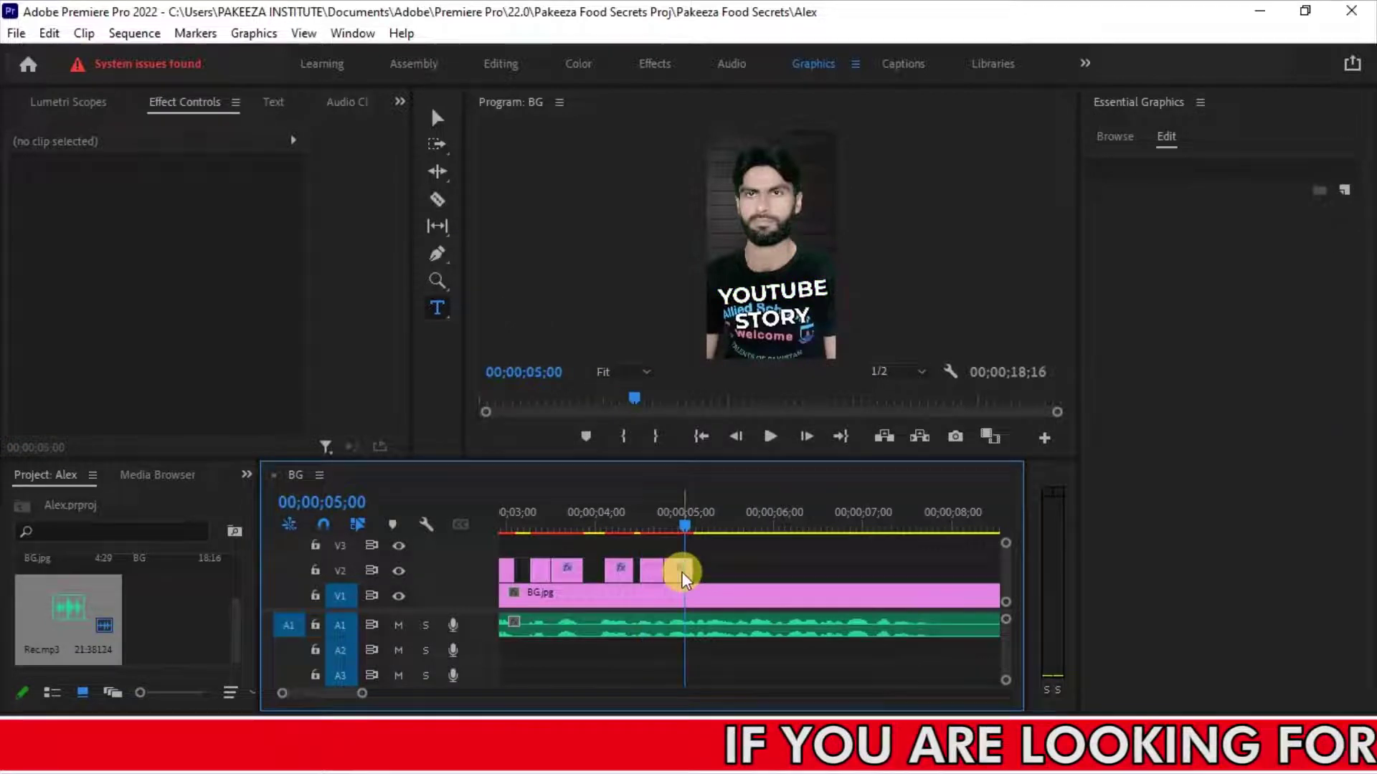
Give the word STORY a bright green fill in Essential Graphics.
left_click(681, 571)
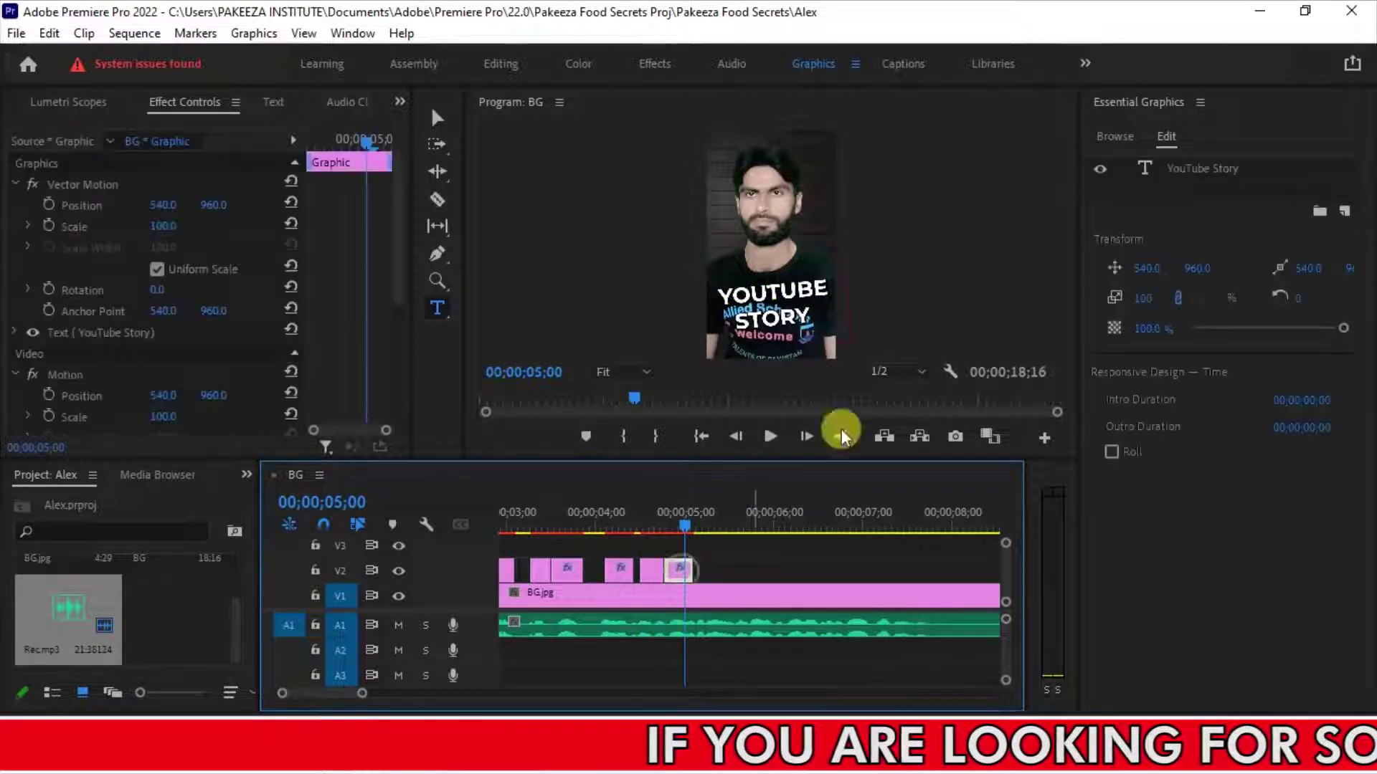
left_click(1177, 167)
left_click_drag(1363, 402, 1298, 584)
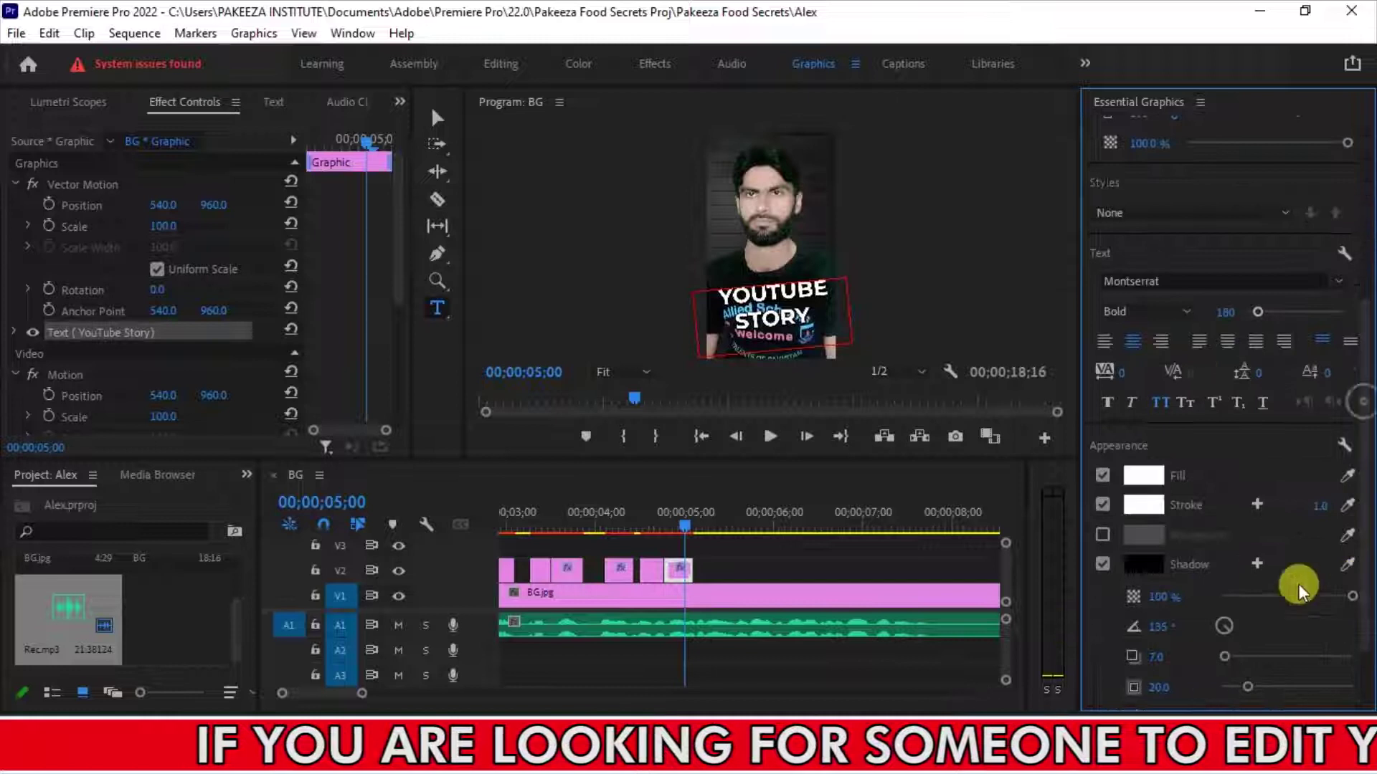
left_click(1143, 477)
left_click(470, 579)
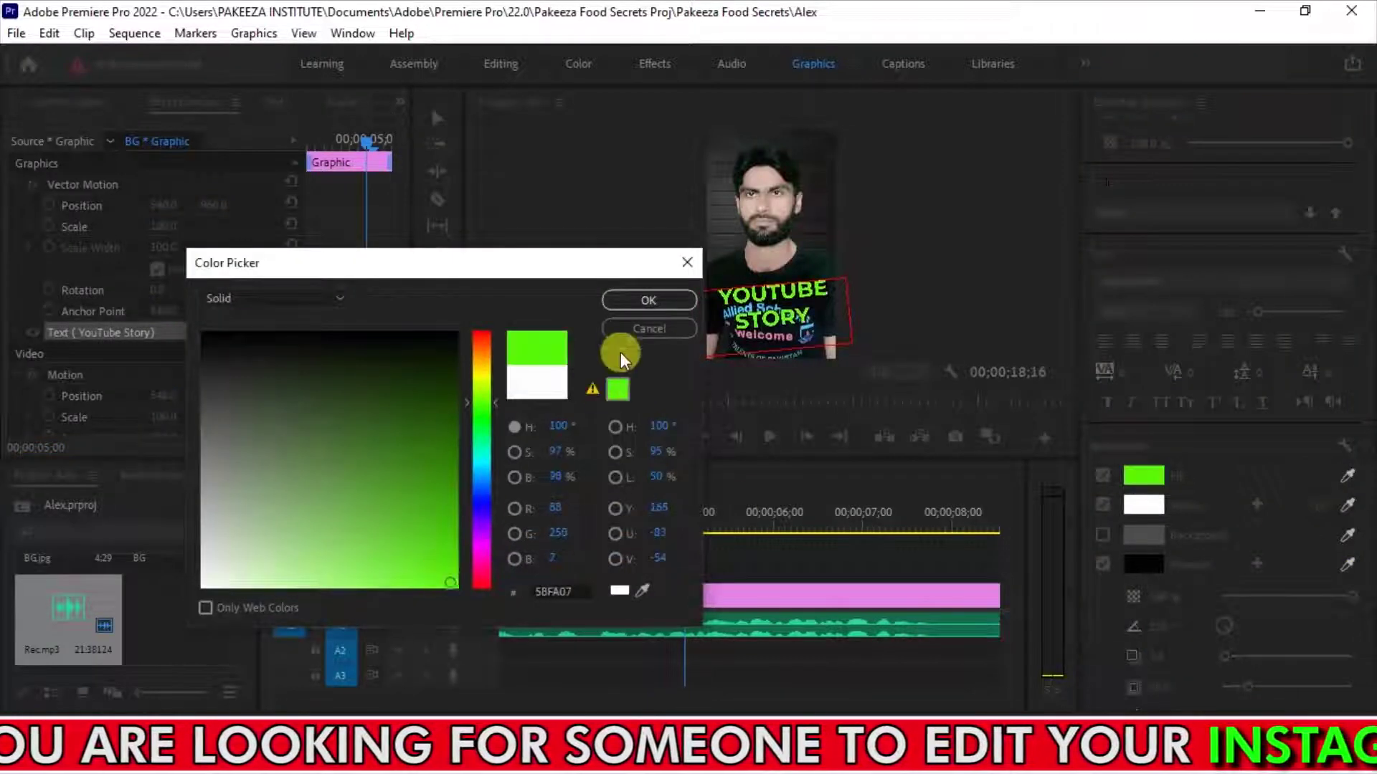
left_click(654, 299)
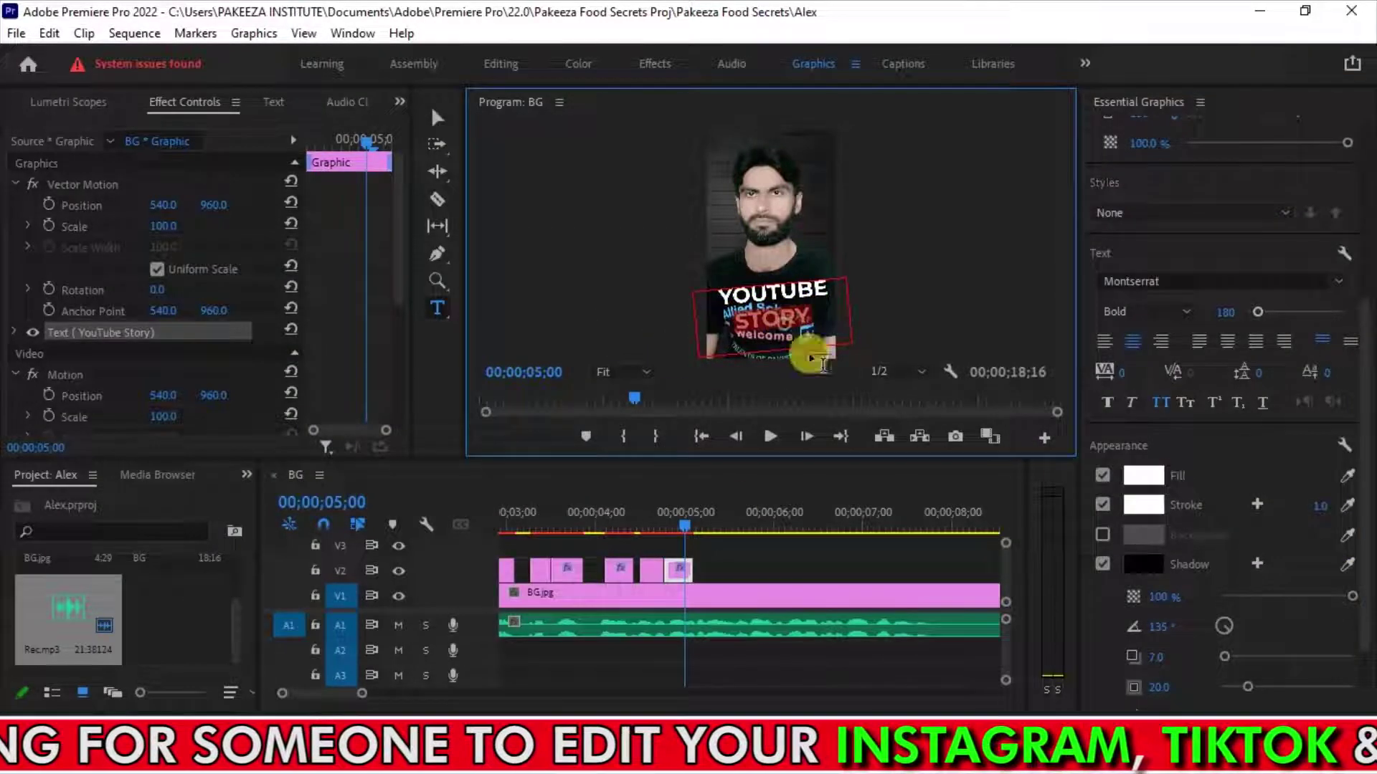
left_click(1144, 476)
left_click(451, 585)
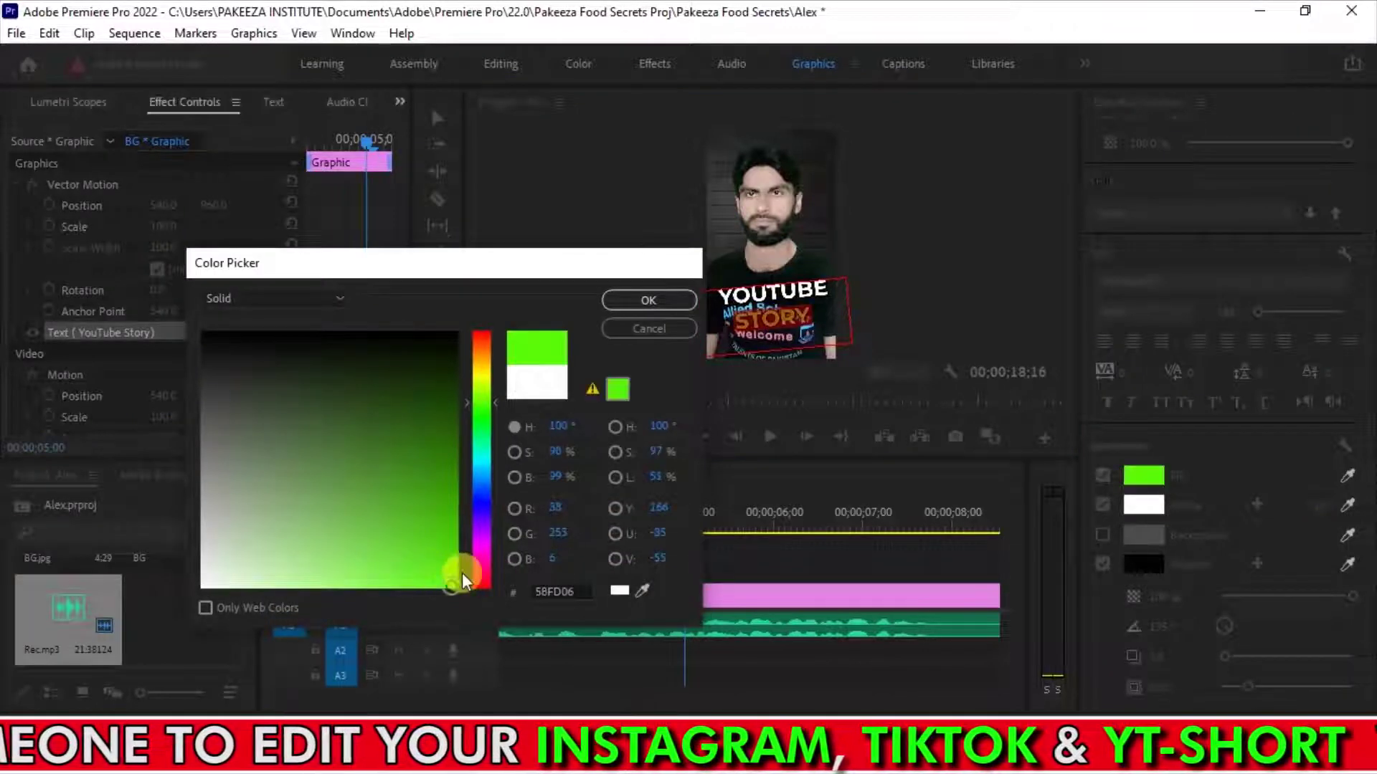
left_click(648, 300)
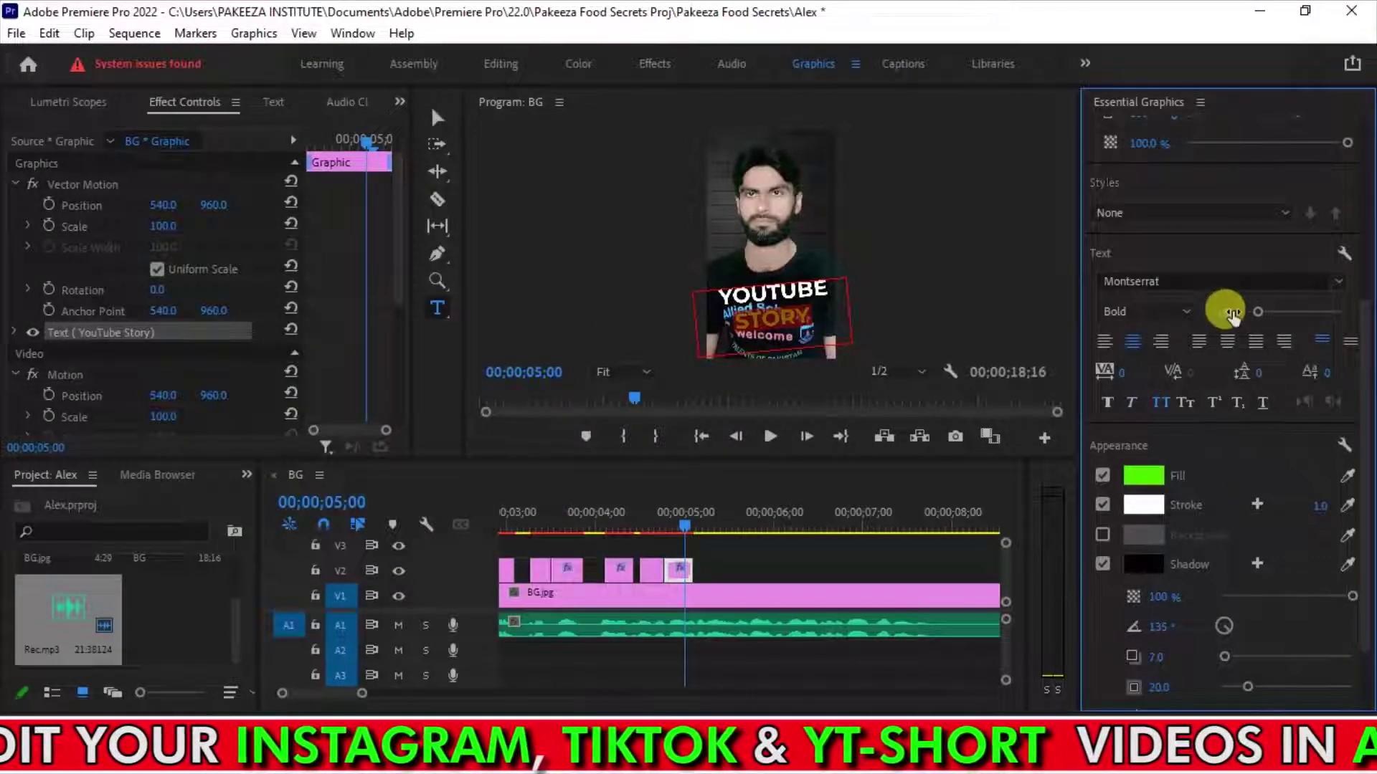
Confirm font size 200, save, review from 04;00, and mark 'videos' in the Notepad script.
key("Return")
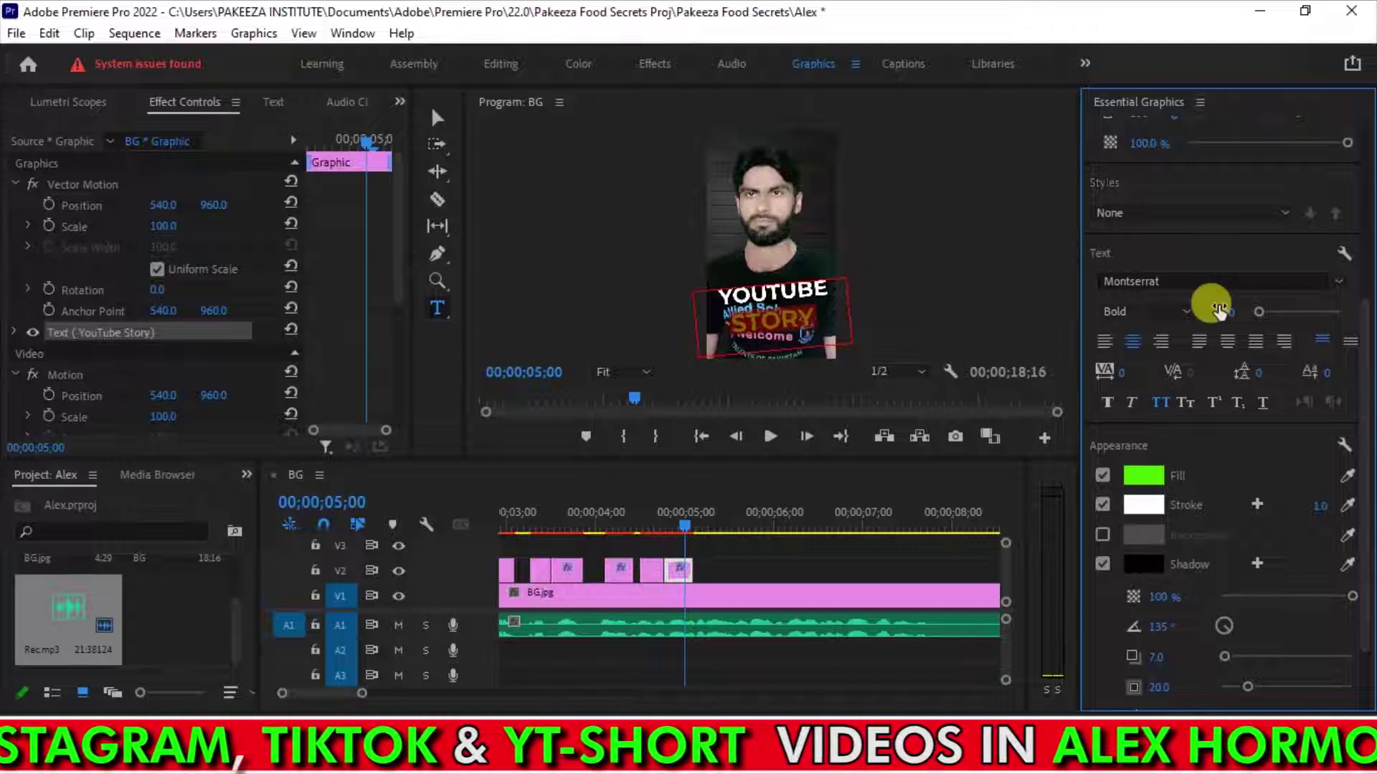
key("ctrl+s")
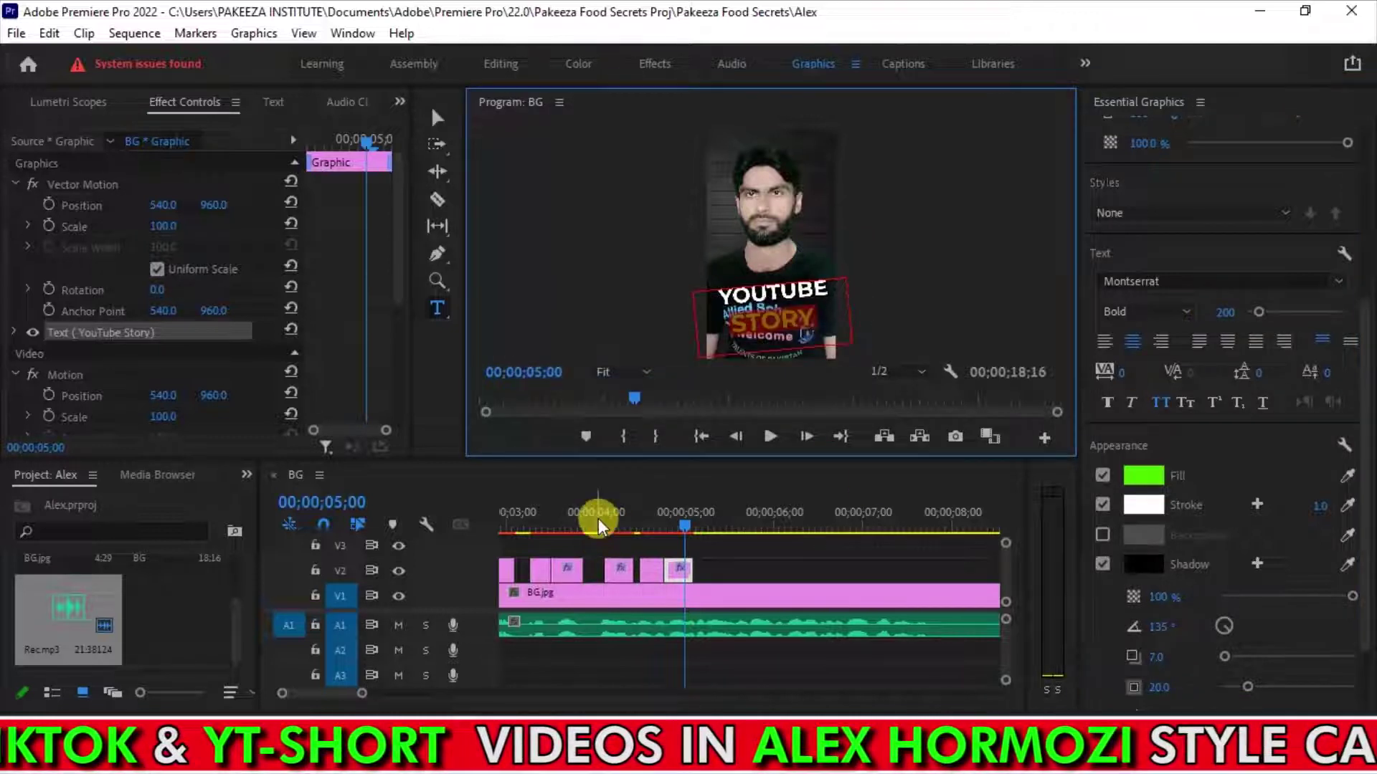
left_click(598, 518)
key("space")
key("space")
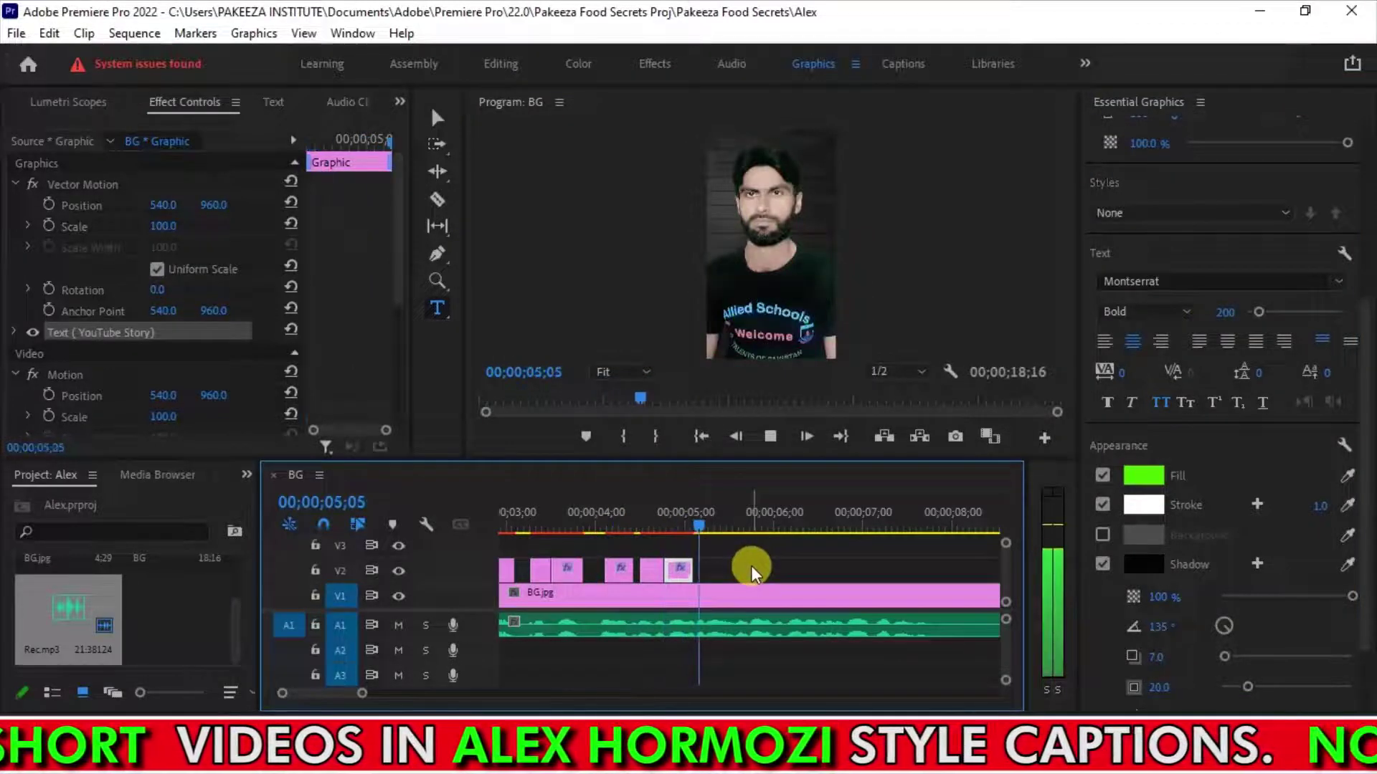
key("ctrl+s")
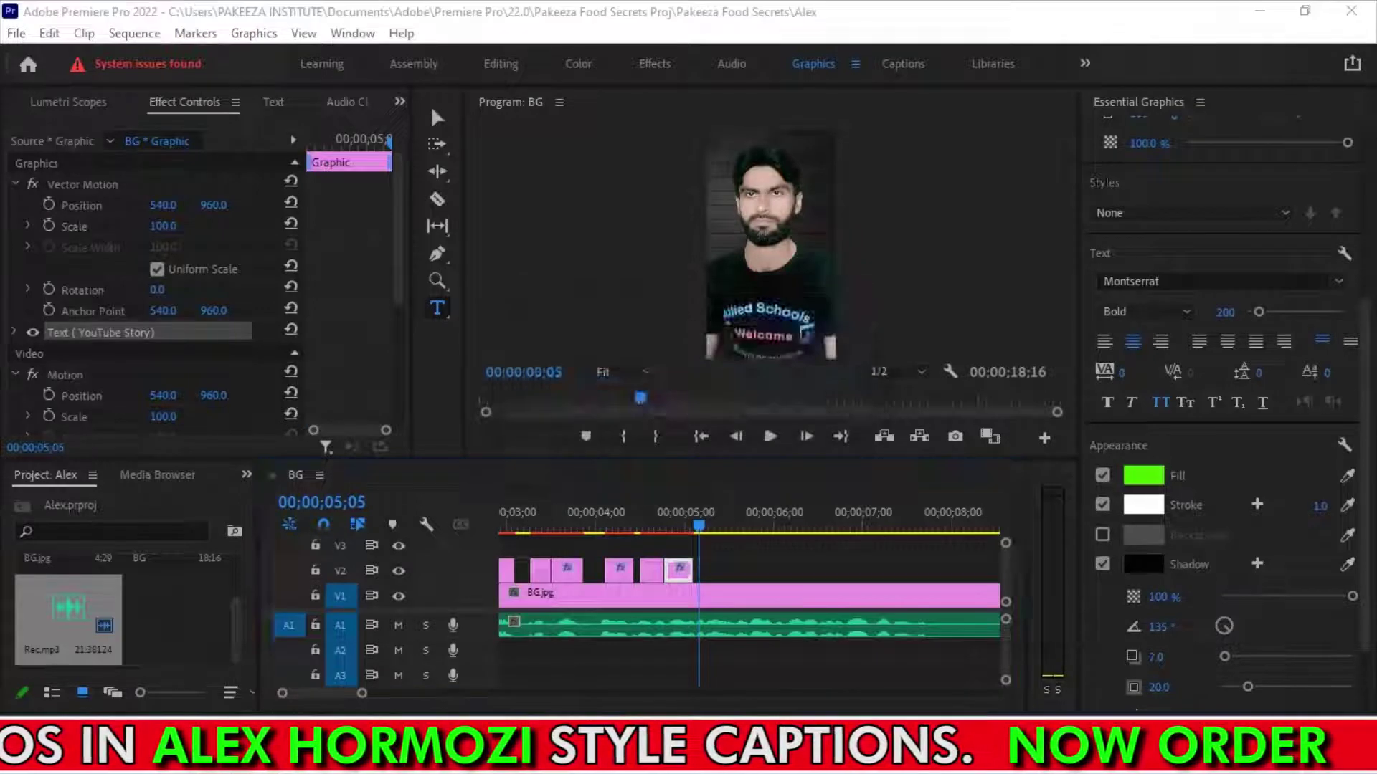
key("alt+Tab")
left_click_drag(929, 283, 892, 283)
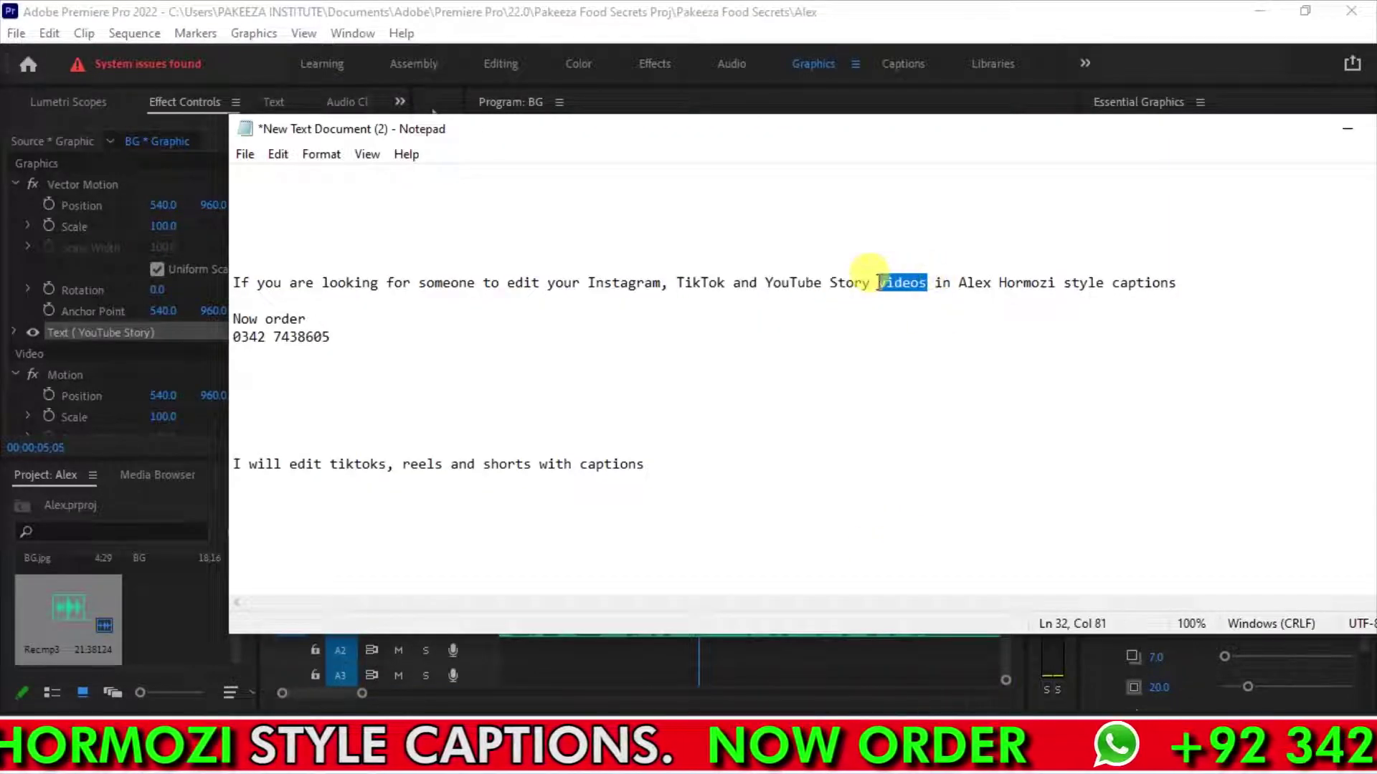
Duplicate the YOUTUBE STORY clip and paste in the VIDEOS caption text, then save.
key("alt+Tab")
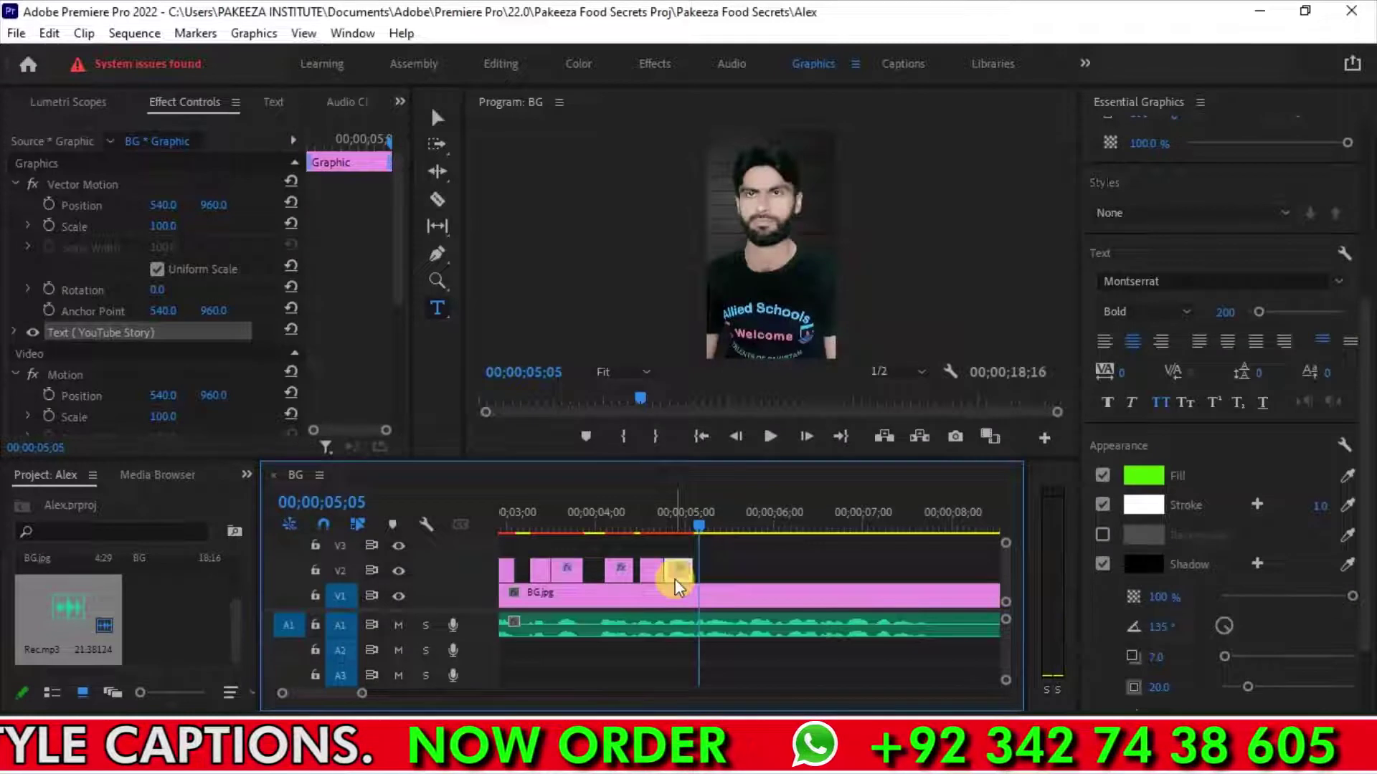
left_click_drag(678, 574, 713, 565)
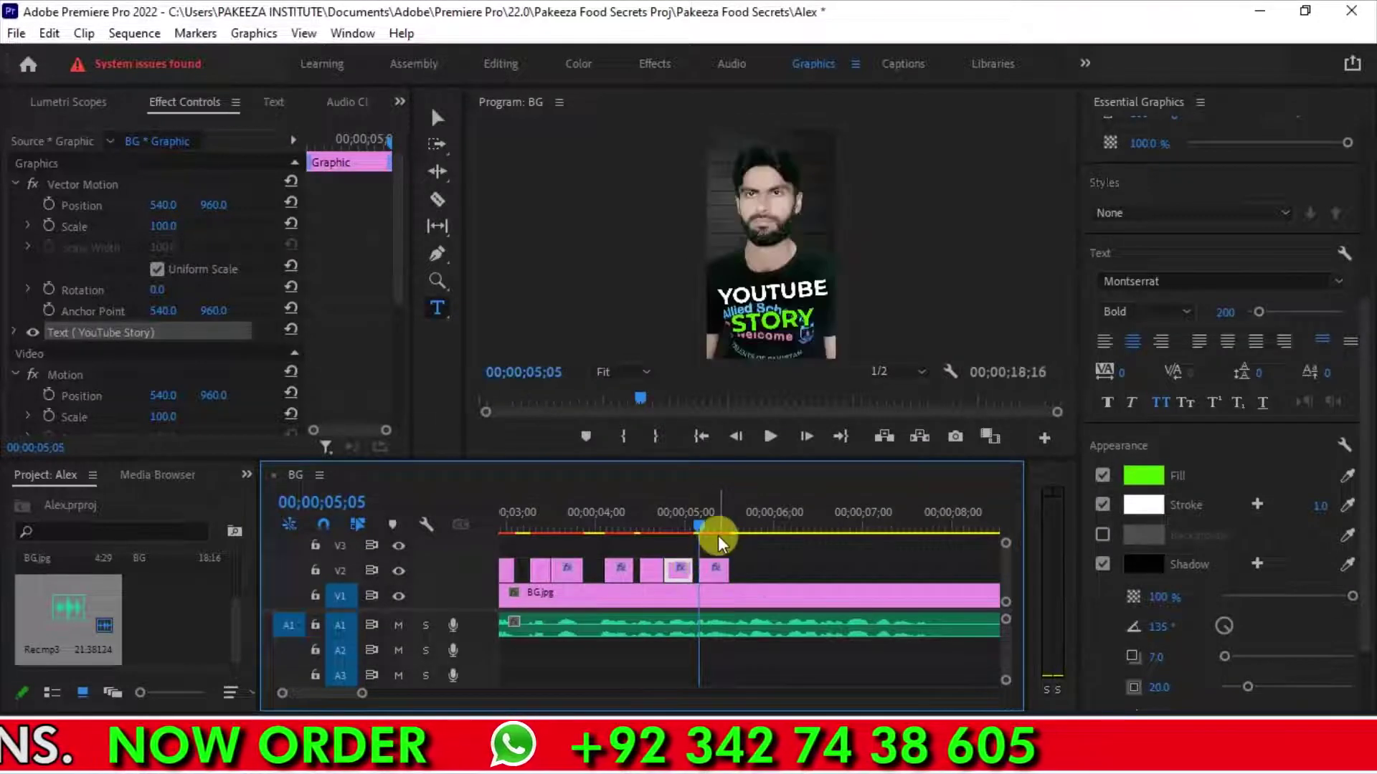
left_click(713, 571)
left_click(757, 323)
key("ctrl+a")
key("ctrl+a")
type("videos")
key("ctrl+s")
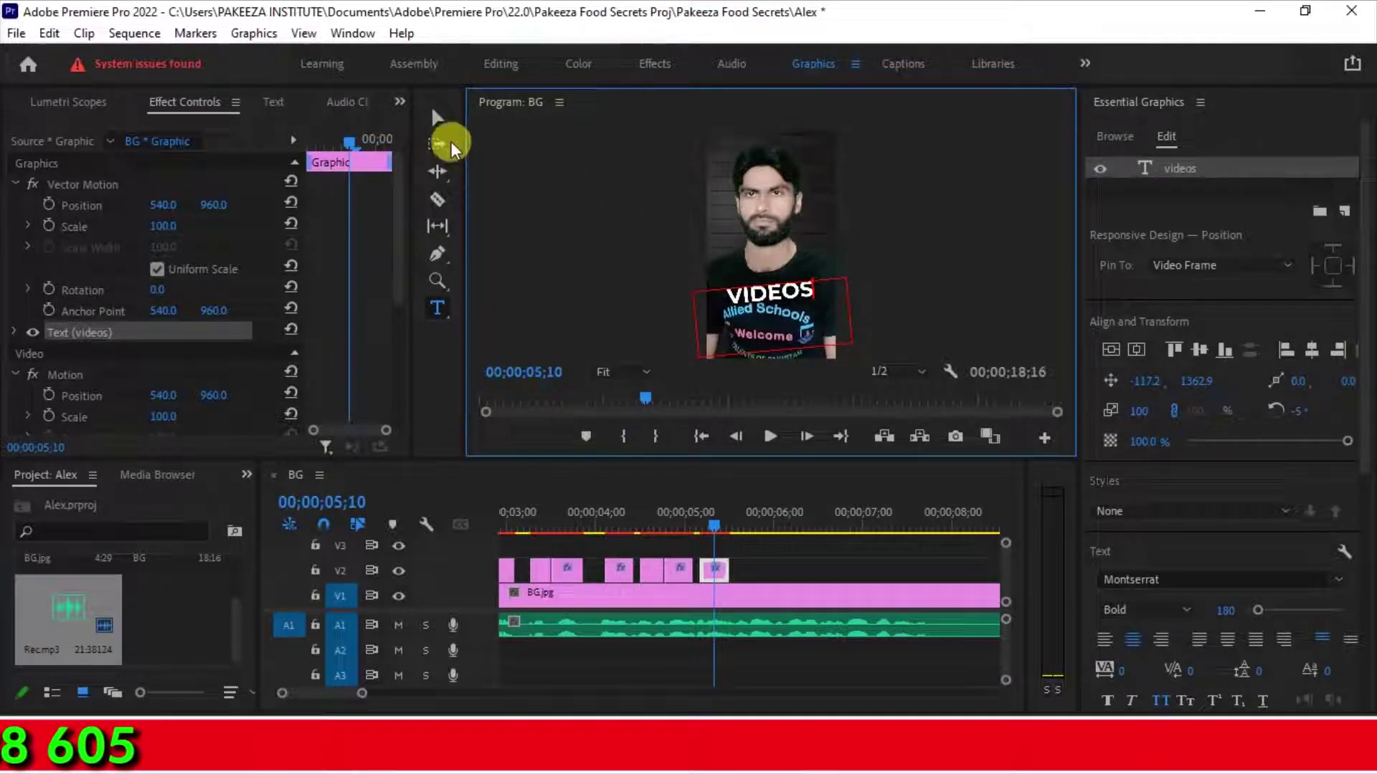
Adjust the VIDEOS caption's size and shift it slightly, save, and play back from 04;22.
left_click(444, 120)
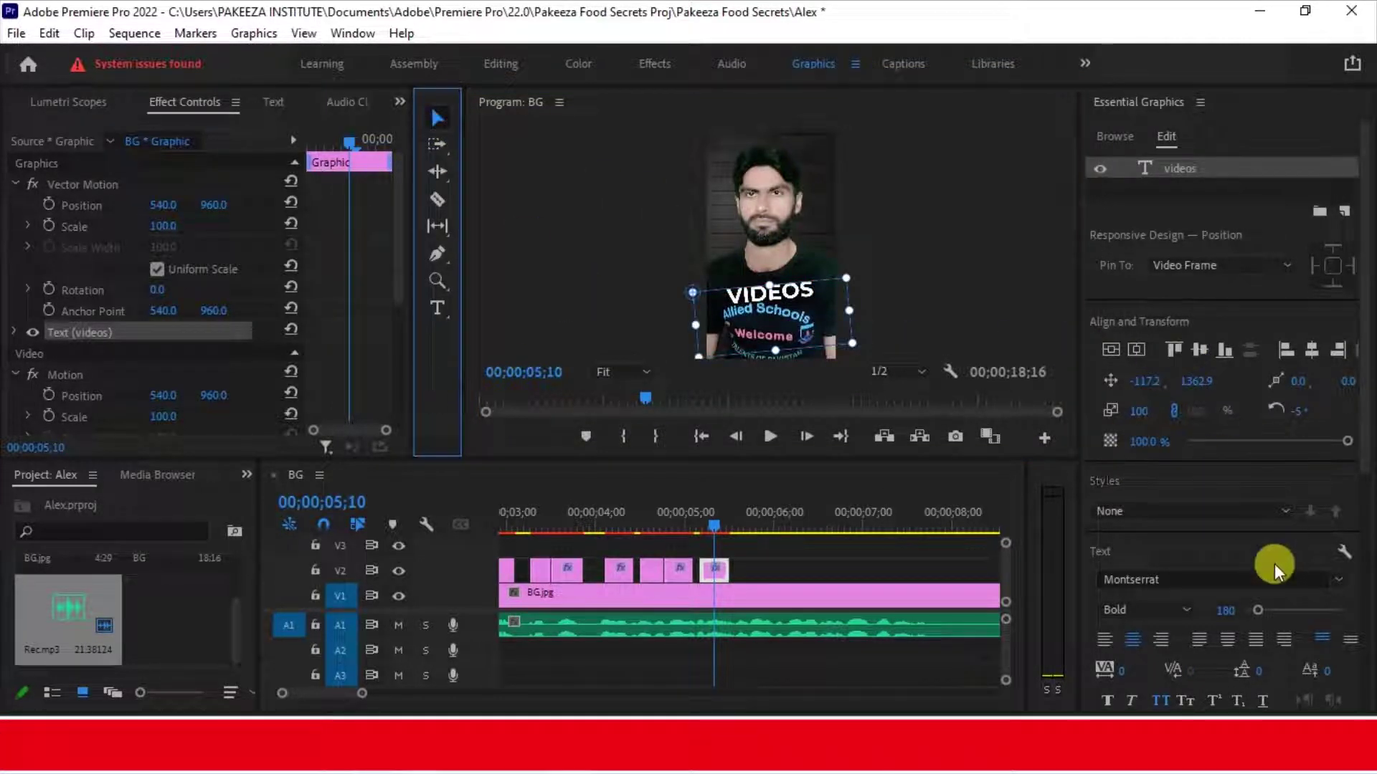
left_click(1224, 611)
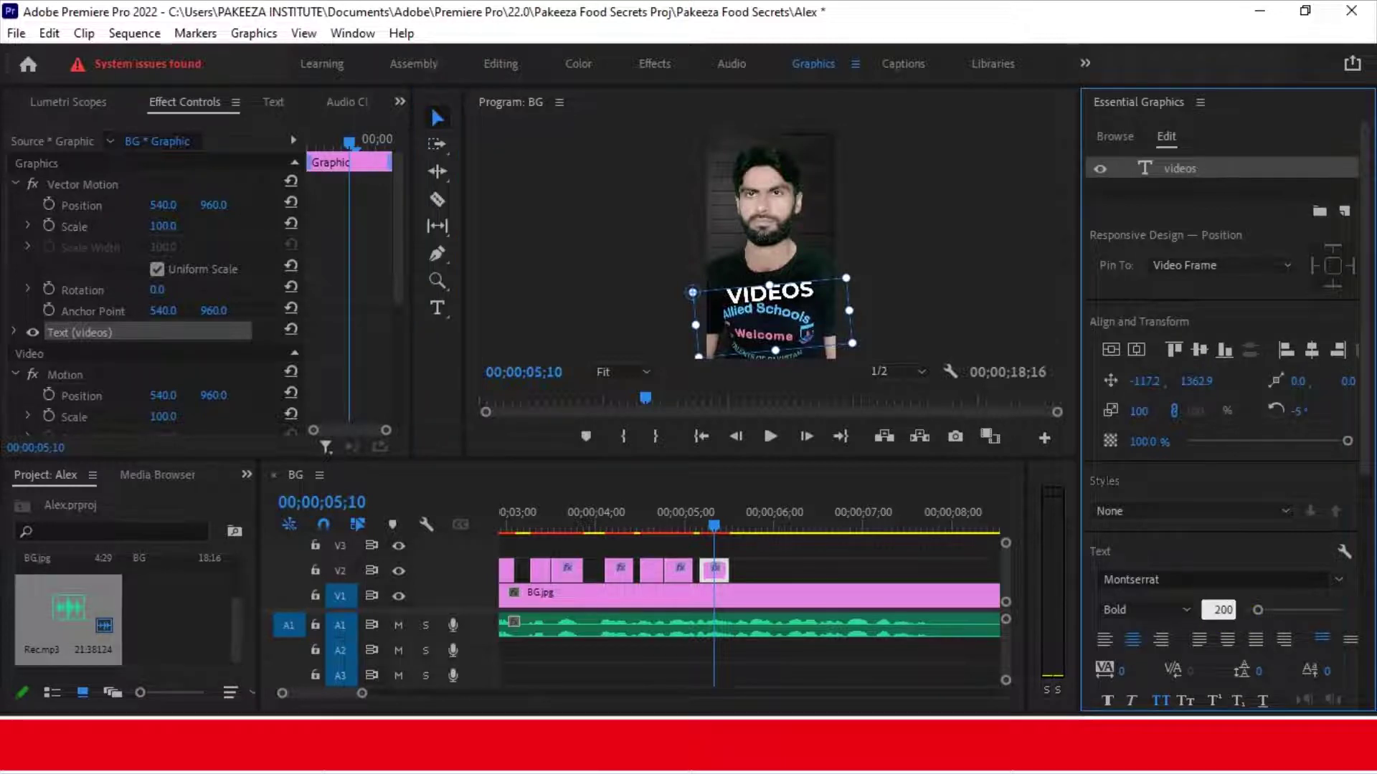
left_click_drag(774, 293, 782, 296)
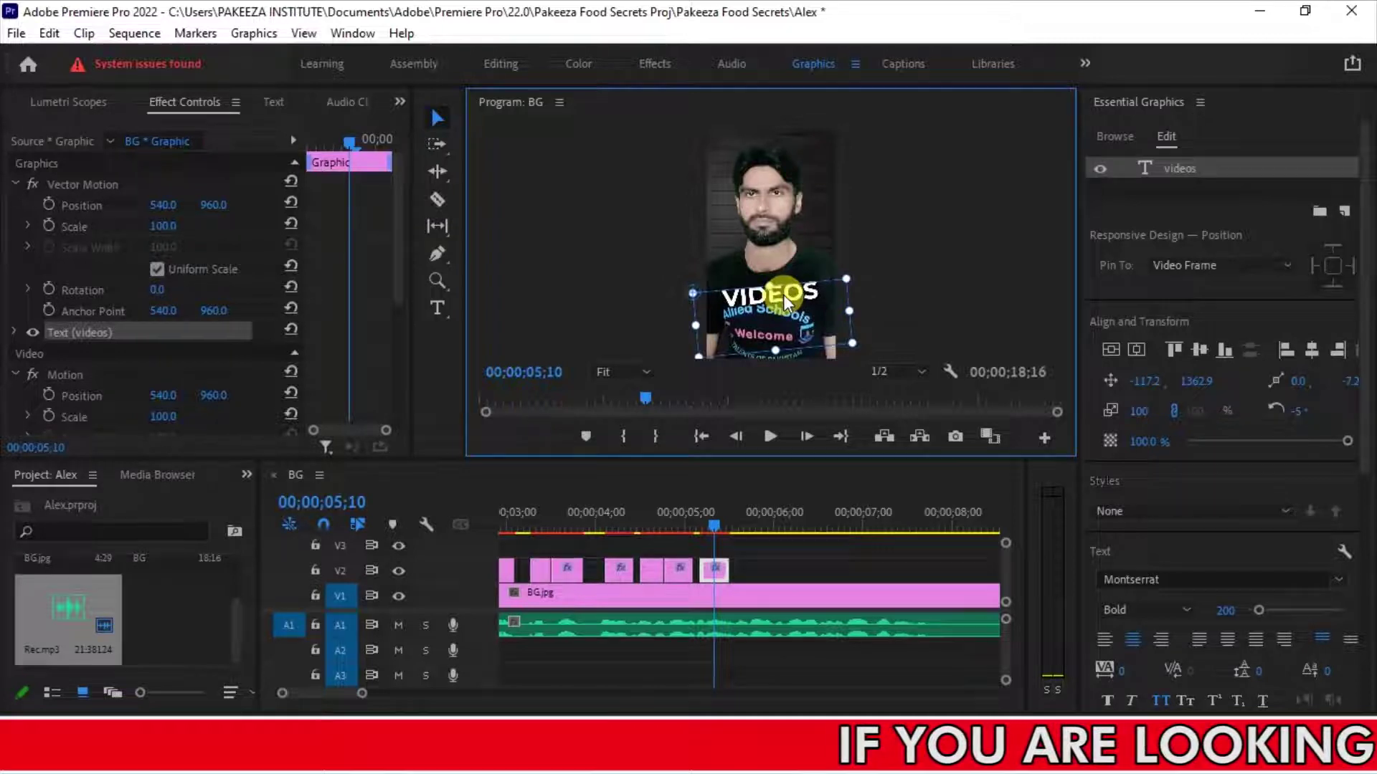
key("ctrl+s")
left_click(677, 529)
key("space")
key("space")
Check the next words in the Notepad script, then place a copy of the VIDEOS clip after it.
left_click(831, 746)
left_click_drag(1054, 284, 959, 282)
key("ctrl+c")
left_click(980, 325)
left_click(951, 282)
left_click(831, 746)
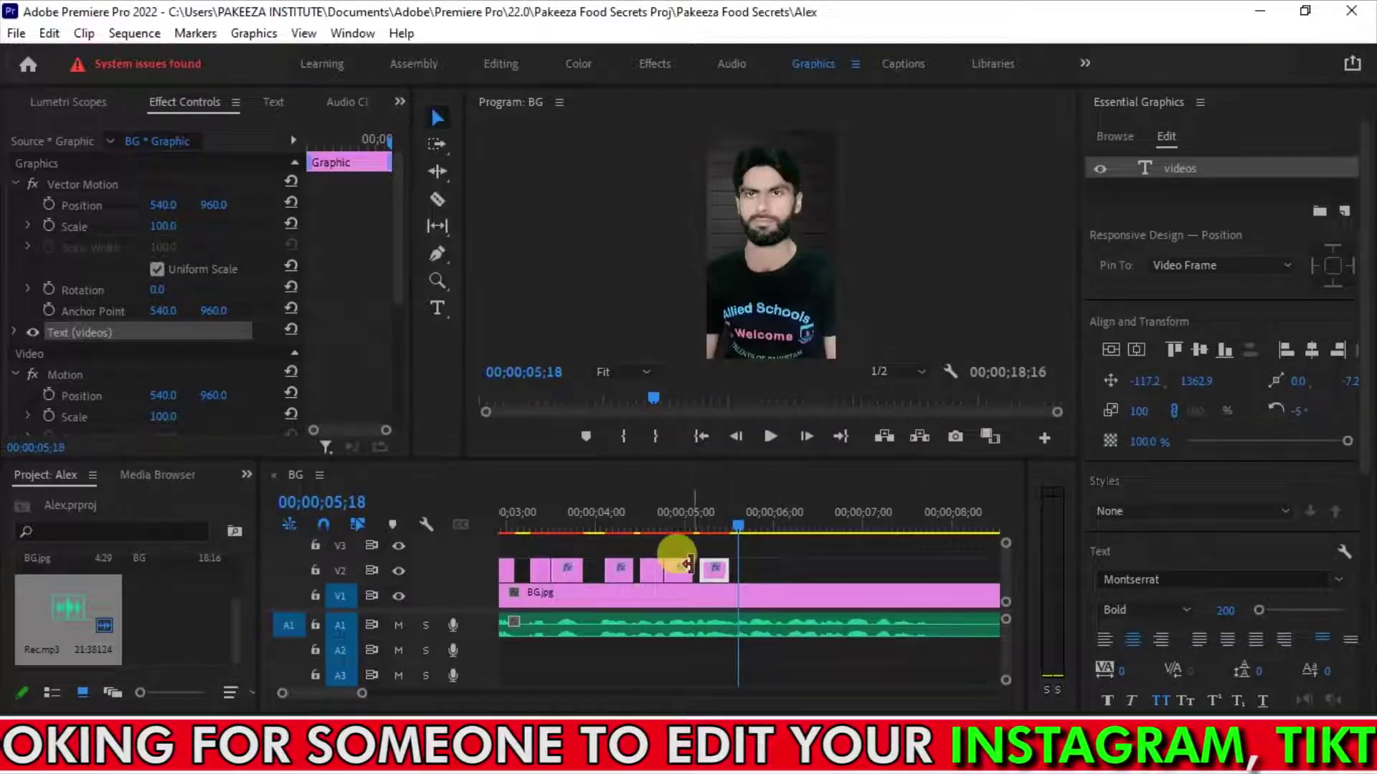
key("space")
key("space")
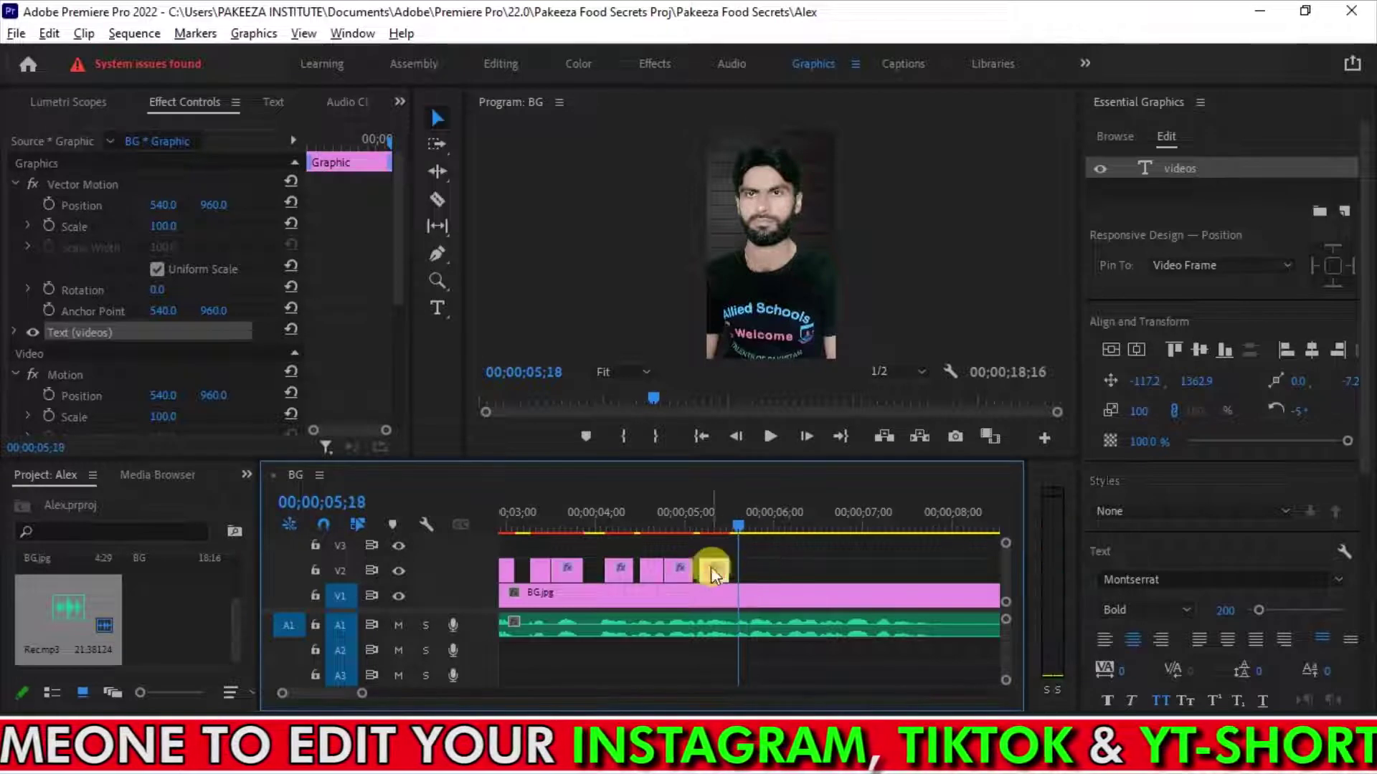
left_click_drag(711, 567, 752, 570)
Change the copied caption's text to ALEX HORMOZI.
left_click(789, 511)
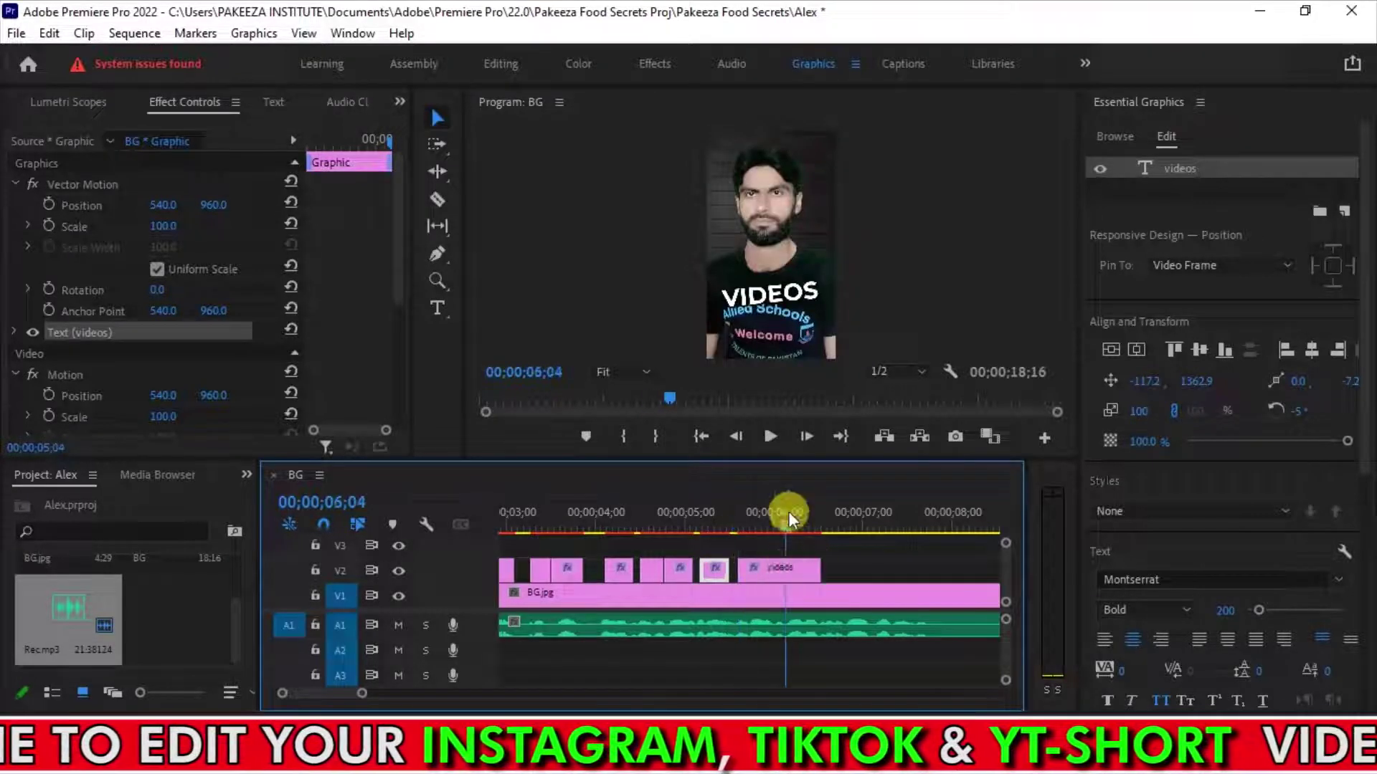
double_click(780, 295)
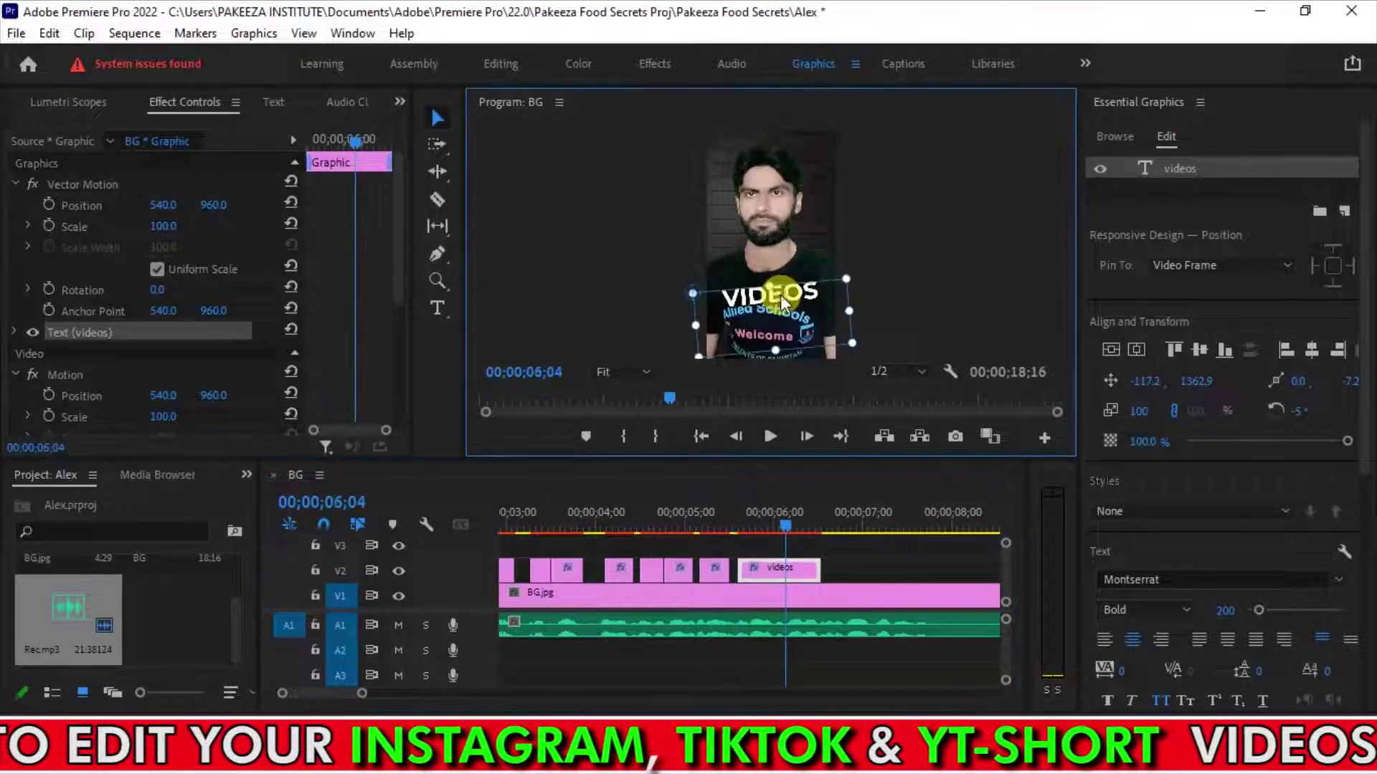
key("ctrl+v")
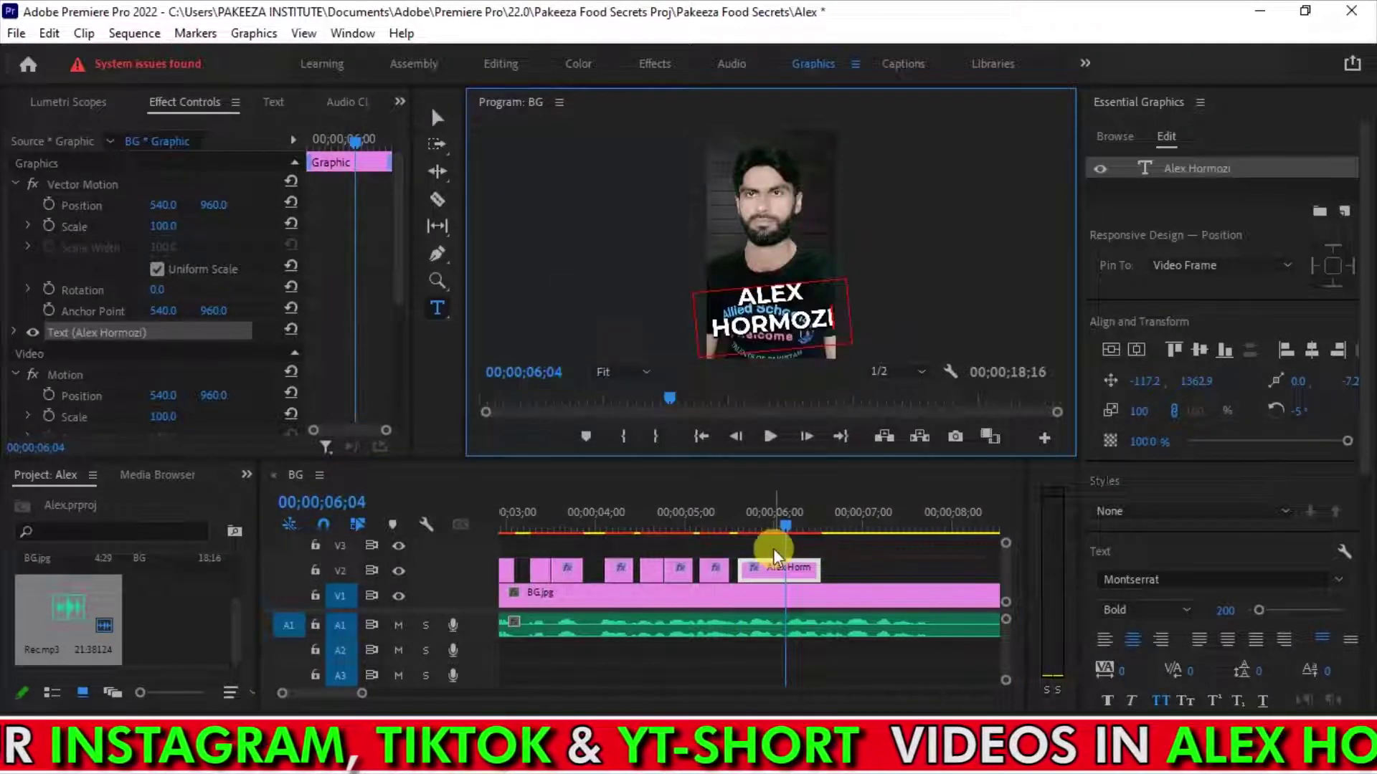
type("c")
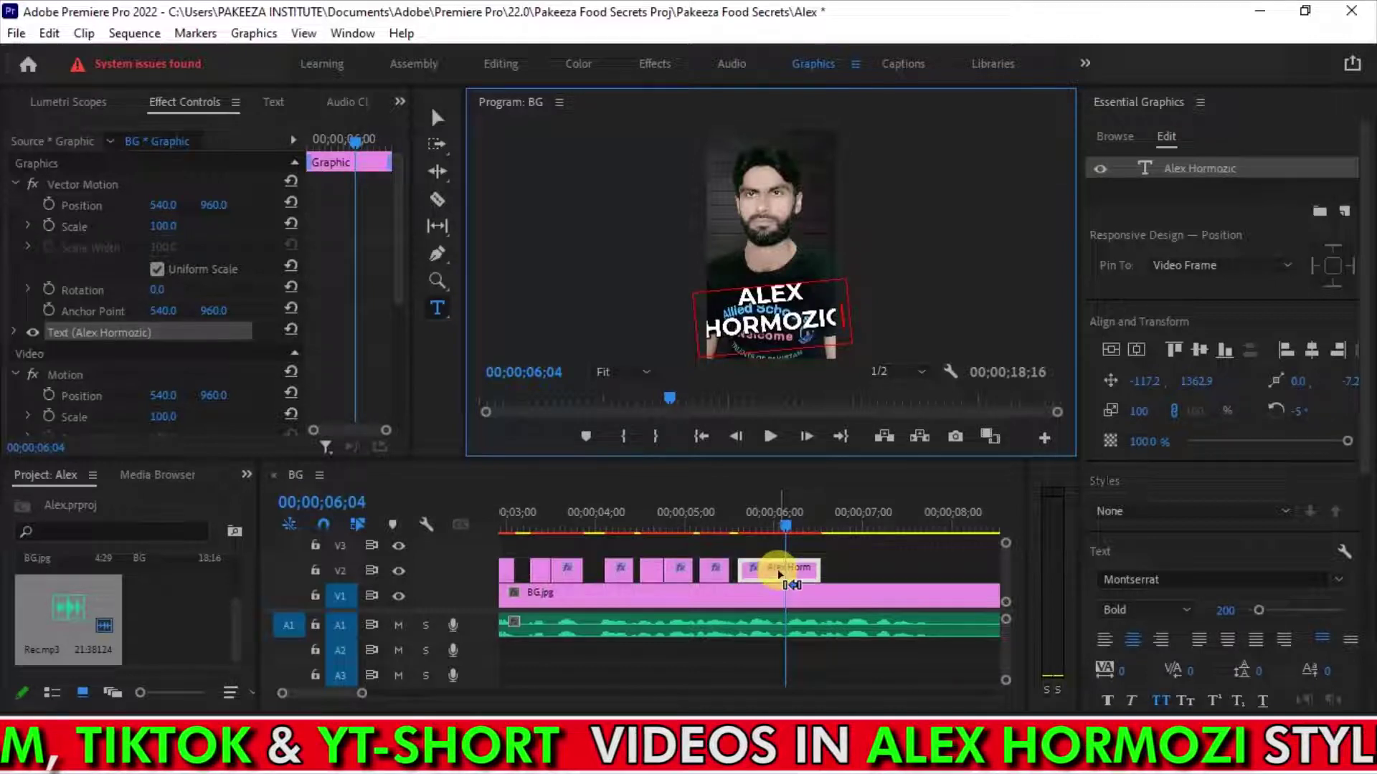
key("BackSpace")
left_click(437, 118)
Razor-cut the ALEX HORMOZI clip at the playhead and move to 05;28.
key("c")
left_click(779, 570)
left_click(785, 573)
key("v")
left_click(767, 524)
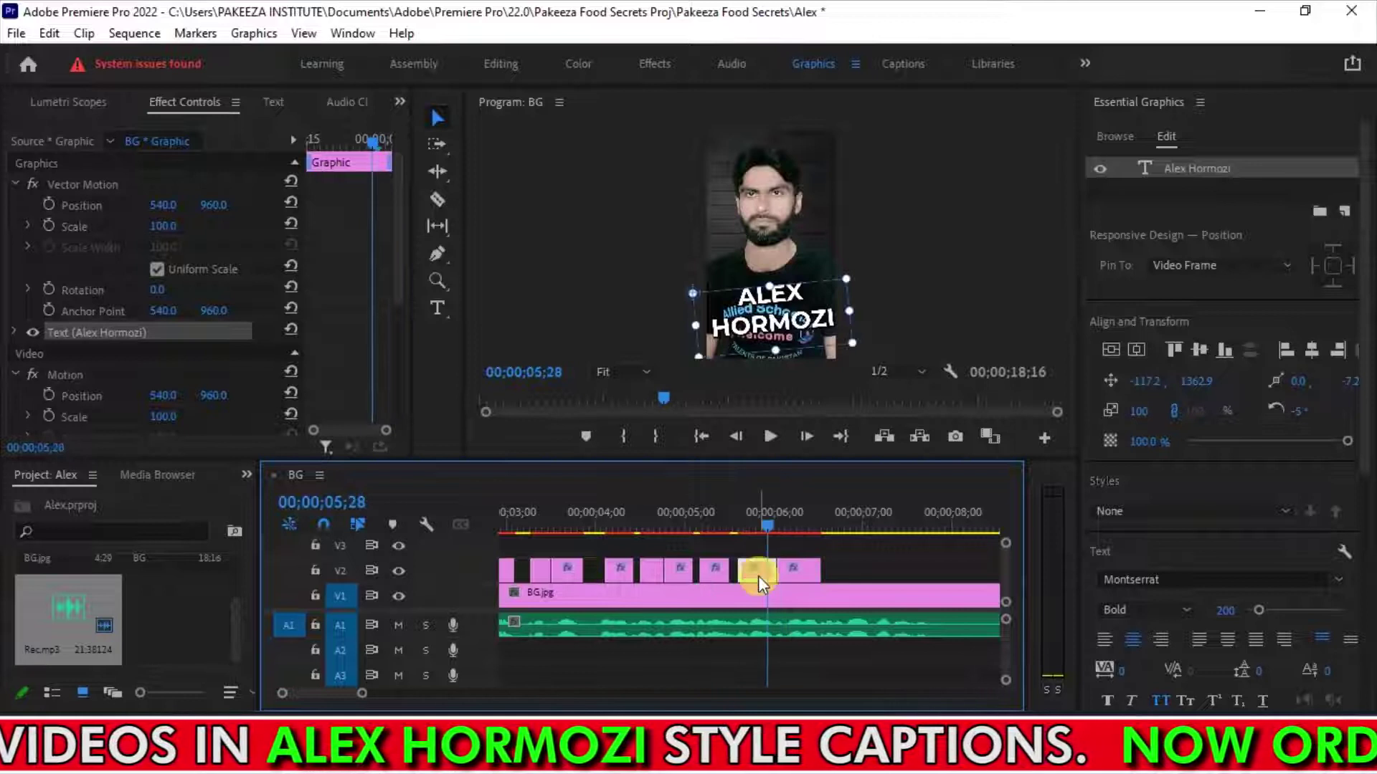
Fill the selected word of ALEX HORMOZI with bright green and save.
scroll(1211, 605, "down", 3)
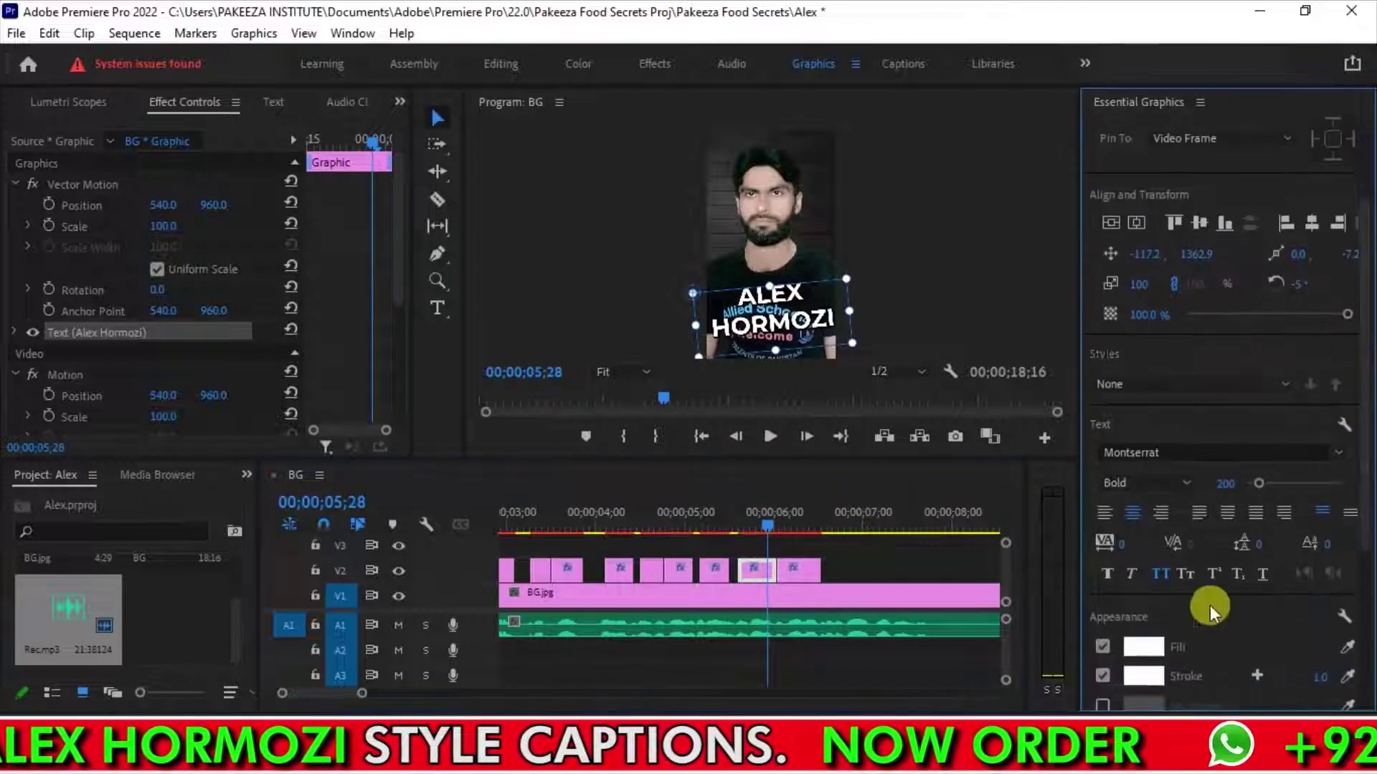
left_click(1145, 647)
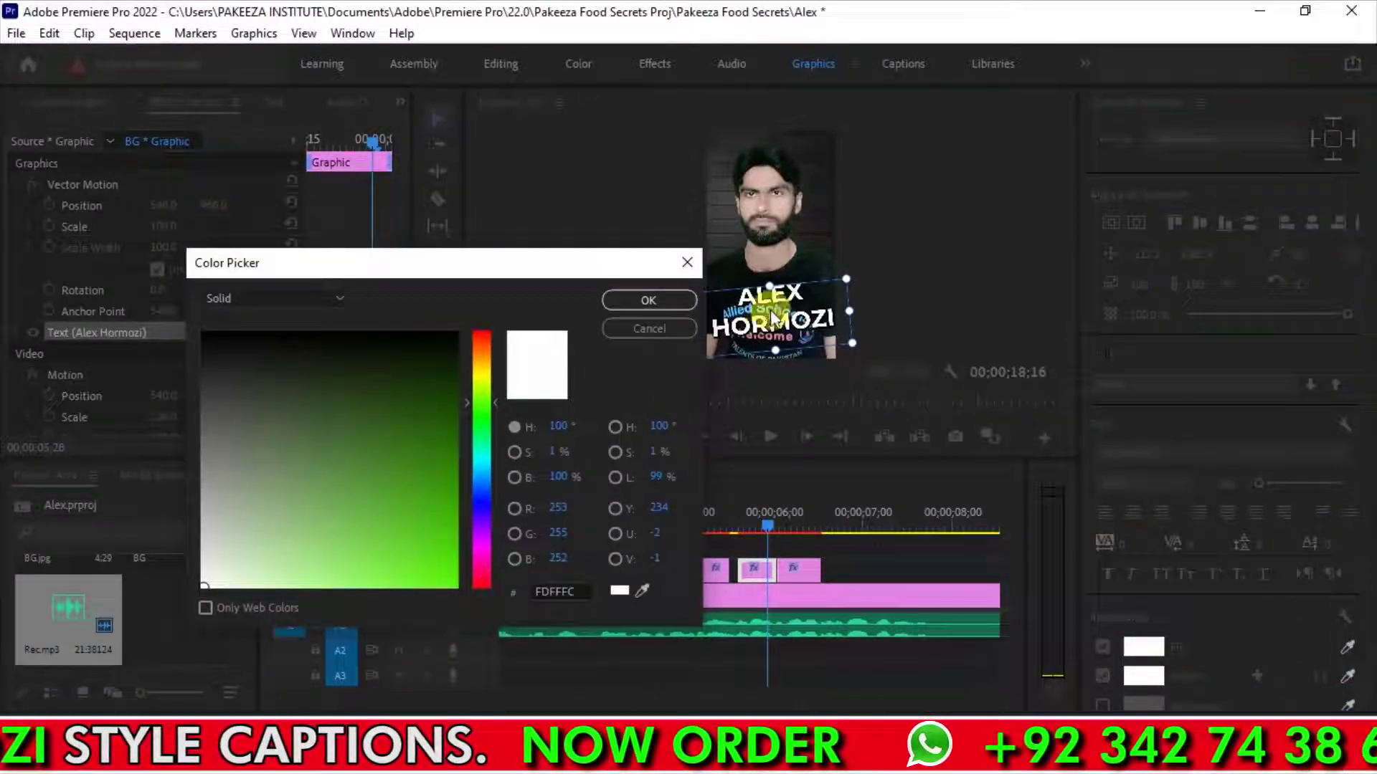
left_click(643, 328)
left_click(800, 297)
double_click(799, 300)
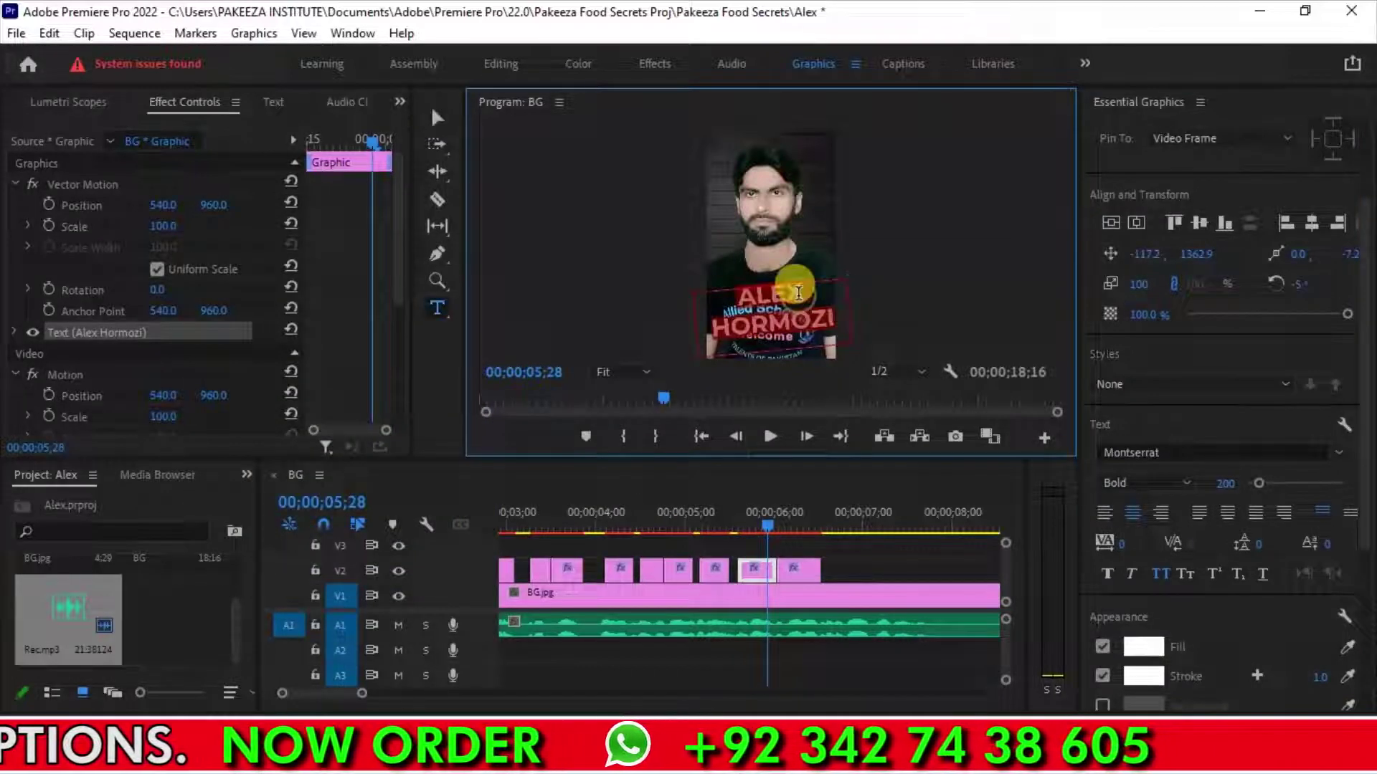
left_click(1142, 645)
left_click_drag(456, 578, 453, 583)
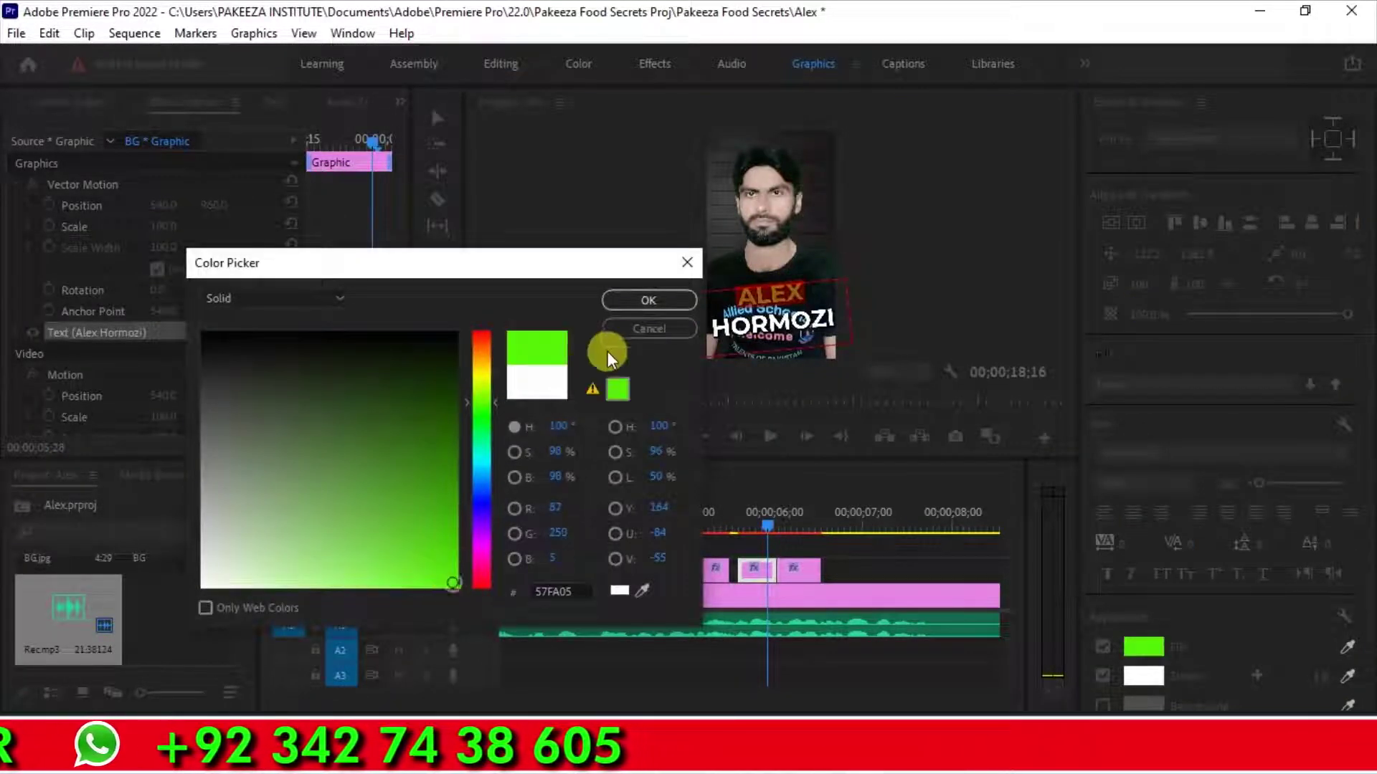
left_click(625, 304)
key("ctrl+s")
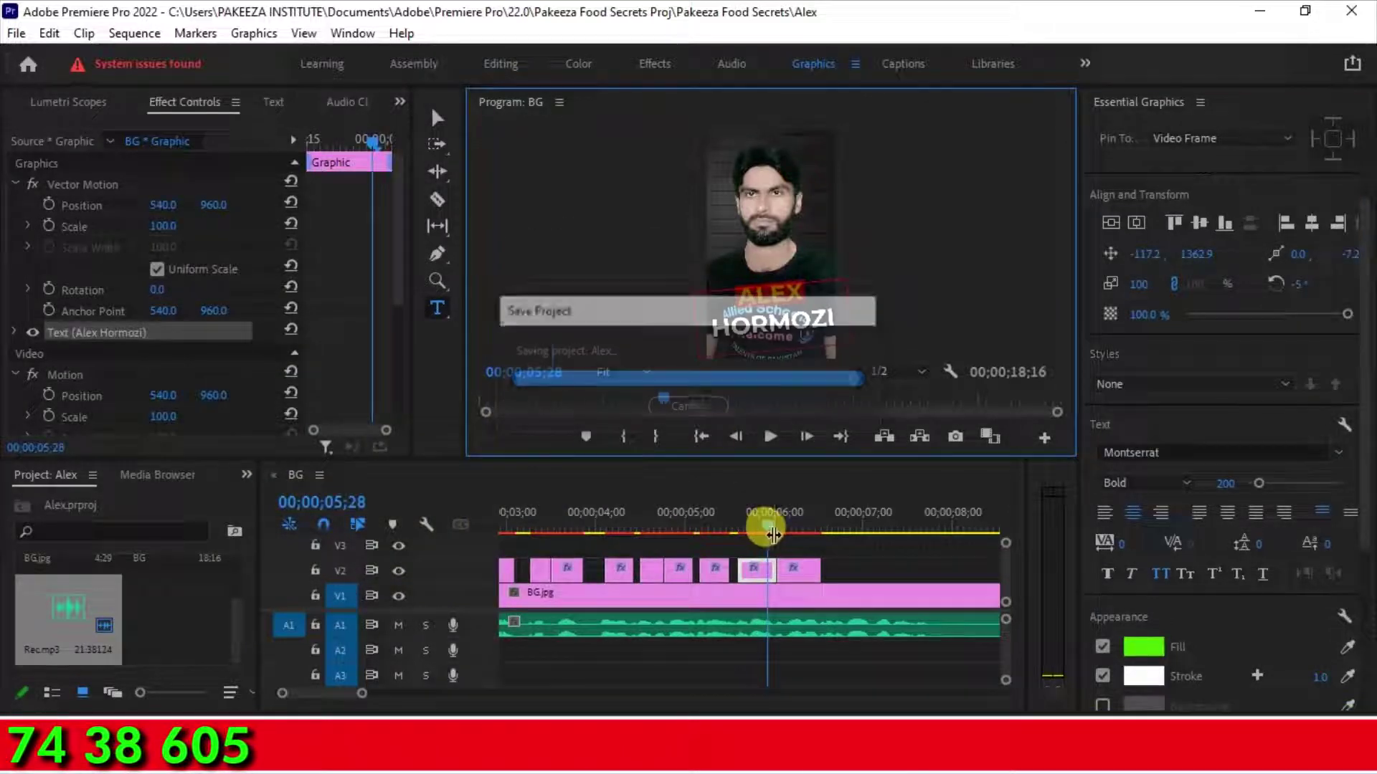
Try font sizes 250 and 210 and re-apply bright green to HORMOZI.
left_click(1225, 488)
type("25")
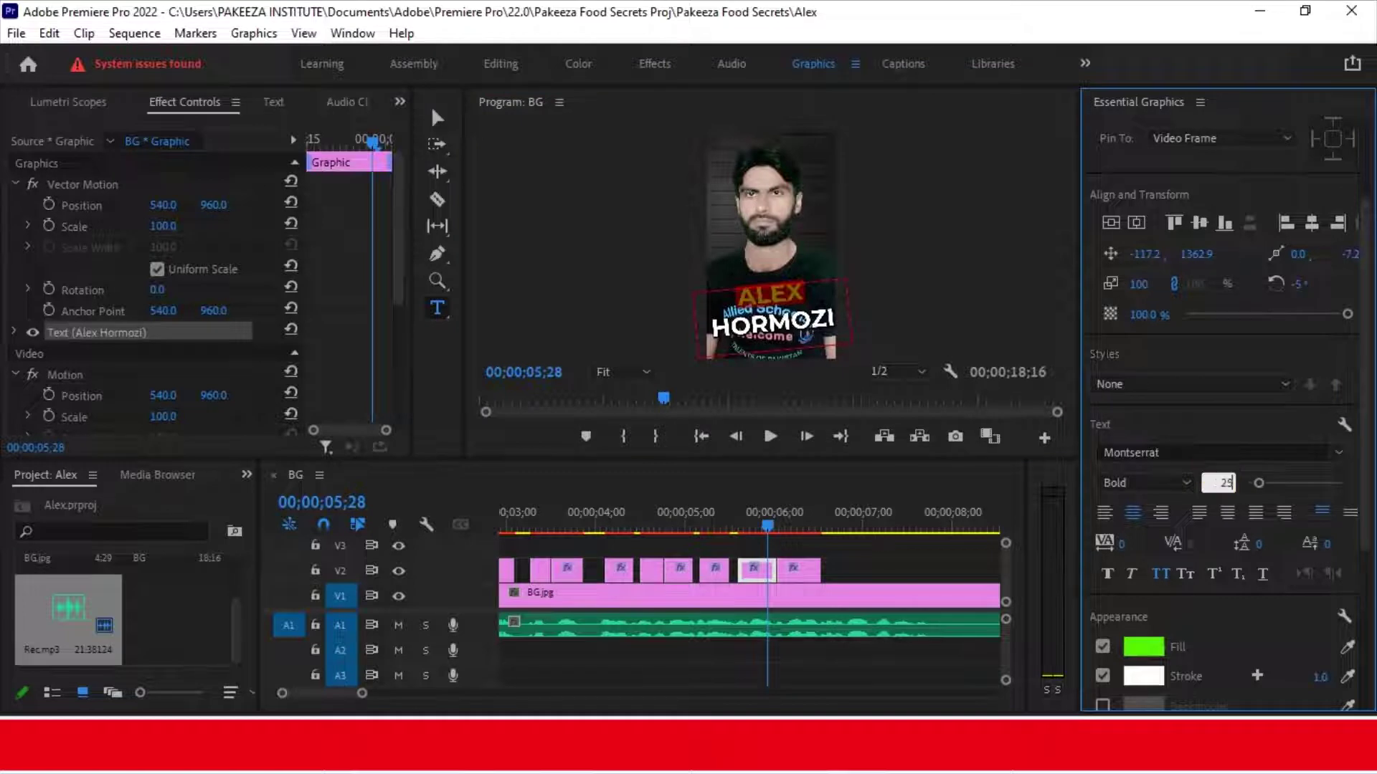
type("0")
key("Return")
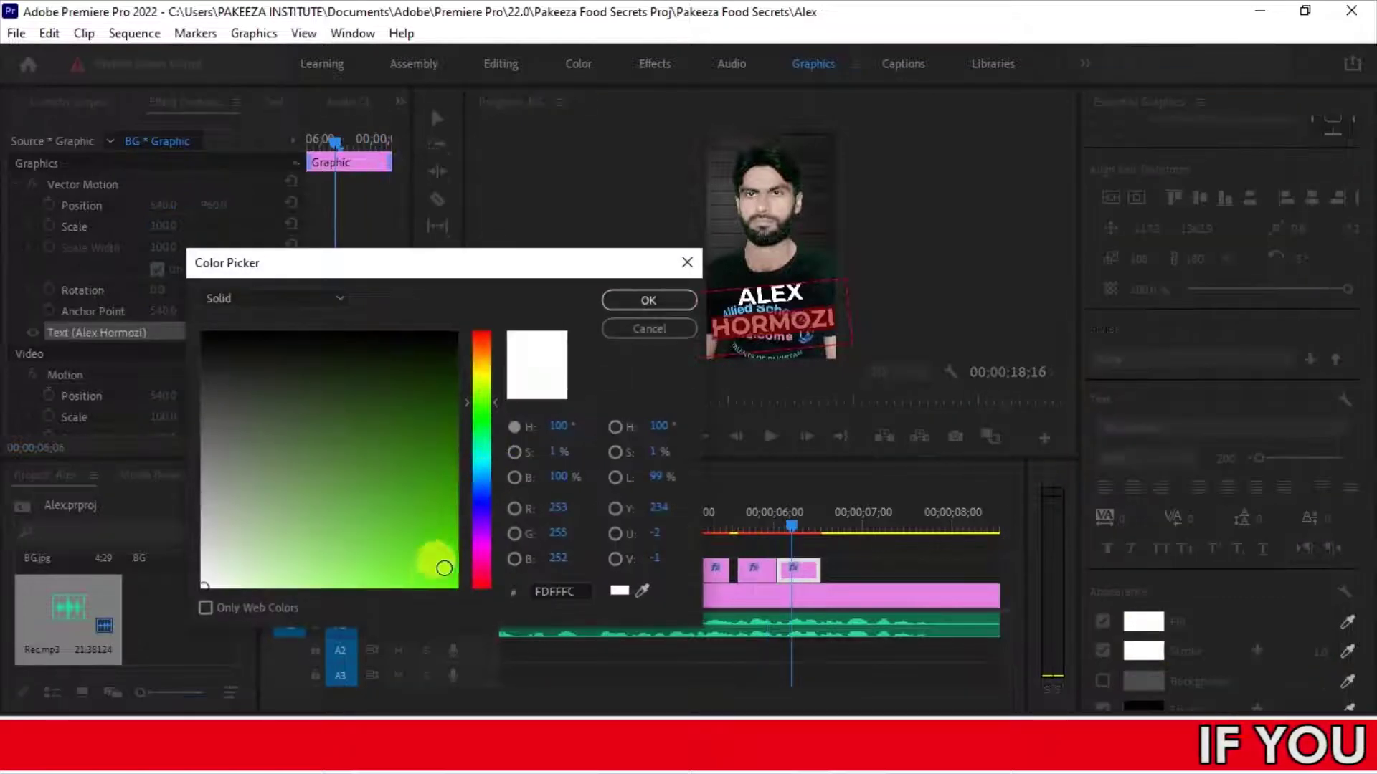
left_click(443, 577)
left_click(638, 304)
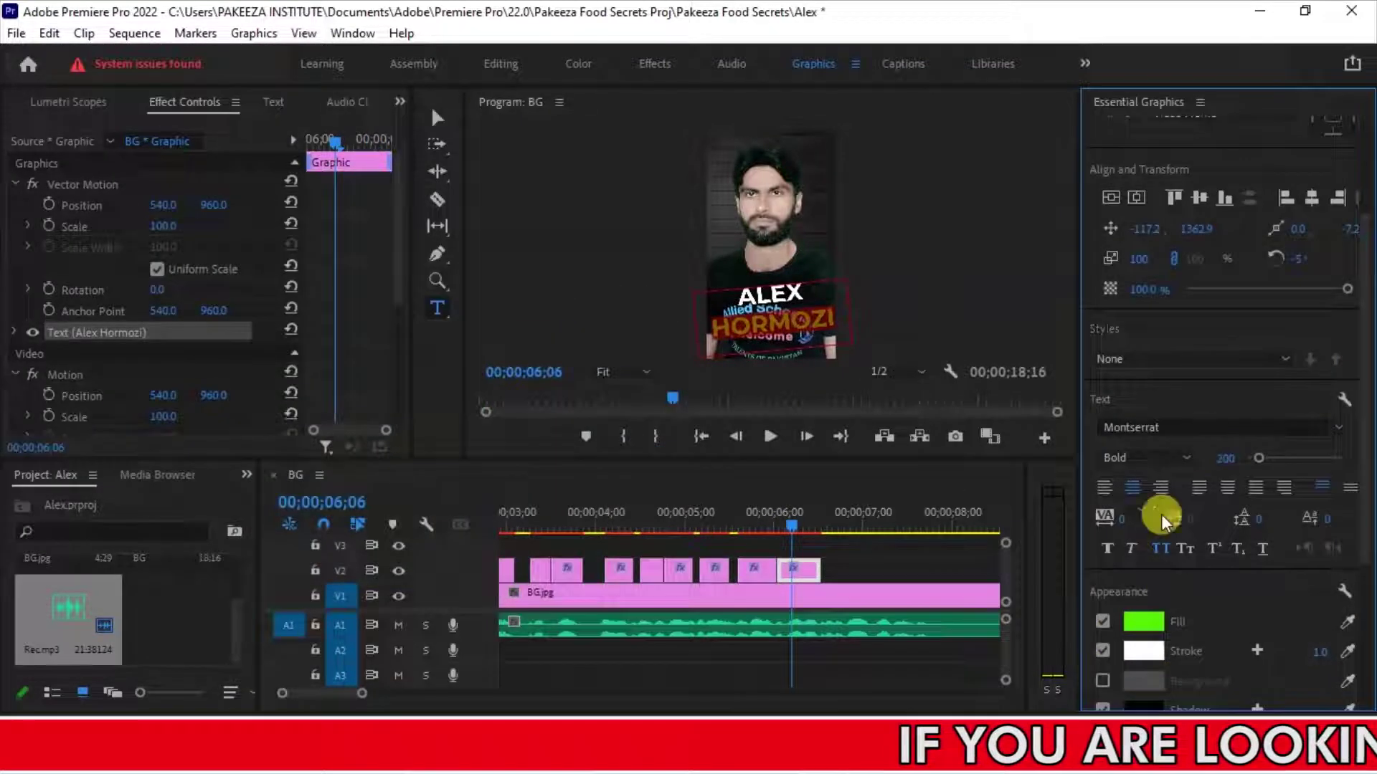
left_click(1219, 459)
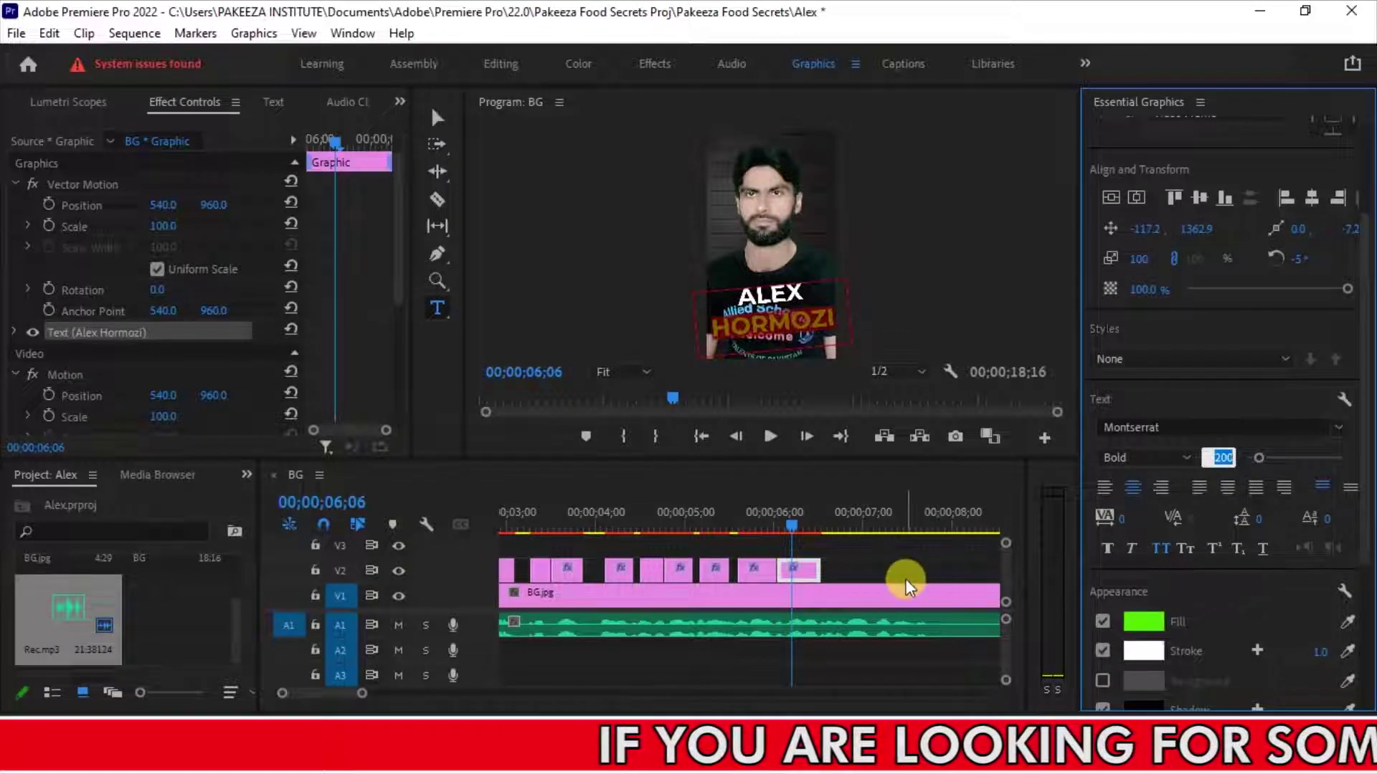
type("210")
left_click(910, 655)
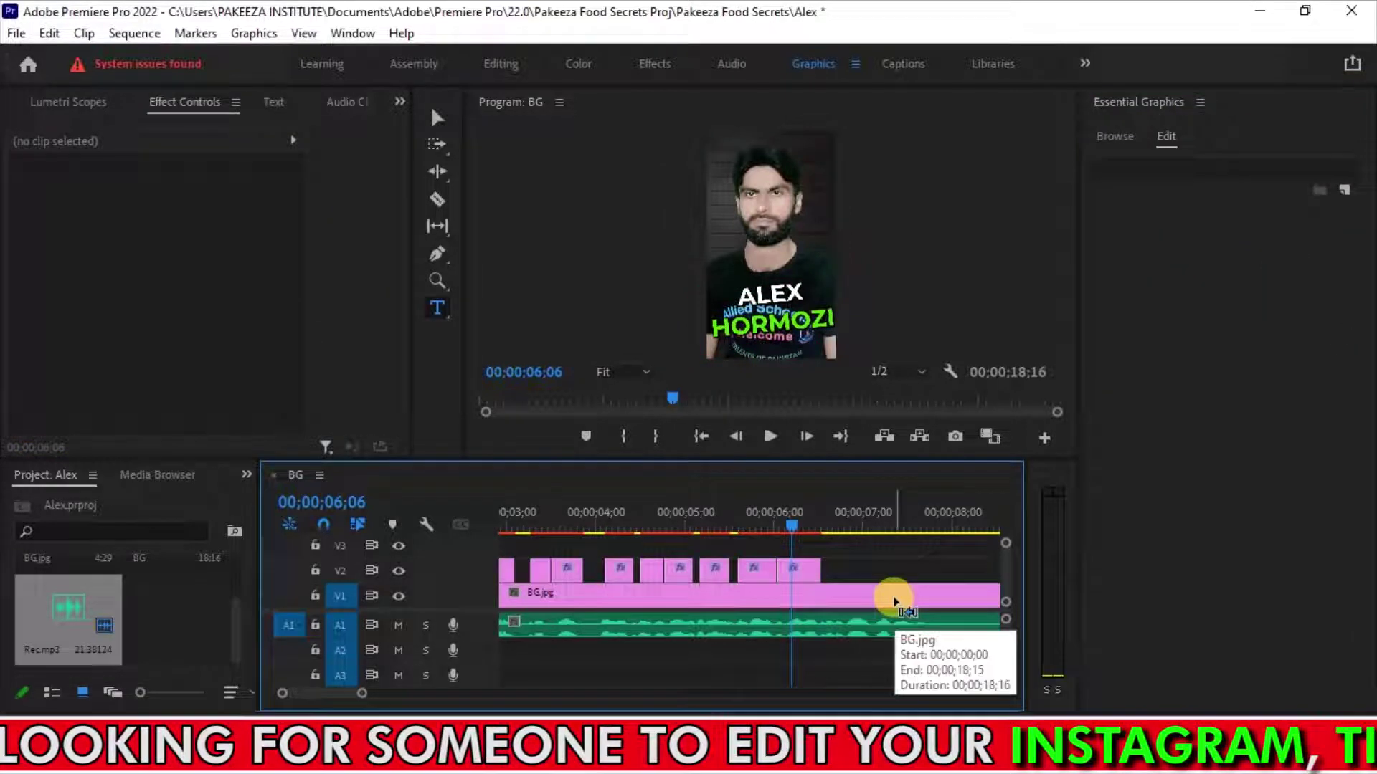
Set the ALEX HORMOZI caption's font size to 190 and save.
left_click(798, 569)
left_click(1218, 608)
type("190")
key("Return")
key("ctrl+s")
Move the ALEX HORMOZI text box slightly up and to the left.
left_click(437, 117)
left_click(802, 326)
left_click_drag(803, 328, 772, 317)
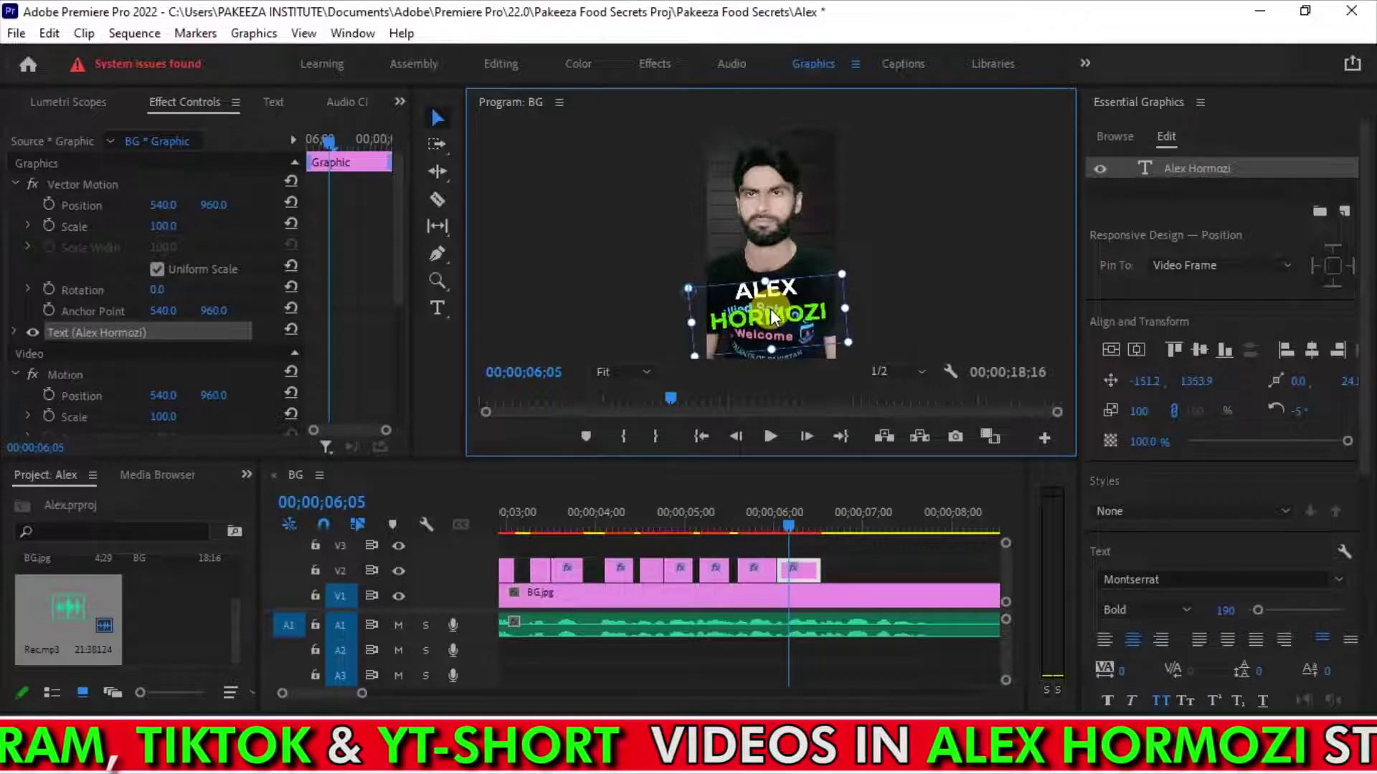
Review from about 05;12, set the caption font size to 200, and save.
left_click(770, 436)
left_click(721, 519)
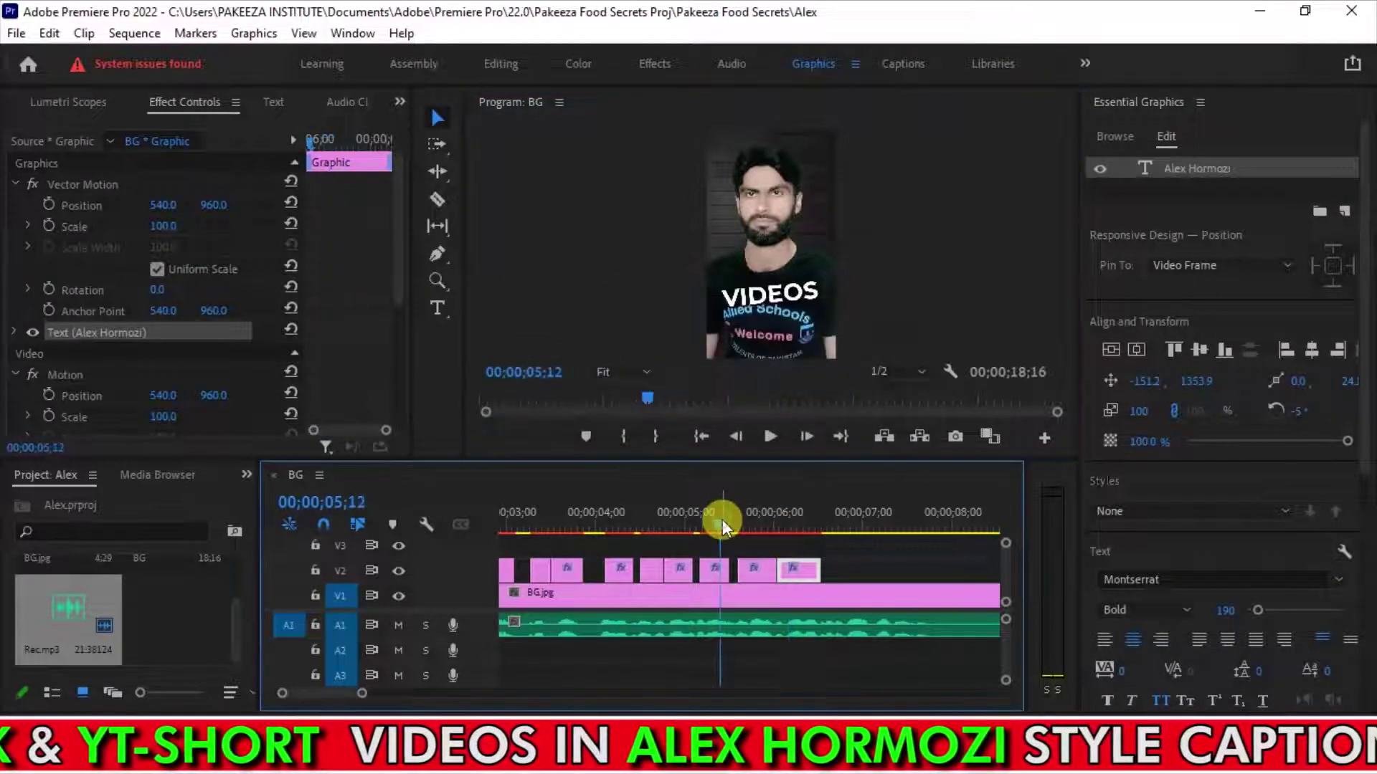
left_click(795, 536)
left_click(1221, 609)
type("200")
key("Return")
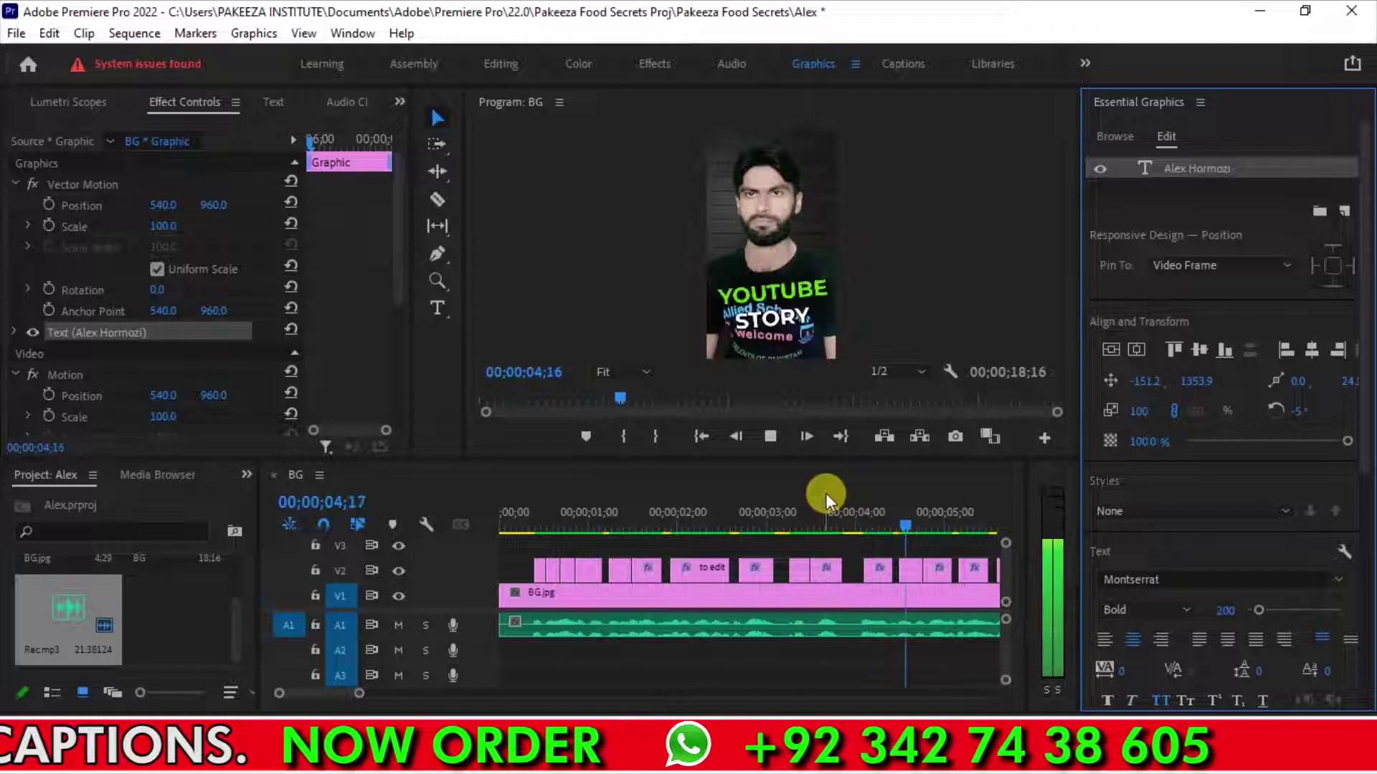
key("space")
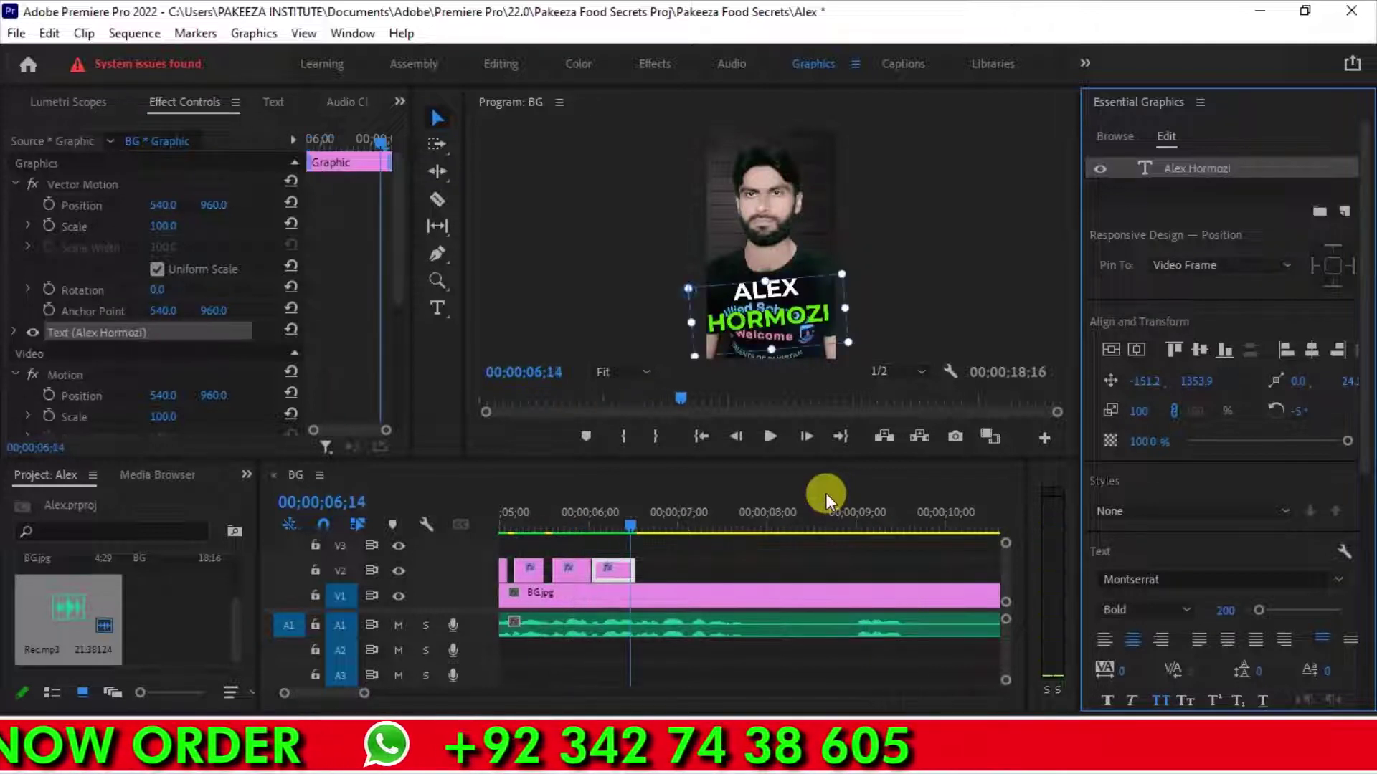
key("ctrl+s")
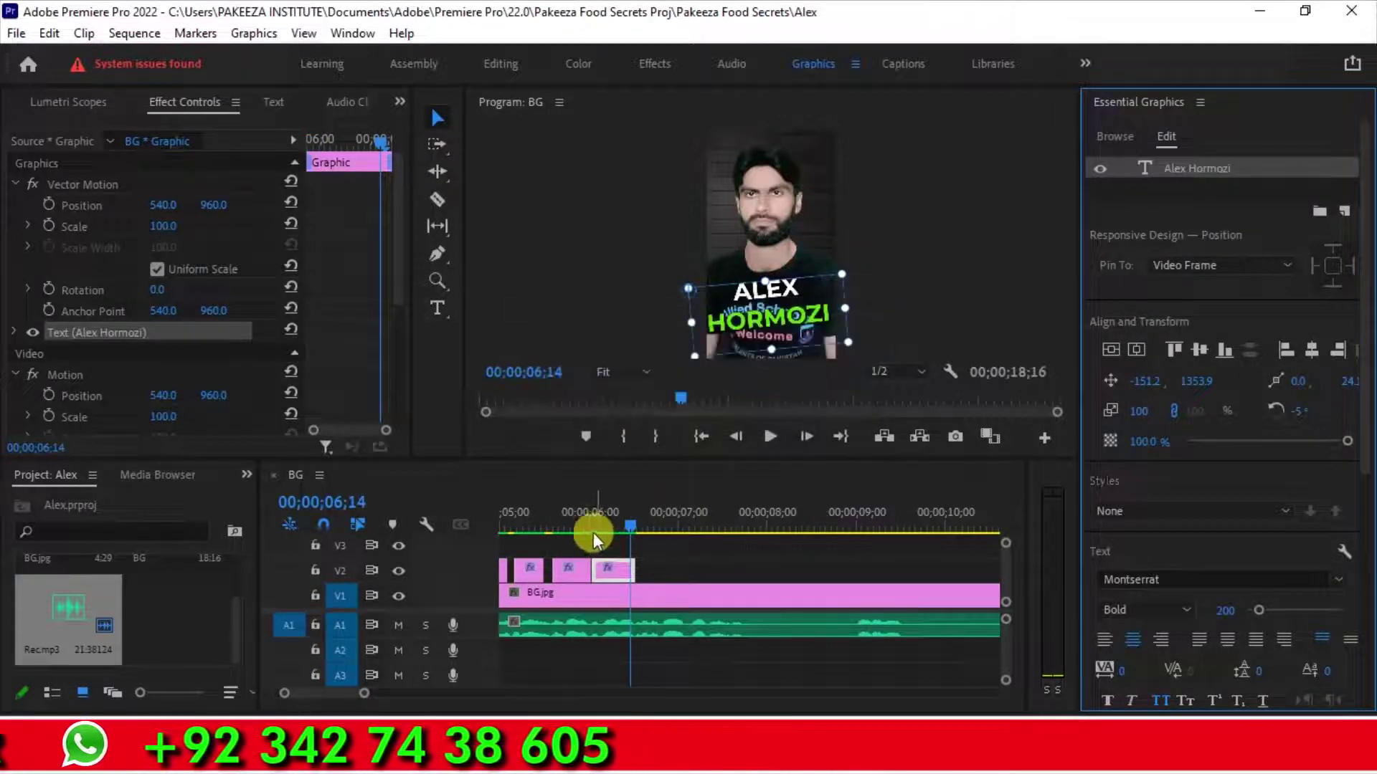
Delete the last caption clip, fill the gap with an Alt-dragged copy of the previous one, and play back.
left_click(584, 529)
left_click(607, 568)
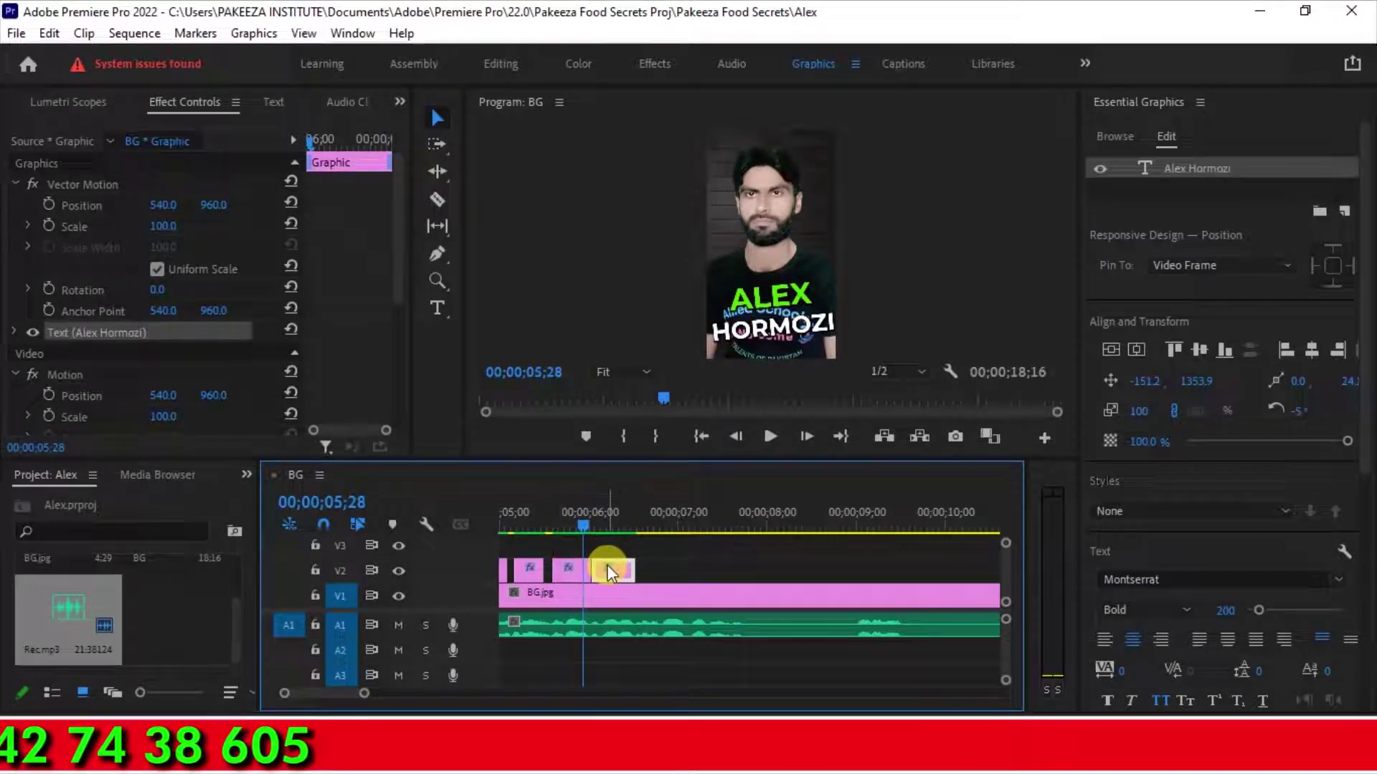
key("Delete")
left_click(579, 571)
mouse_move(577, 569)
left_mouse_down()
mouse_move(672, 571)
mouse_move(605, 570)
left_mouse_up()
key("space")
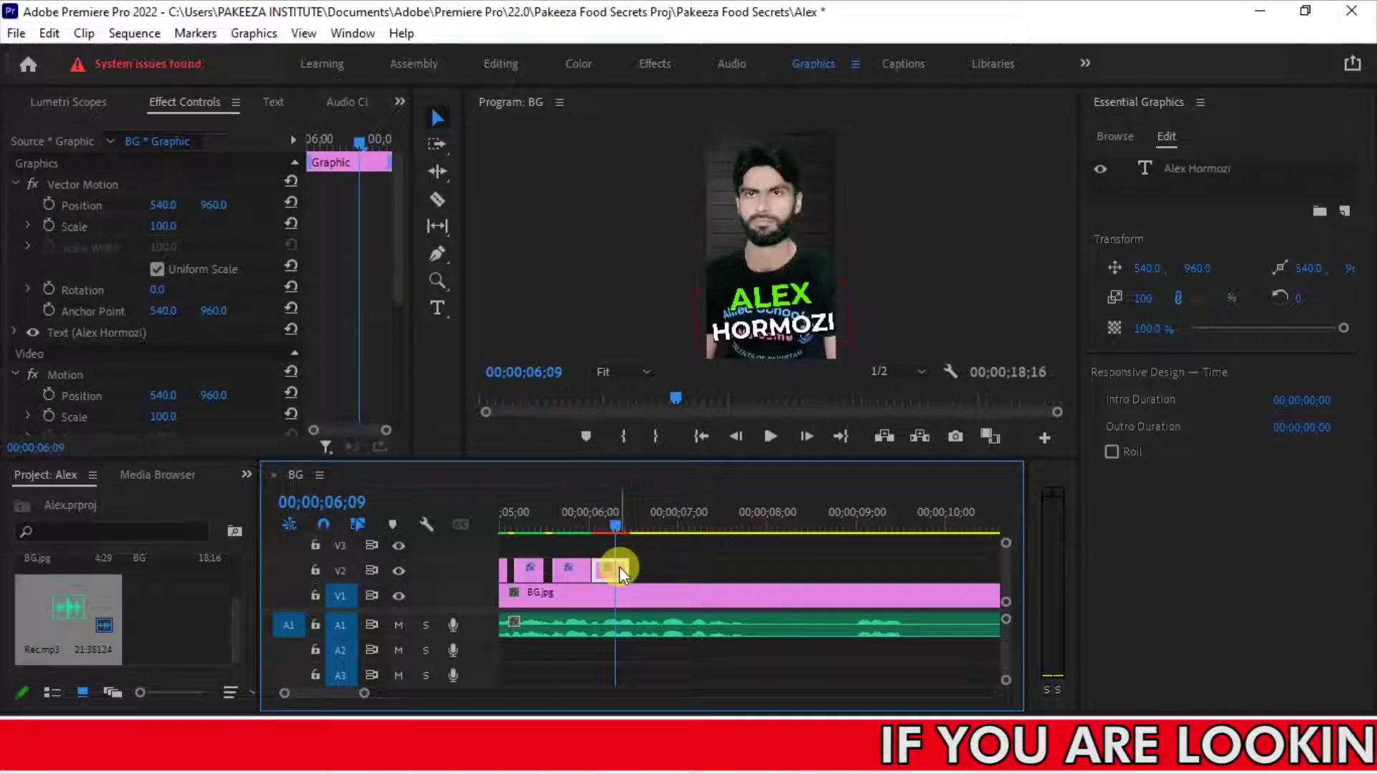
Colour the word HORMOZI bright green (57FA05) in the ALEX HORMOZI caption and save.
double_click(793, 328)
left_click(717, 337)
left_click_drag(1364, 462, 1357, 547)
left_click(1142, 642)
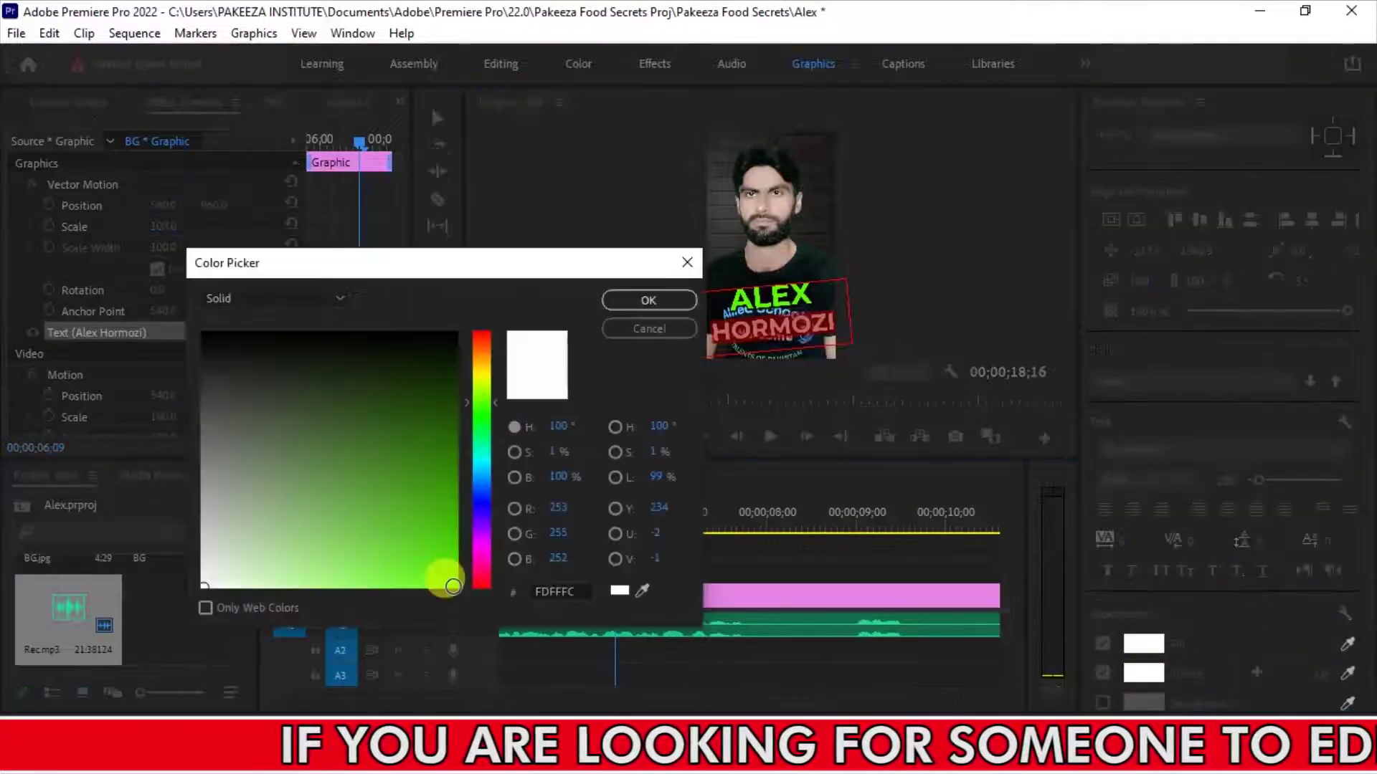
left_click(445, 581)
left_click(649, 300)
key("ctrl+s")
left_click(649, 561)
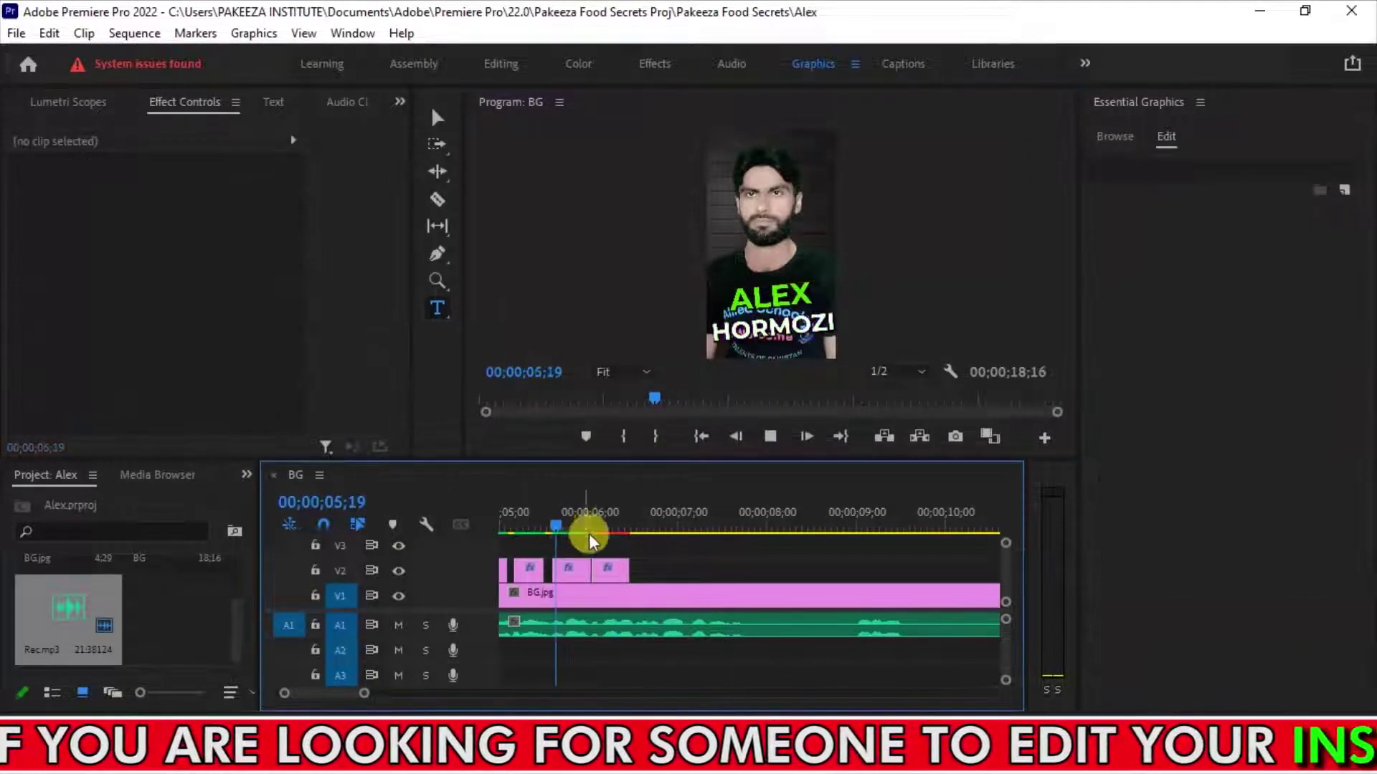
Select the last caption's Alex Hormozi text layer and check its stroke and fill colours, leaving them unchanged.
left_click(620, 570)
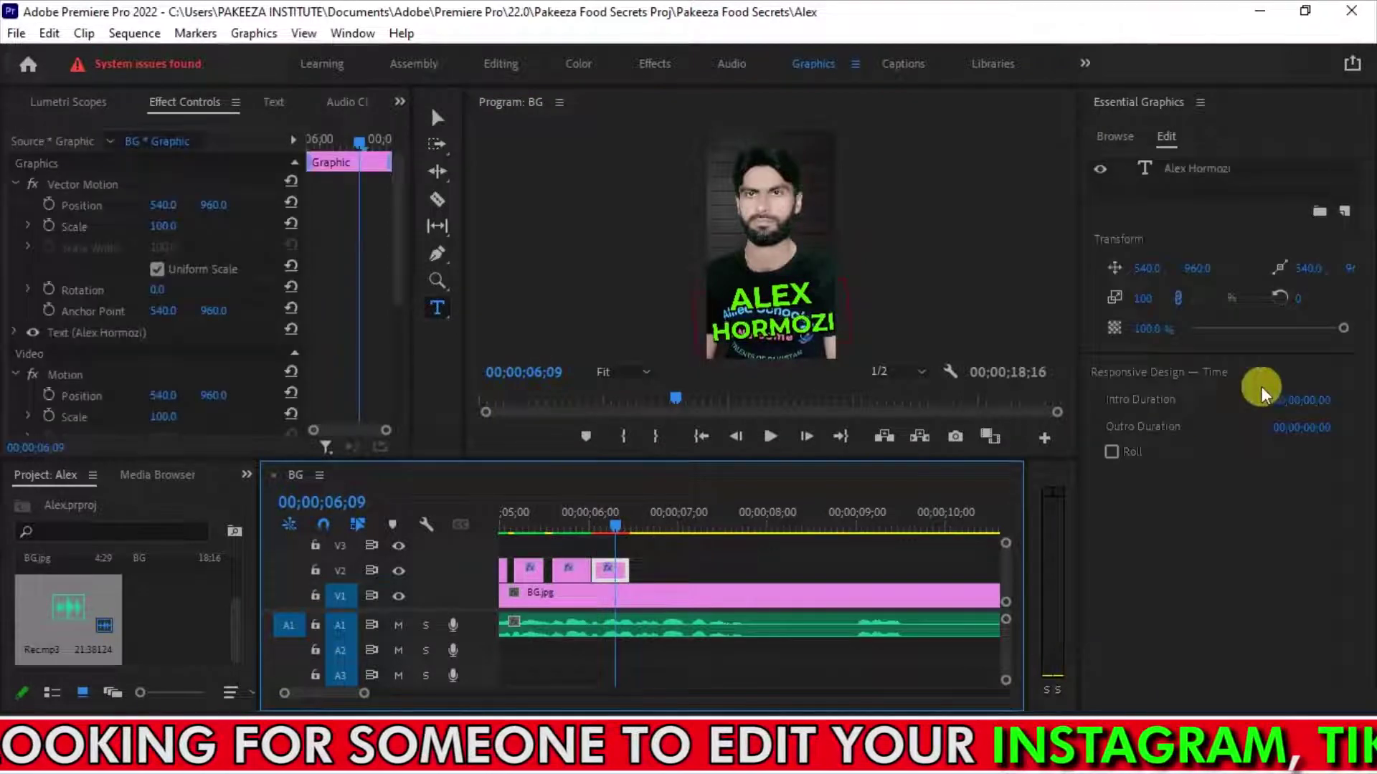
left_click(1187, 169)
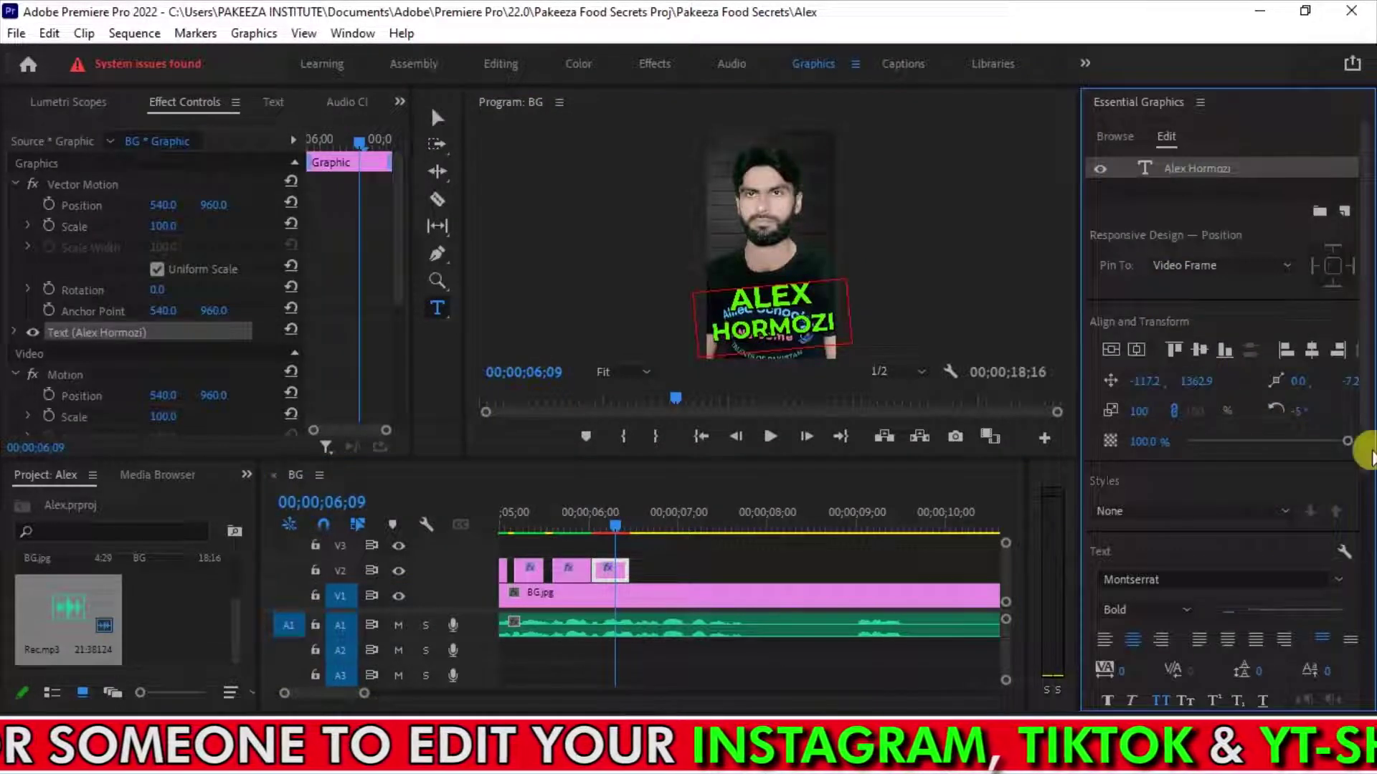
scroll(1173, 603, "down", 3)
left_click(1140, 611)
left_click(595, 322)
left_click(1144, 592)
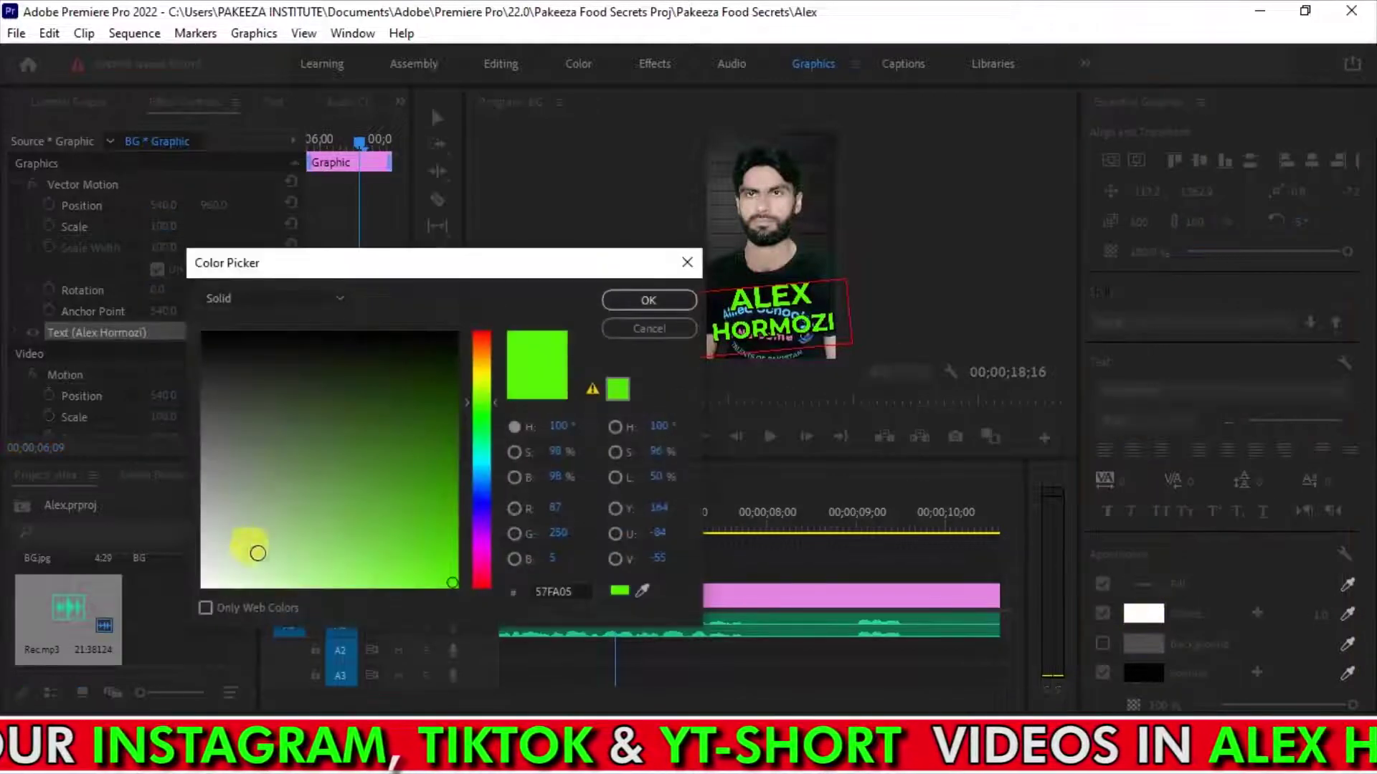
left_click(645, 326)
Set the word ALEX's fill to white and save the project.
left_click(1143, 585)
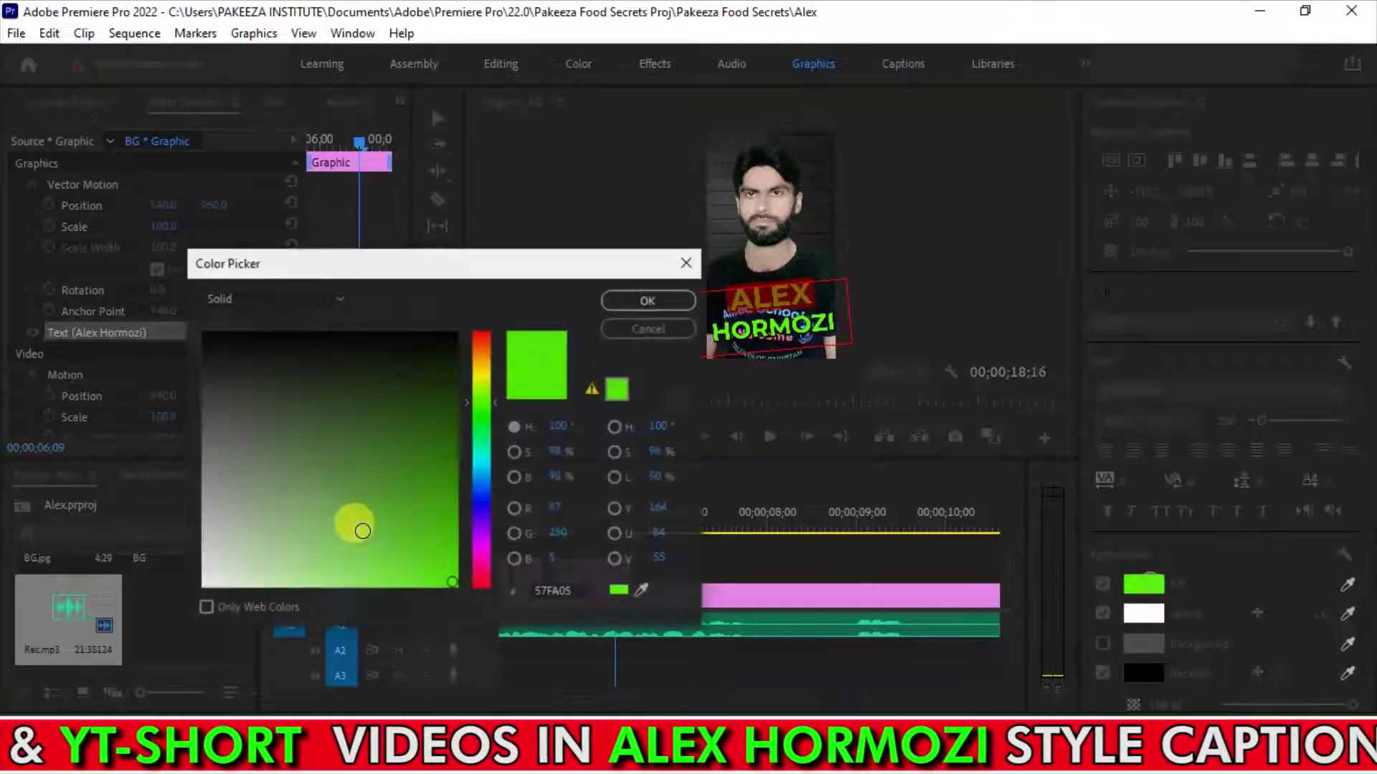
left_click(200, 583)
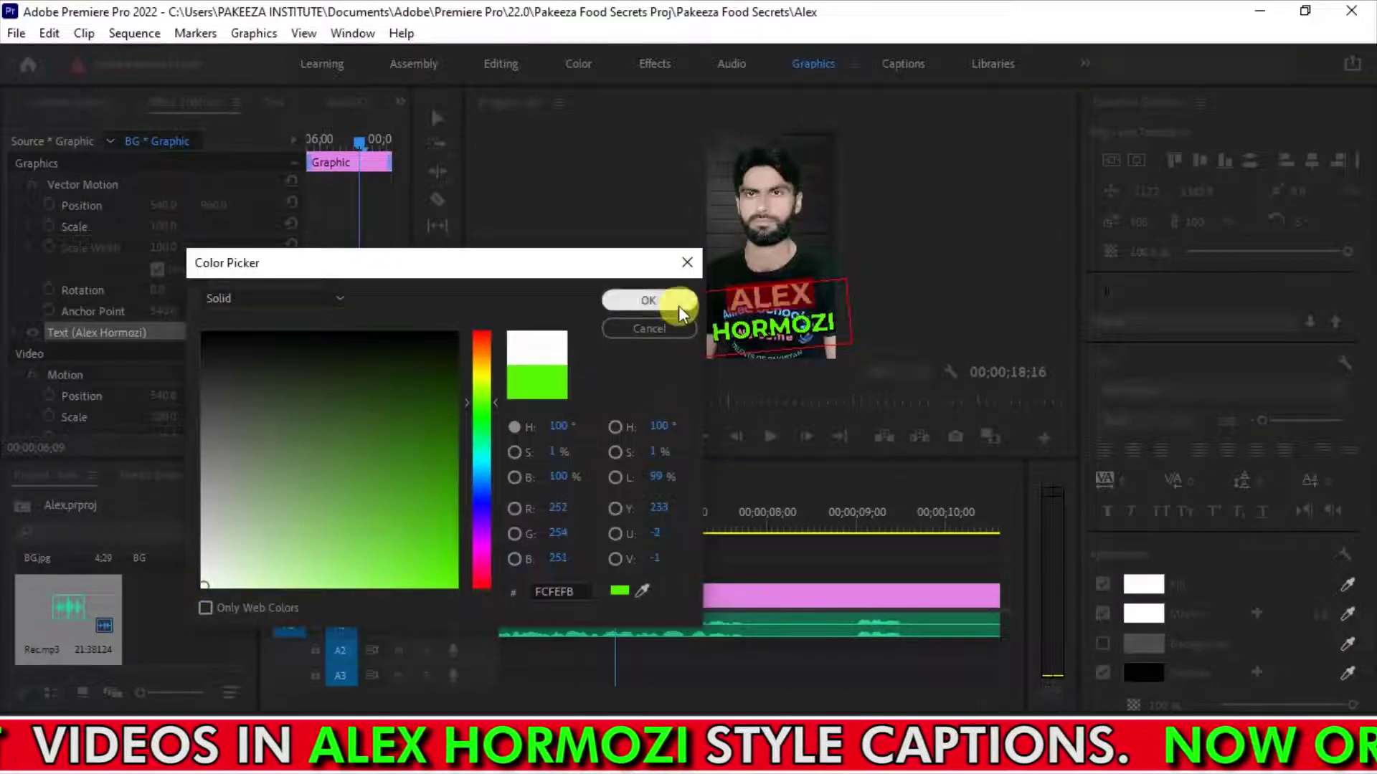
left_click(645, 300)
key("ctrl+s")
Play back the captions from 05;14 and check the Notepad caption script.
left_click(542, 523)
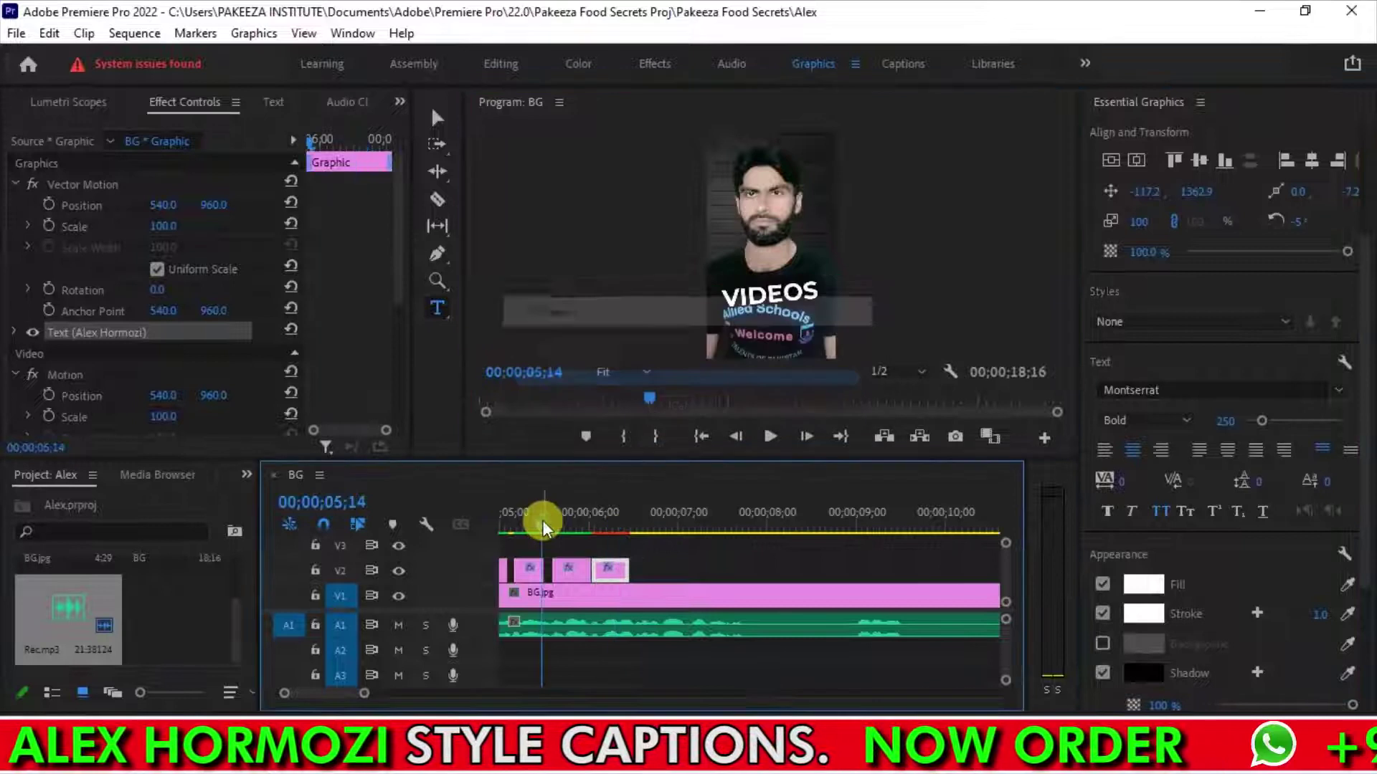
key("space")
key("space")
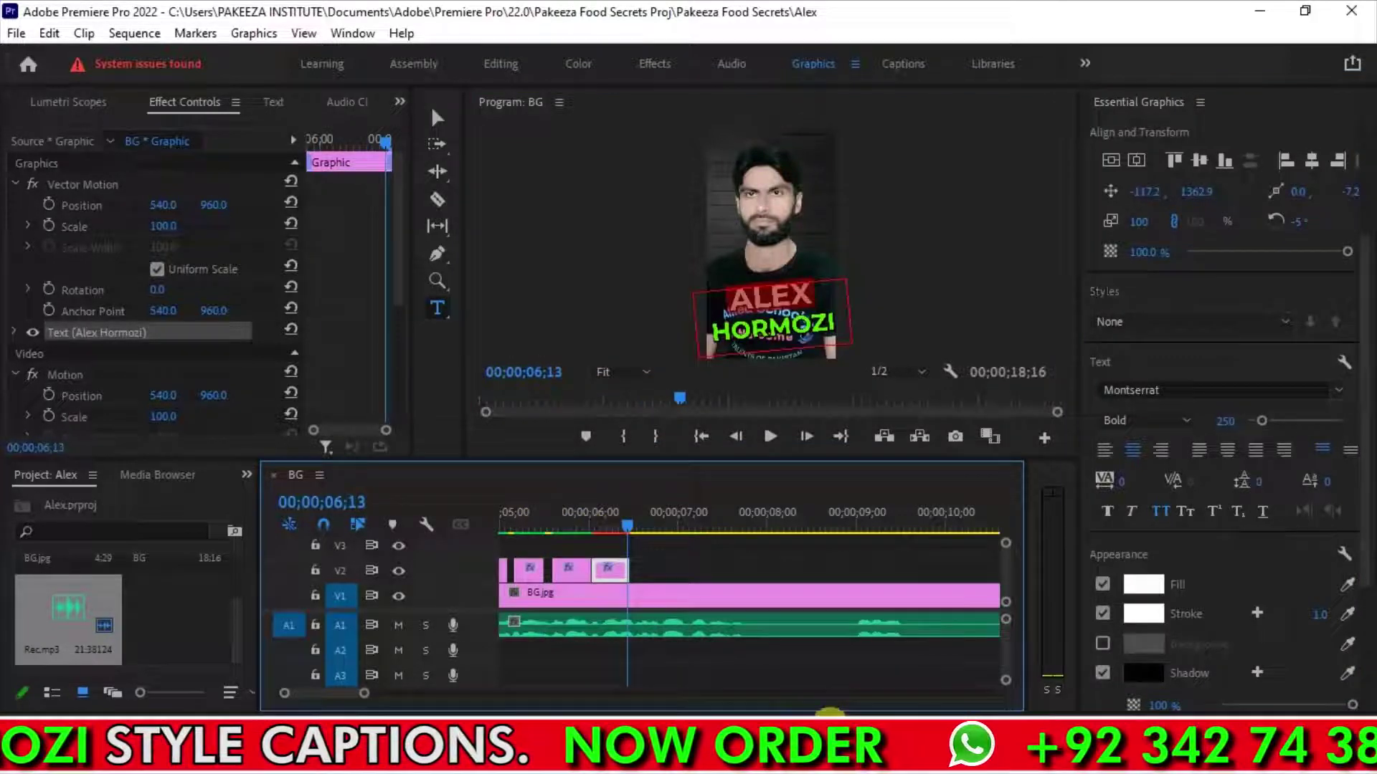
left_click(829, 756)
left_click(635, 664)
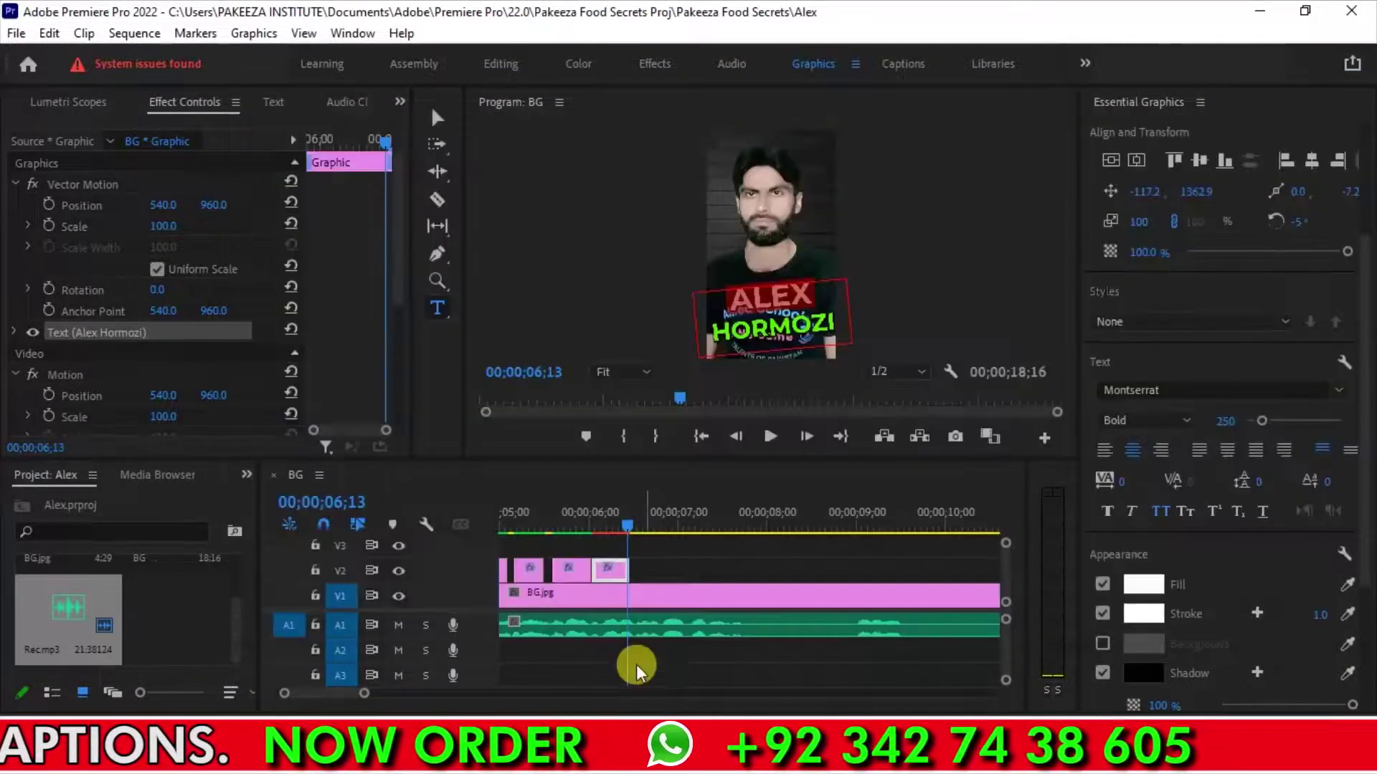
Alt-drag a copy of a V2 caption clip further right and start editing its text.
left_click_drag(532, 575, 642, 575)
left_click(643, 524)
left_click(768, 296)
Replace the copied caption's text with 'style' and adjust its font size.
key("ctrl+a")
type("style")
key("ctrl+s")
left_click(1229, 615)
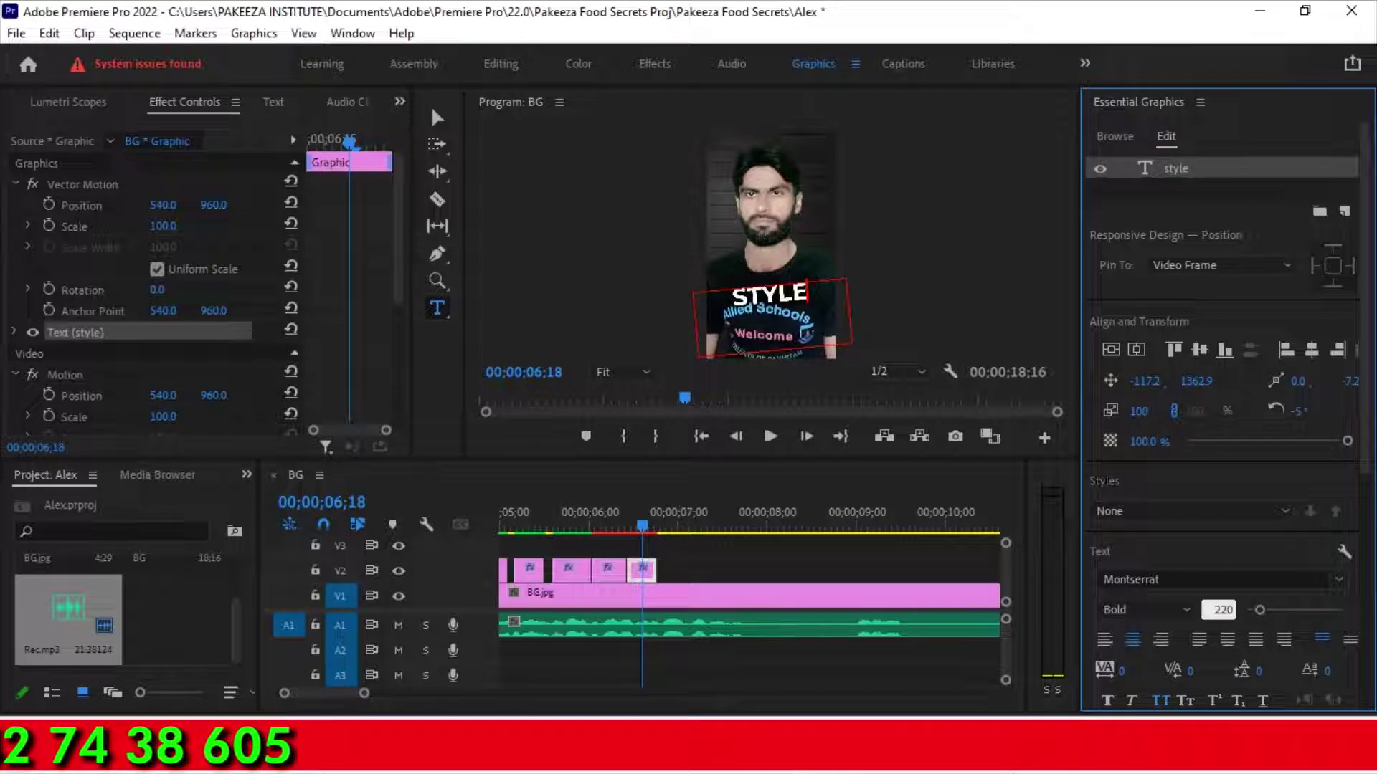
left_click(776, 567)
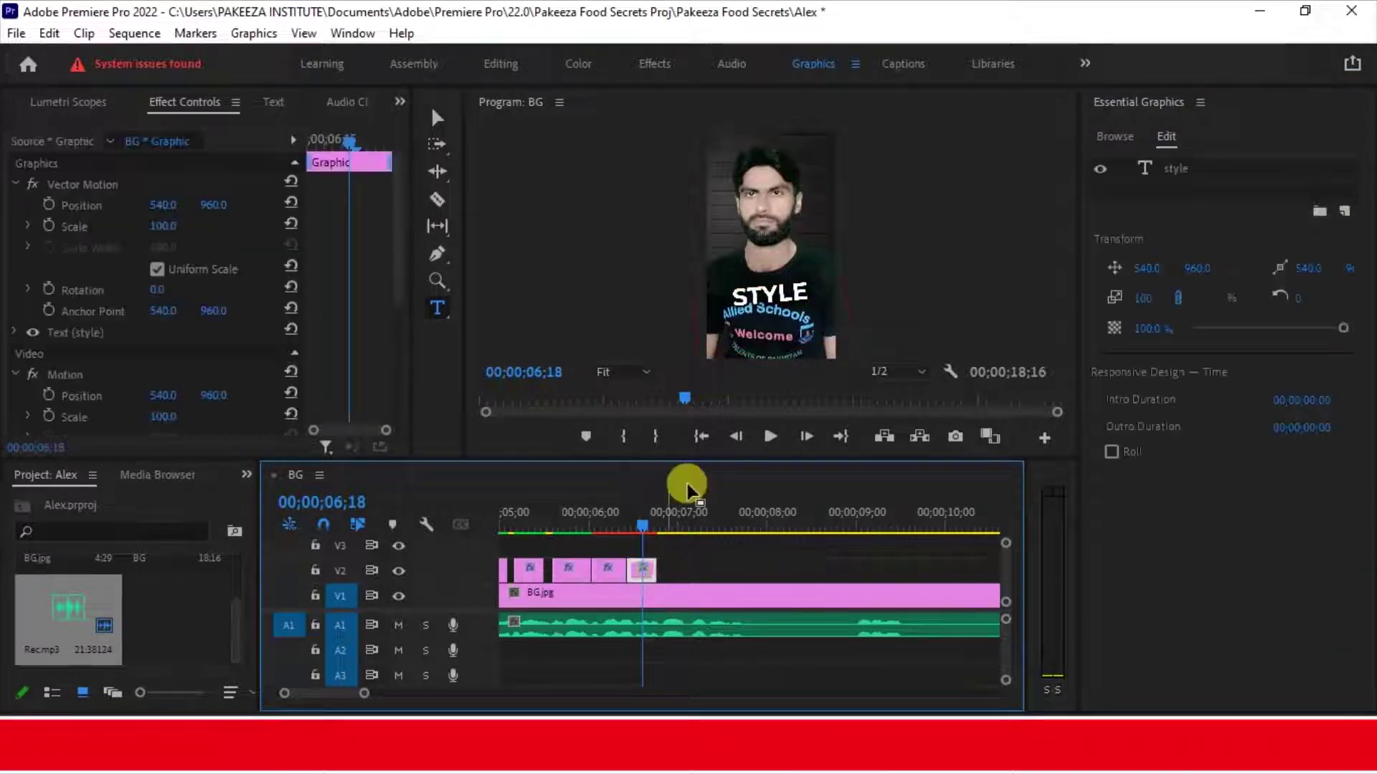
Give the STYLE text layer a green fill and save the project.
left_click(1165, 170)
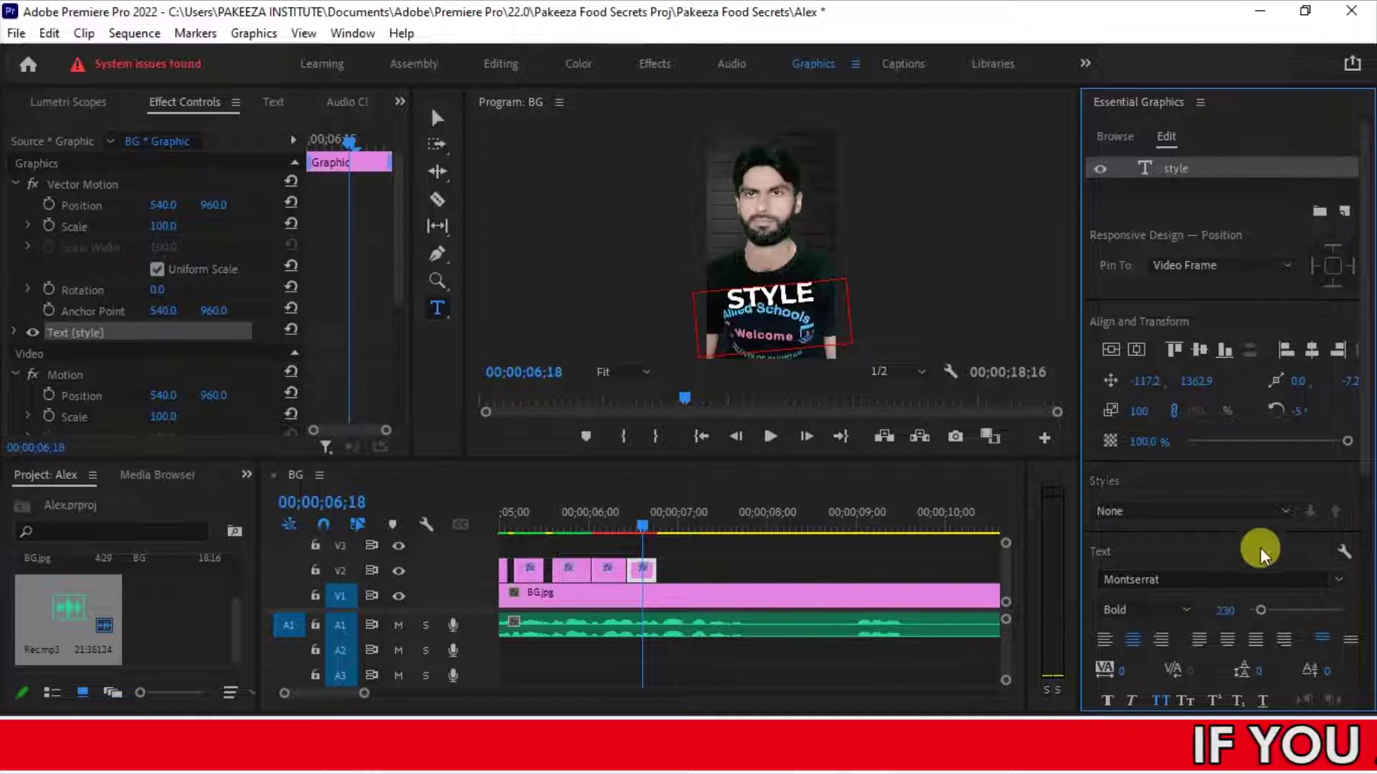
scroll(1133, 652, "down", 2)
left_click(1139, 667)
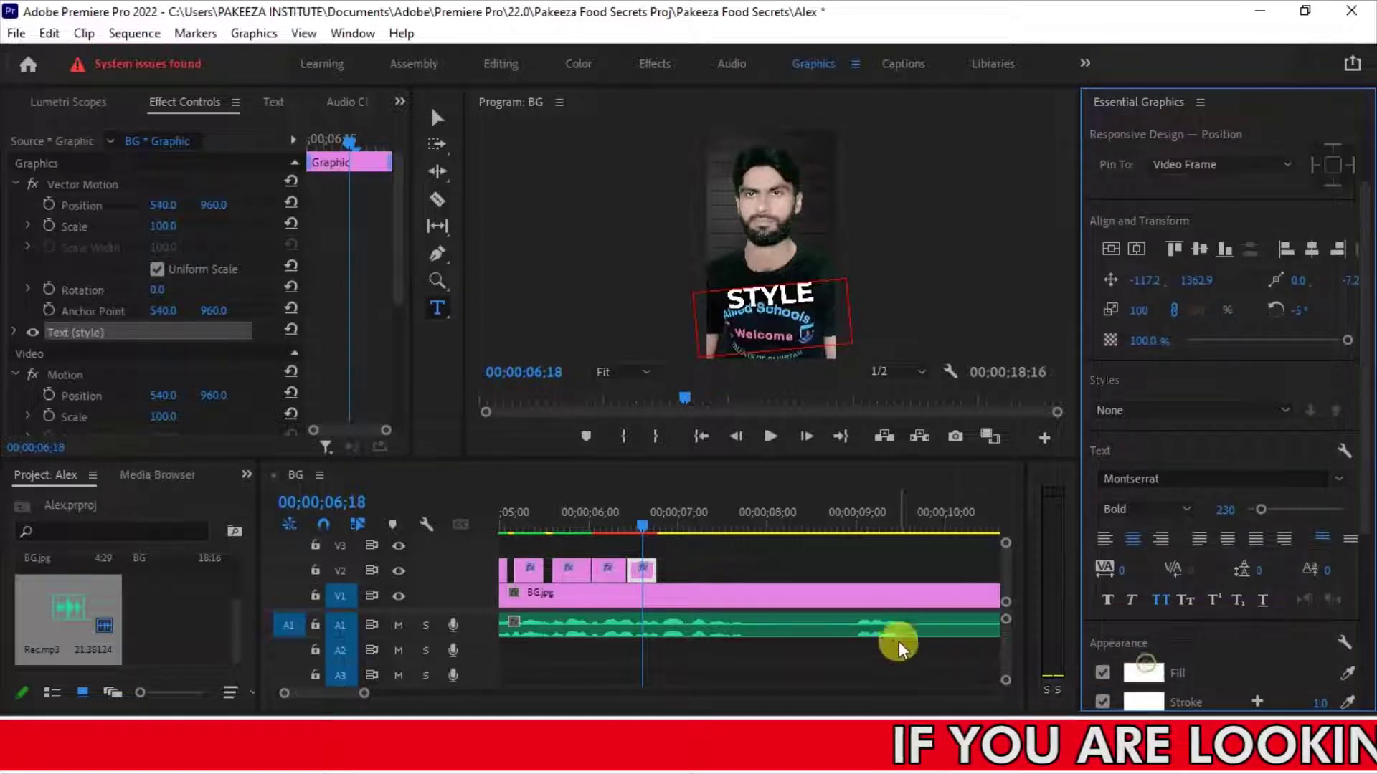
left_click(454, 582)
left_click(644, 303)
key("ctrl+s")
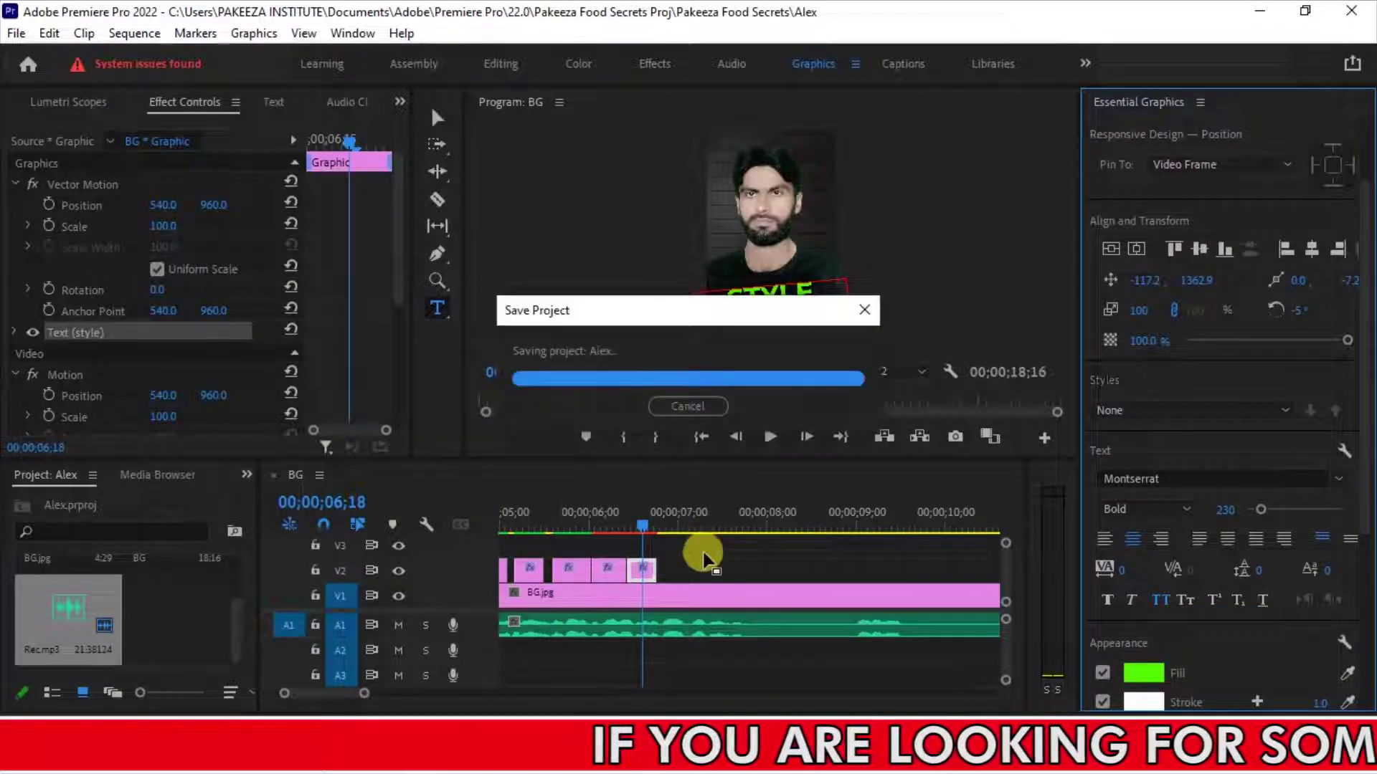
left_click(703, 552)
Extend the STYLE caption clip by five frames and replay to check timing up to 07;20.
key("space")
key("space")
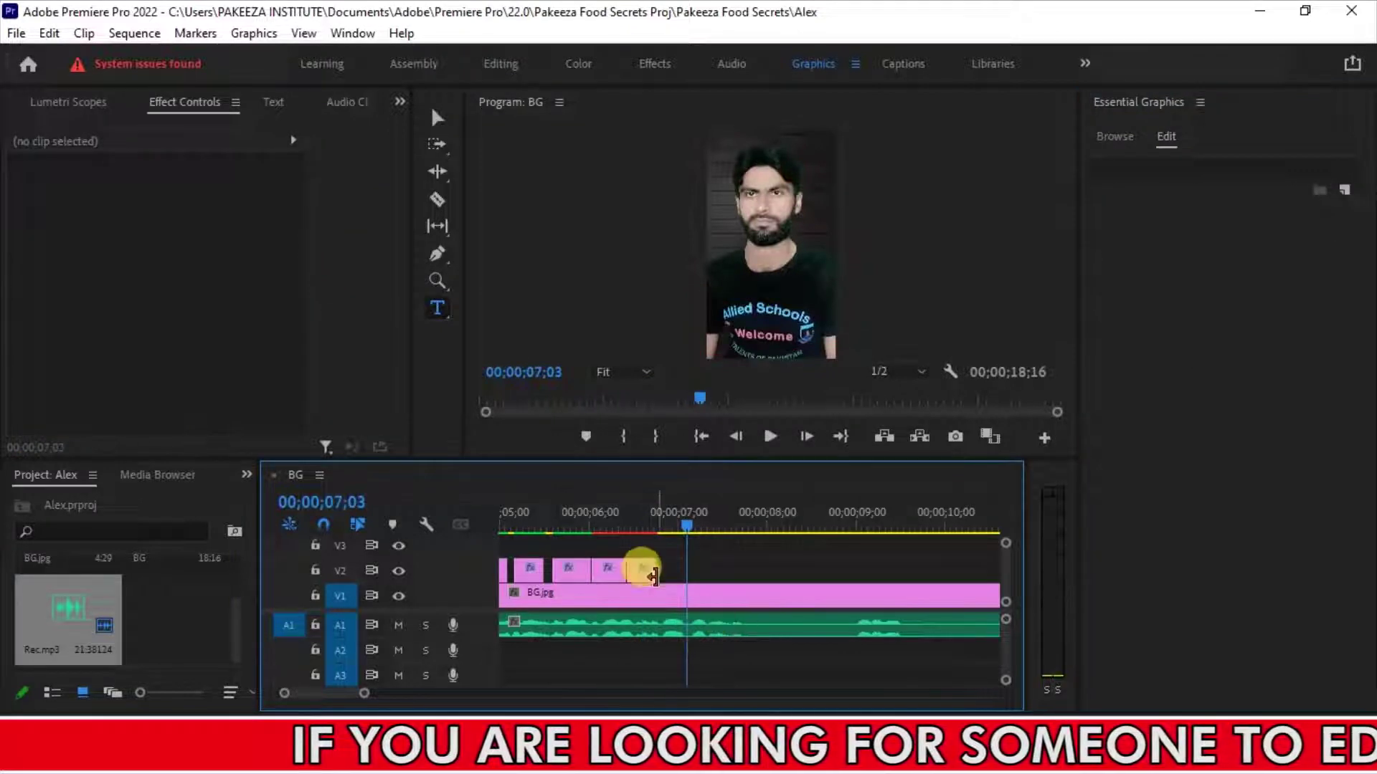
left_click(614, 523)
key("space")
key("space")
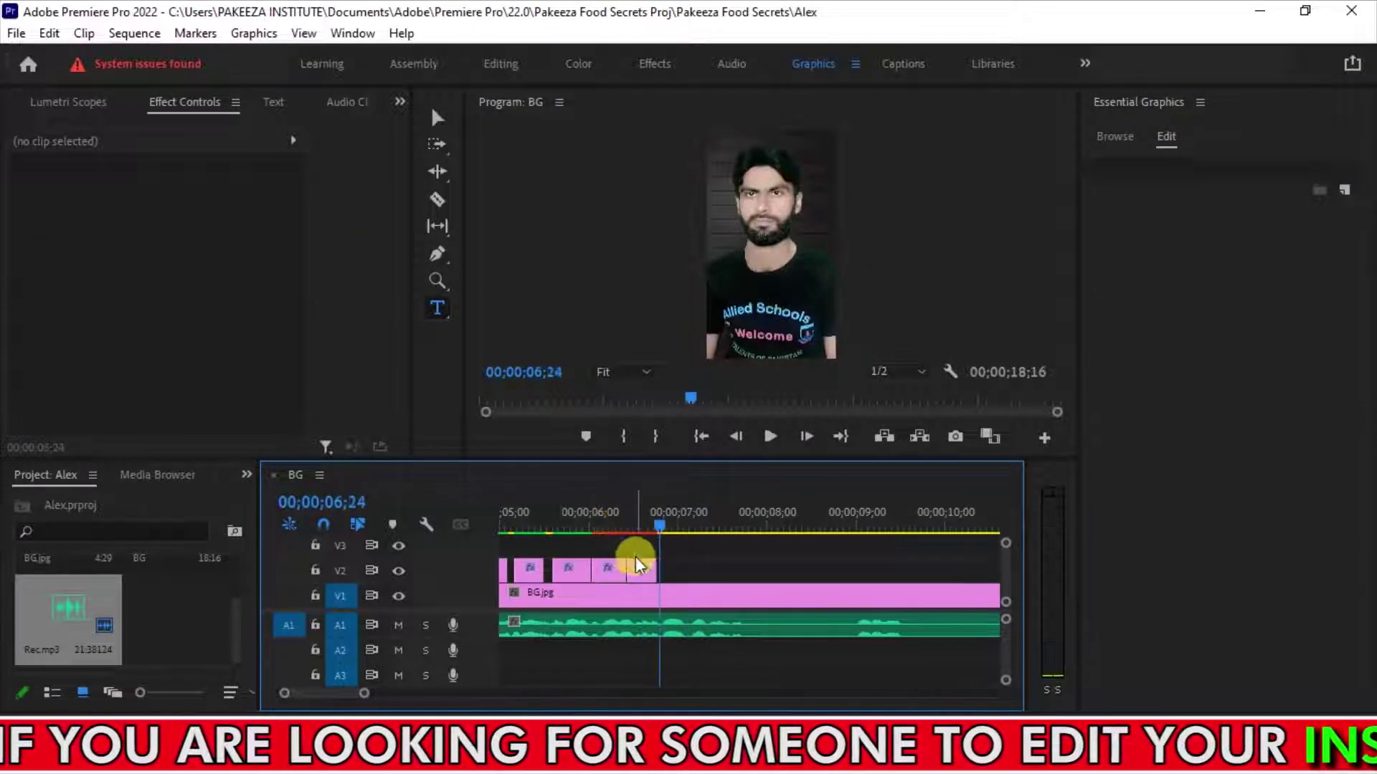
mouse_move(655, 566)
left_mouse_down()
mouse_move(605, 564)
mouse_move(639, 570)
left_mouse_up()
left_click(571, 524)
key("space")
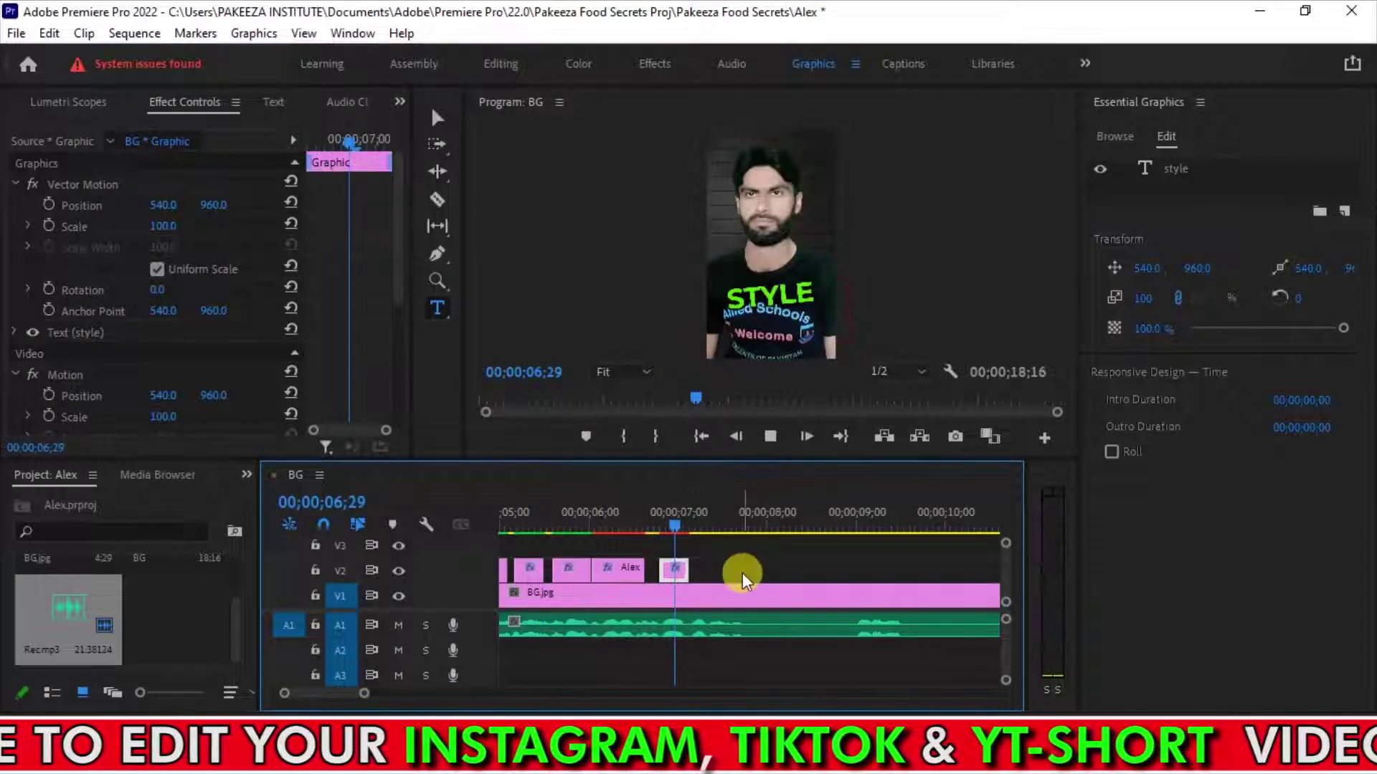
key("space")
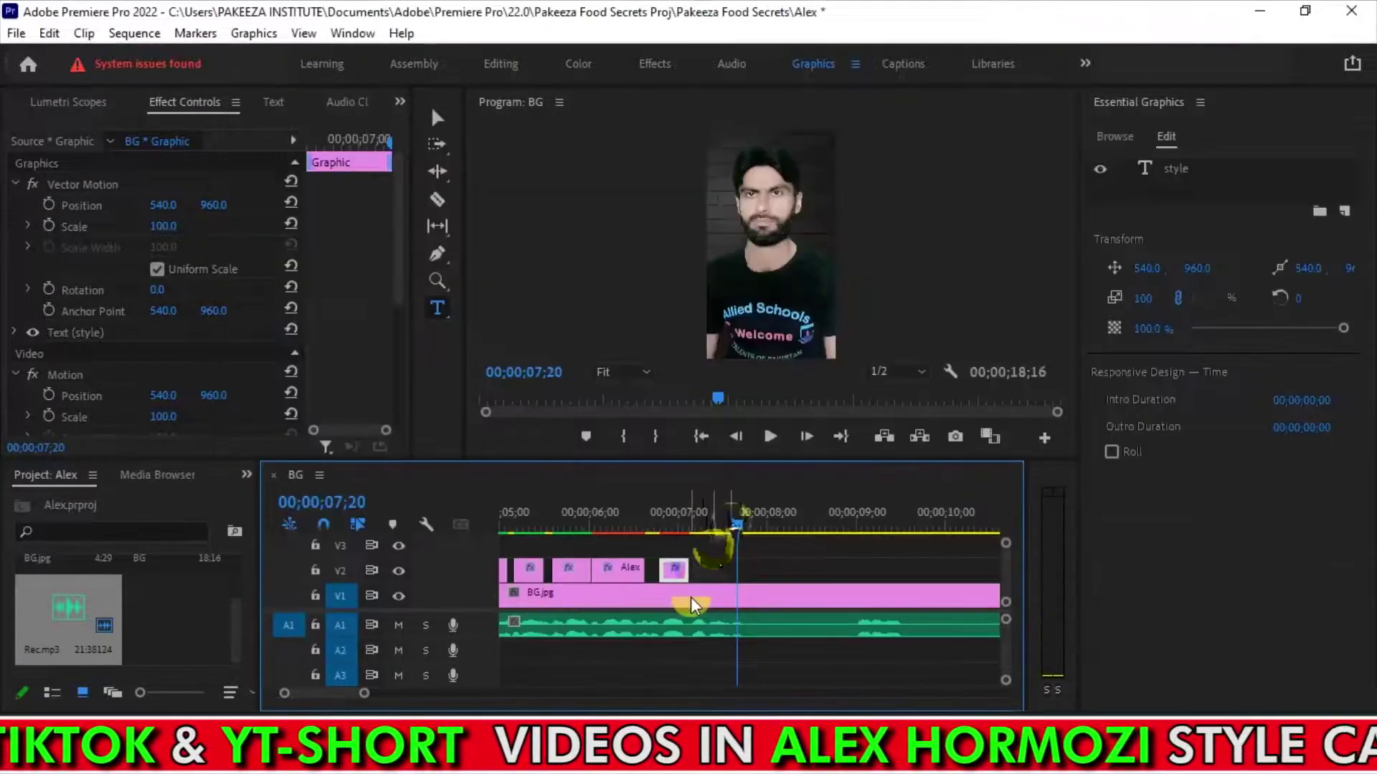
Duplicate the caption clip at 07;07 to create the CAPTIONS word after STYLE.
left_click_drag(696, 530, 693, 527)
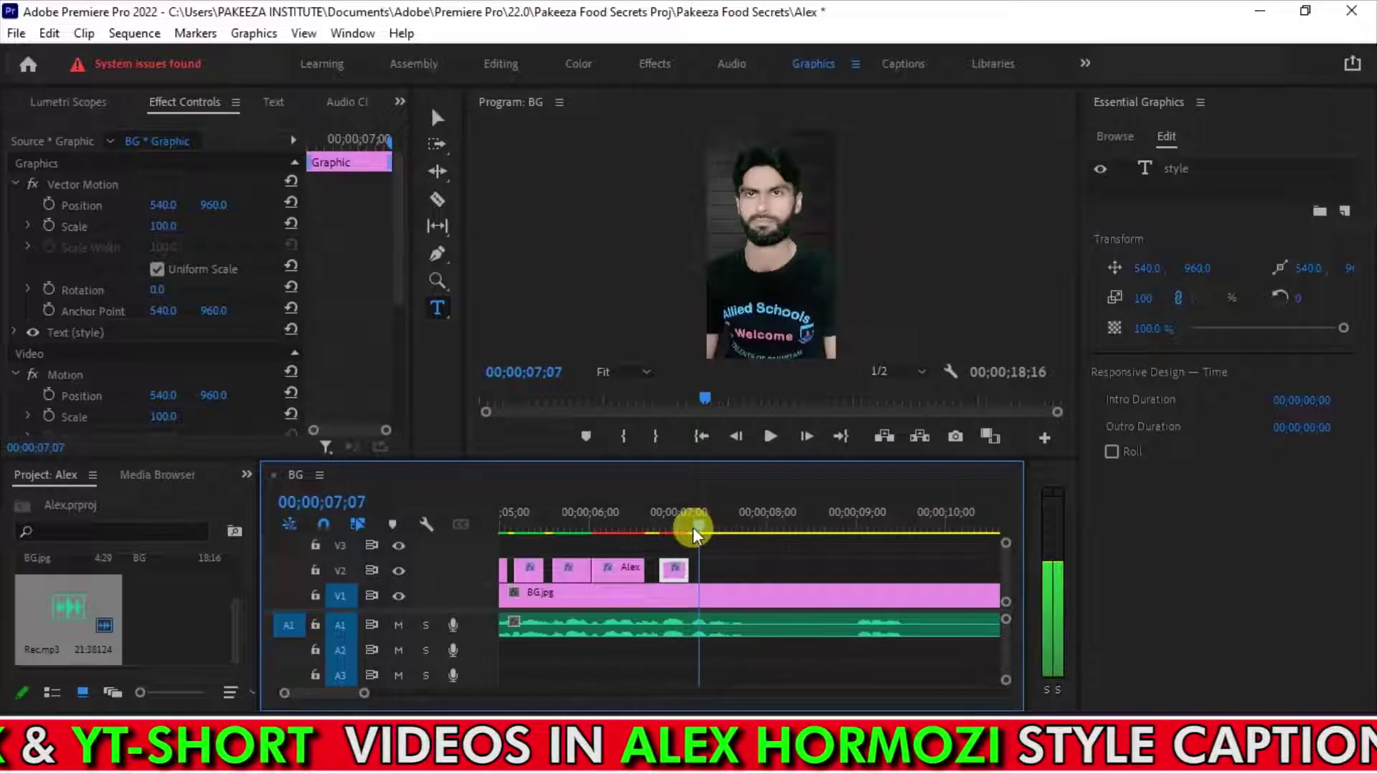
left_click_drag(673, 573, 710, 566)
left_click(710, 530)
left_click(710, 570)
left_click(773, 294)
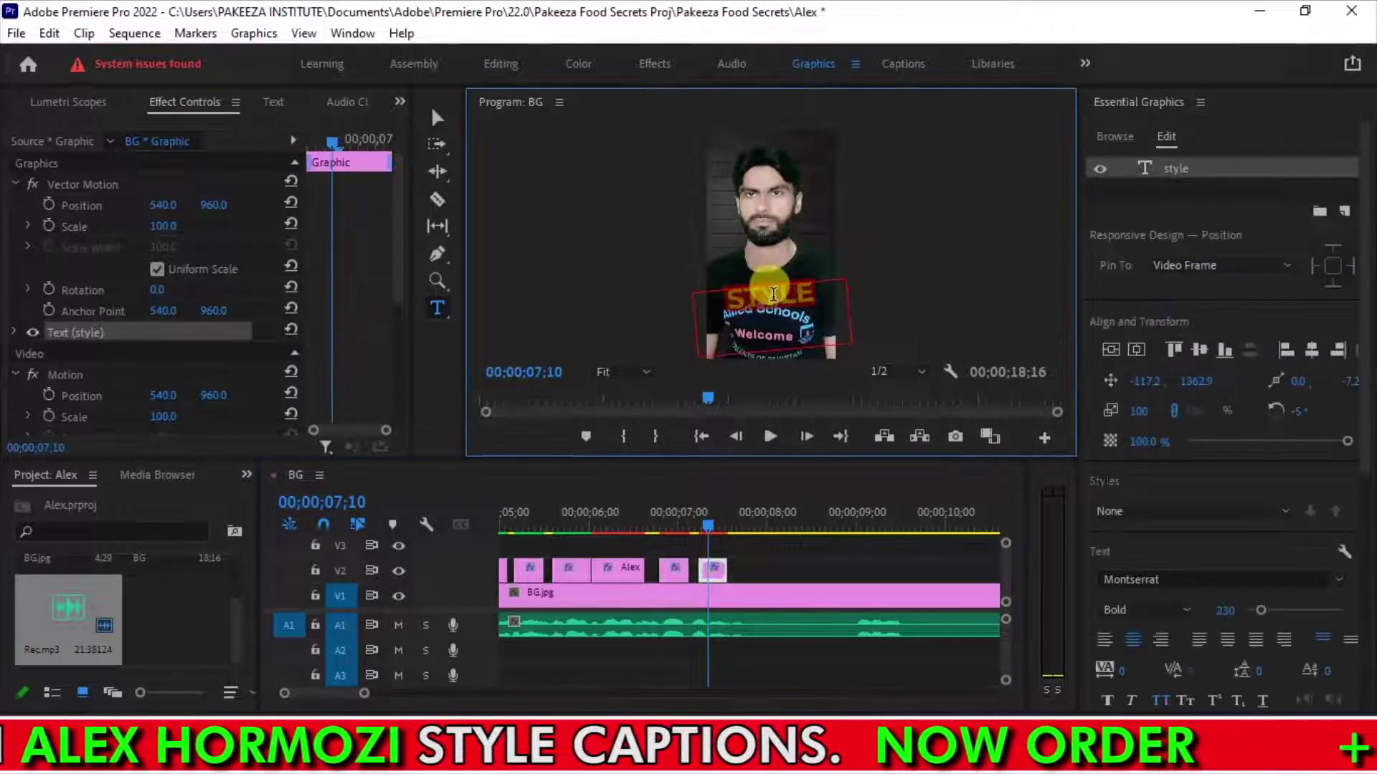
key("ctrl+s")
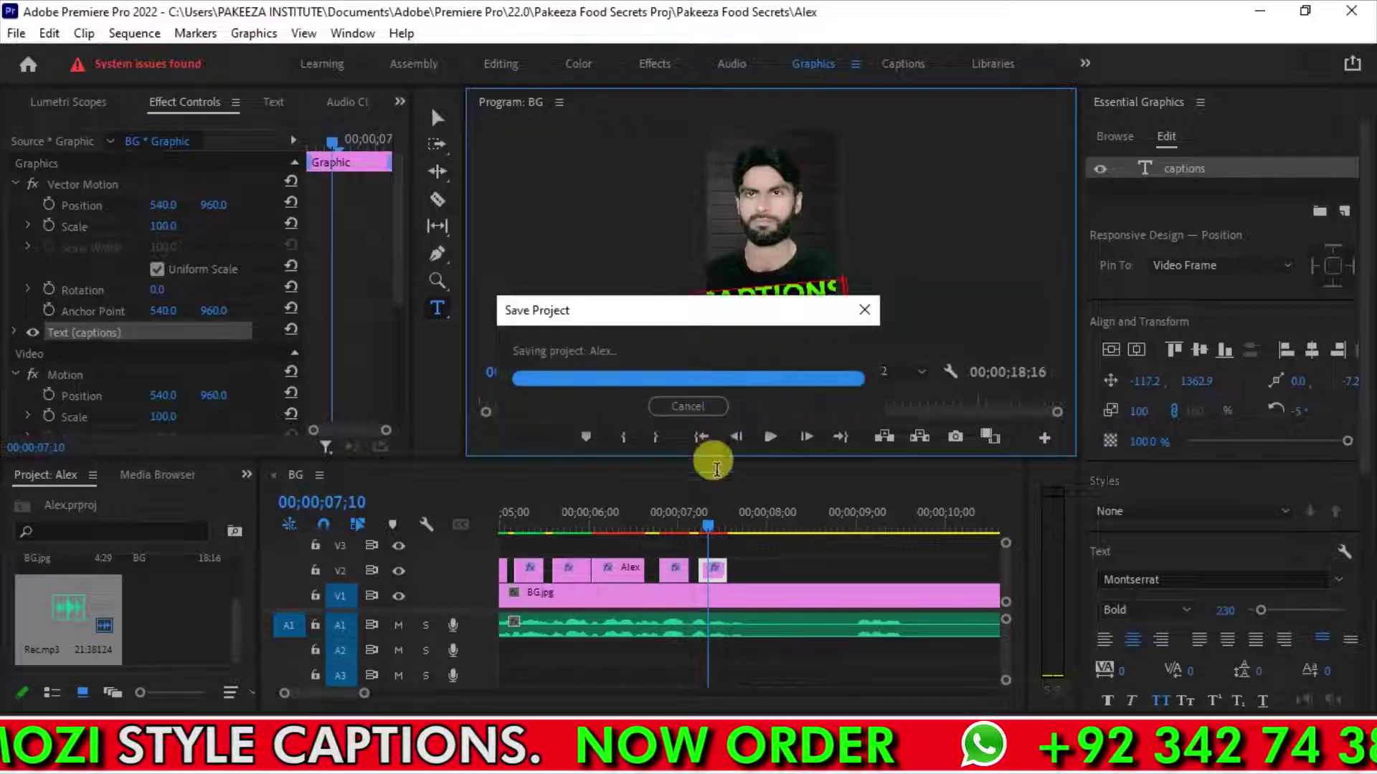
left_click(435, 119)
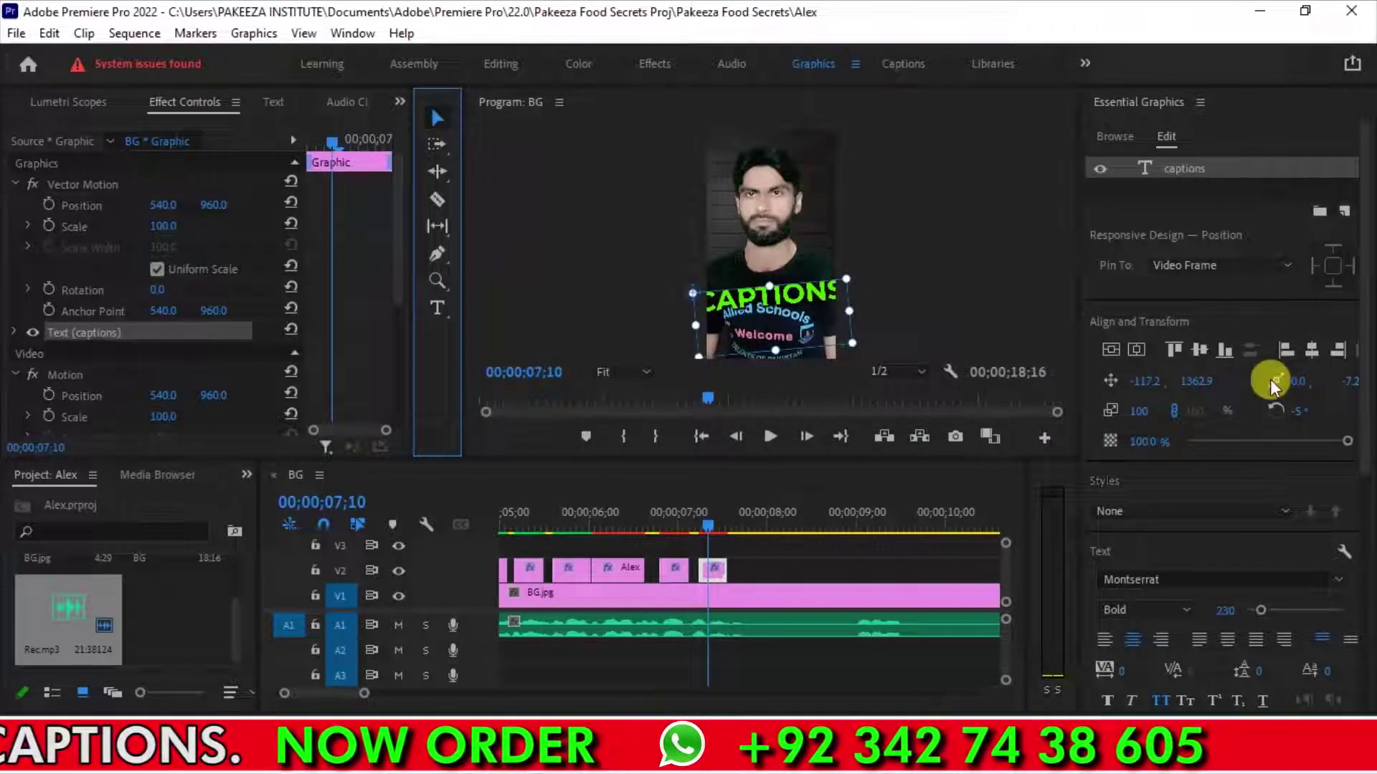
Move the CAPTIONS text lower and right on the frame and lengthen its clip slightly.
scroll(1359, 494, "down", 3)
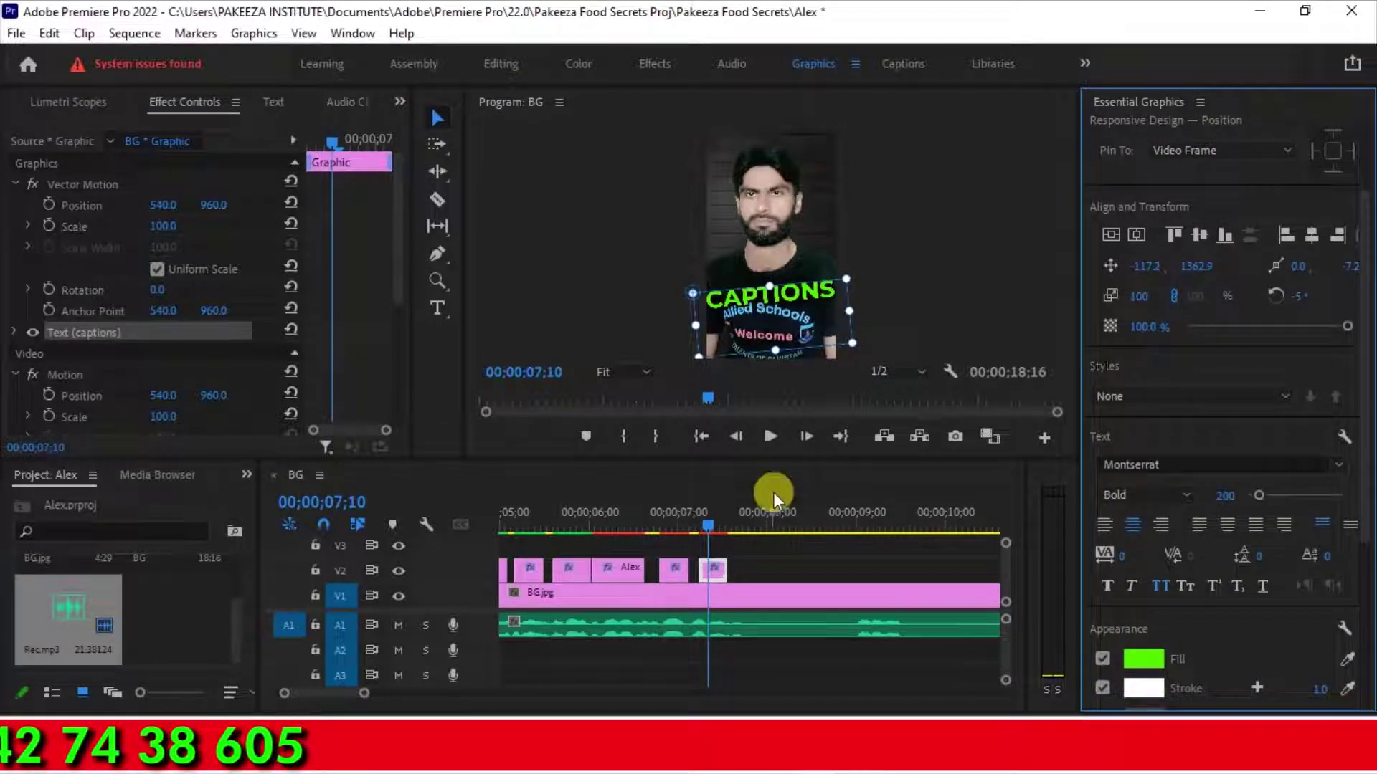
left_click_drag(748, 307, 756, 314)
left_click(1219, 494)
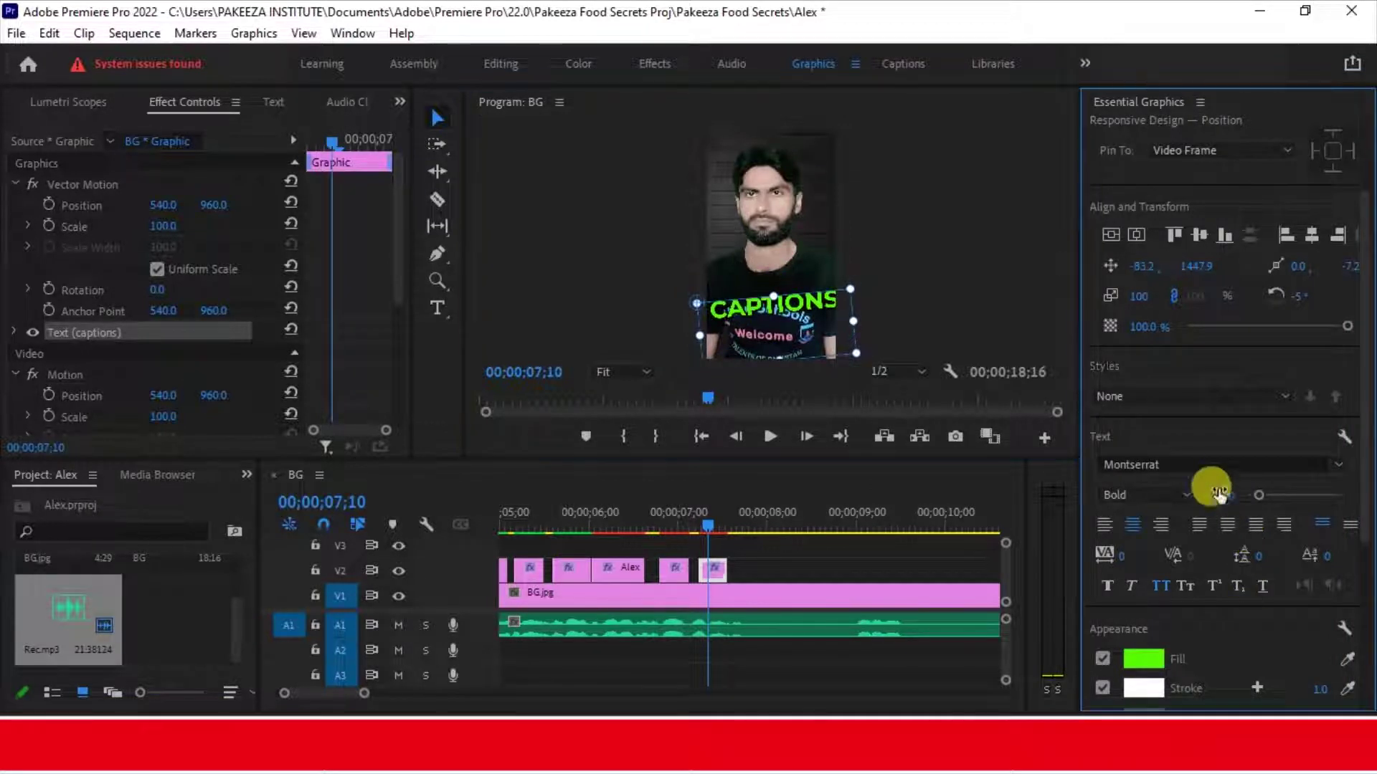
left_click(800, 310)
left_click(1219, 493)
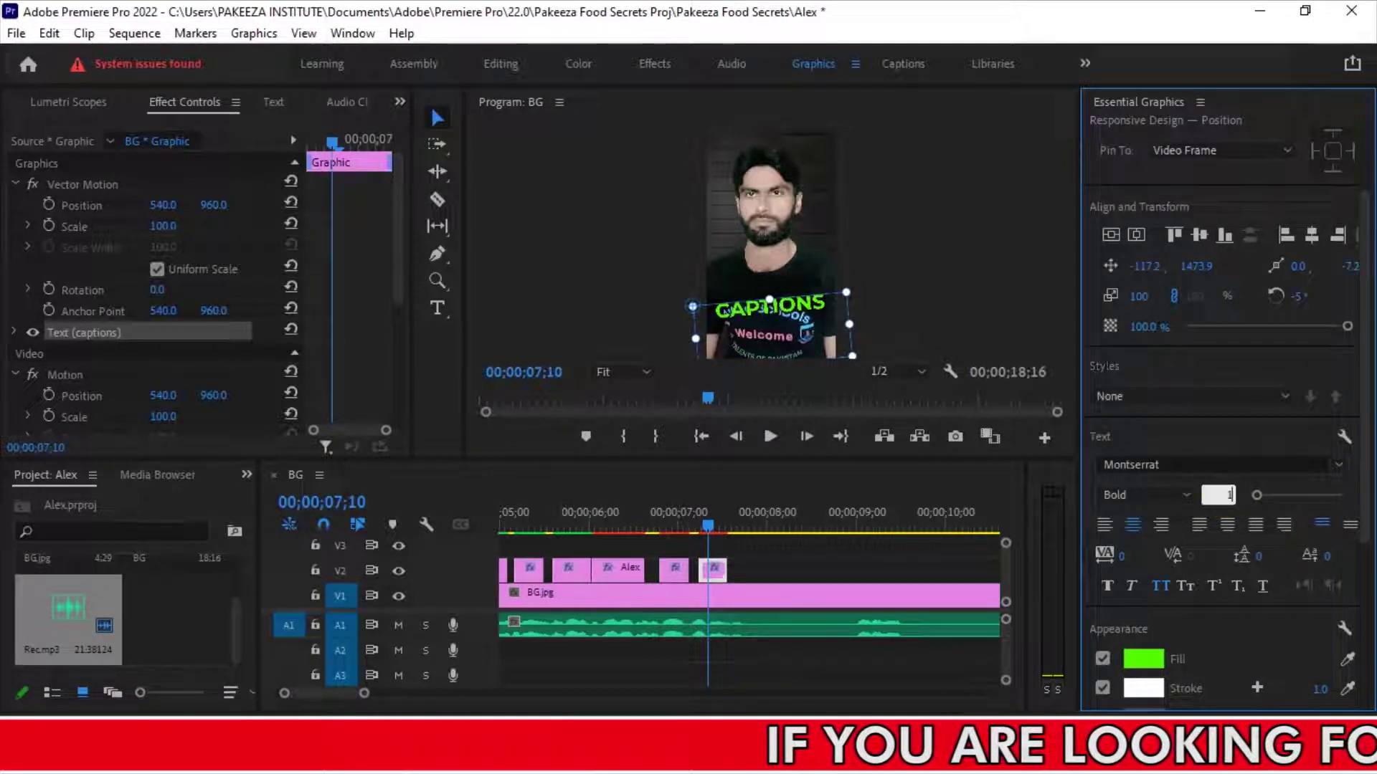
left_click(1223, 495)
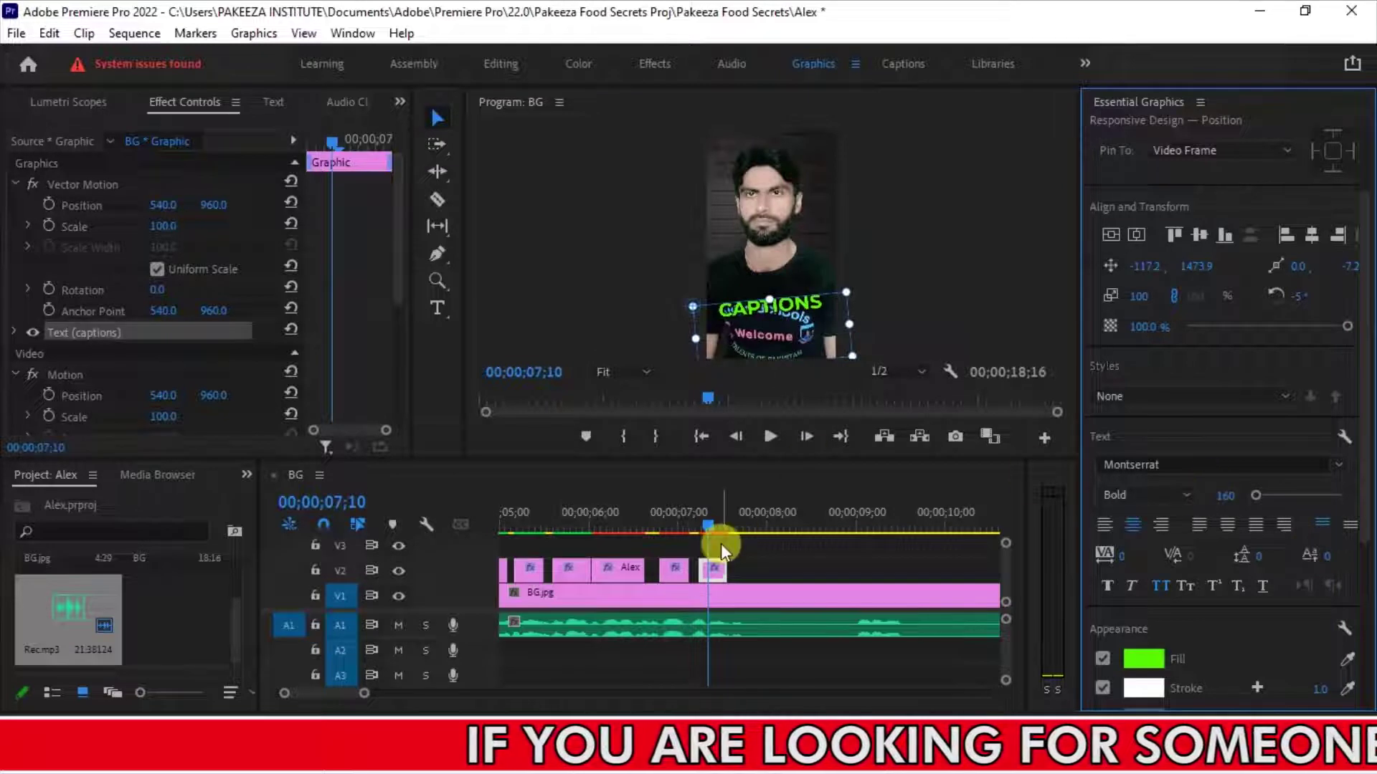
left_click_drag(723, 566, 727, 525)
Split the CAPTIONS clip at 07;13, set the later piece's font size to 180, and save.
key("c")
left_click(716, 568)
key("v")
left_click(734, 569)
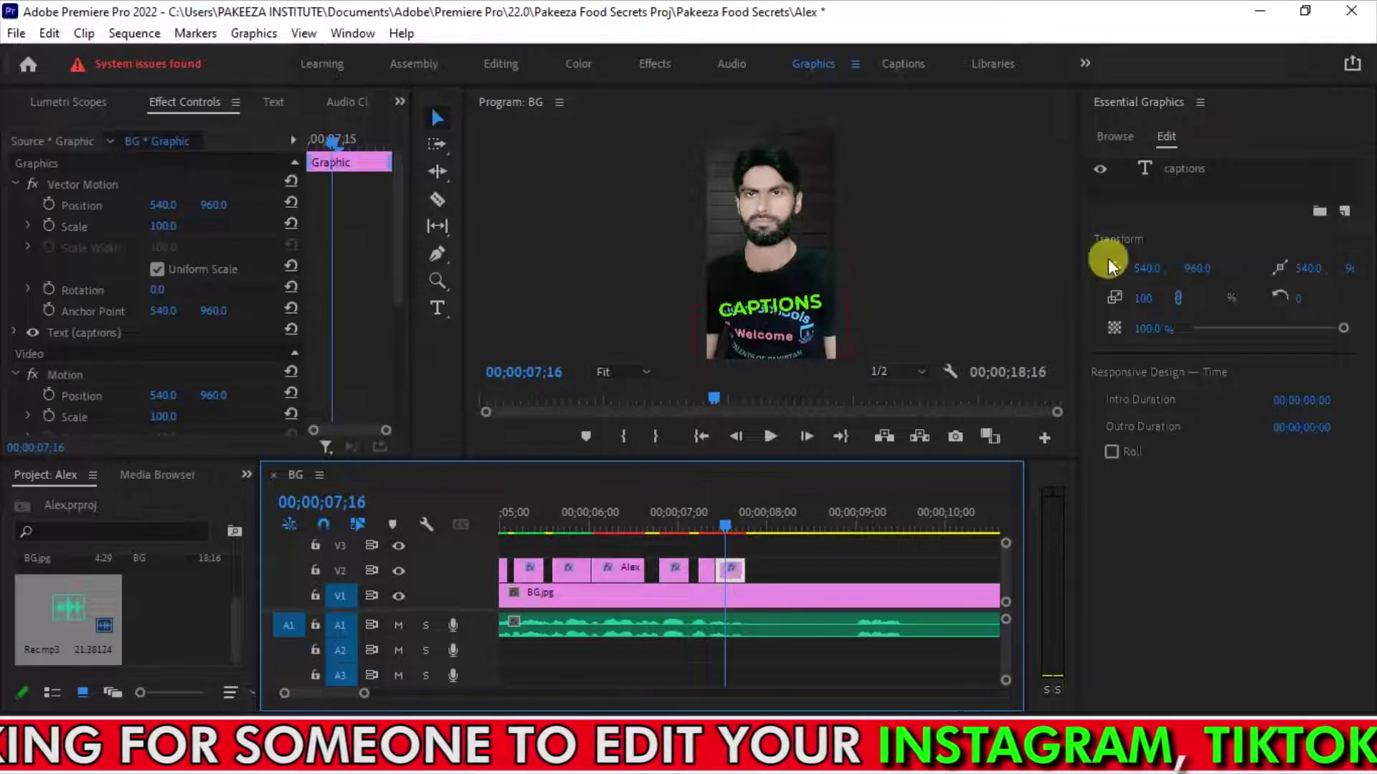
left_click(1176, 171)
left_click(1218, 608)
type("1180")
key("Return")
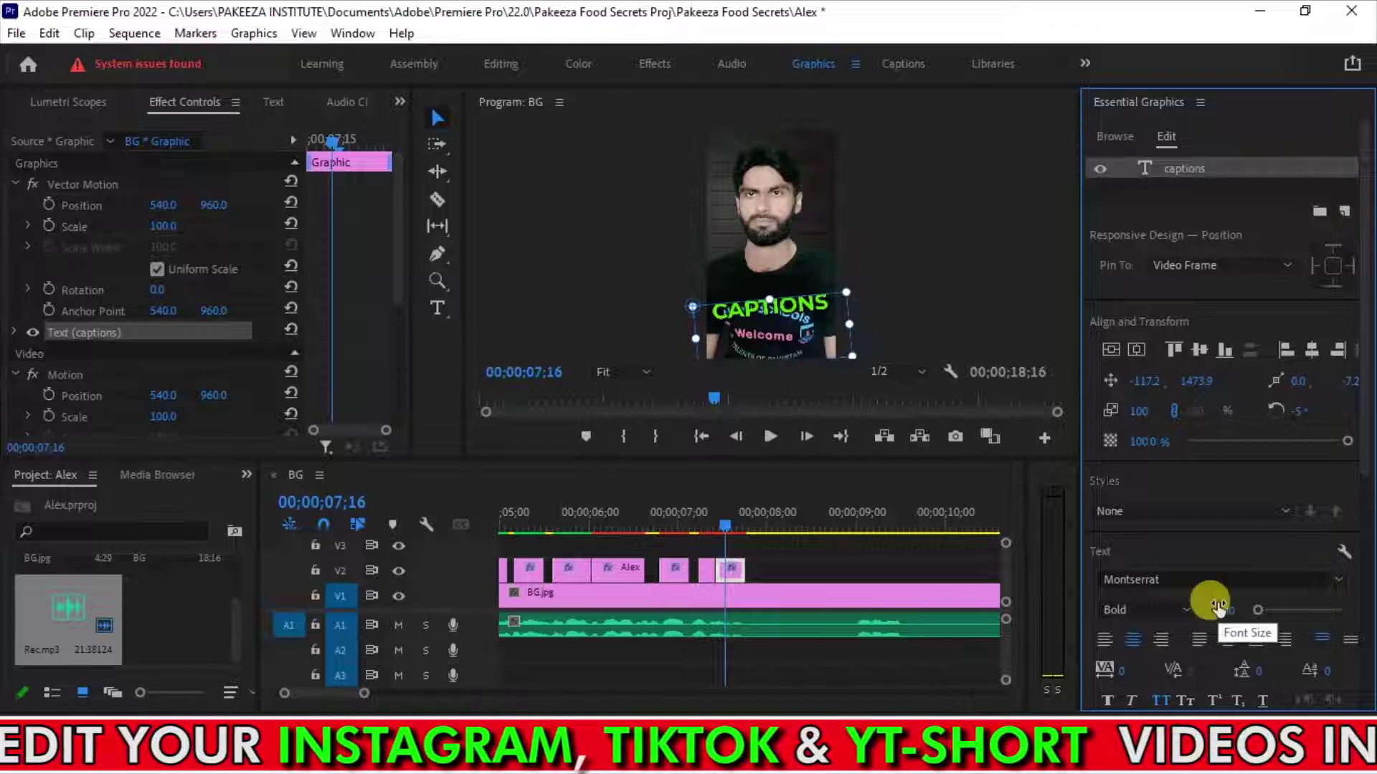
key("ctrl+s")
Razor the Rec.mp3 voice audio around 08;00, ripple-delete the cut piece, and save.
left_click(654, 522)
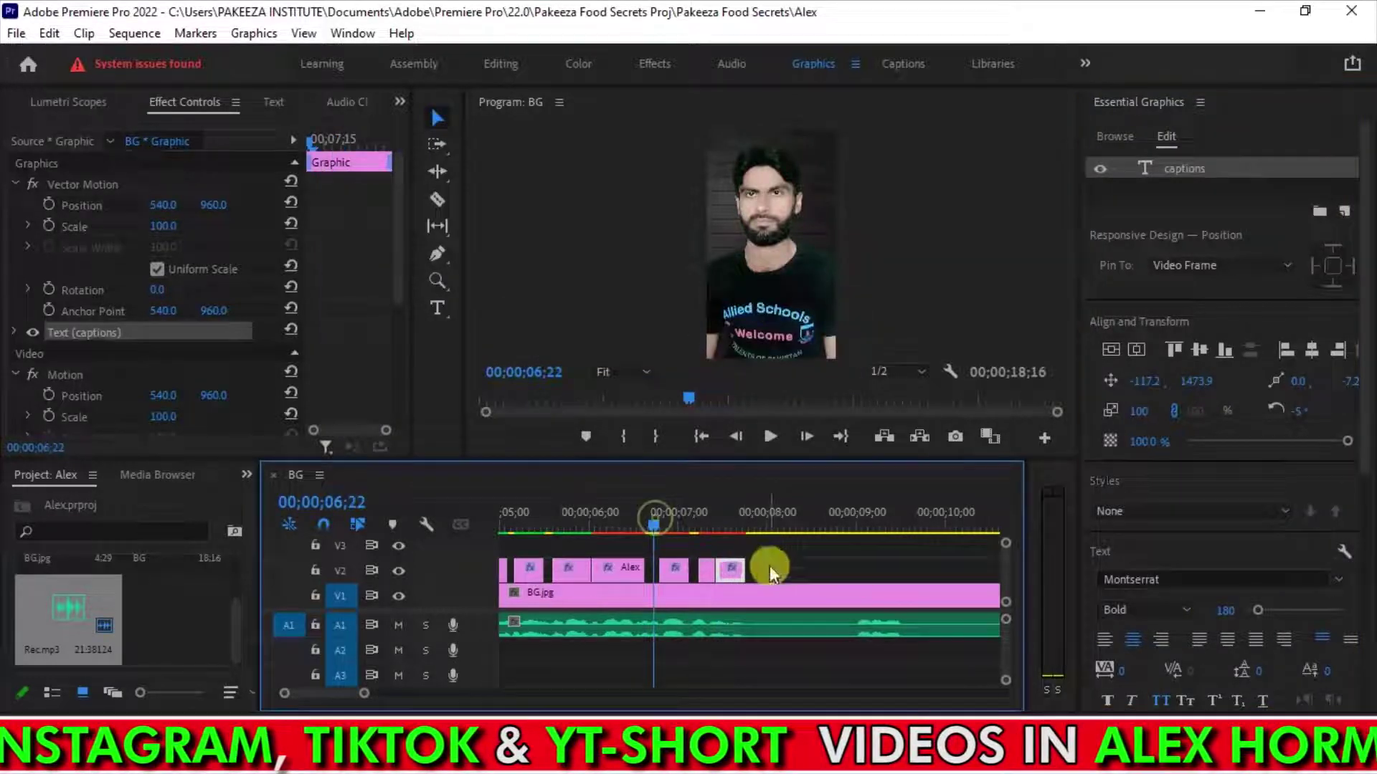
key("space")
key("space")
key("c")
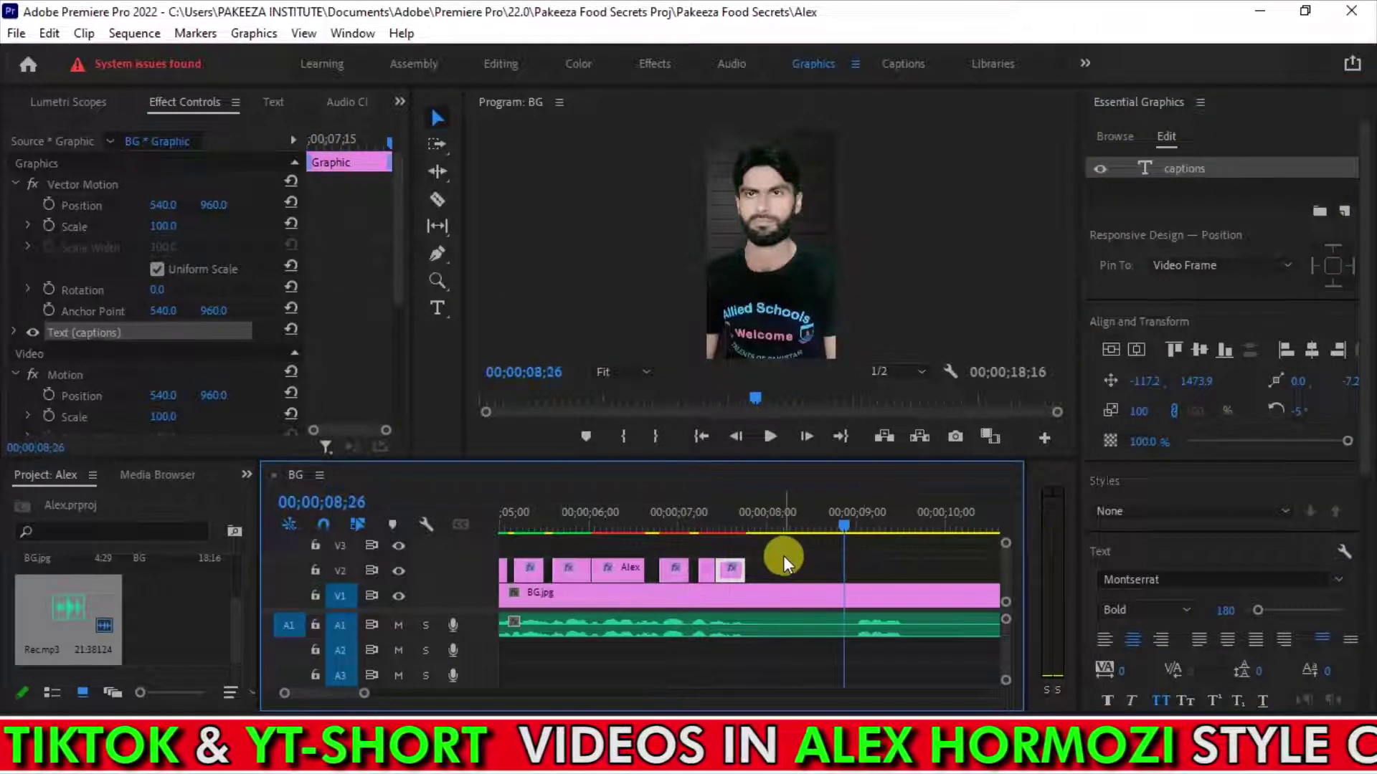
left_click(749, 618)
left_click(844, 624)
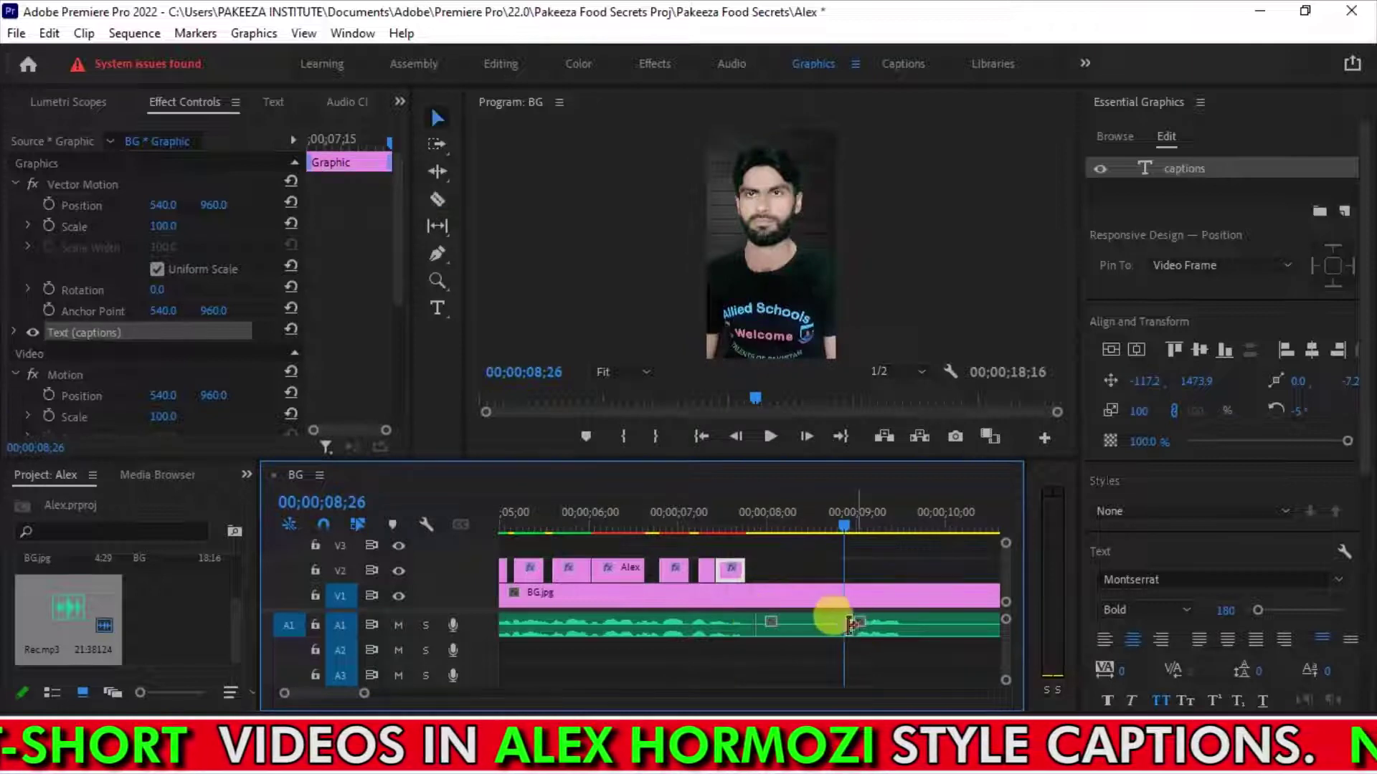
key("v")
left_click(819, 628)
key("shift+Delete")
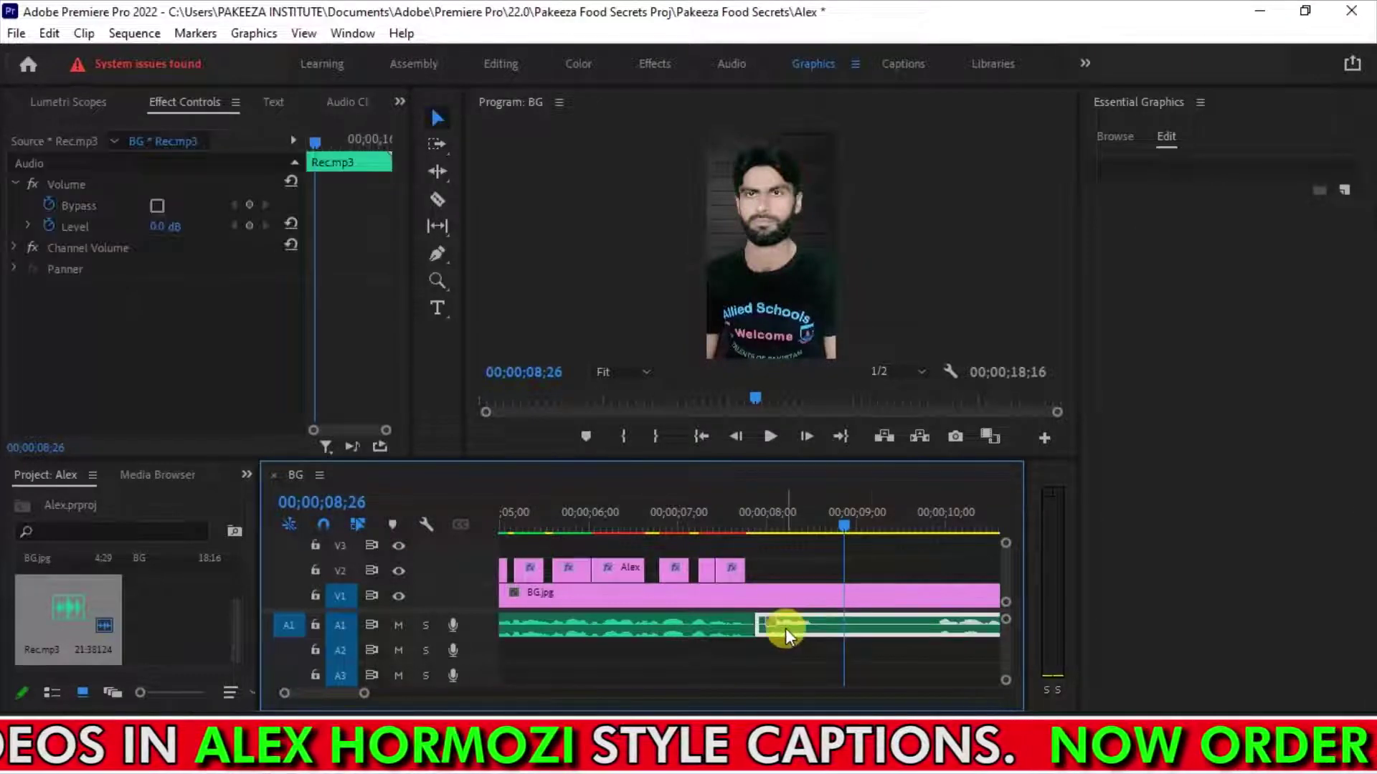
key("ctrl+s")
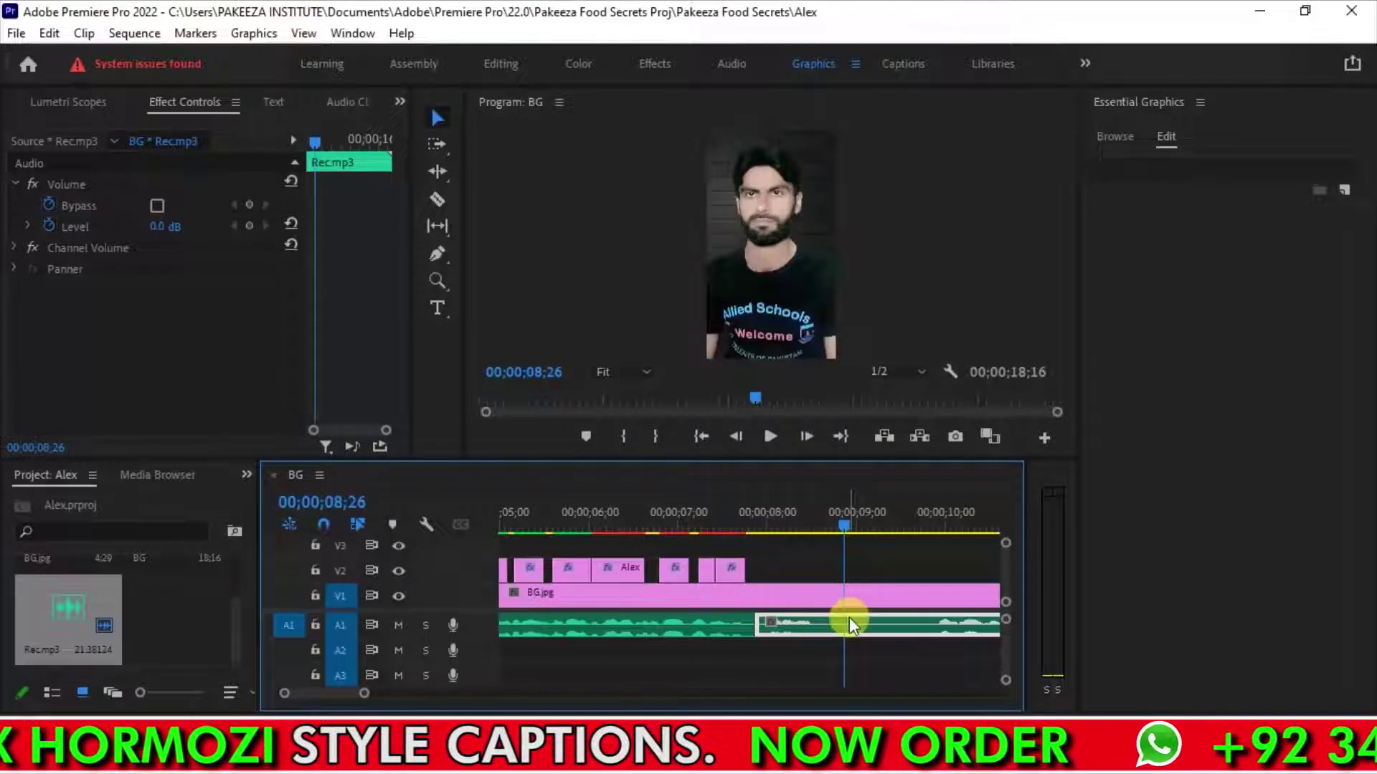
Break the Now order caption at 08;00 onto two lines and save.
mouse_move(763, 517)
left_mouse_down()
mouse_move(793, 522)
mouse_move(767, 526)
left_mouse_up()
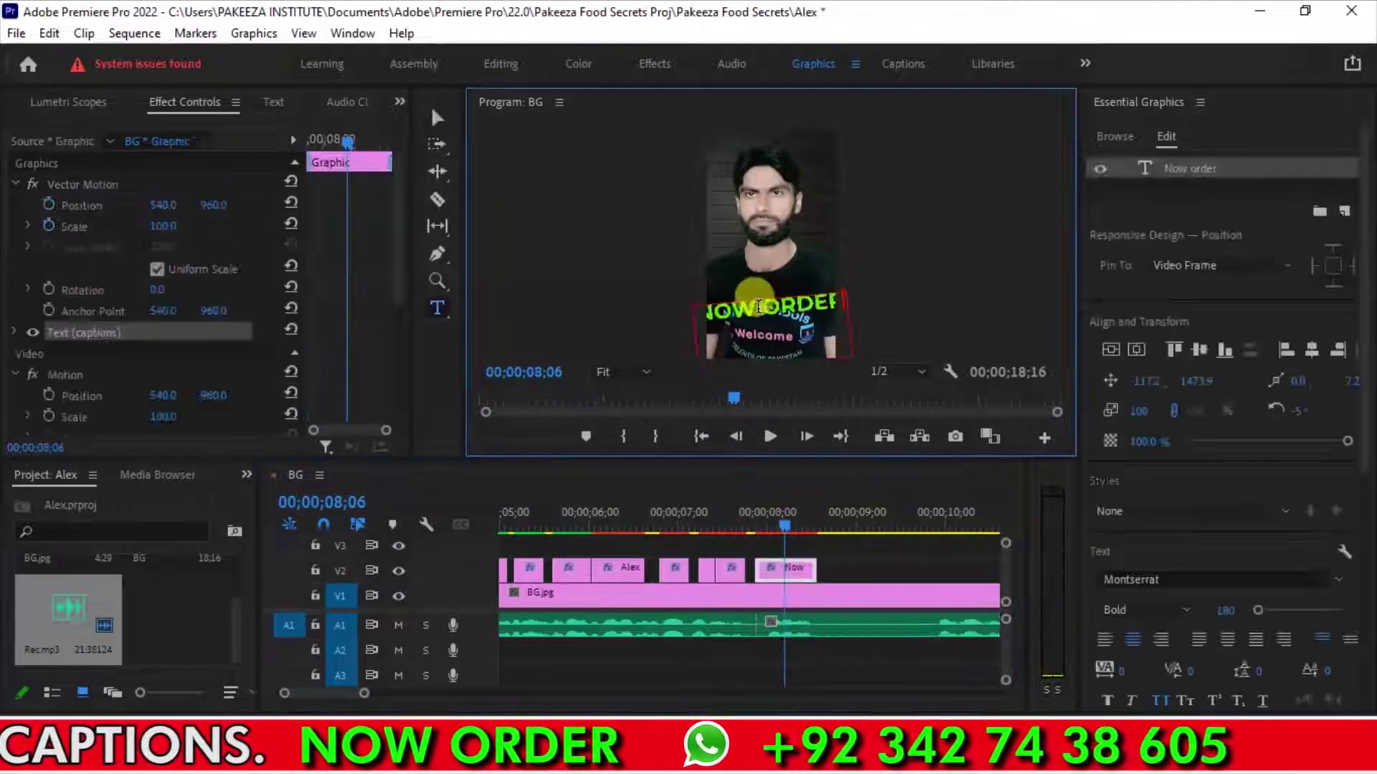
left_click(762, 303)
key("Return")
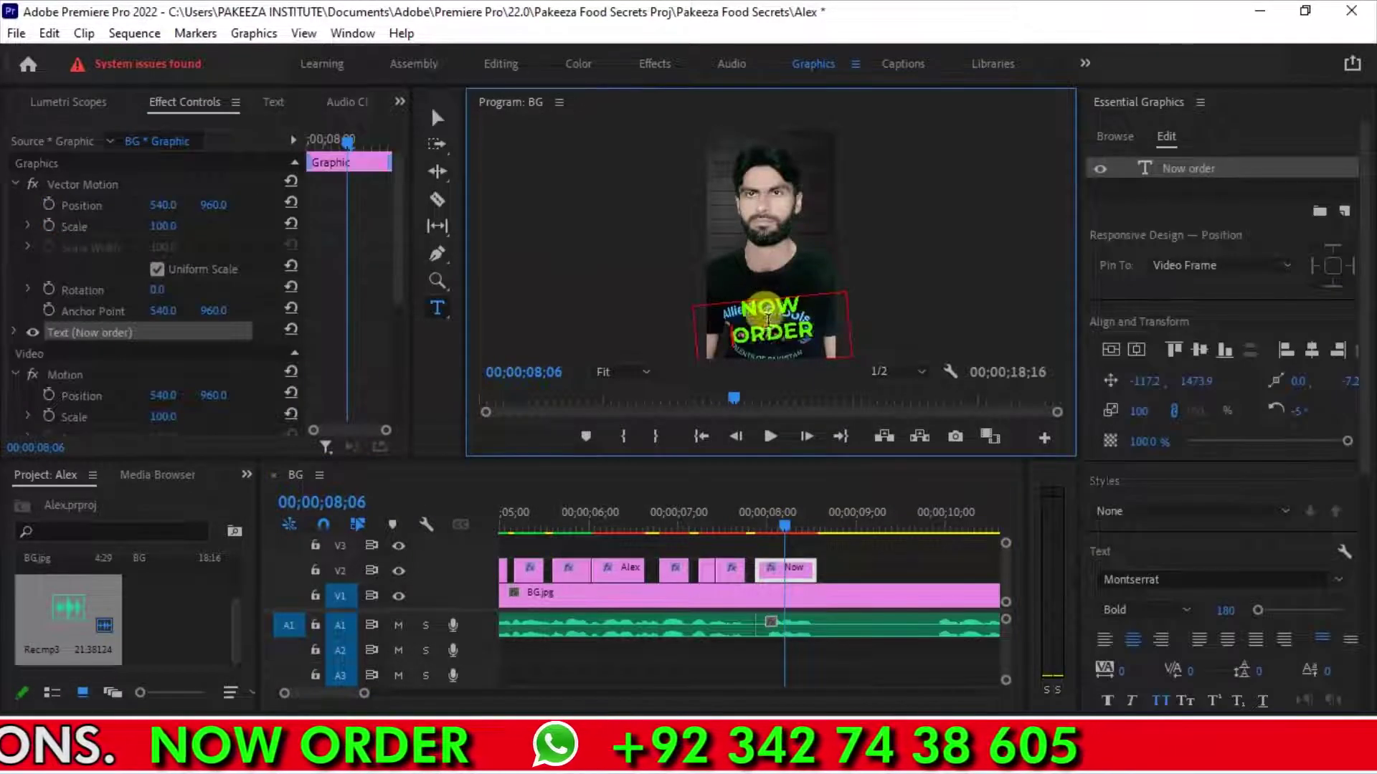
key("ctrl+s")
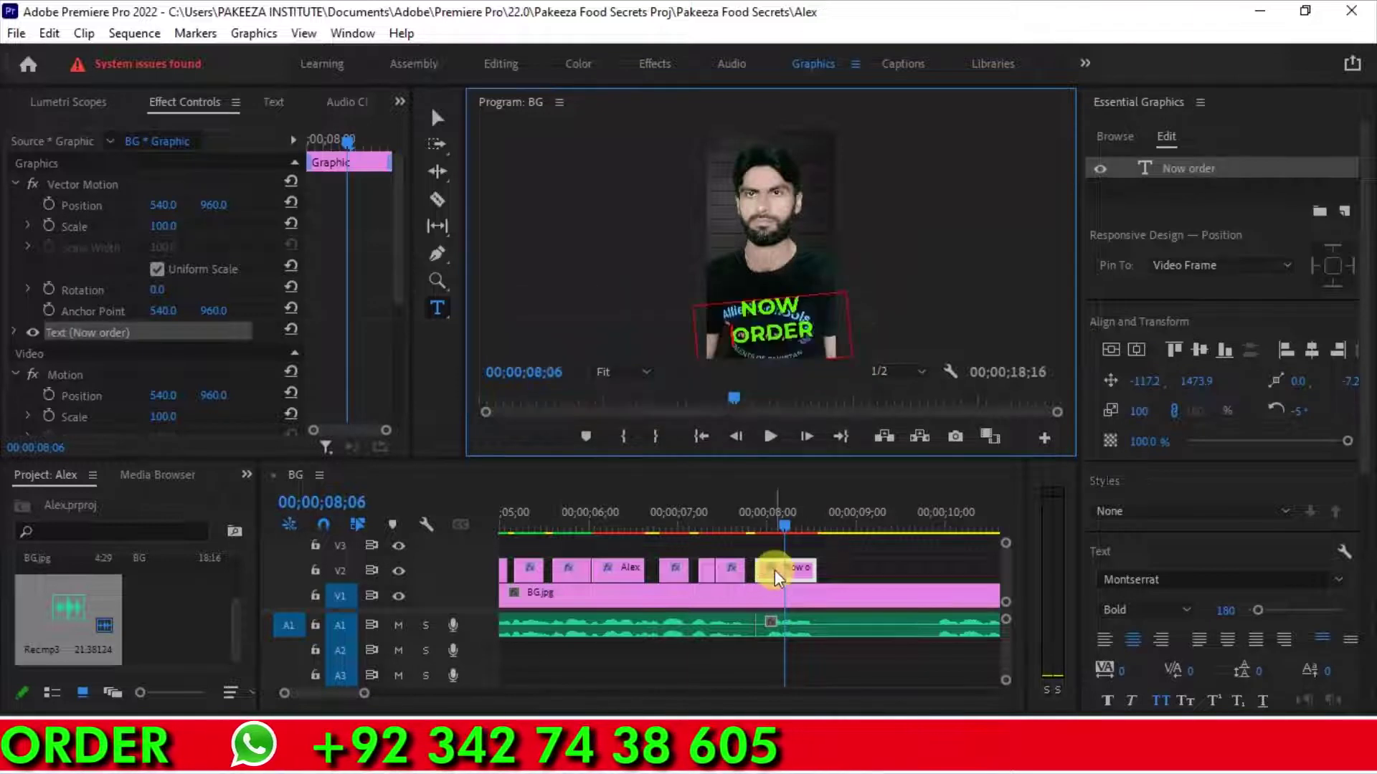
key("v")
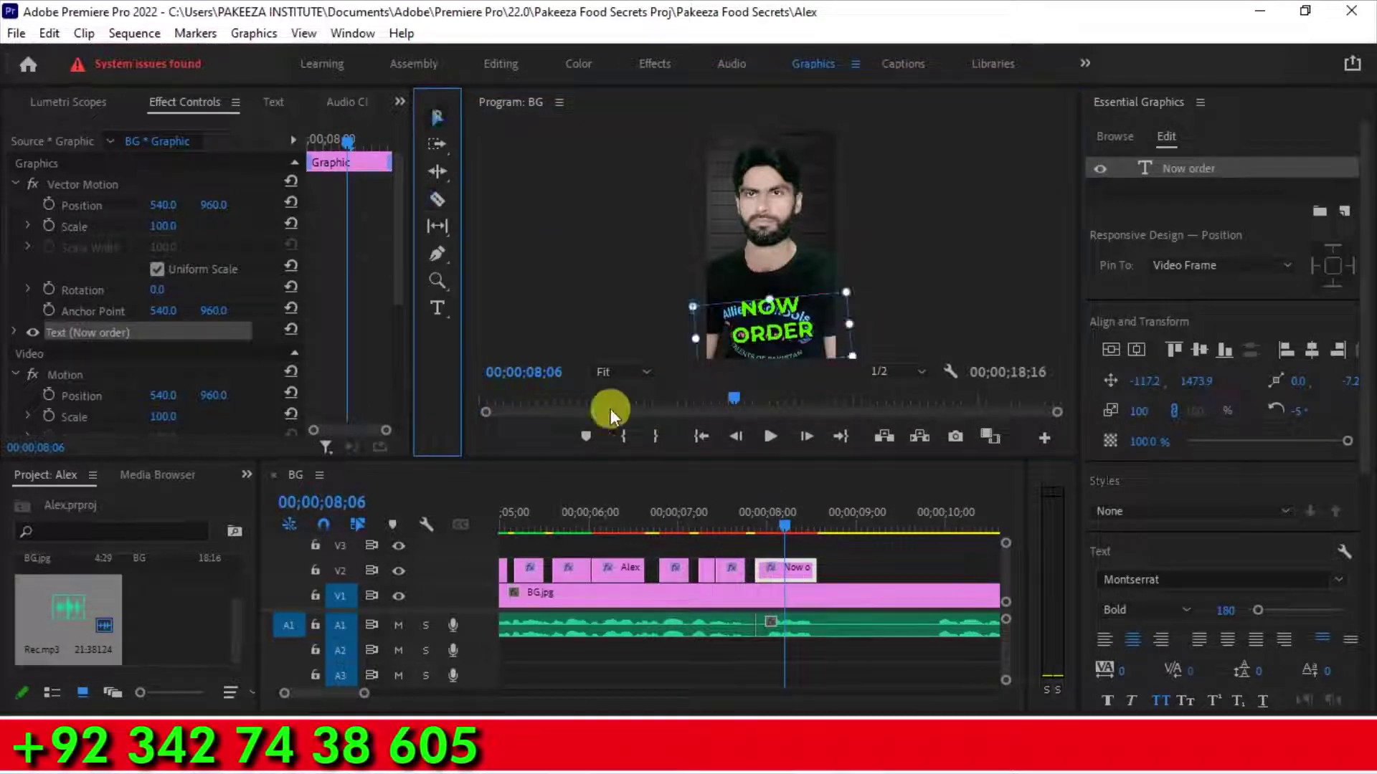
Set the Now order clip's text fill to white at 08;04.
left_click(793, 571)
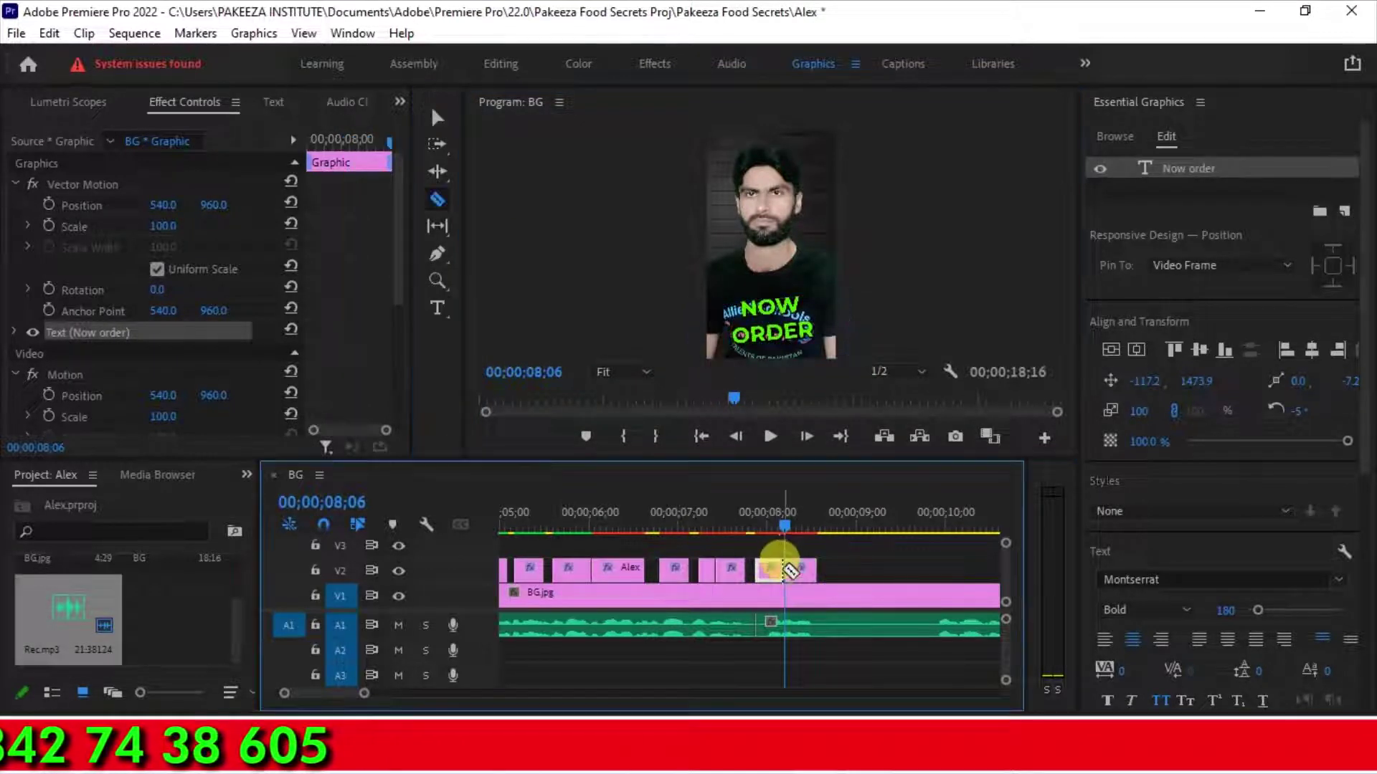
left_click(780, 525)
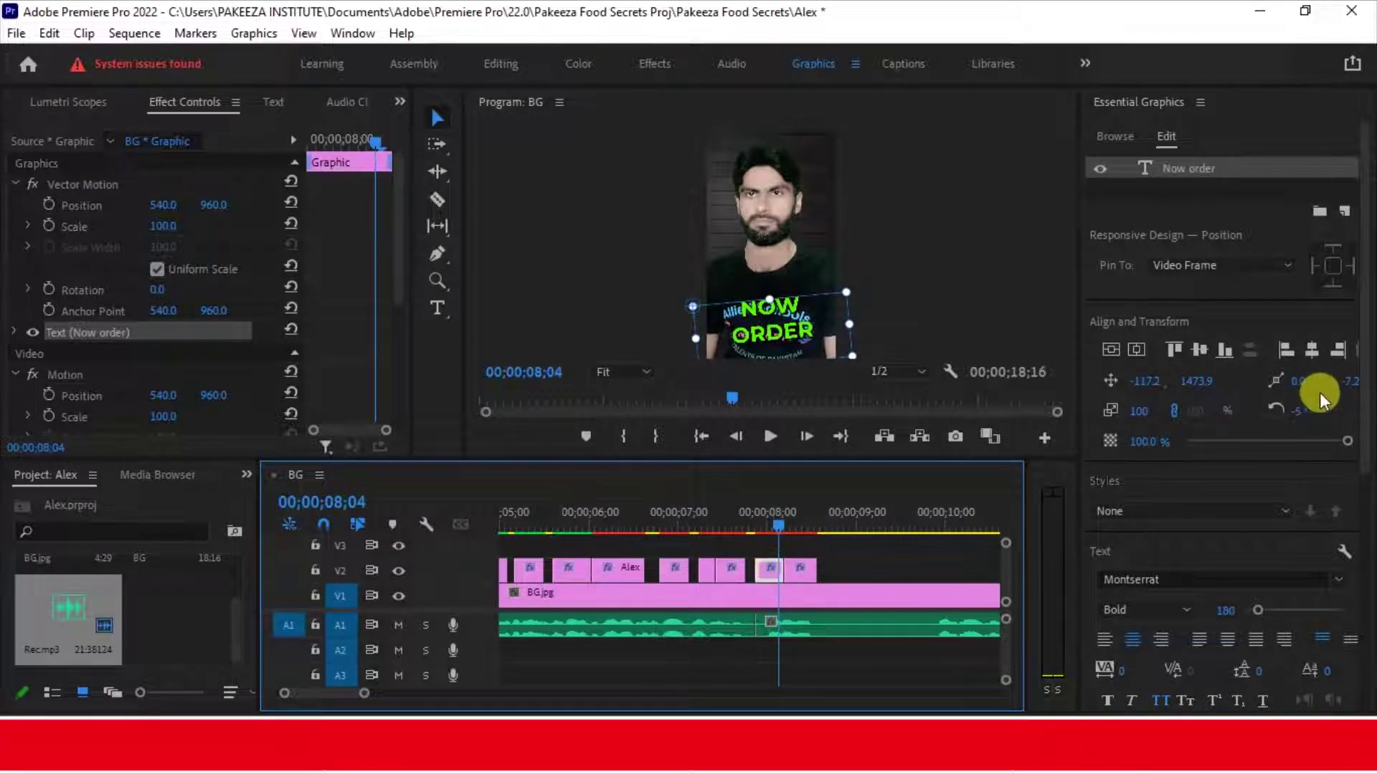
scroll(1319, 393, "down", 3)
left_click(1143, 628)
left_click(631, 300)
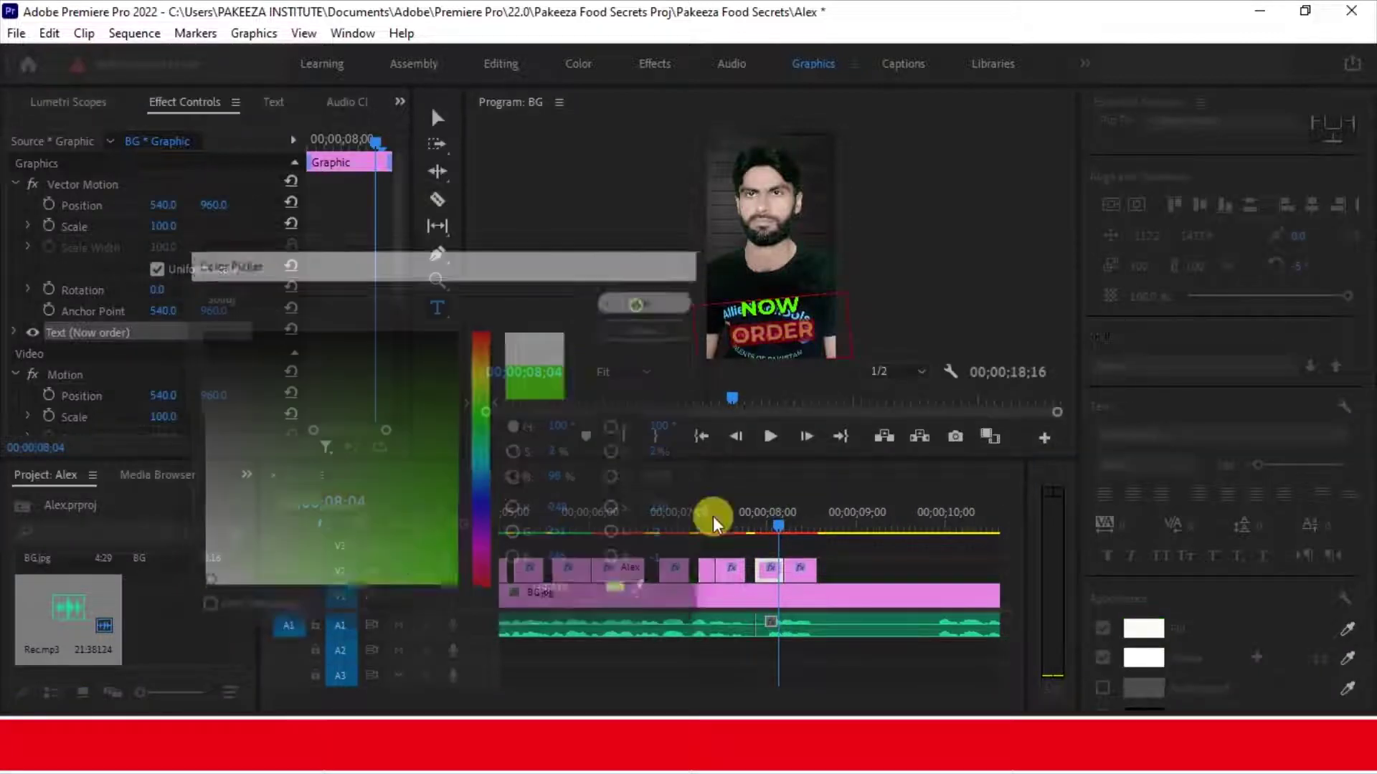
left_click(846, 563)
left_click(780, 532)
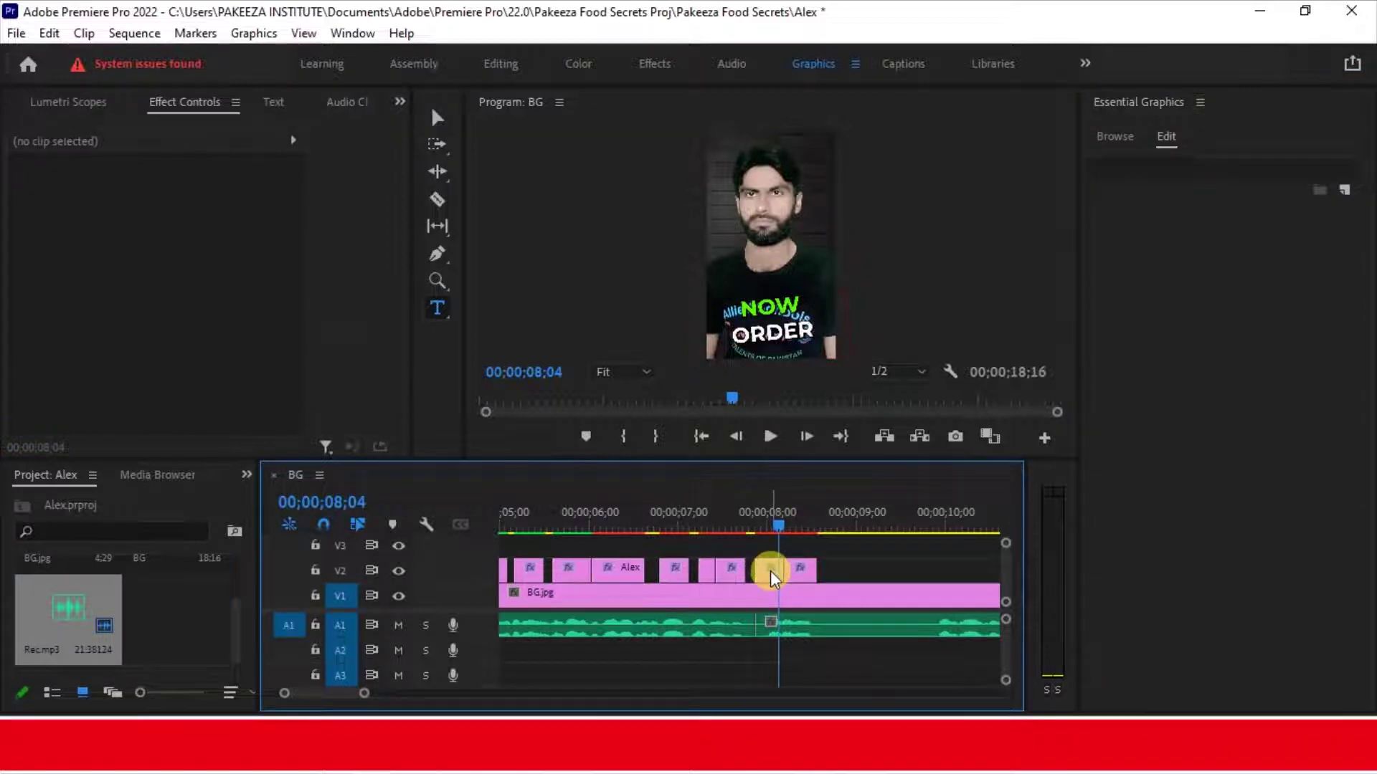
Raise the Now order text higher on the frame.
left_click(770, 570)
left_click(798, 305)
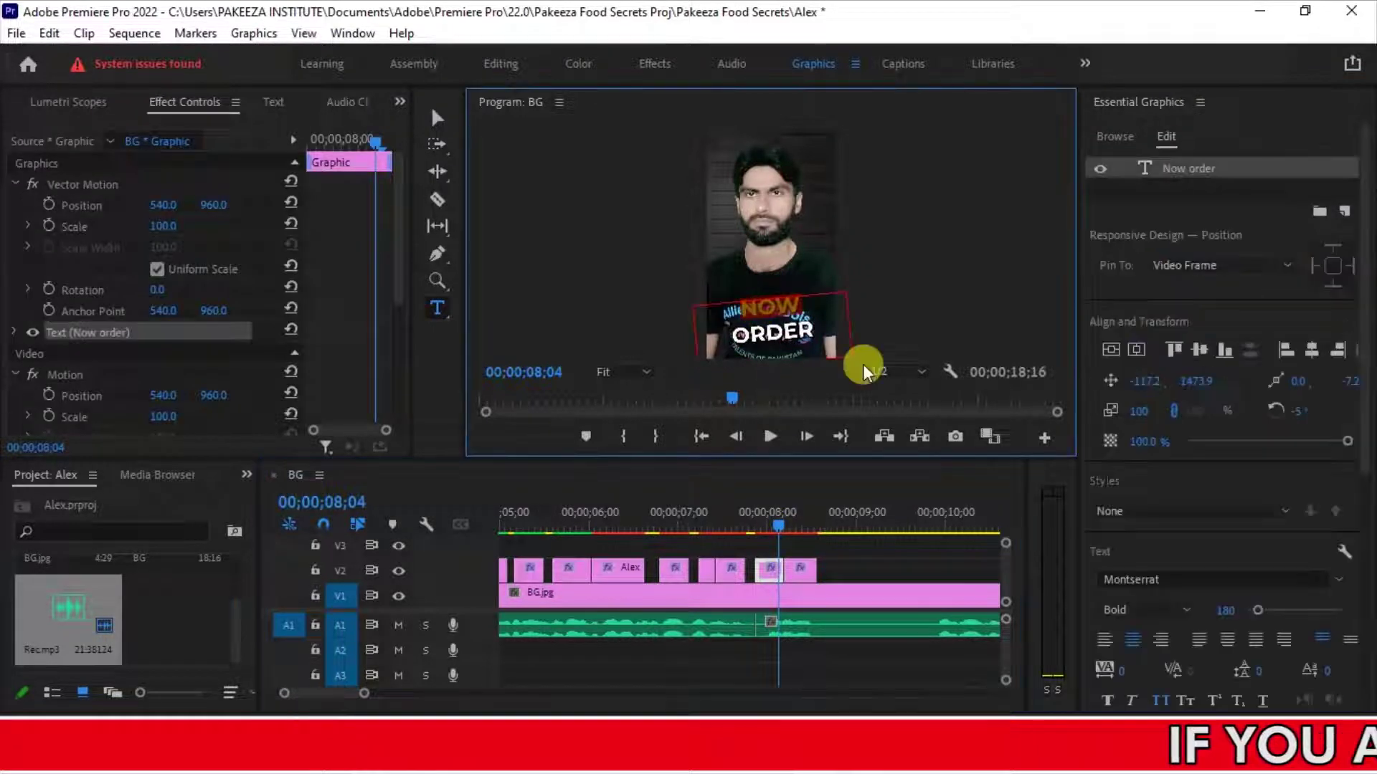
left_click(434, 120)
left_click_drag(755, 320, 755, 307)
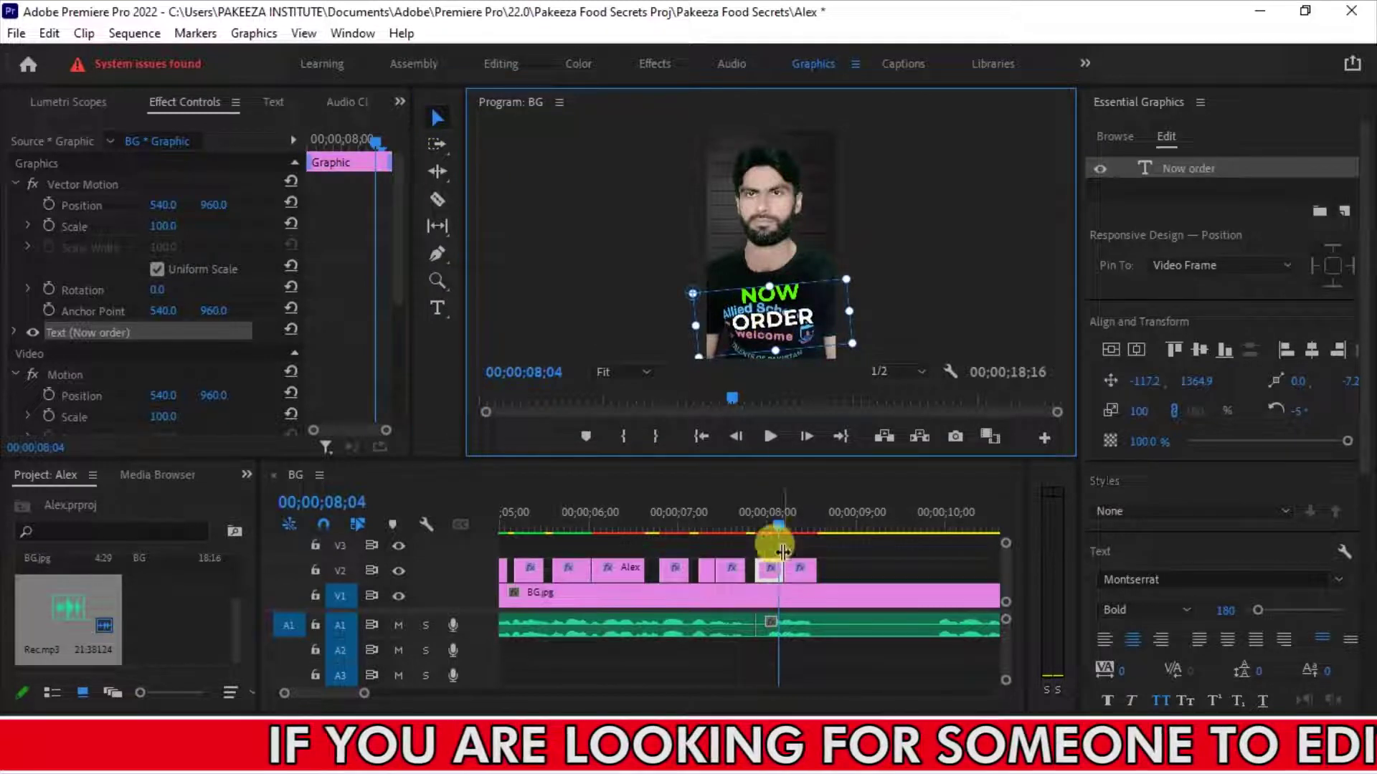
Colour the Now order caption at 08;10 bright green (56FD03).
left_click(796, 522)
left_click(799, 568)
double_click(795, 330)
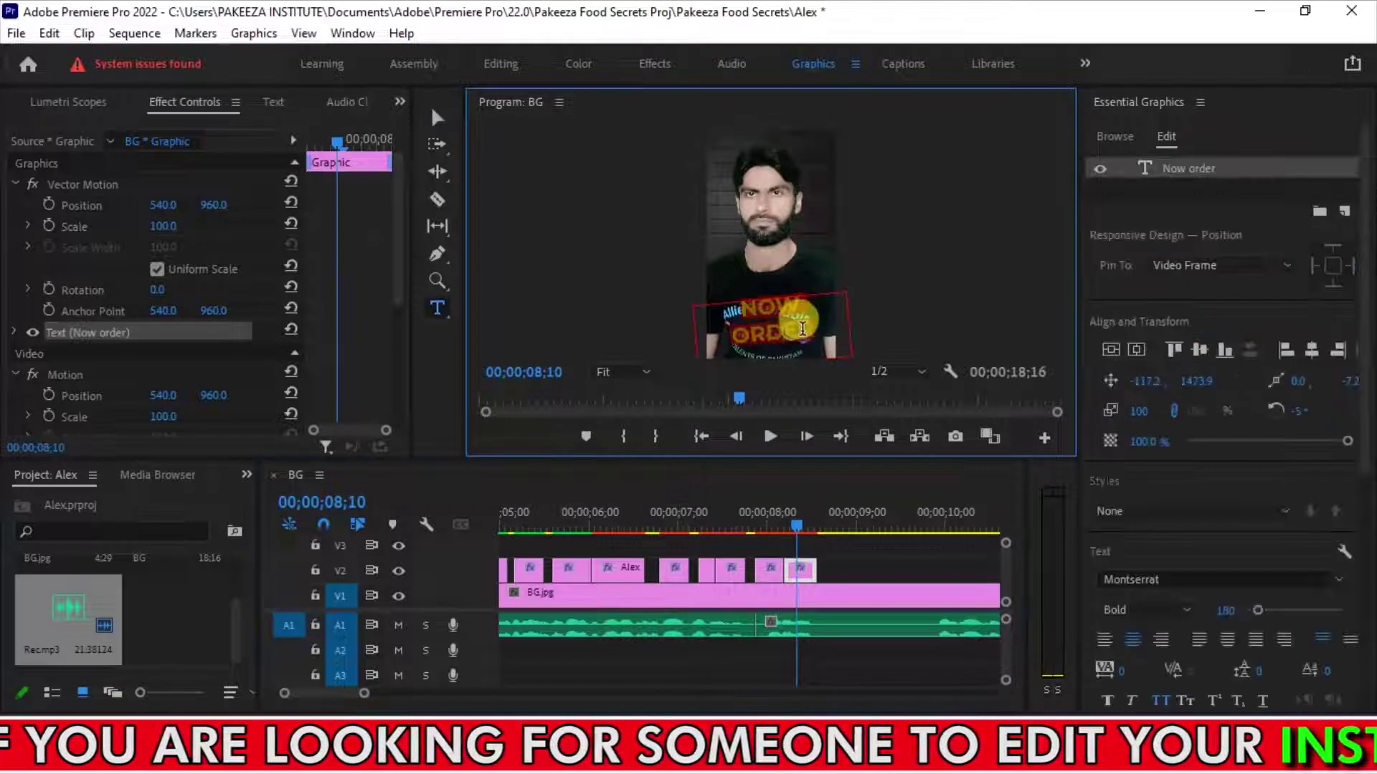
scroll(1140, 599, "down", 4)
left_click(1143, 604)
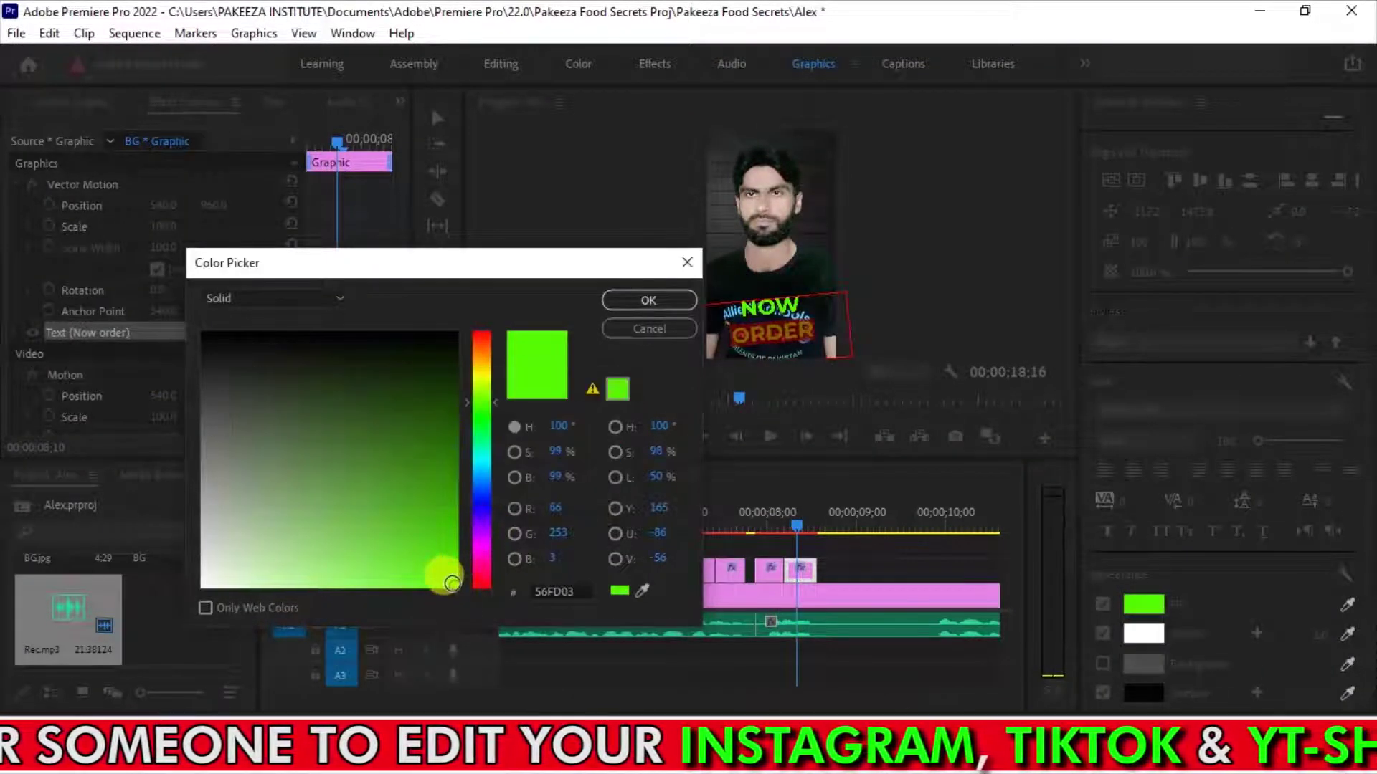
left_click(648, 303)
left_click(846, 553)
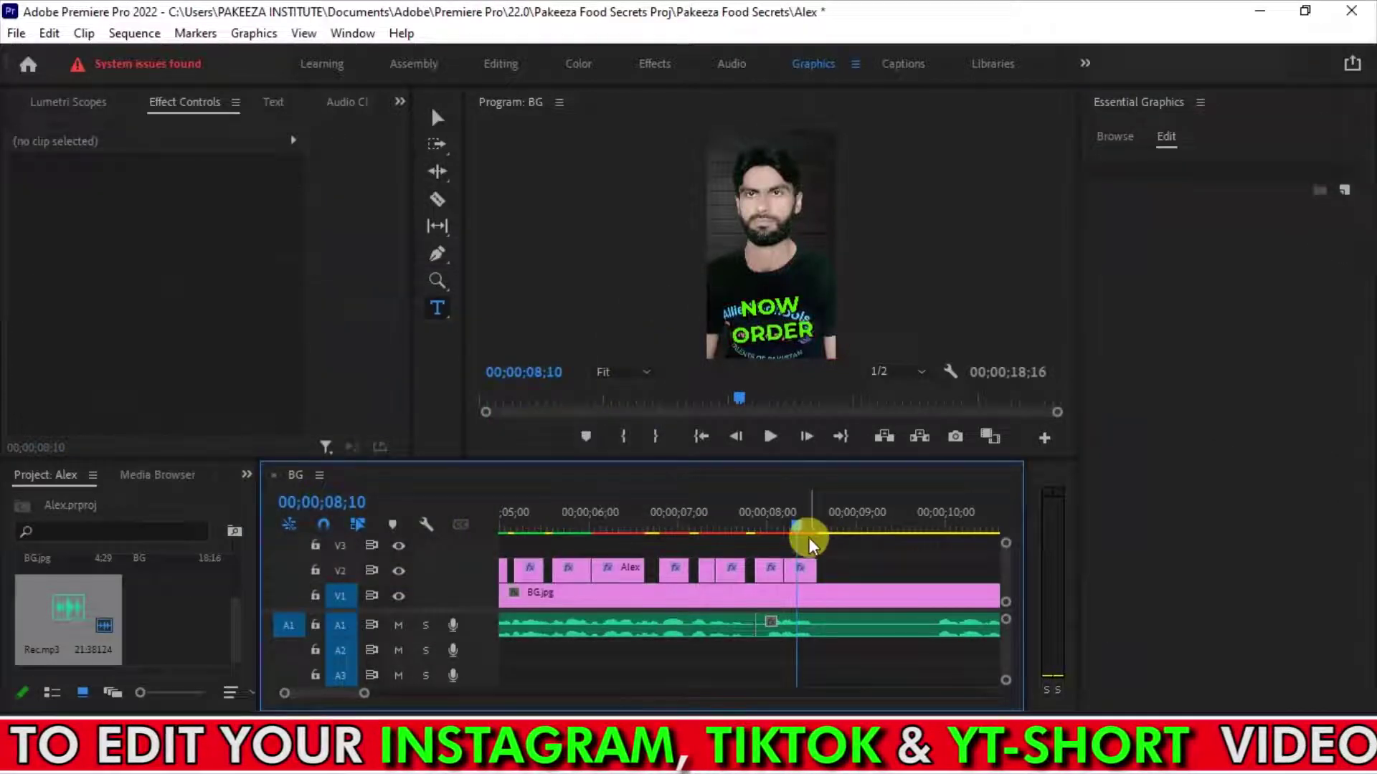
left_click(807, 570)
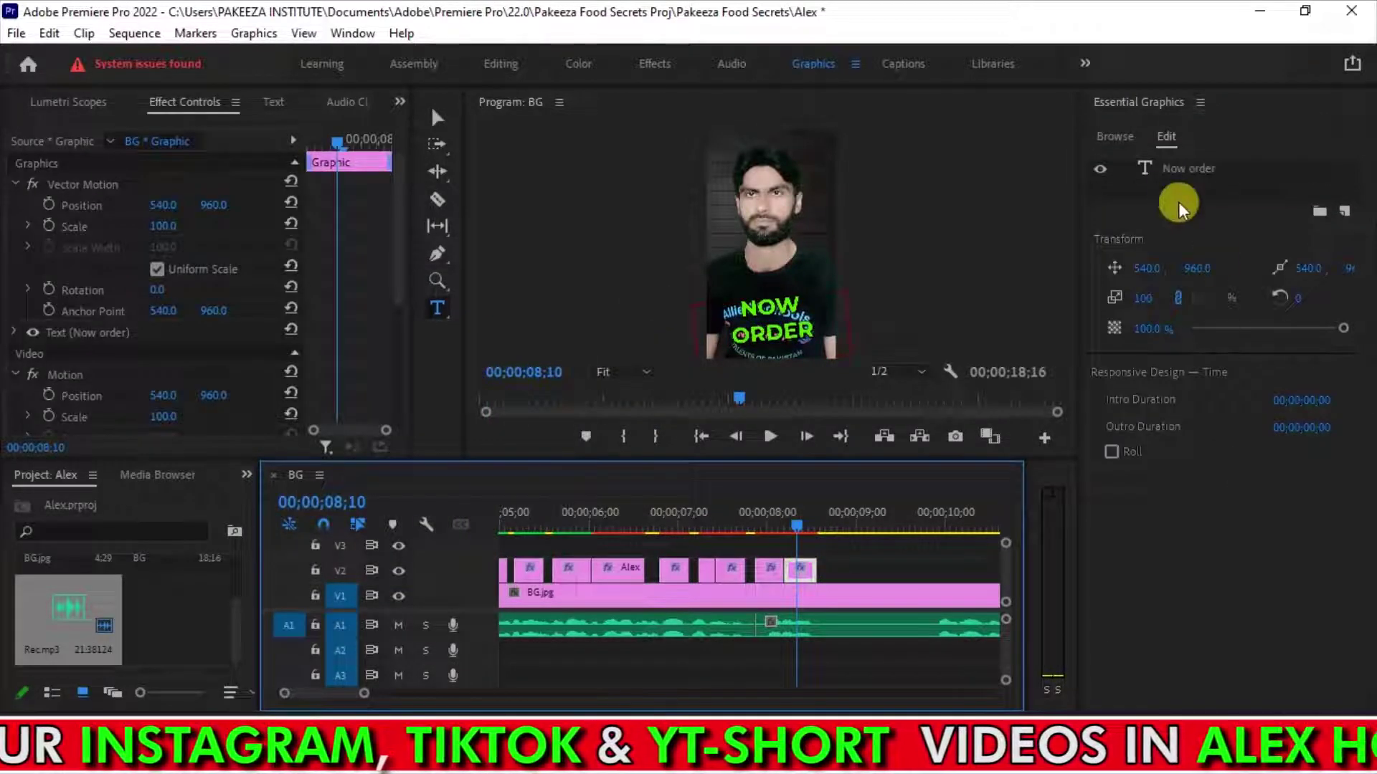
Set the word NOW's fill to white in the Now order caption and save.
left_click(1171, 171)
double_click(802, 299)
scroll(1355, 394, "down", 5)
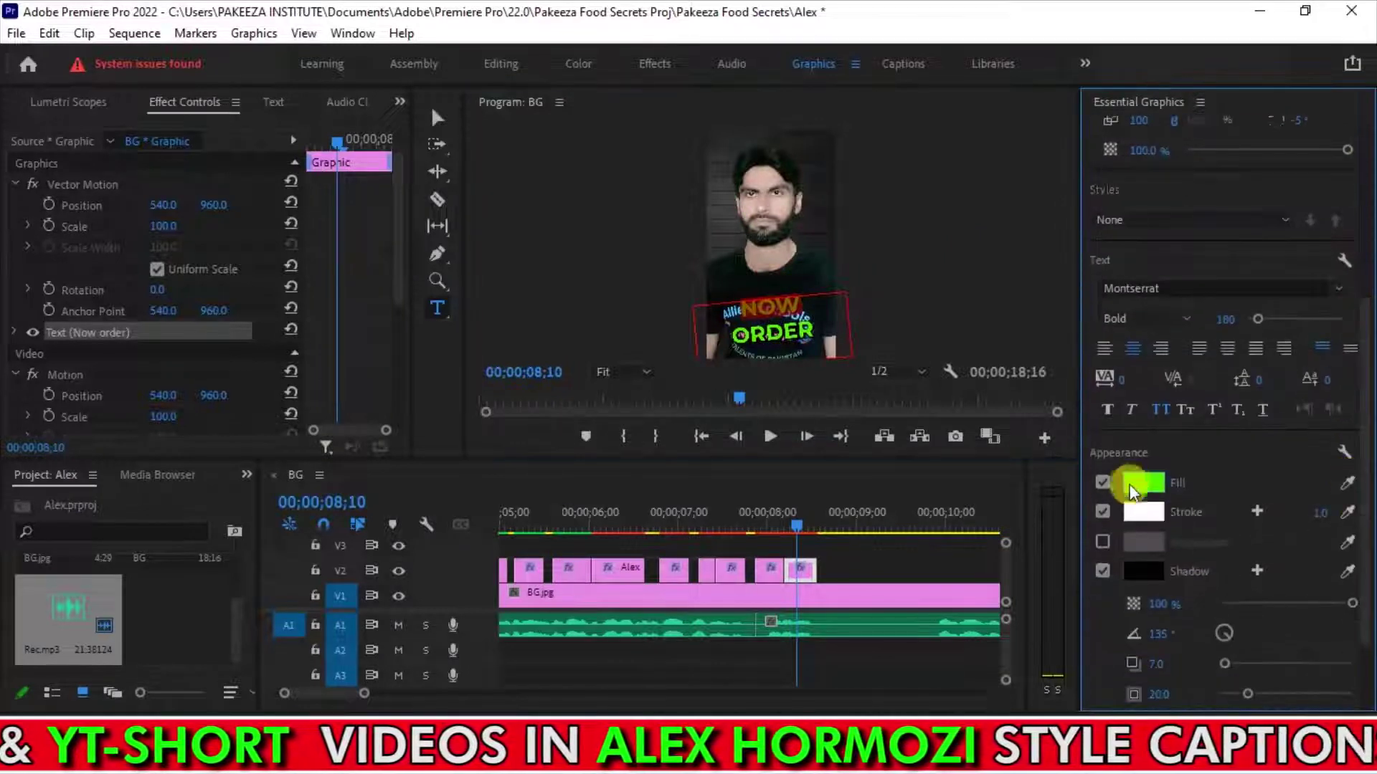
left_click(1140, 481)
left_click(206, 584)
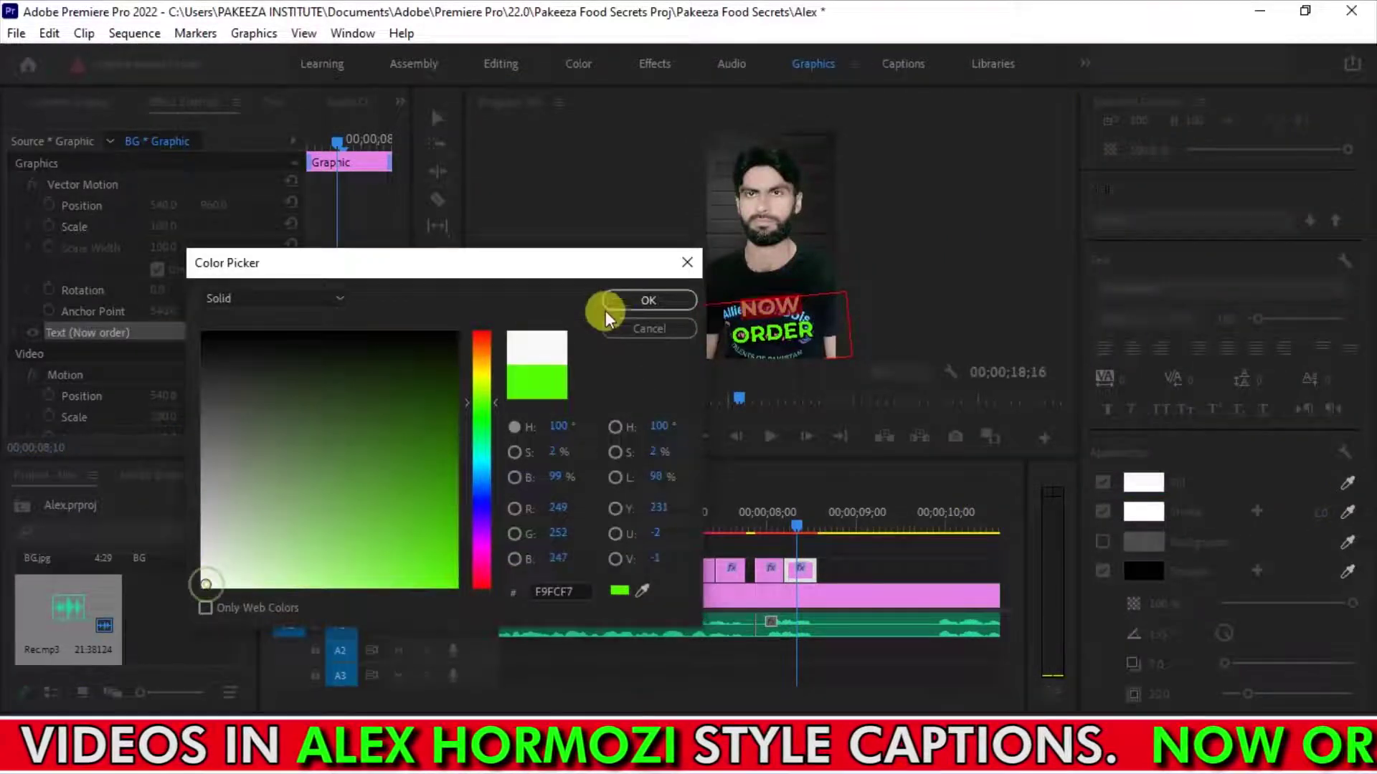
left_click(648, 299)
key("ctrl+s")
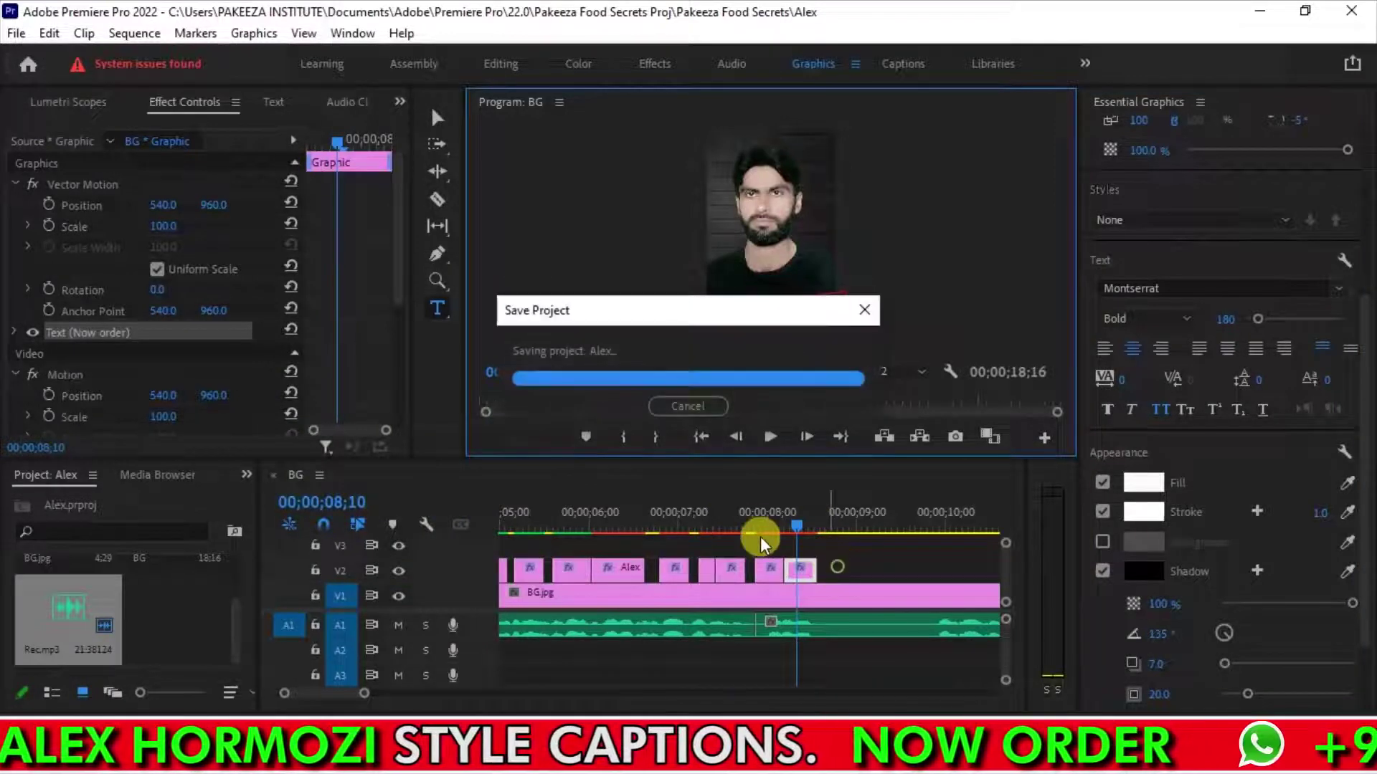
Review the captions from 07;24 and delete the unwanted caption clip near 08;03.
left_click(758, 545)
left_click(750, 518)
key("space")
left_click(776, 516)
left_click(798, 567)
key("Delete")
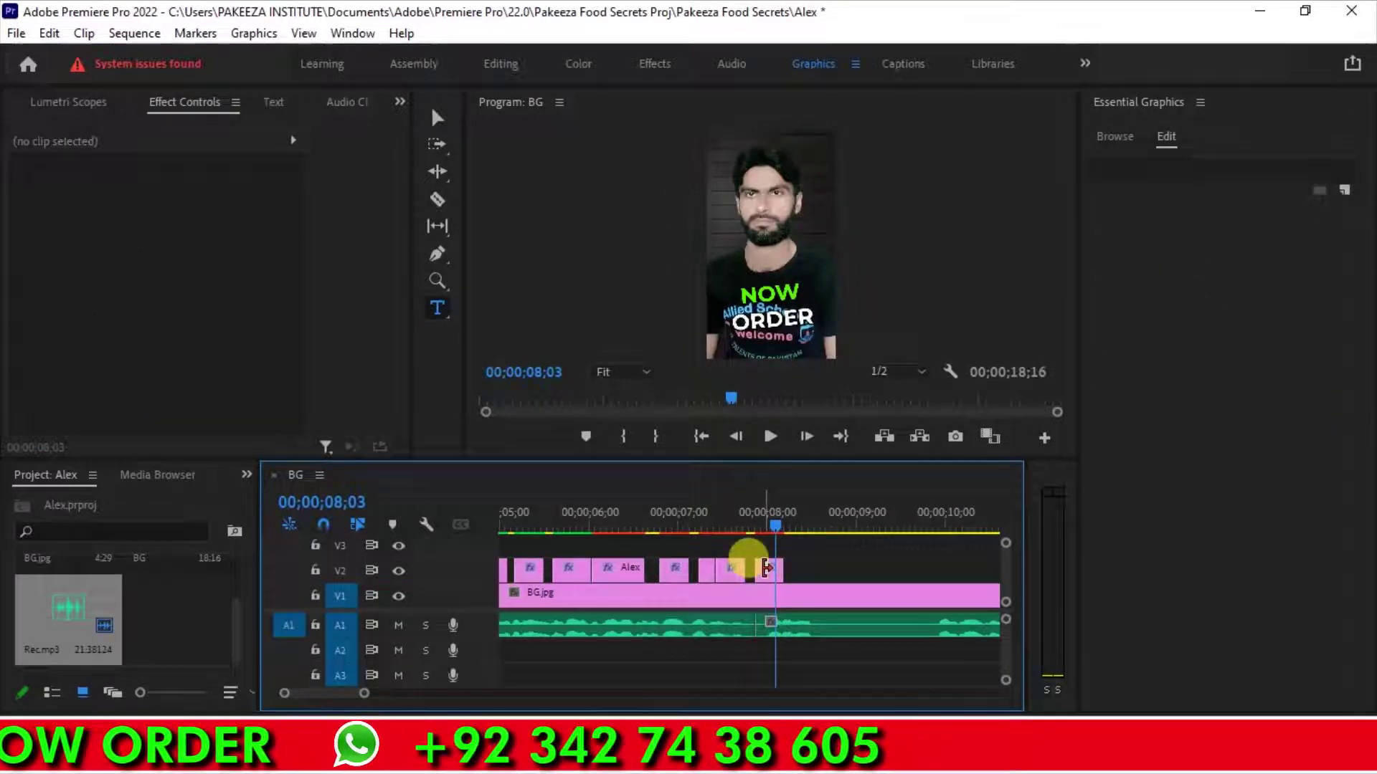
Copy the caption clip to 08;10 and colour its word ORDER bright green.
left_click(767, 569)
left_click_drag(767, 569, 798, 572)
left_click(797, 526)
left_click(803, 323)
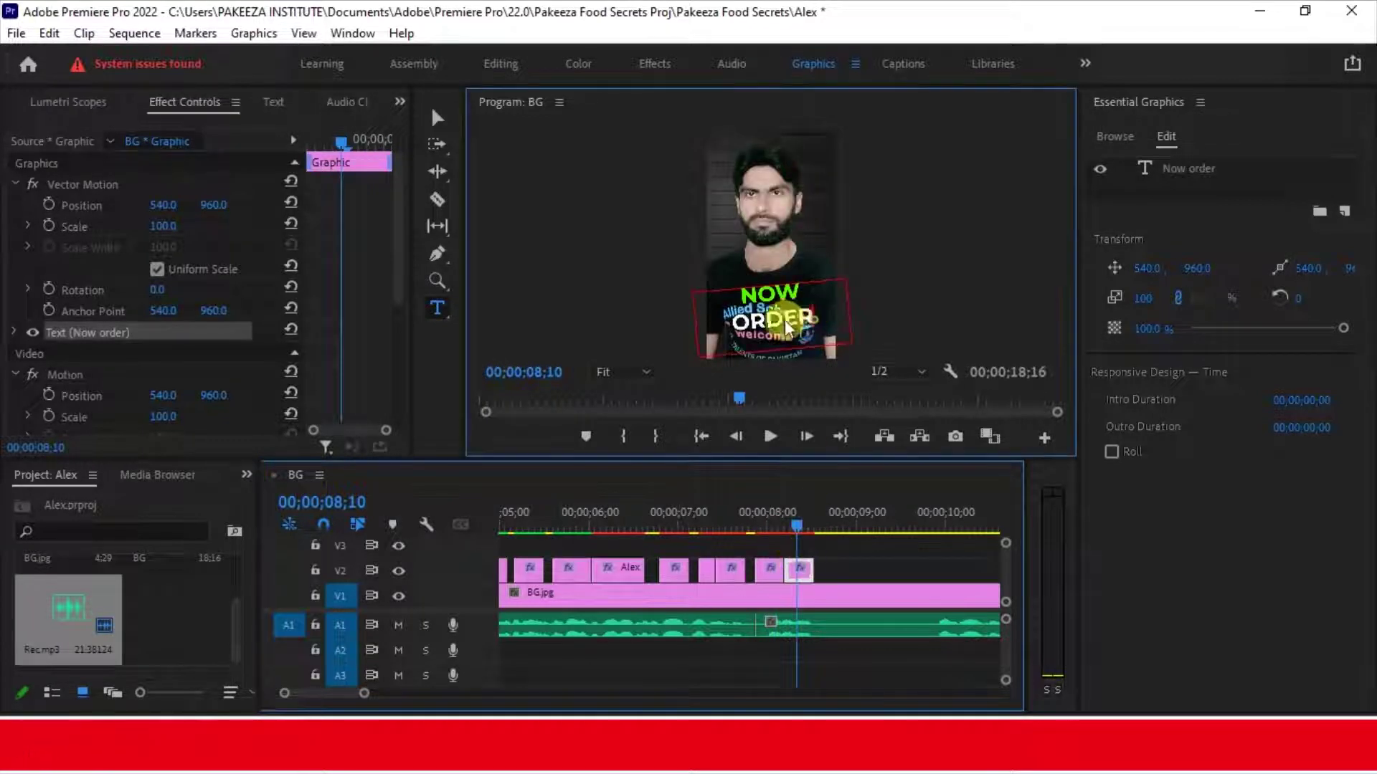
left_click_drag(1352, 454, 1366, 595)
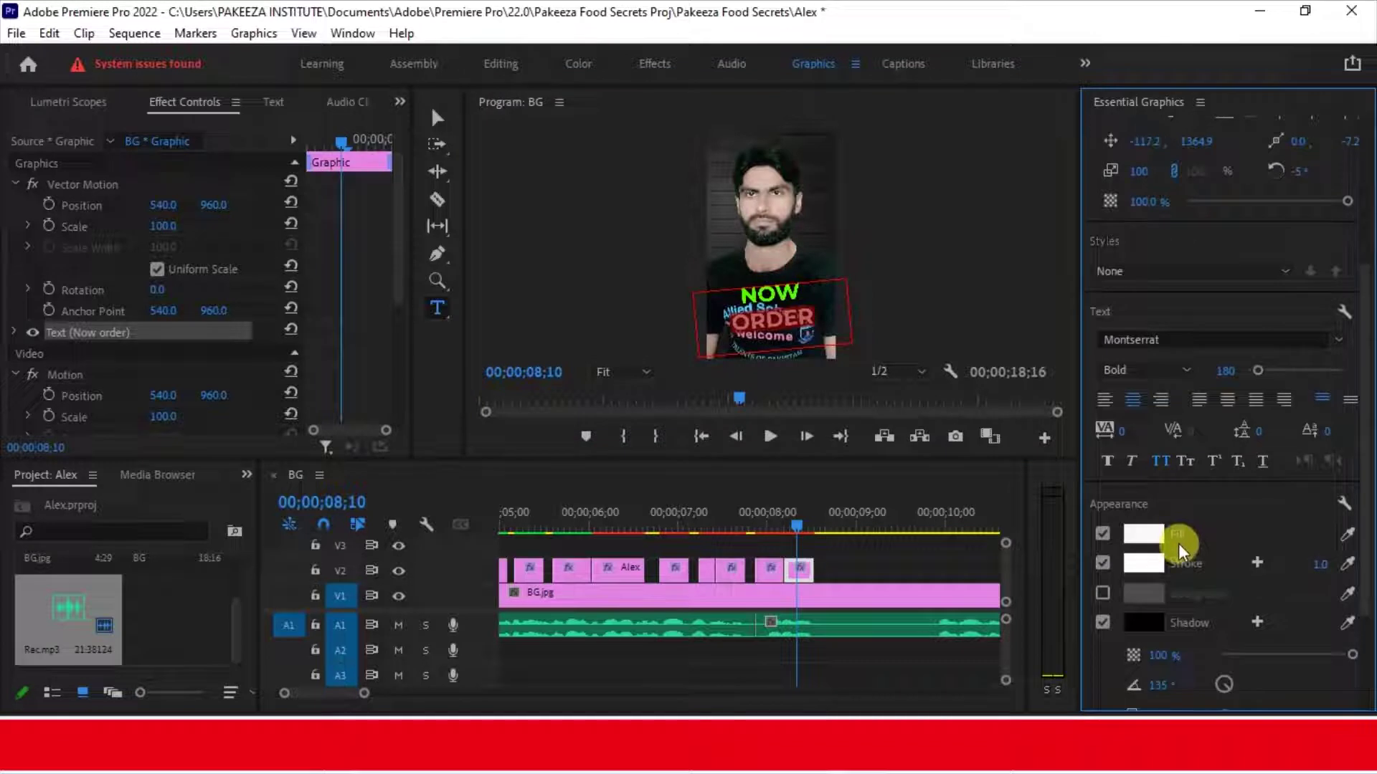
left_click(1147, 537)
left_click(451, 586)
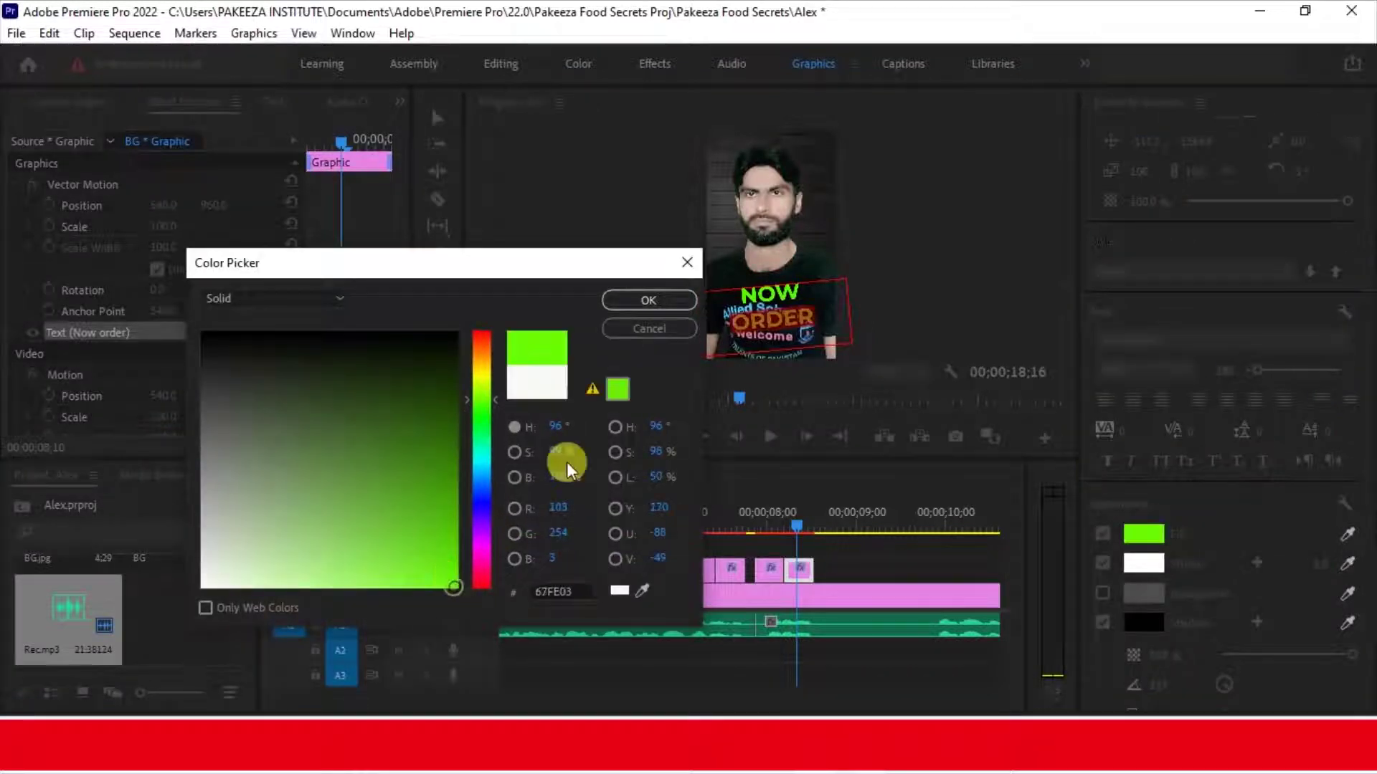
left_click(647, 307)
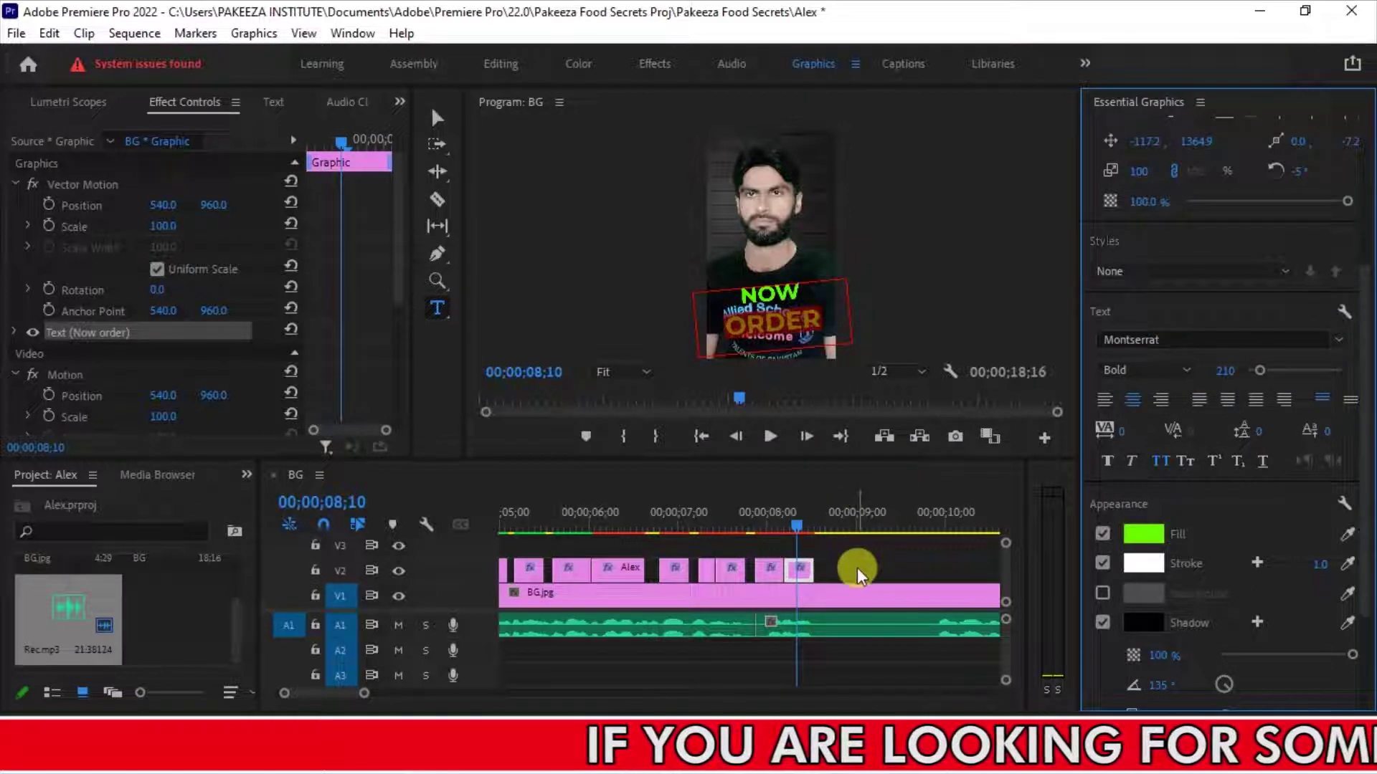
Set the copied caption's word NOW to white and save the project.
left_click(717, 301)
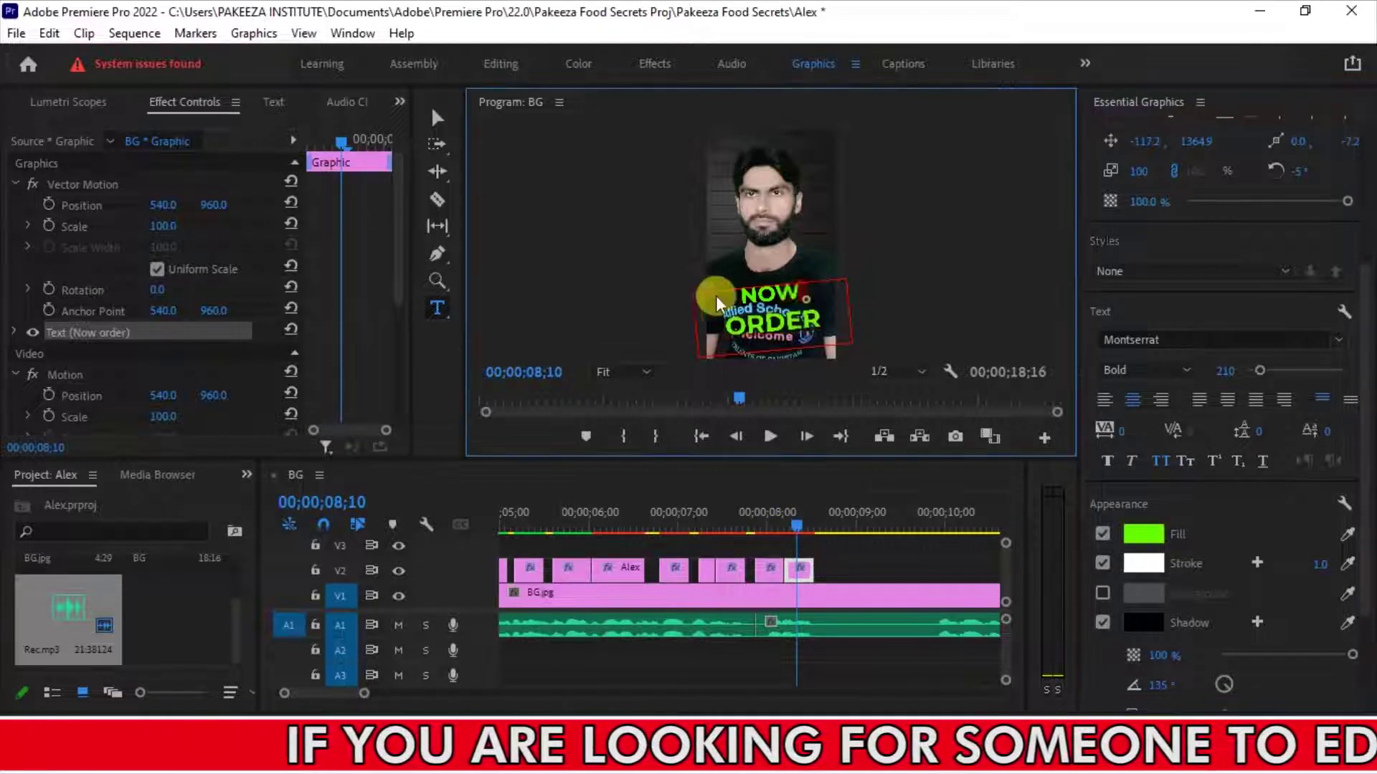
scroll(1361, 473, "down", 3)
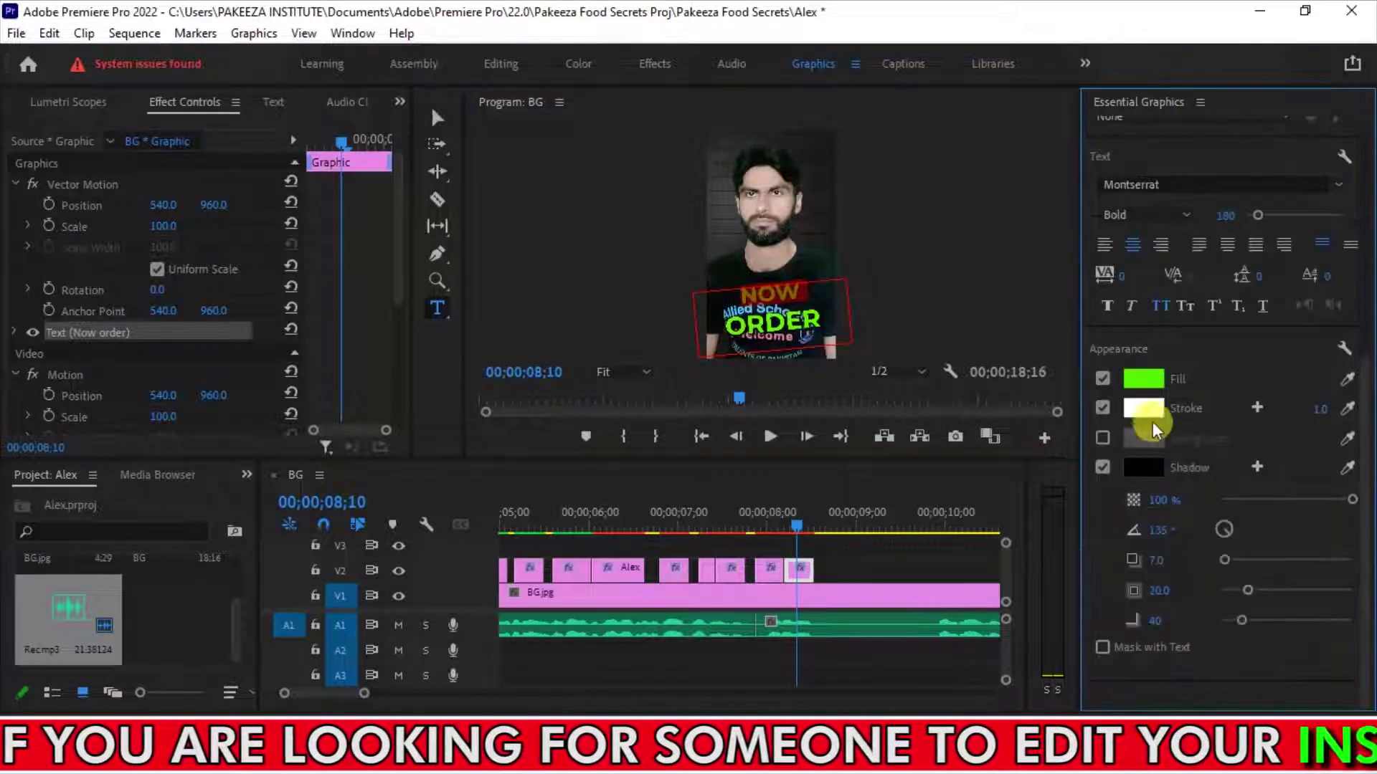
left_click(1146, 381)
left_click(207, 584)
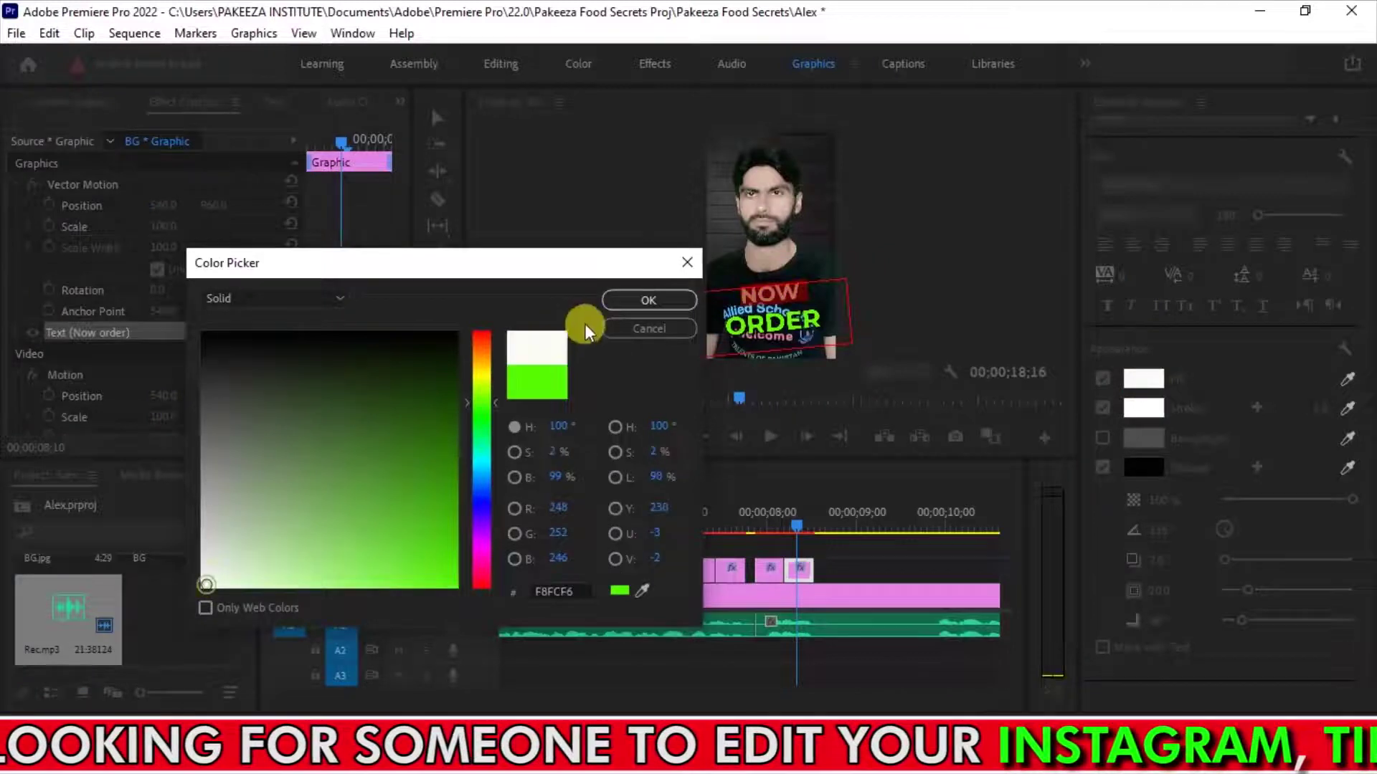
left_click(648, 302)
key("ctrl+s")
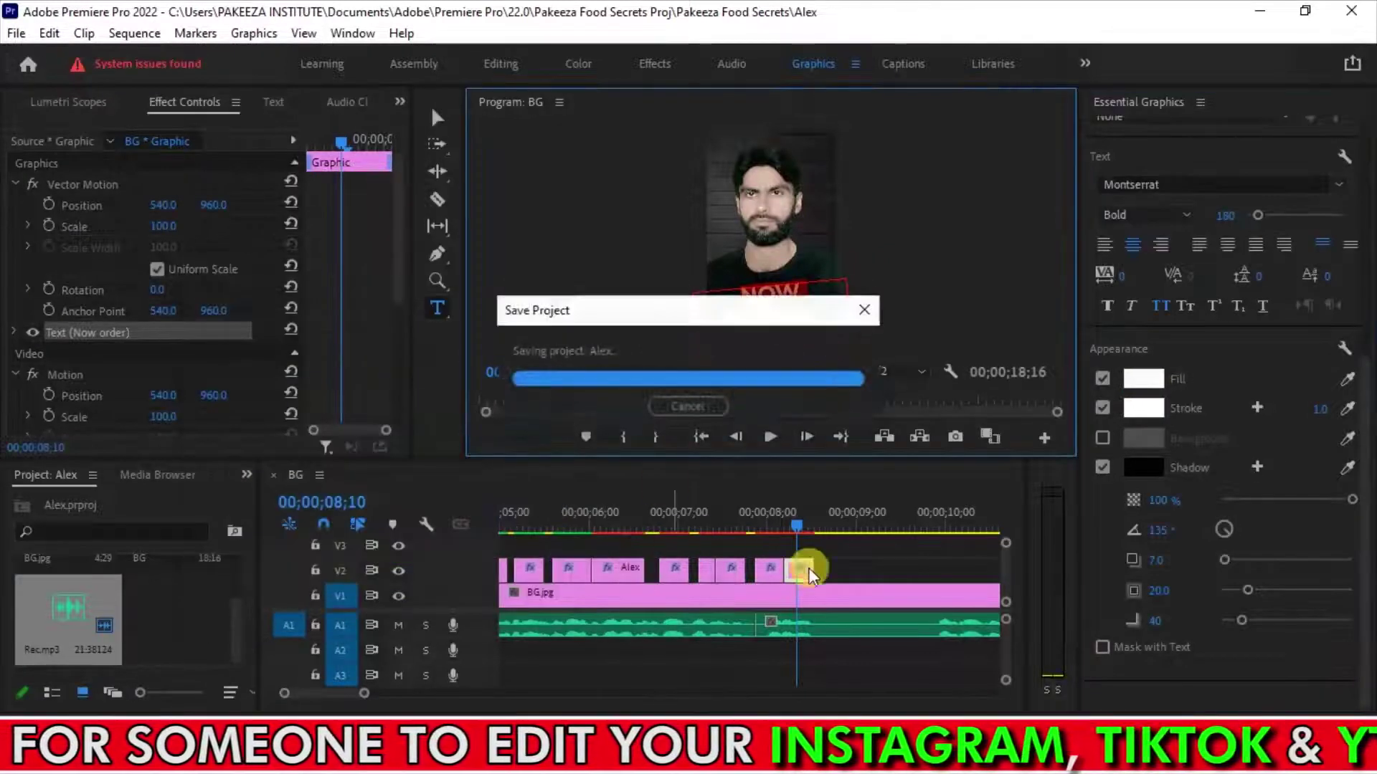
Cut the silent gap out of the narration at 08;17, close the gap, and save.
left_click(734, 514)
key("space")
key("space")
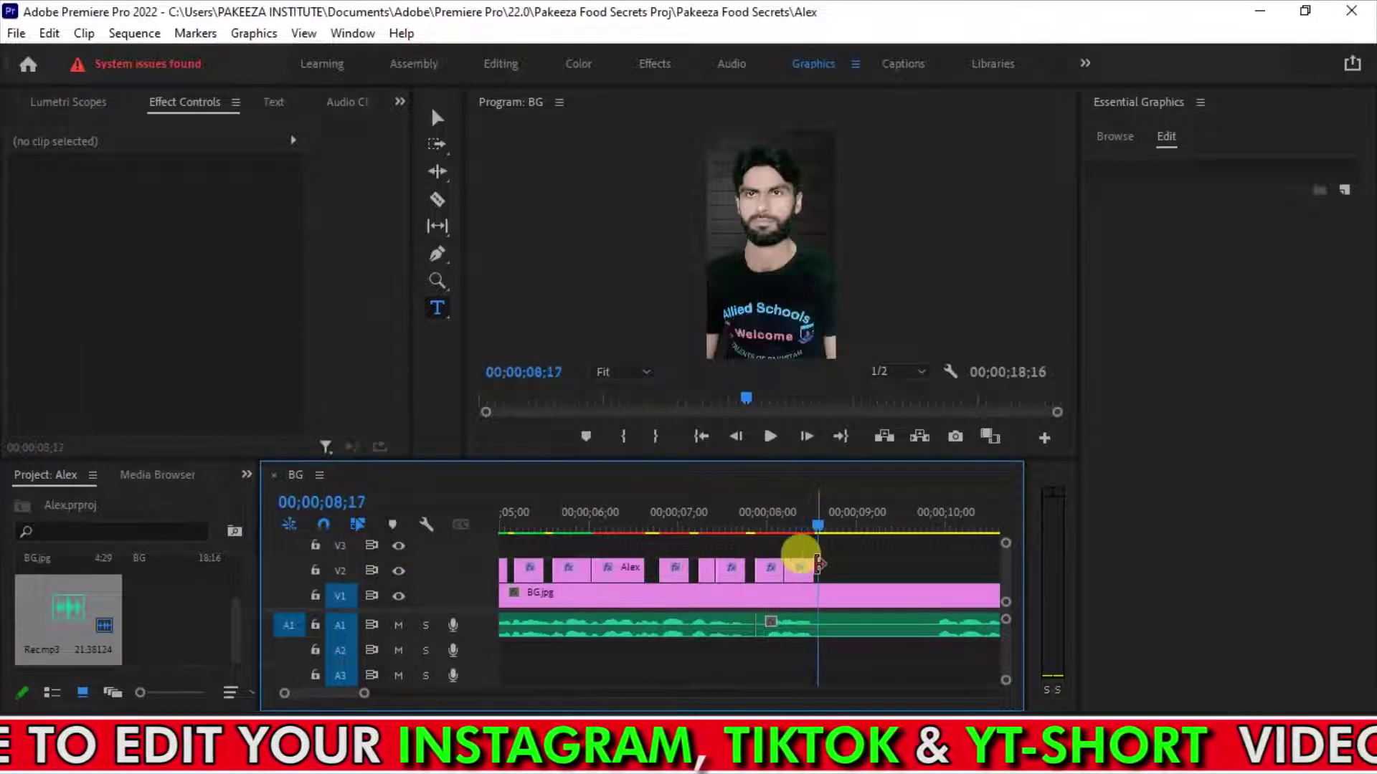
key("c")
left_click(828, 630)
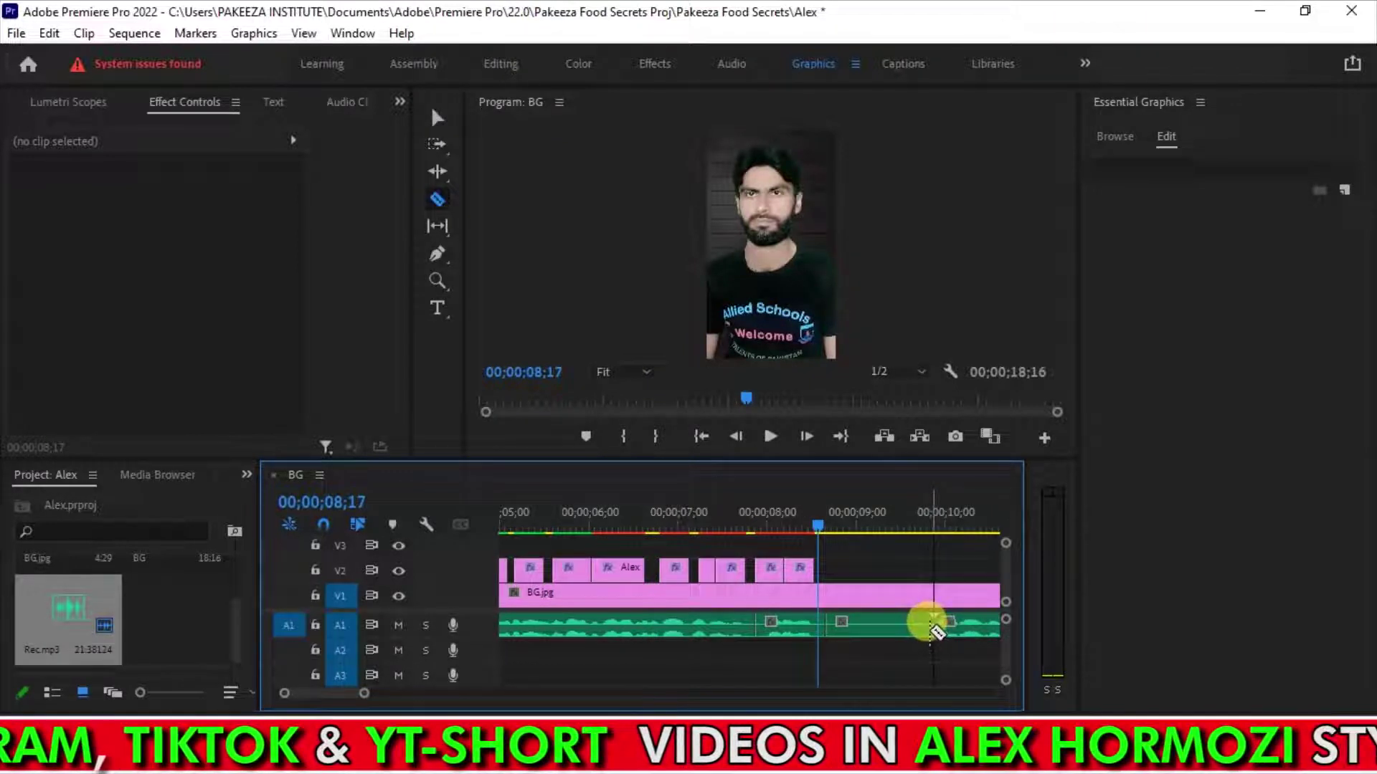
key("v")
left_click(909, 633)
key("Delete")
left_click_drag(982, 632, 876, 633)
key("ctrl+s")
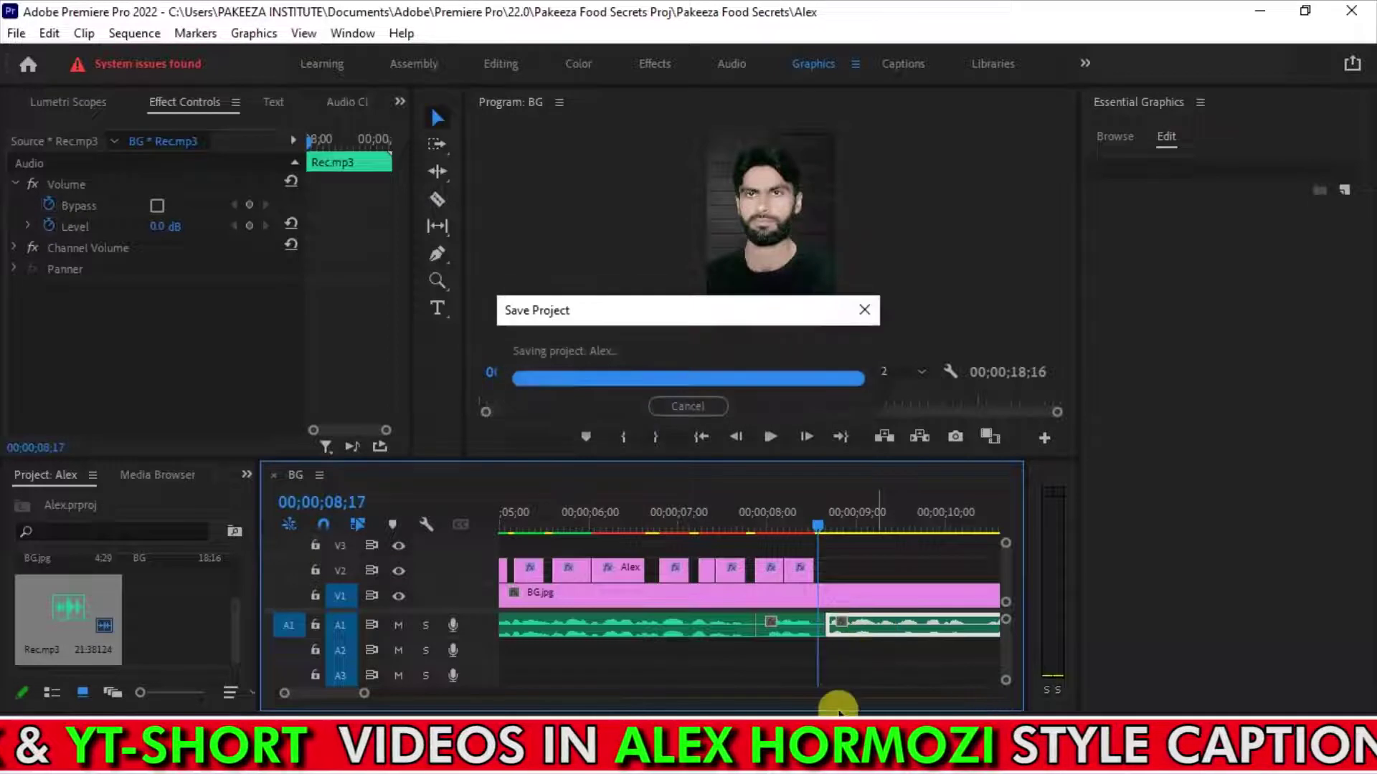
left_click(710, 754)
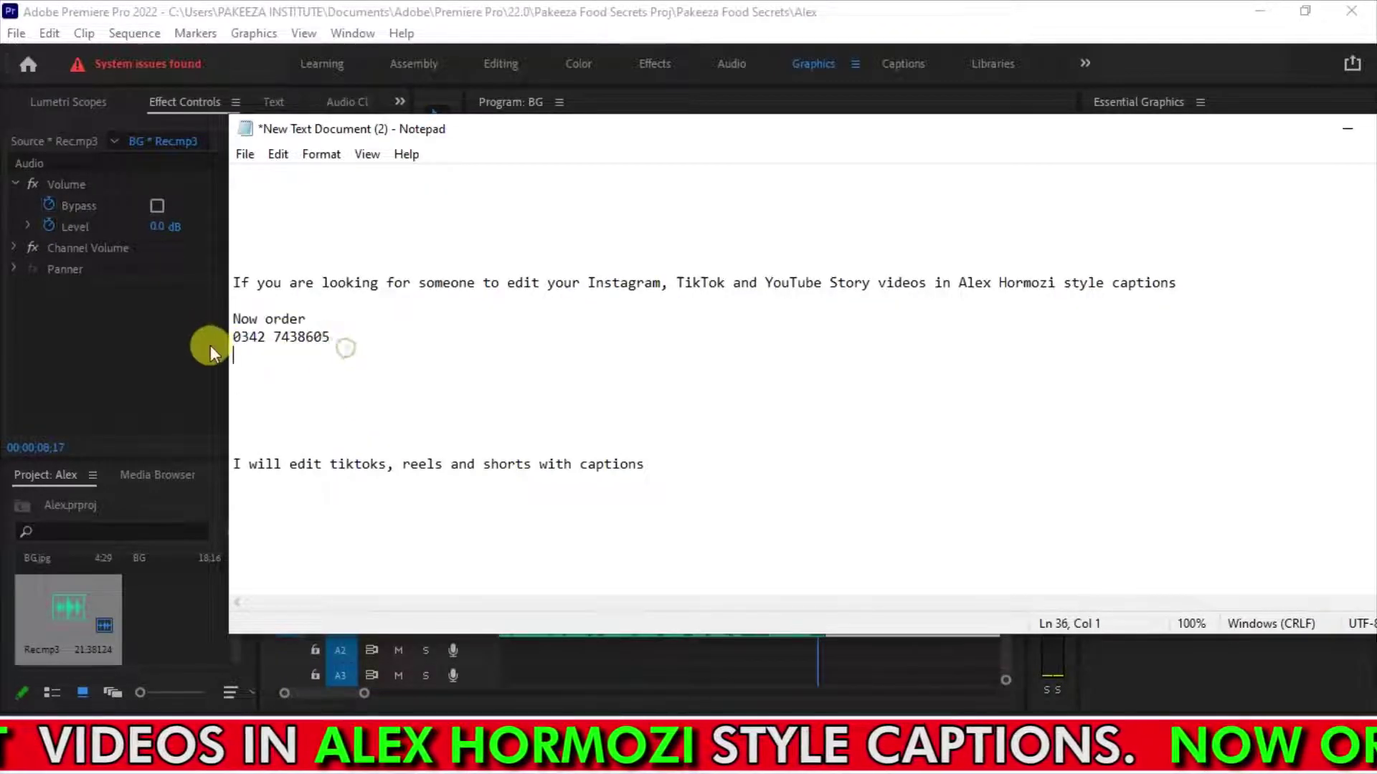
Check the phone number line in the Notepad script, then return to Premiere.
left_click_drag(330, 337, 234, 336)
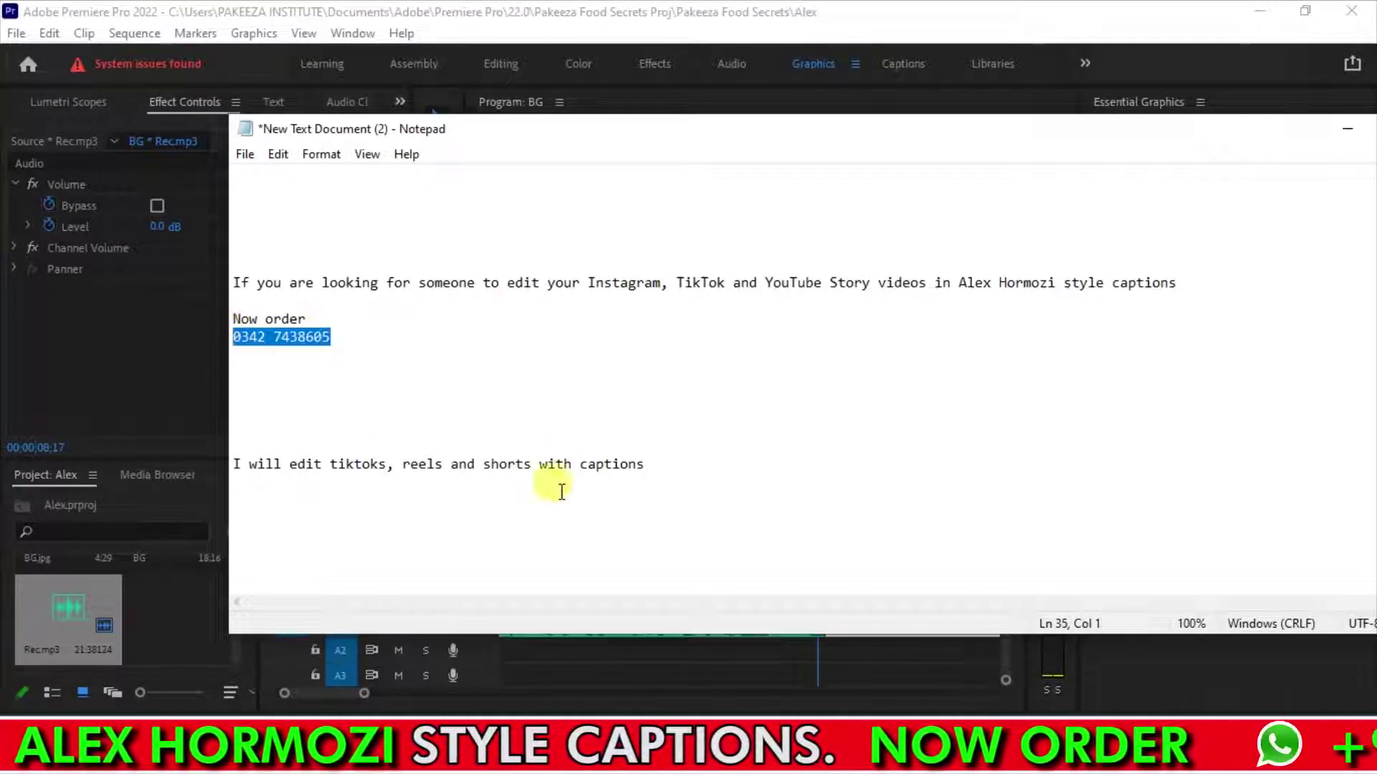
left_click(710, 756)
scroll(345, 689, "down", 5)
Cut off and delete the Rec.mp3 narration tail so the voice ends near 13;00, then save.
key("c")
left_click(885, 625)
key("v")
left_click(912, 628)
key("Delete")
key("ctrl+s")
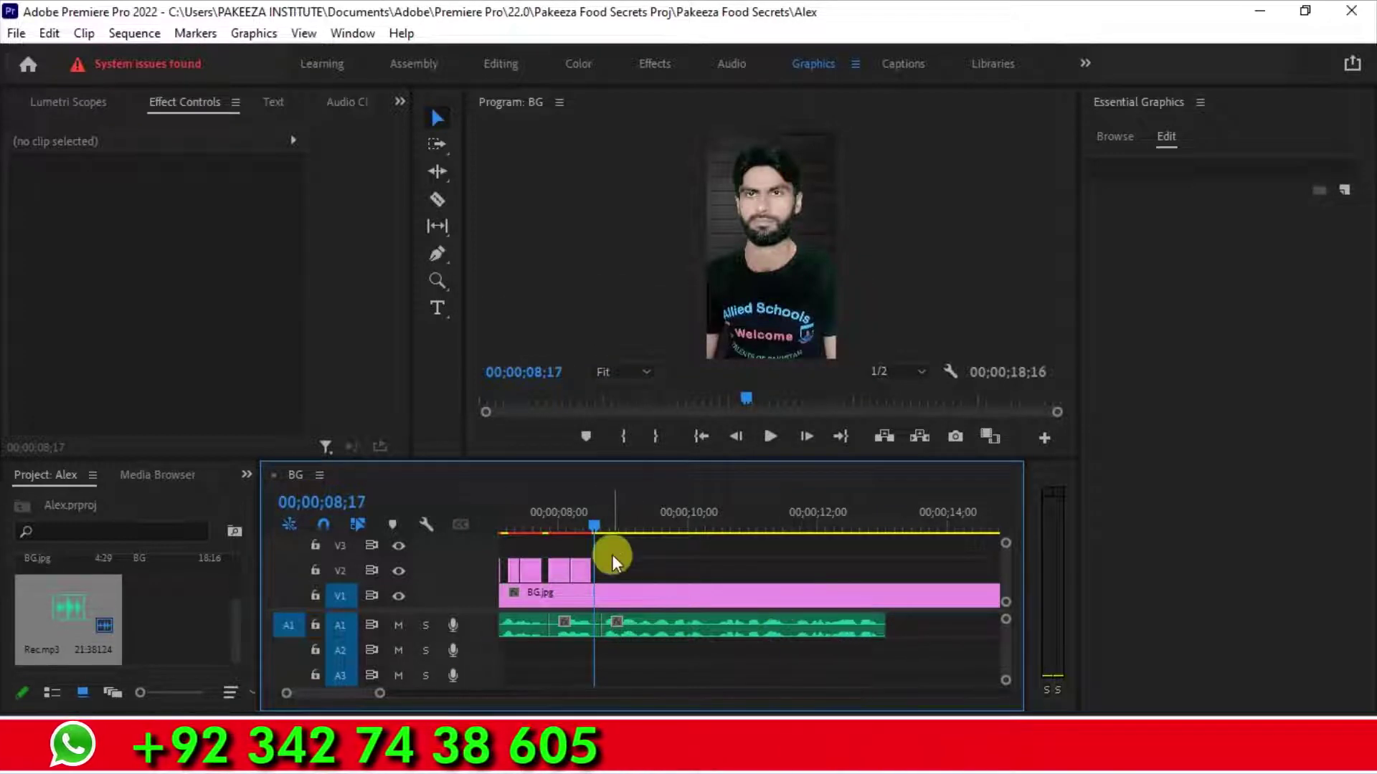
Save, open Documents > Adobe in File Explorer, and bring YT.mp4 onto the timeline after the narration.
key("ctrl+s")
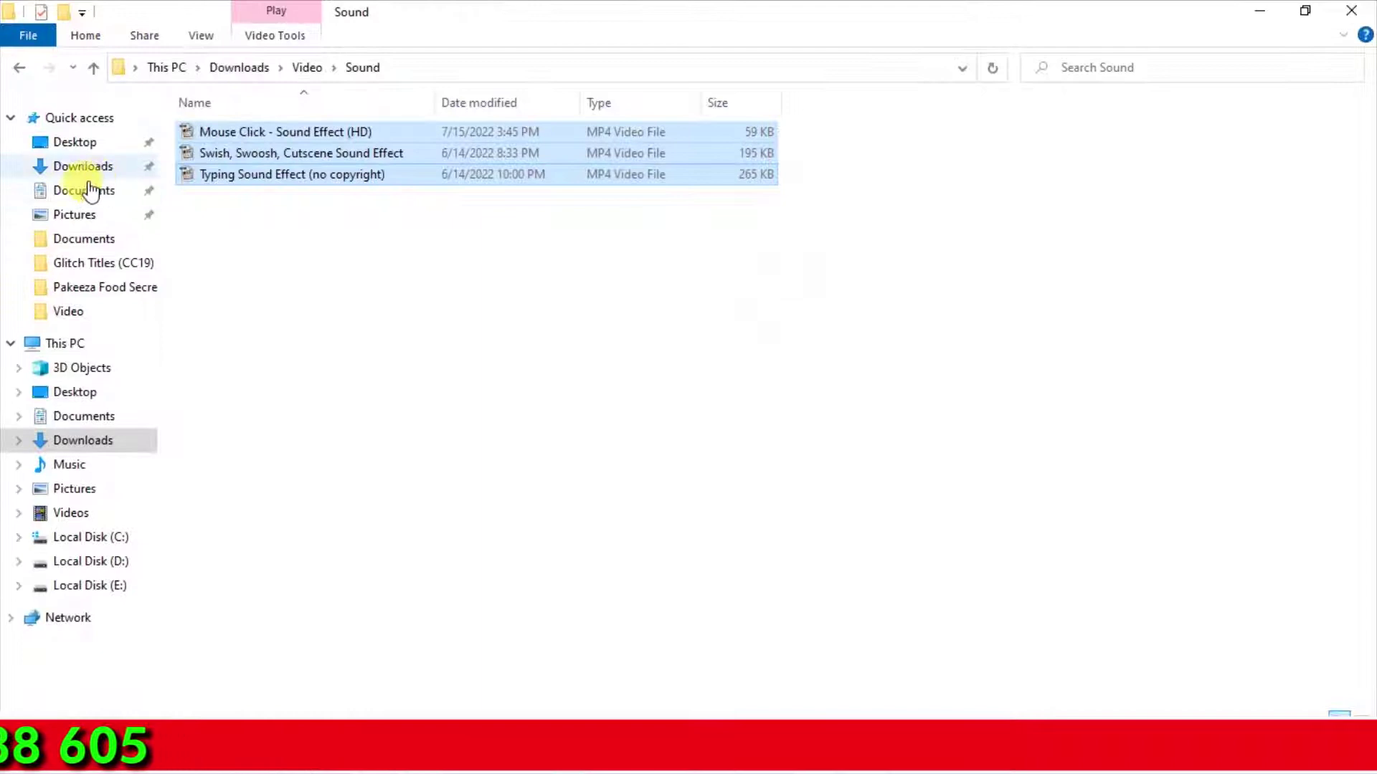
left_click(83, 190)
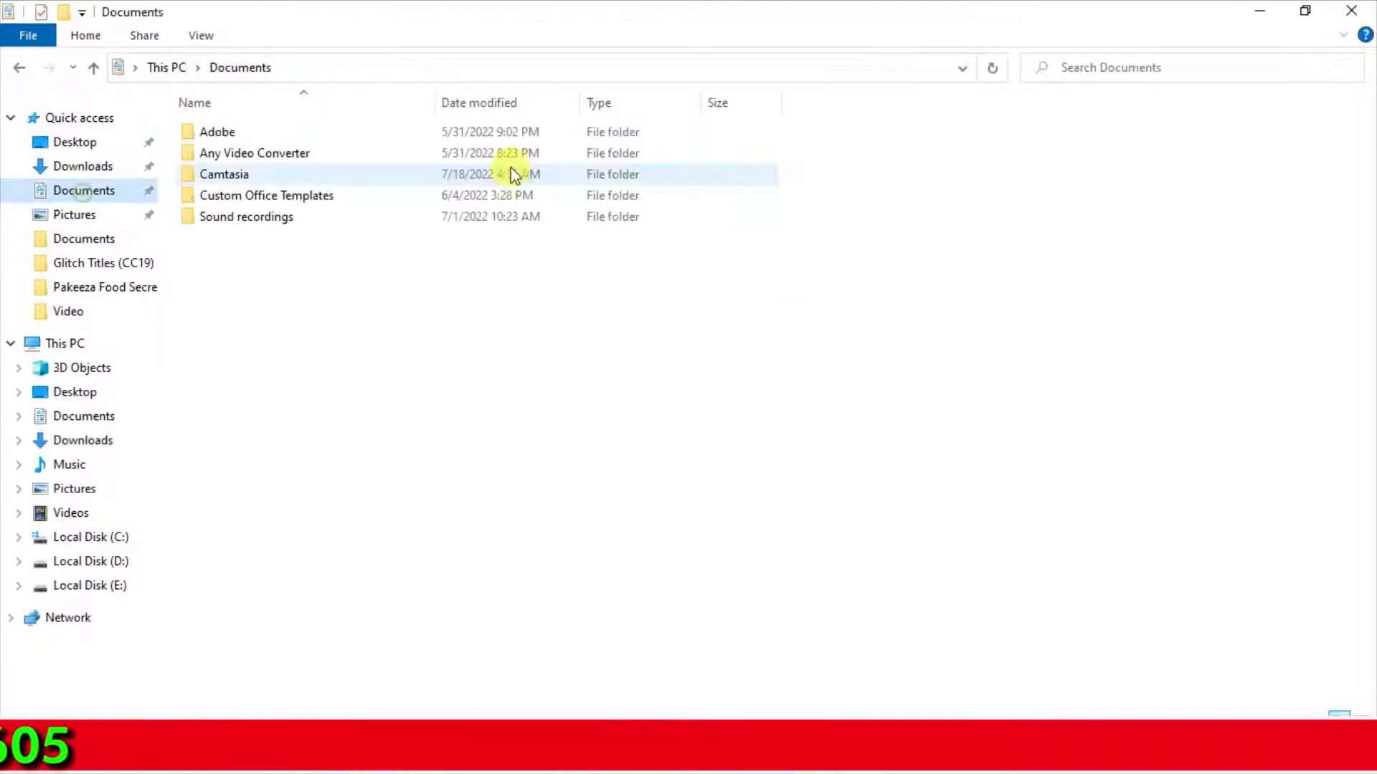
double_click(244, 133)
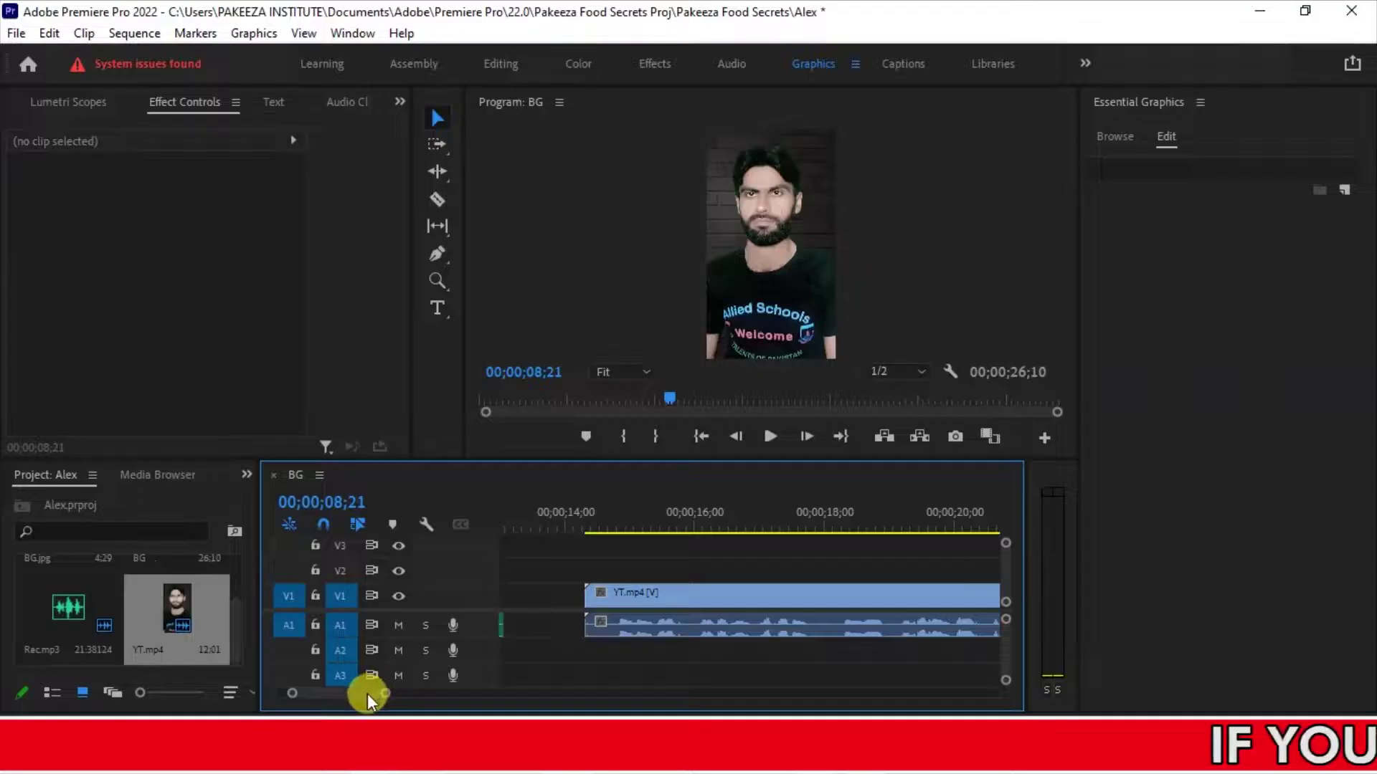
left_click_drag(367, 699, 371, 699)
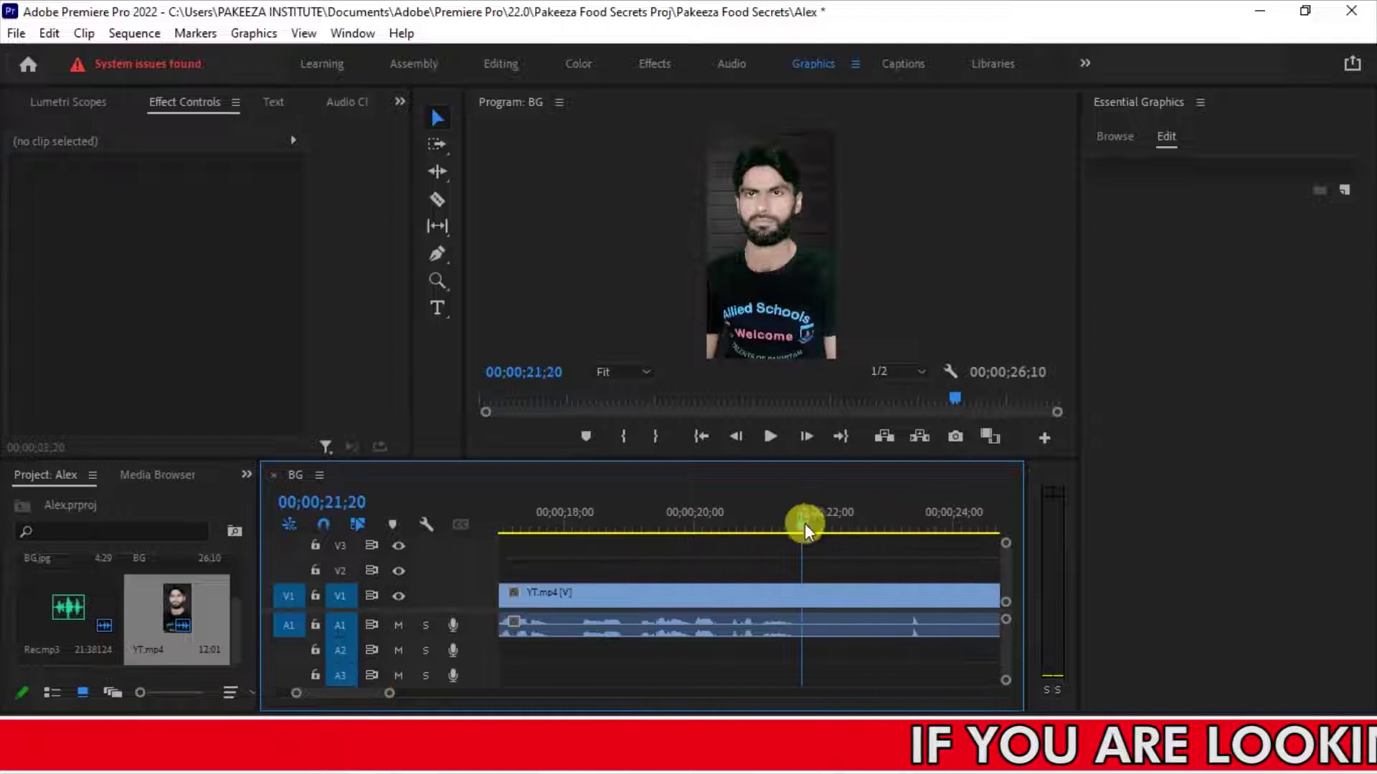
Cut YT.mp4 at 23;07, delete its start, and place the rest right after the captions.
left_click_drag(806, 531, 903, 532)
key("c")
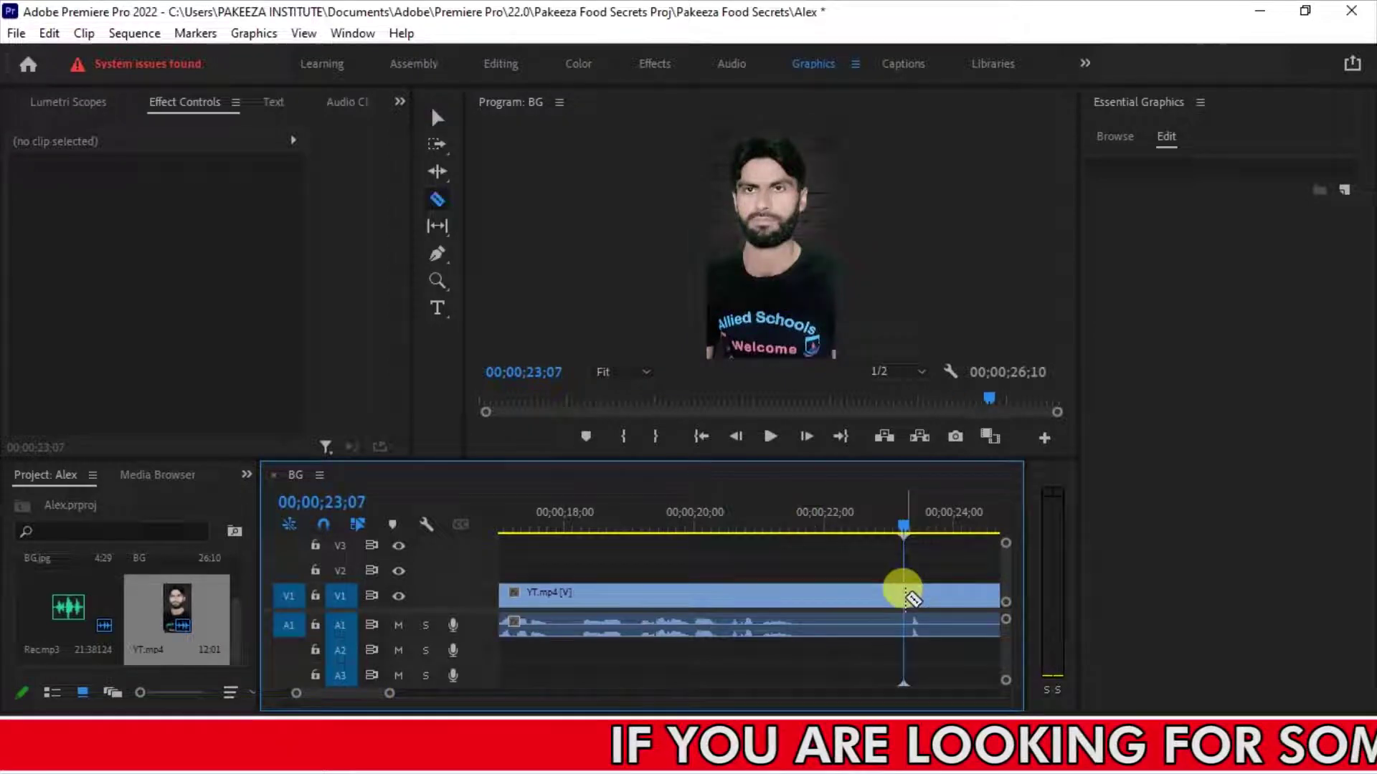
key("v")
left_click(815, 600)
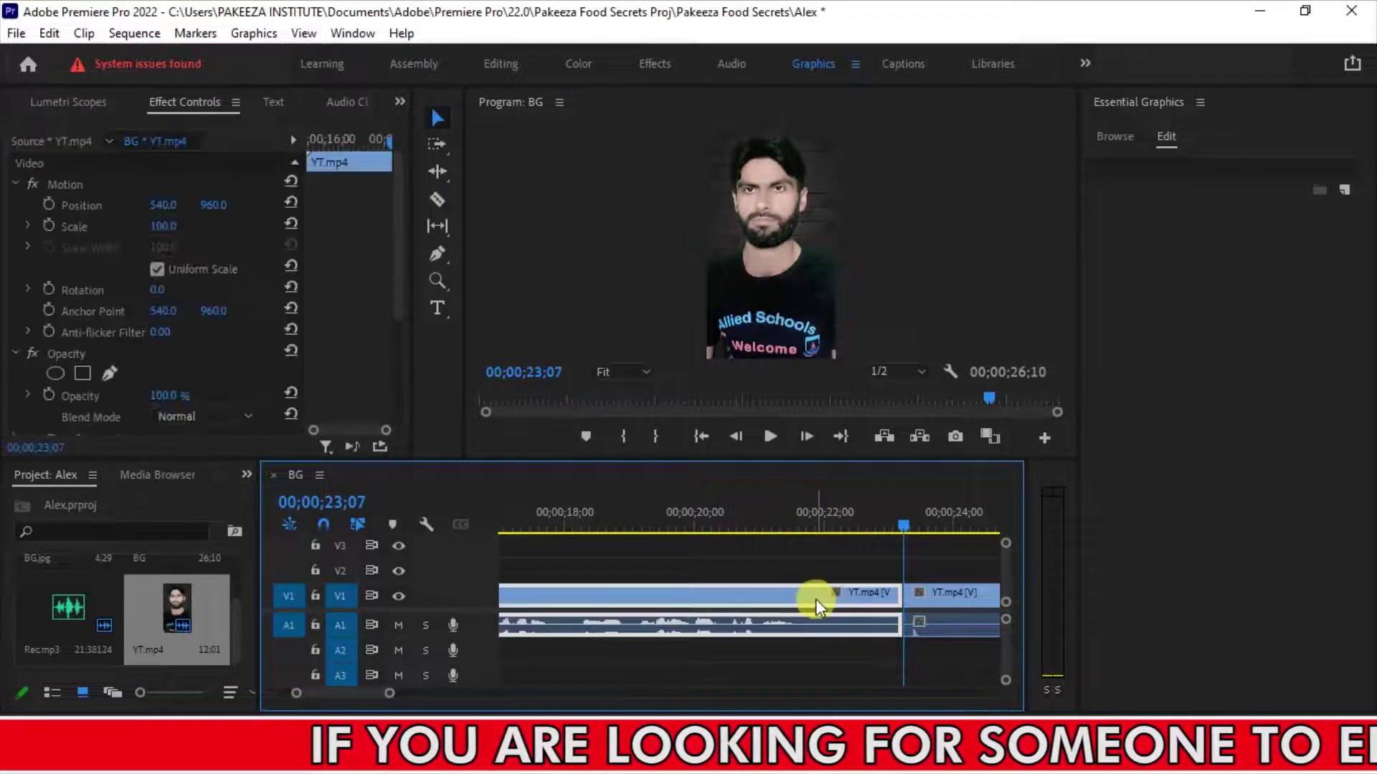
key("Delete")
left_click_drag(946, 593, 685, 570)
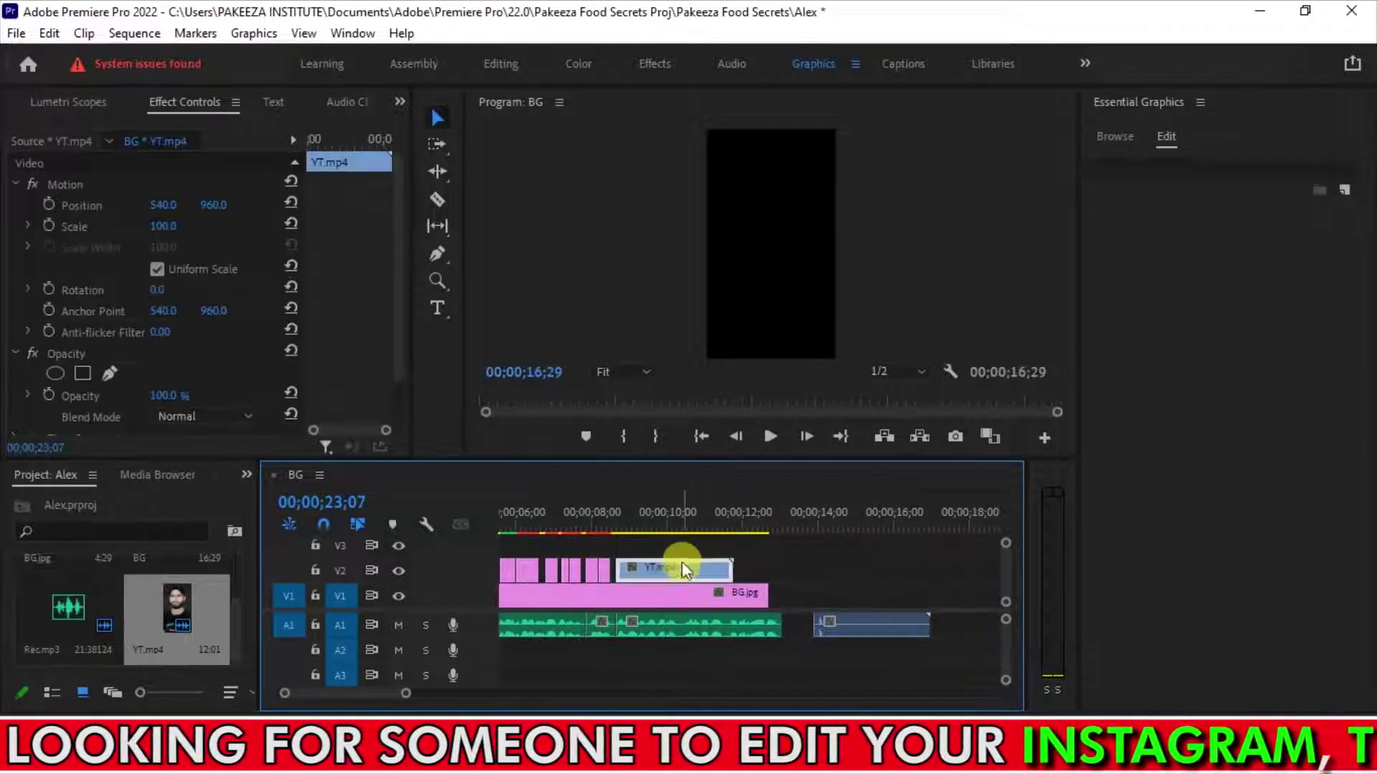
Play back the new ending from about 08;21 and select the YT.mp4 video clip.
left_click(618, 522)
key("space")
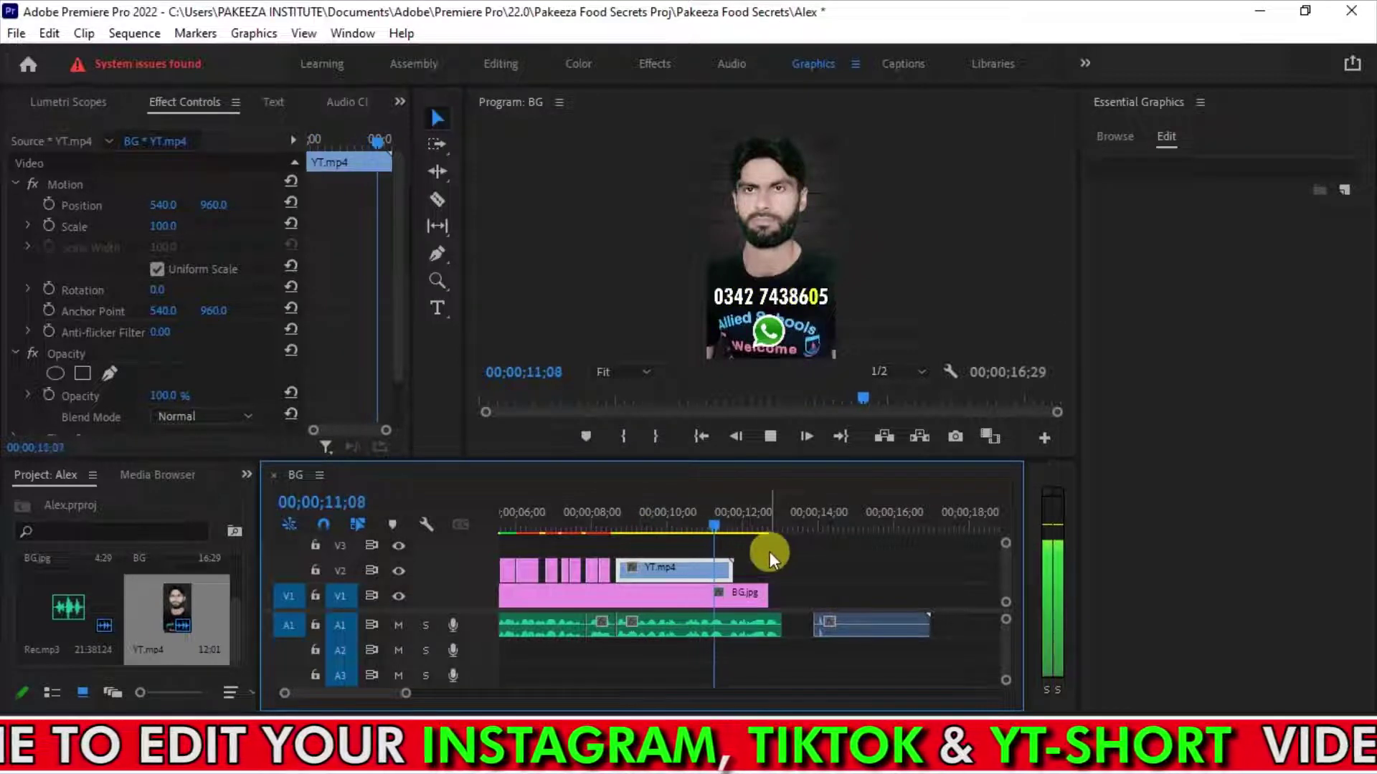
key("space")
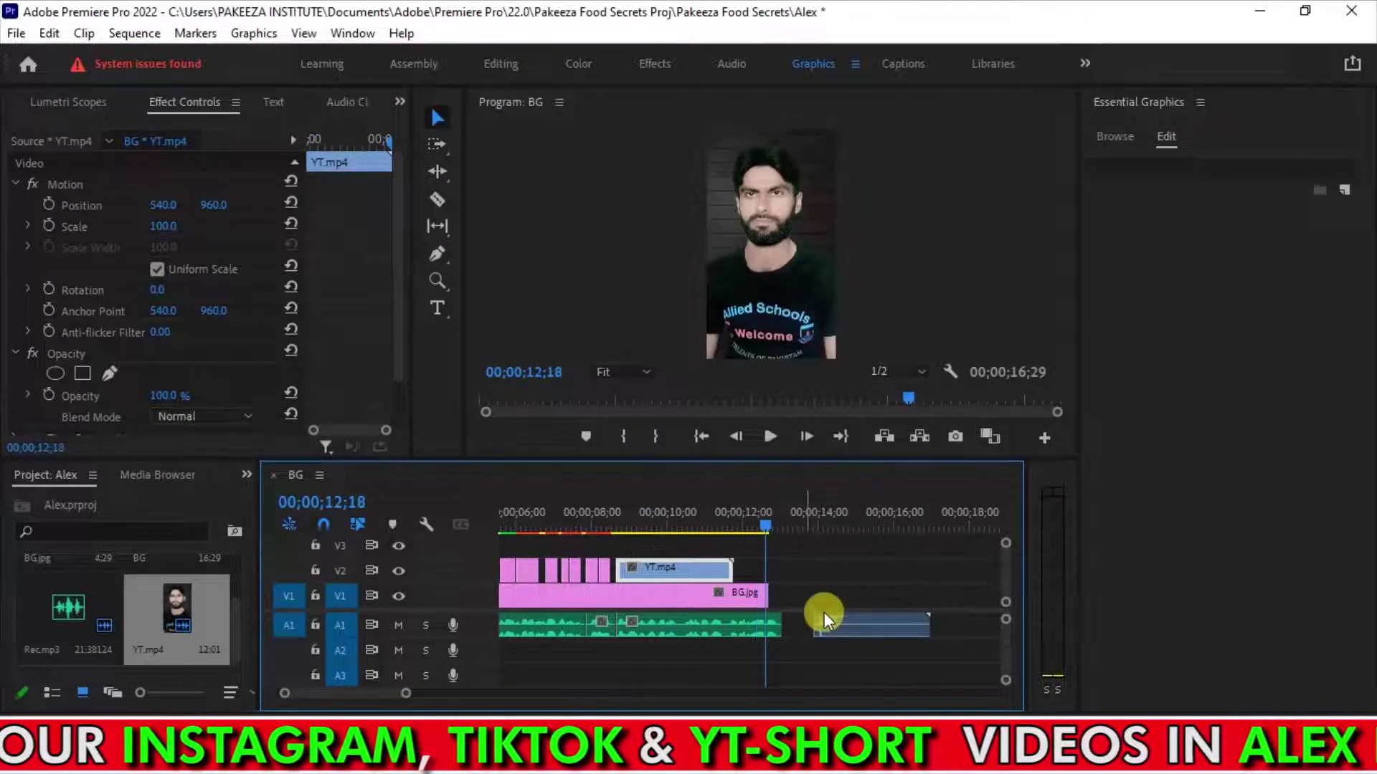
left_click(848, 626)
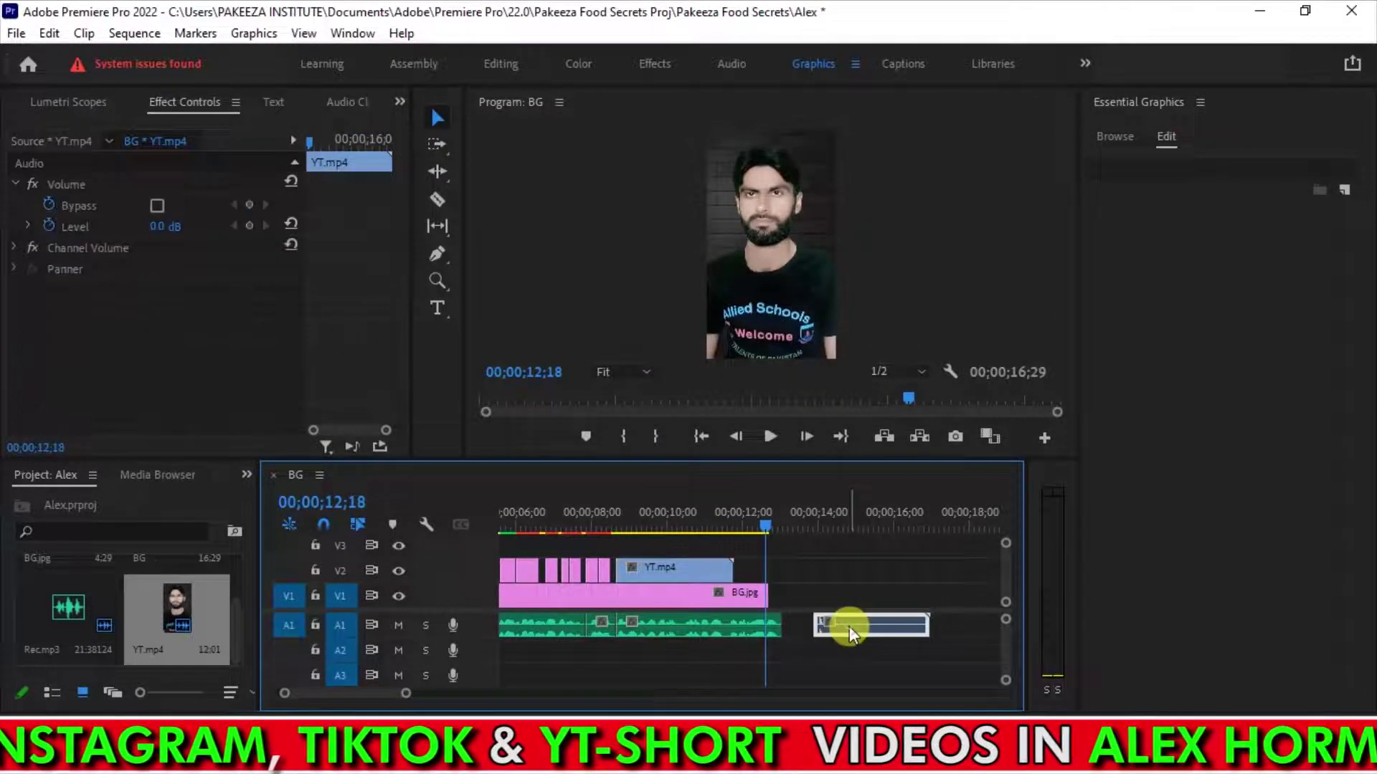
left_click(648, 569)
right_click(649, 566)
Retime YT.mp4 to a 00;00;04;12 duration, giving 70.45% speed.
left_click(709, 587)
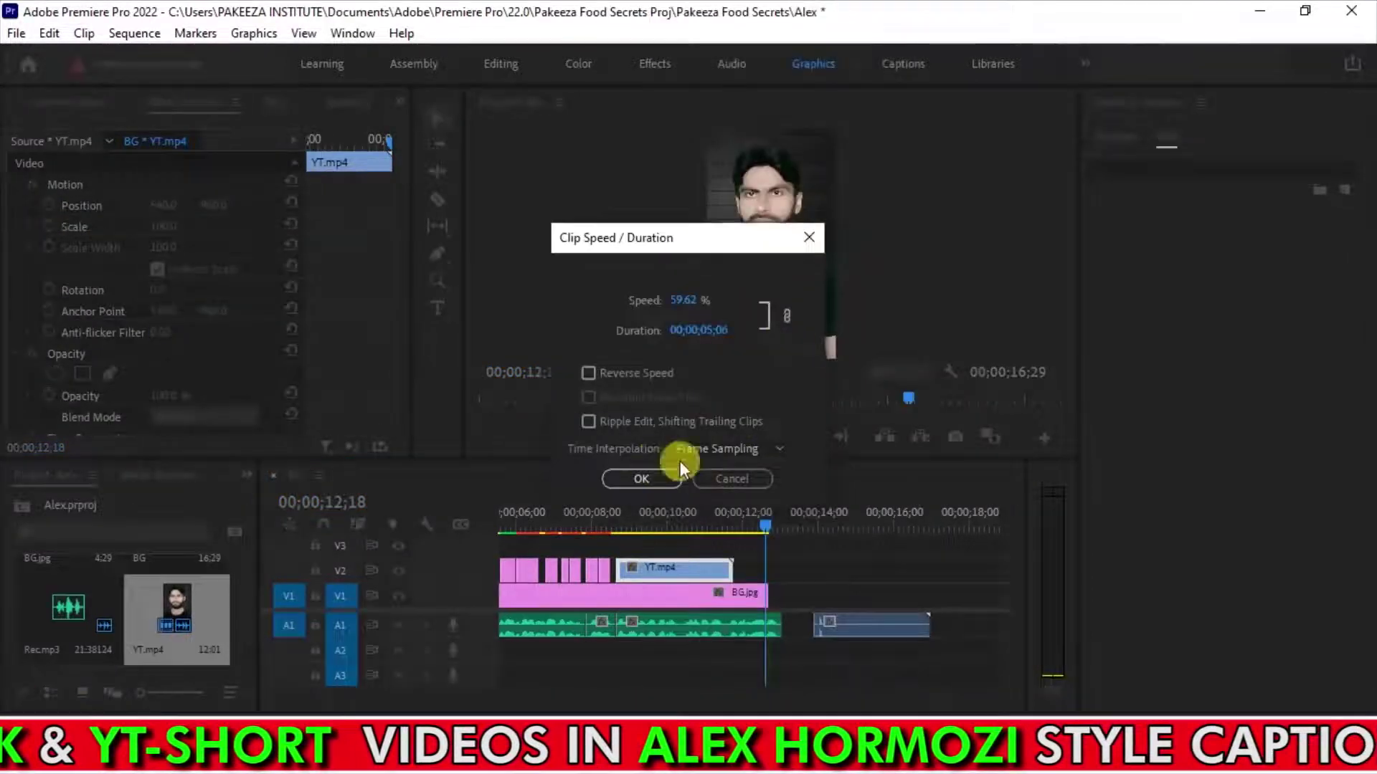
left_click(634, 479)
left_click(793, 580)
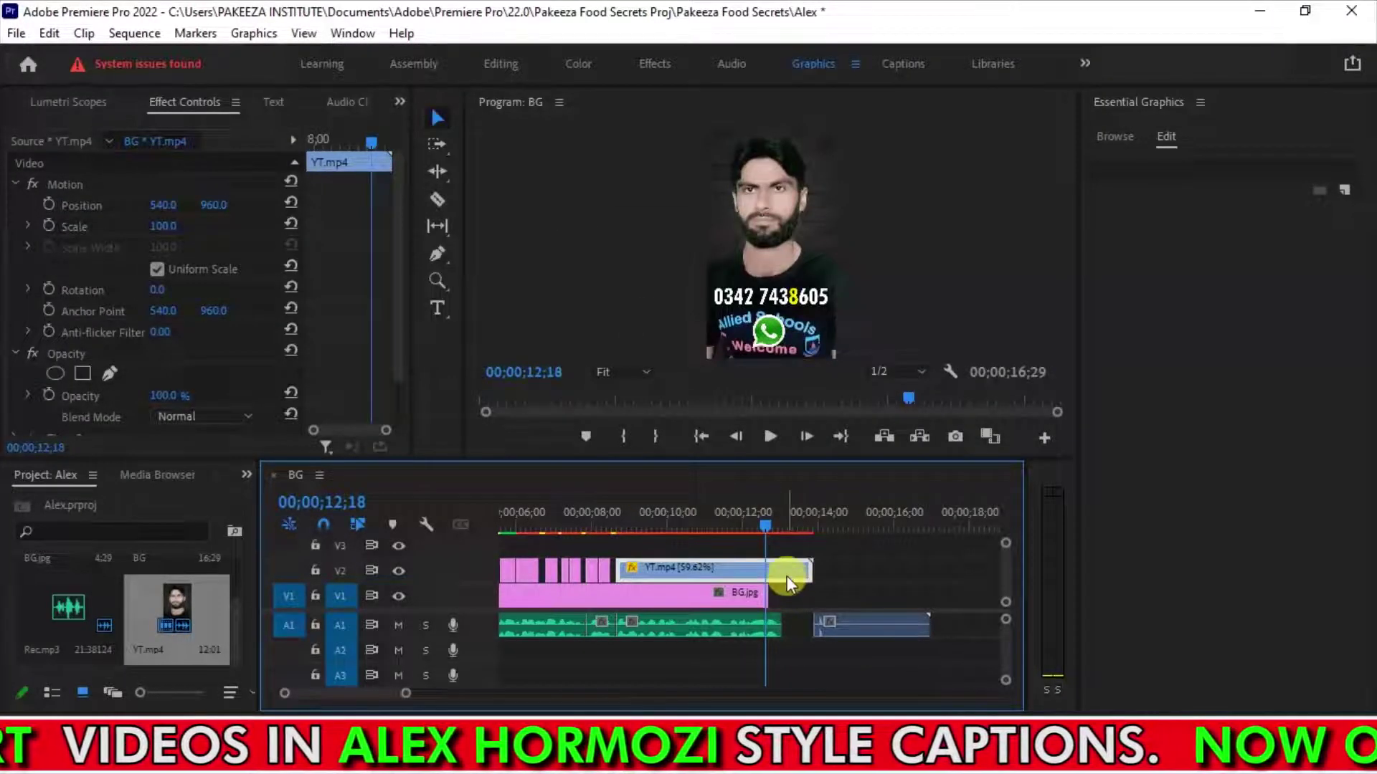
right_click(787, 571)
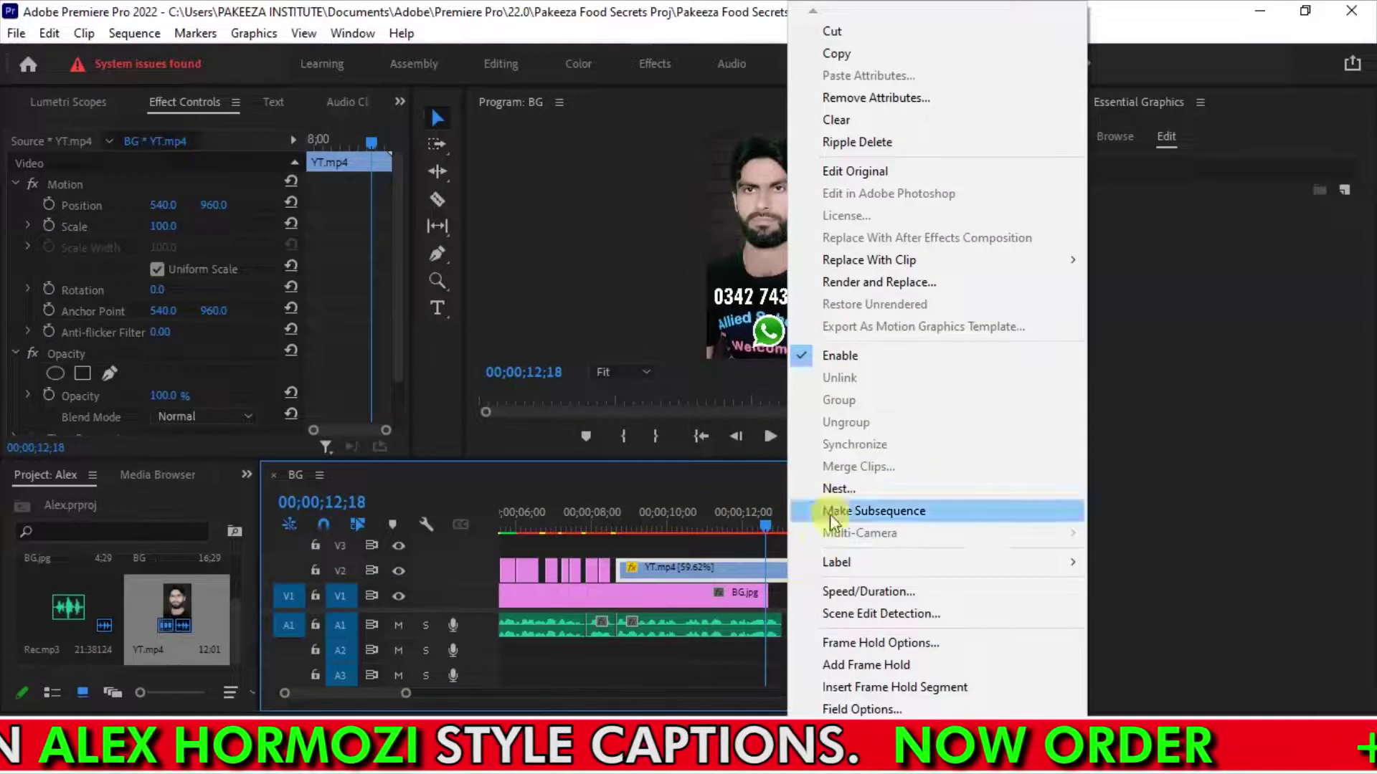
left_click(834, 590)
left_click_drag(700, 339, 677, 331)
left_click(661, 488)
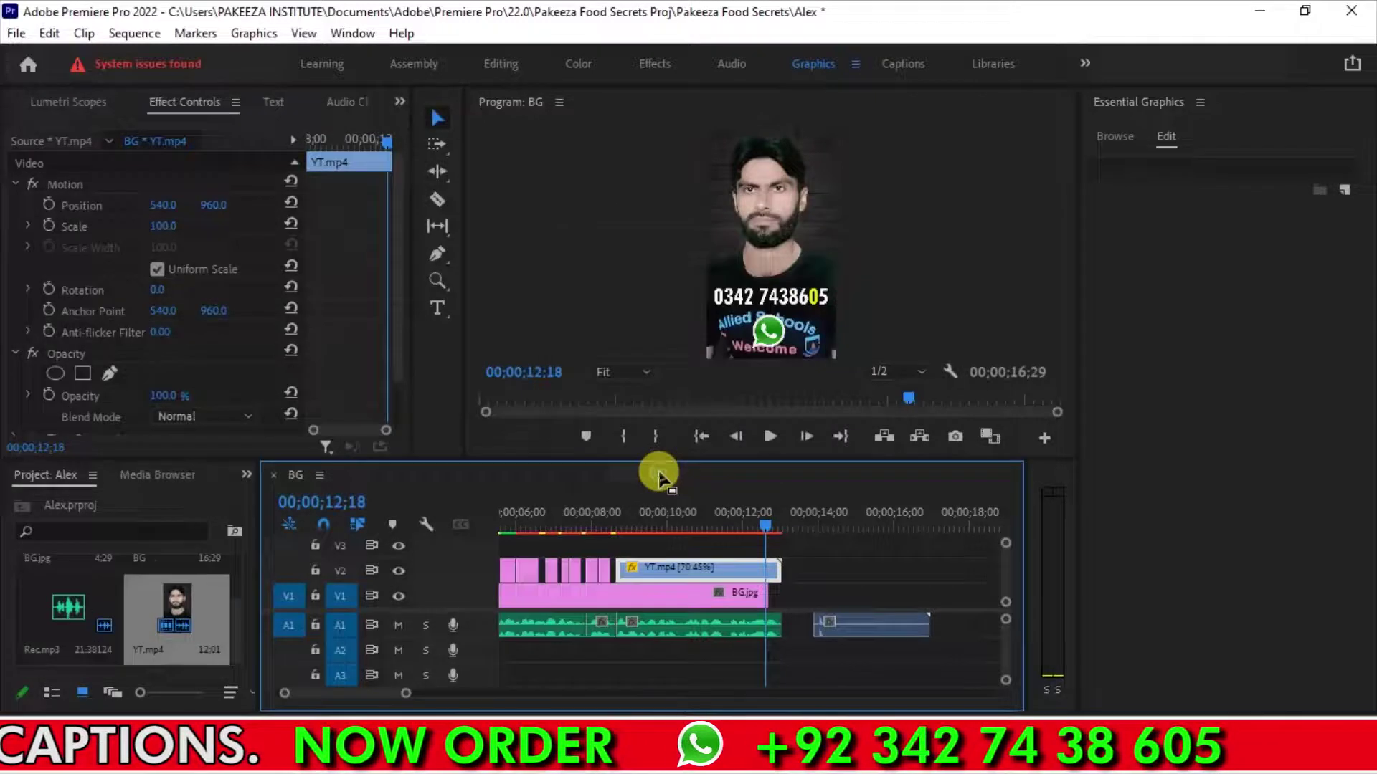
Extend BG.jpg to end with YT.mp4, save, and play back the retimed ending.
left_click_drag(767, 595, 781, 595)
key("ctrl+s")
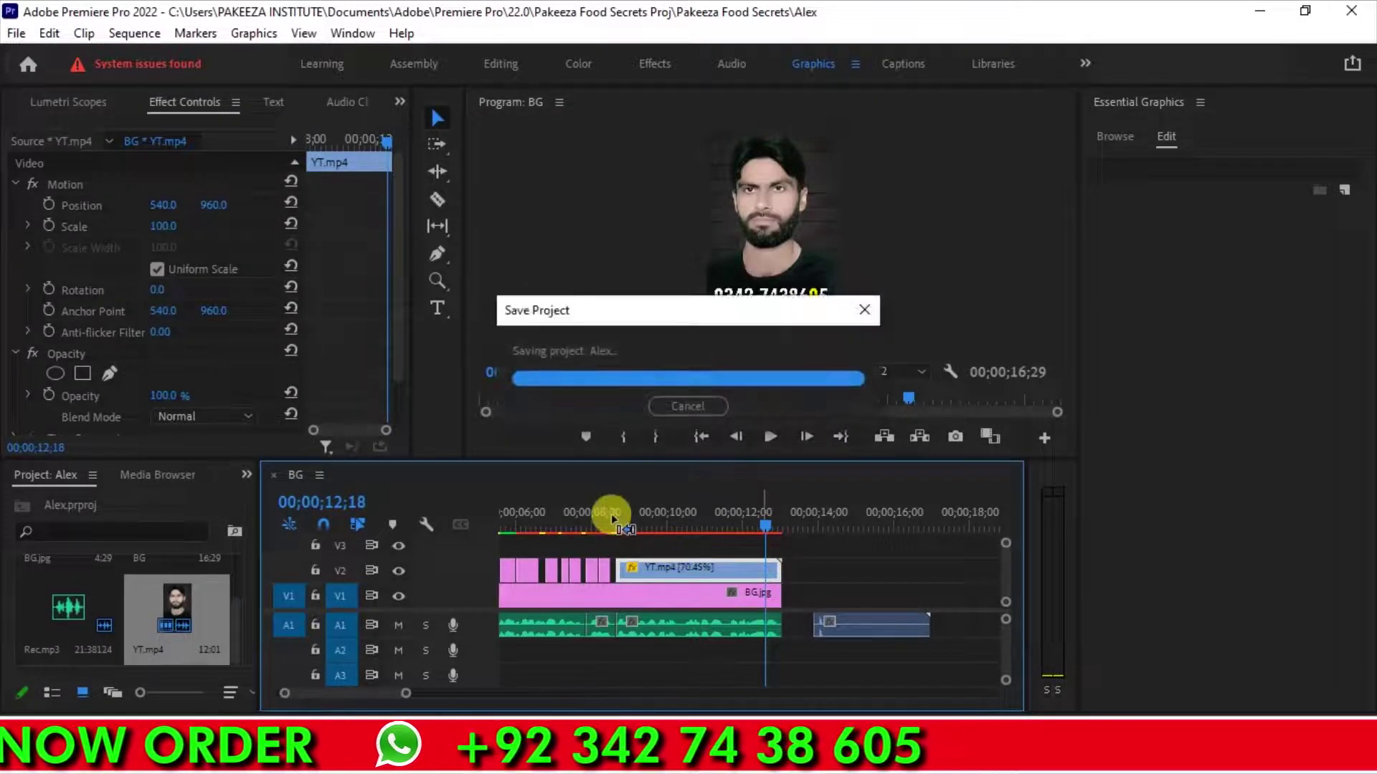
left_click(607, 514)
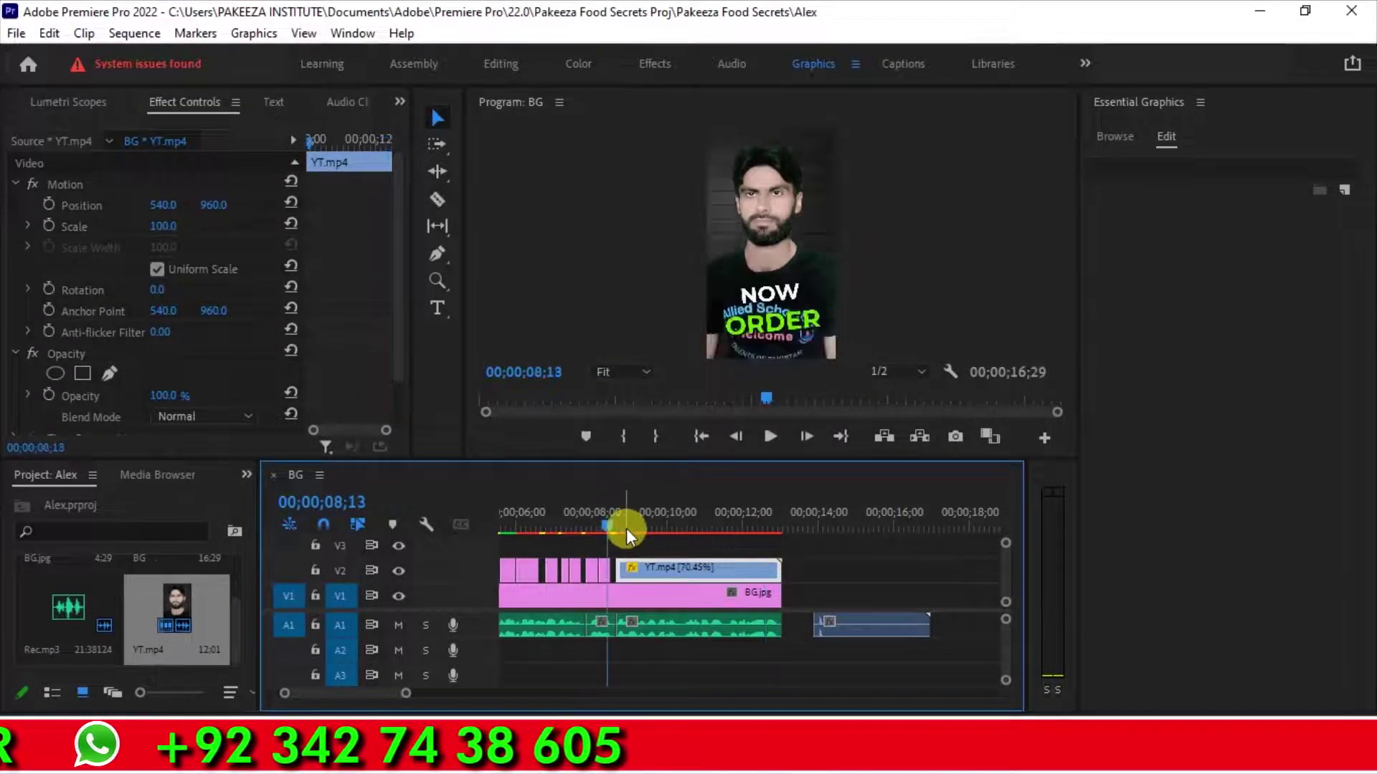
key("space")
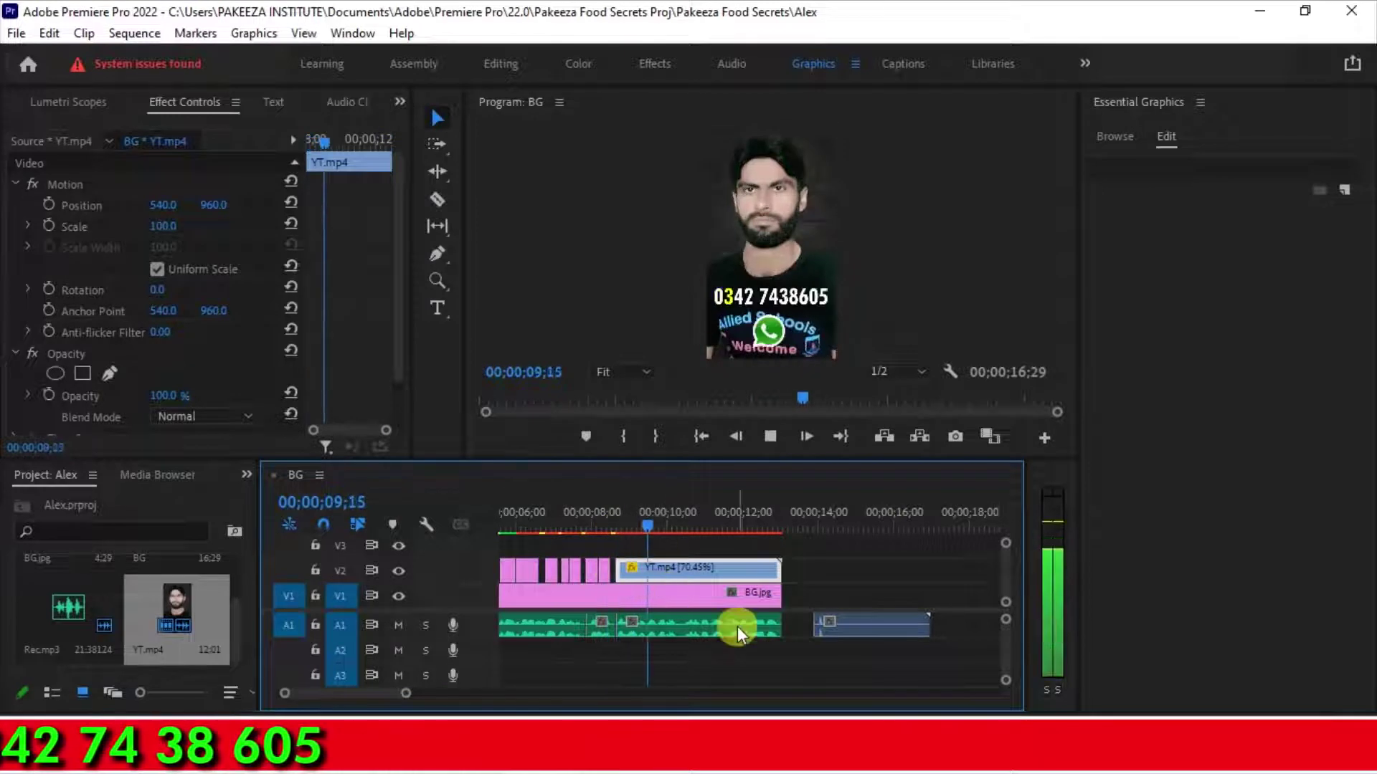
left_click(650, 538)
left_click_drag(647, 519, 617, 522)
Move the separate sound clip onto track A2, preview it, and save.
left_click_drag(841, 627, 660, 663)
key("space")
key("ctrl+s")
Apply a 10 dB Audio Gain boost to the A2 sound clip and save.
right_click(699, 648)
left_click(732, 610)
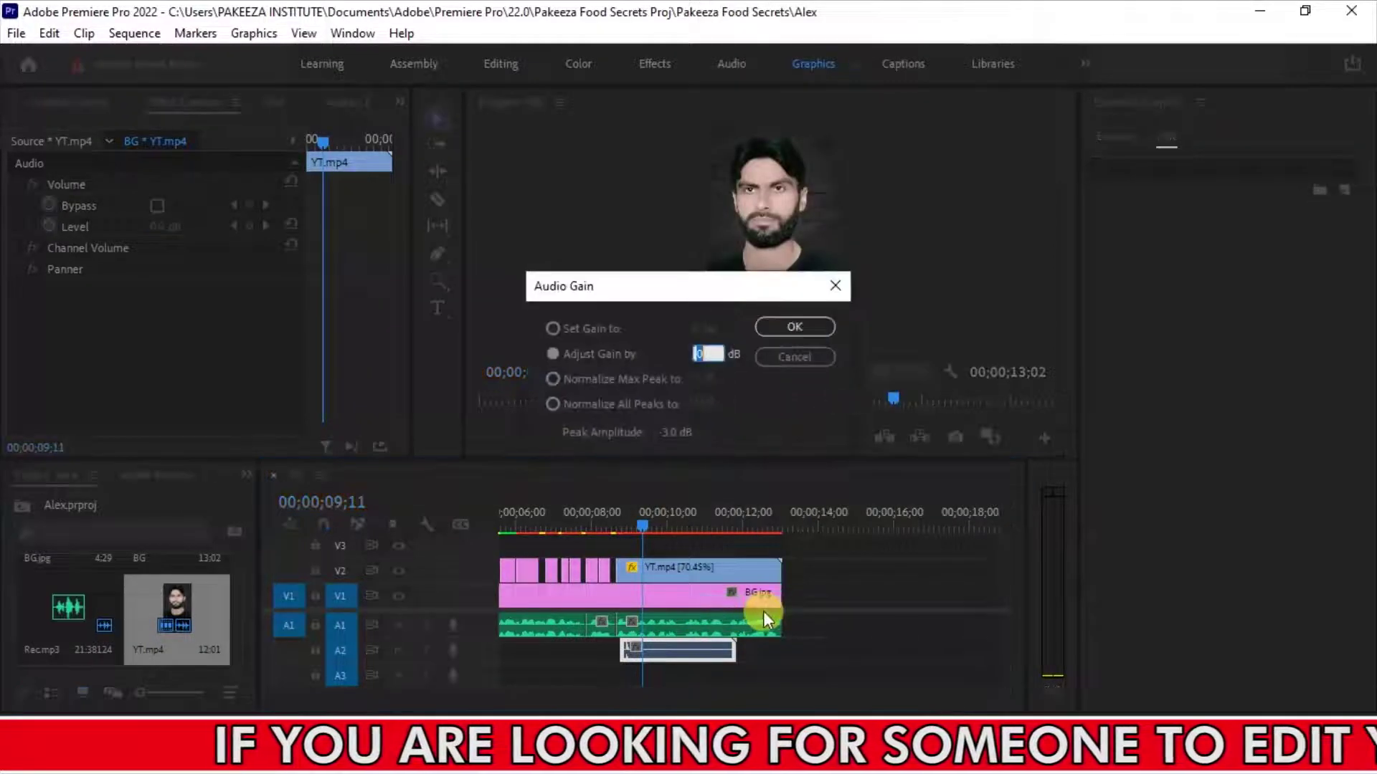
type("10")
key("Return")
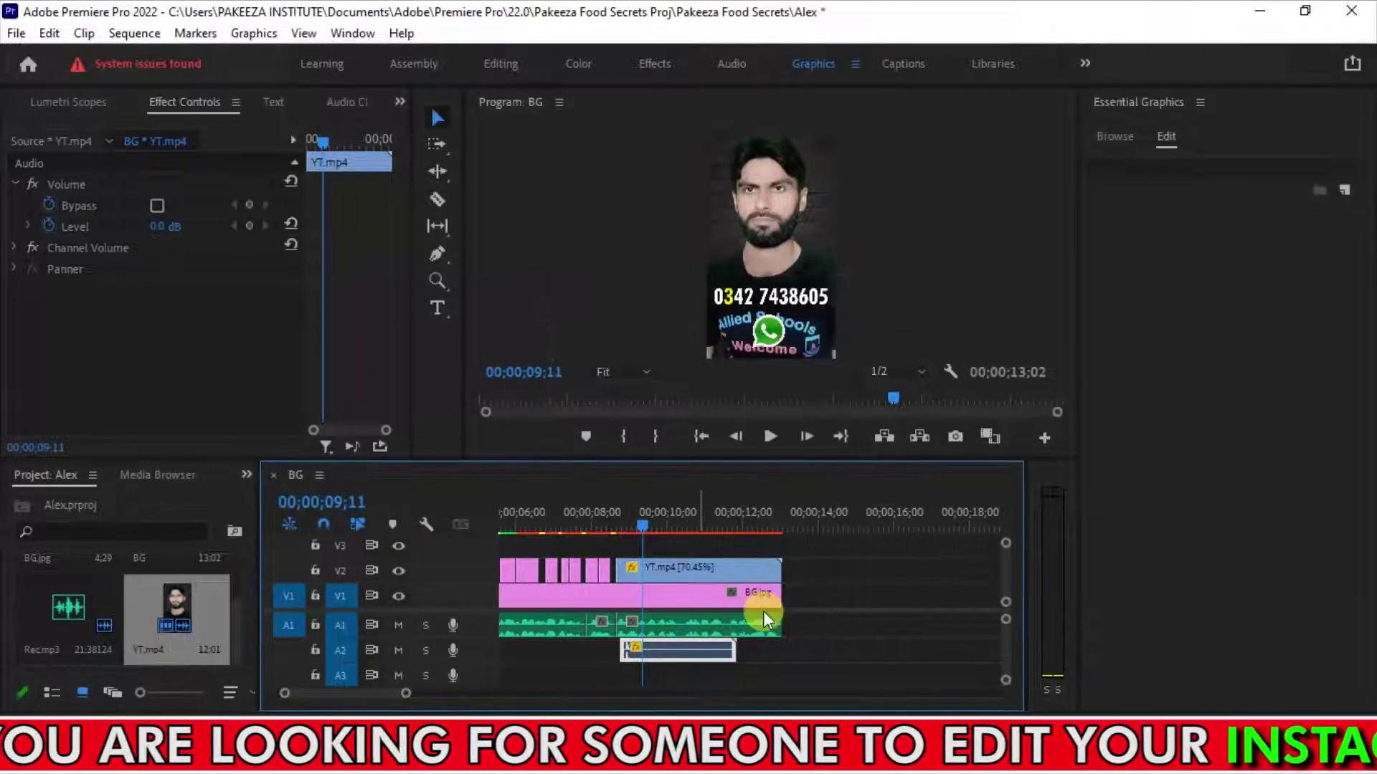
key("ctrl+s")
Play back the louder sound from about 08;14 and save again.
left_click(613, 522)
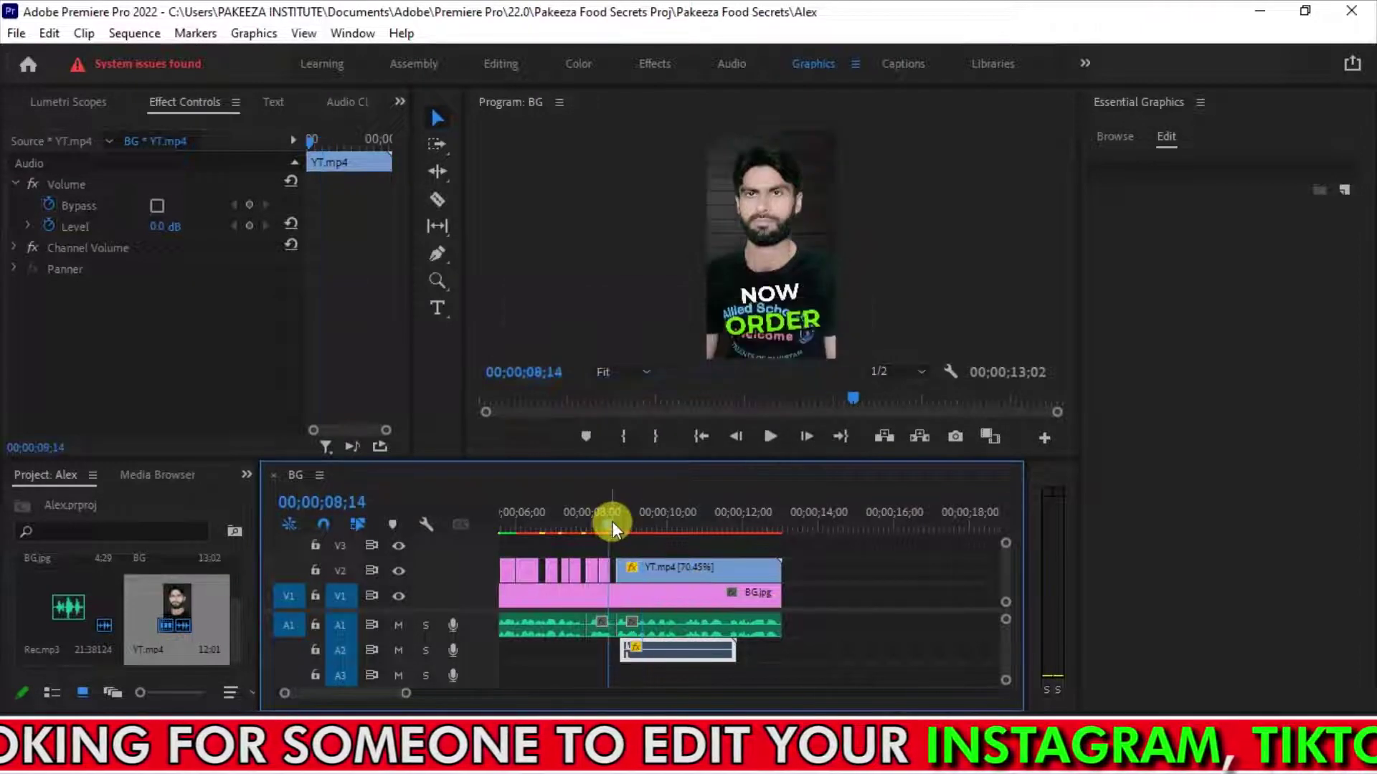
key("space")
key("space")
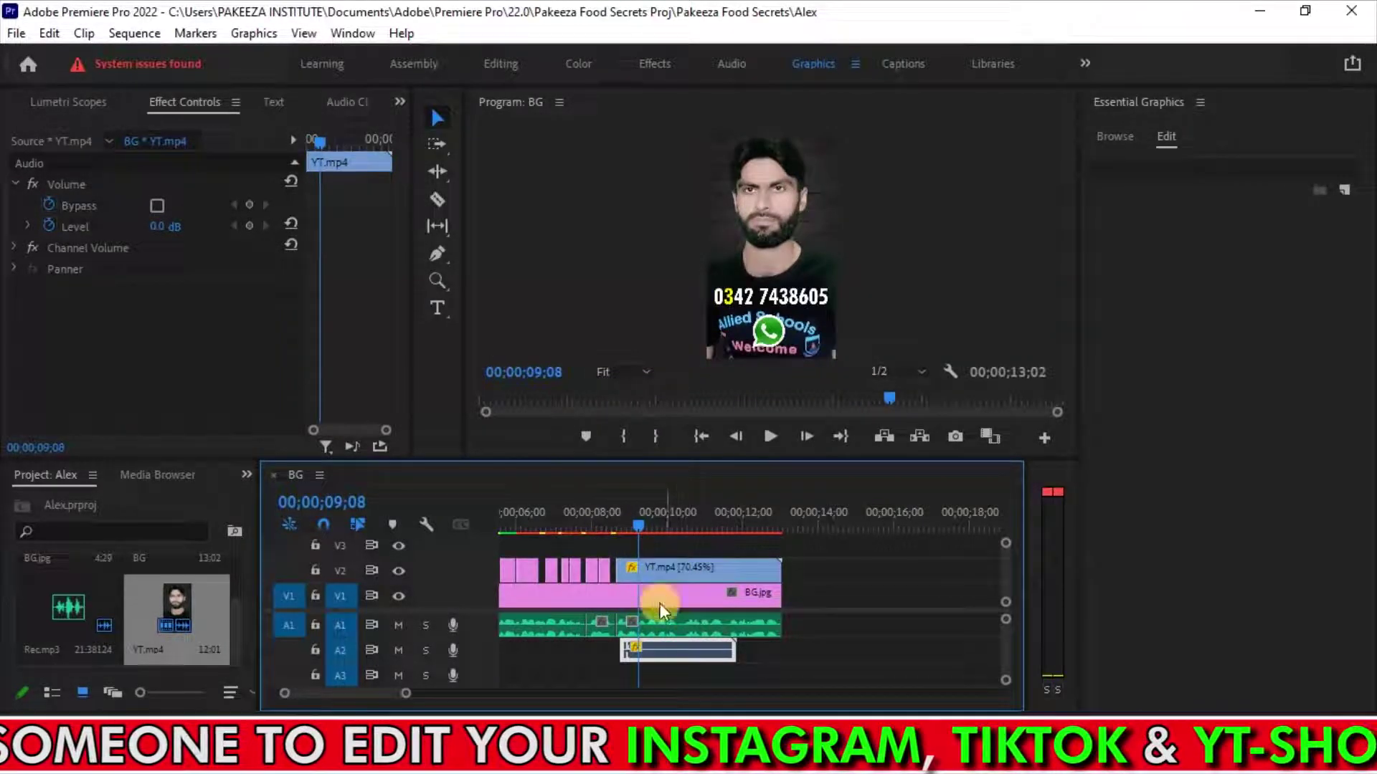
key("ctrl+s")
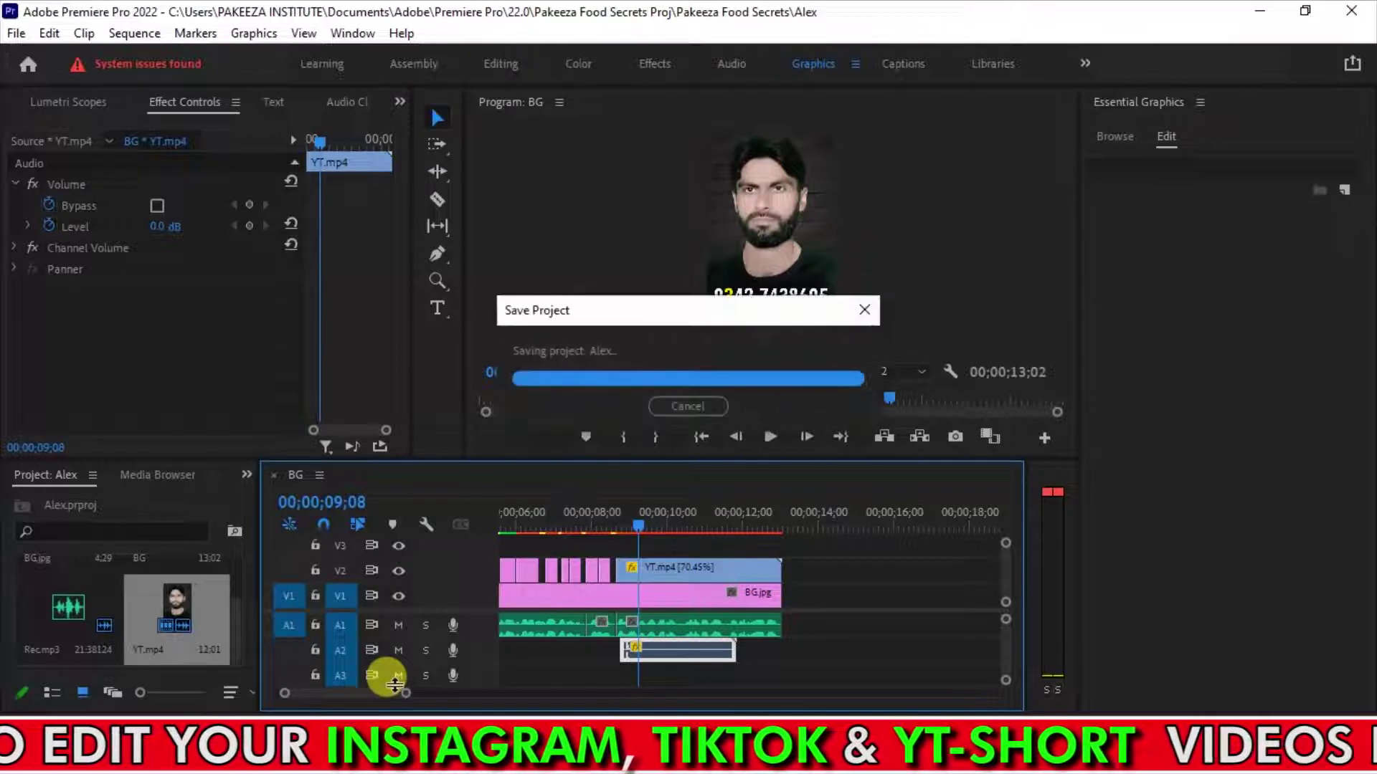
left_click_drag(373, 690, 360, 694)
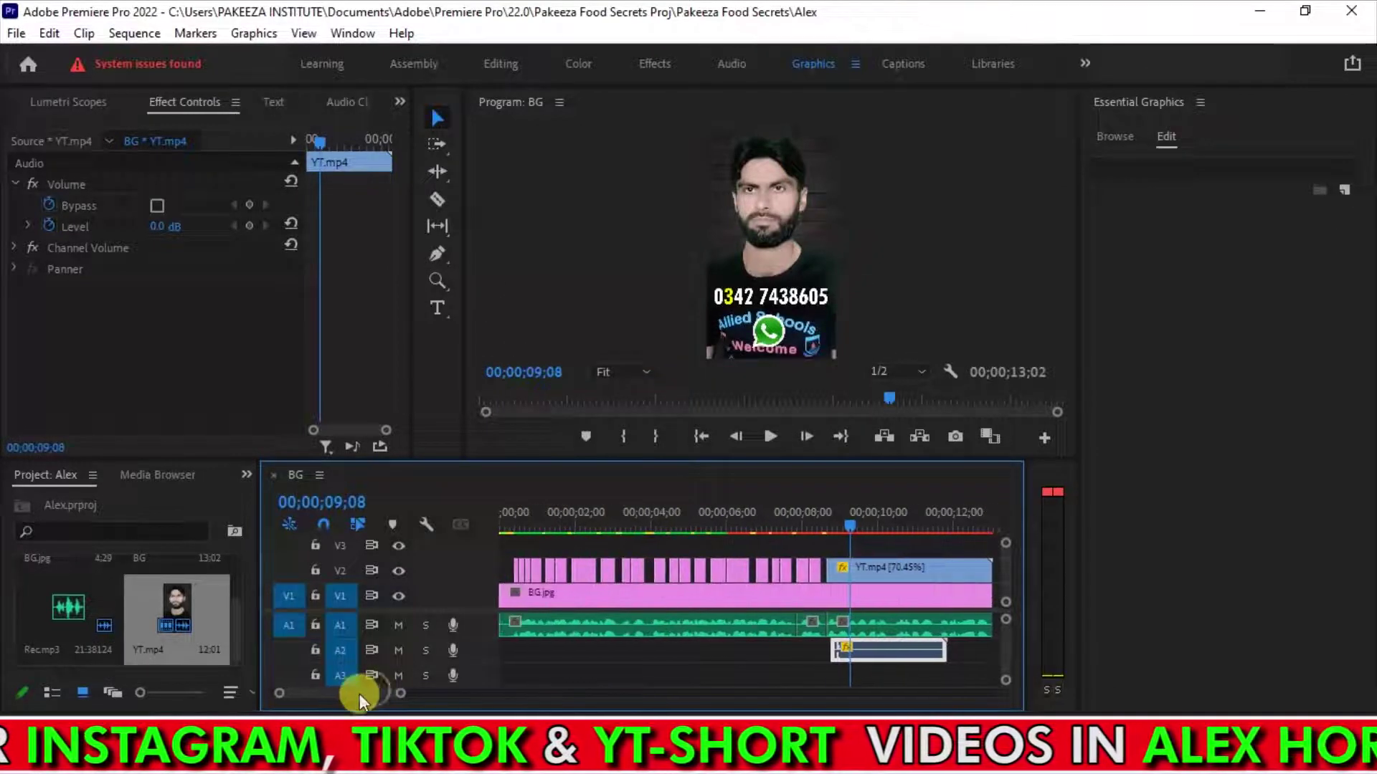
Play the captions from the sequence start and scrub back to the early ones.
left_click(516, 512)
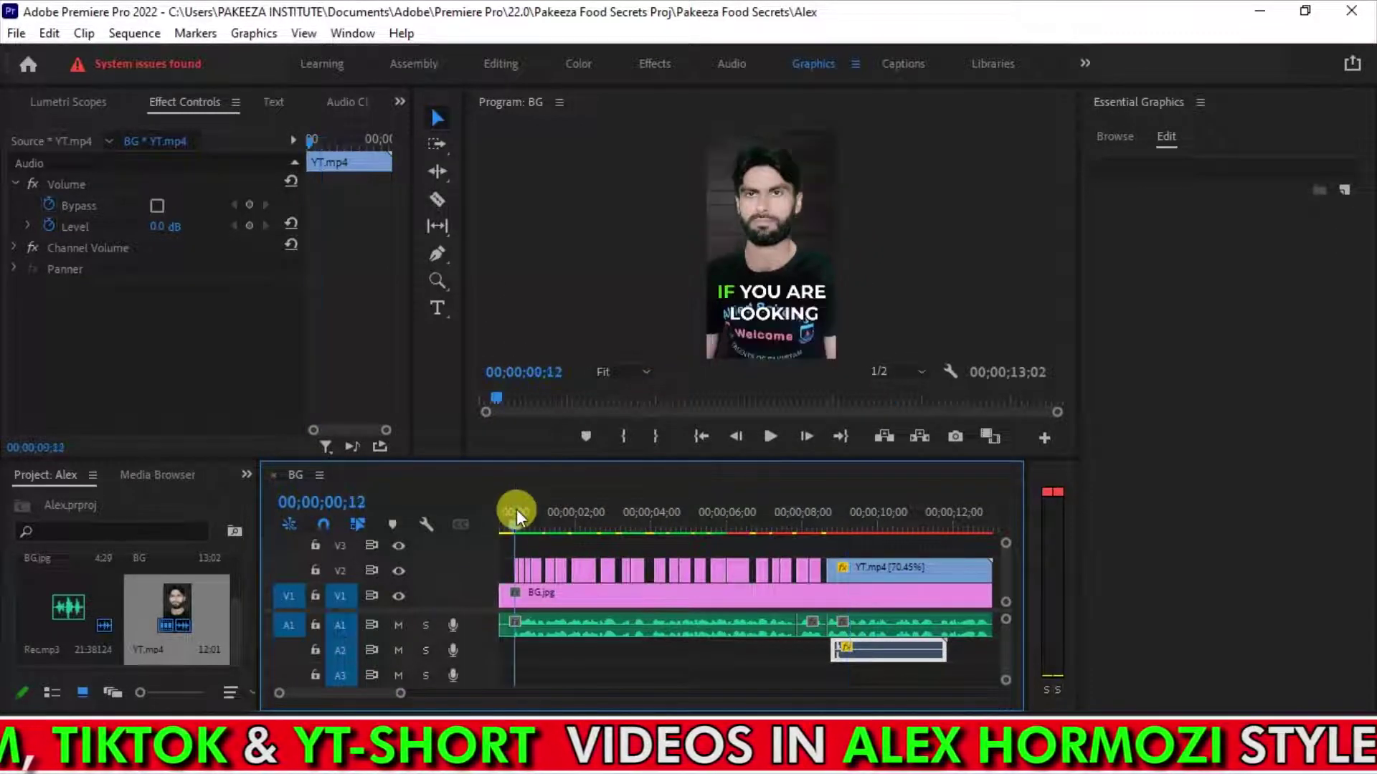
key("space")
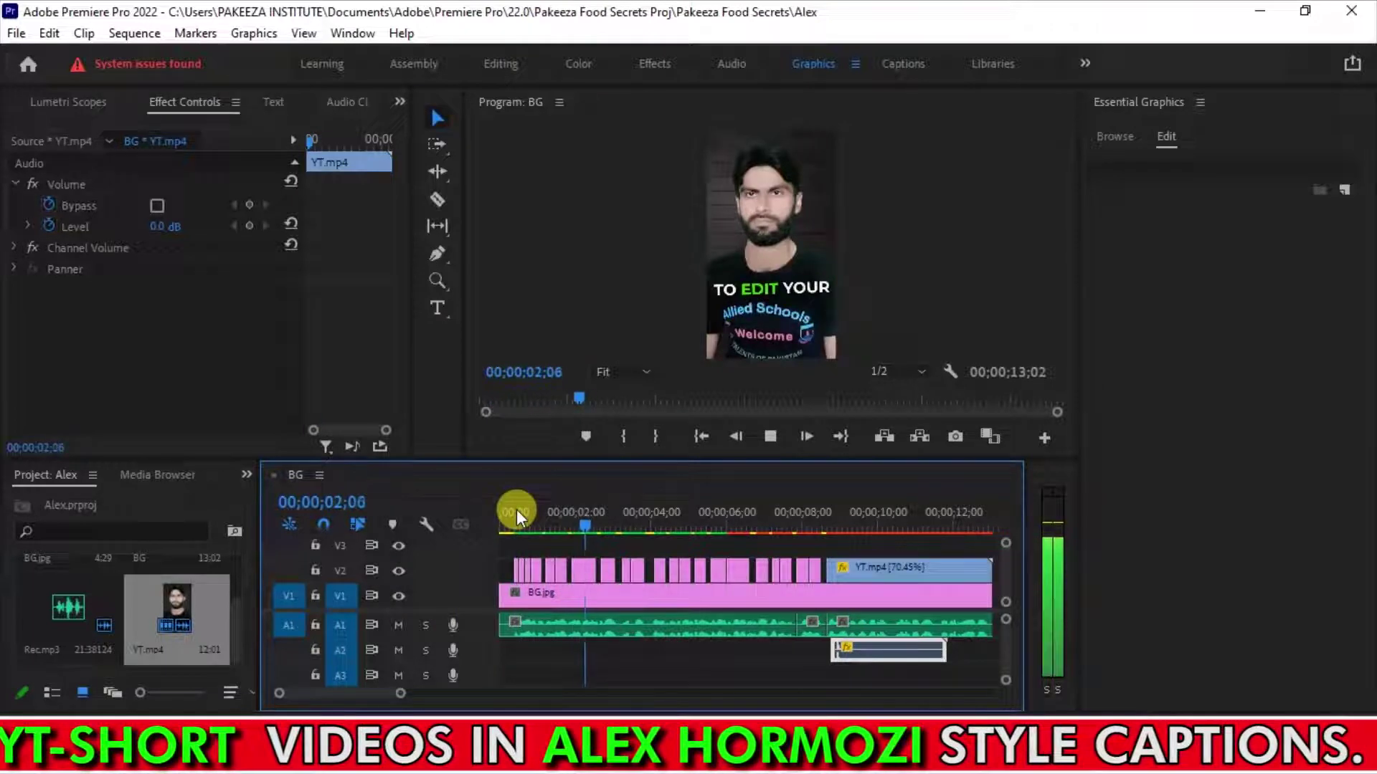
key("space")
mouse_move(592, 524)
left_mouse_down()
mouse_move(569, 522)
mouse_move(582, 523)
left_mouse_up()
Put YOUR on its own line under TO EDIT and enlarge the caption's font size.
left_click(583, 570)
double_click(764, 285)
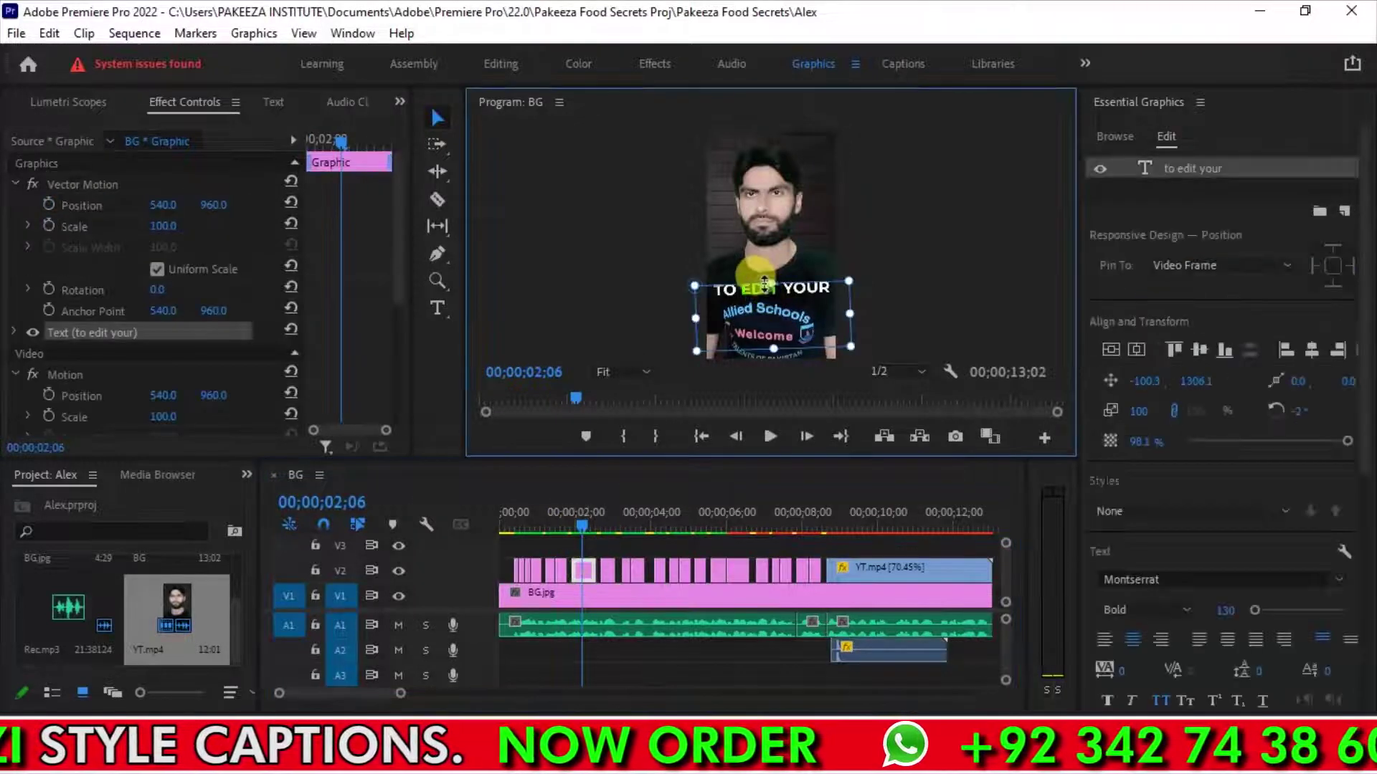
key("Return")
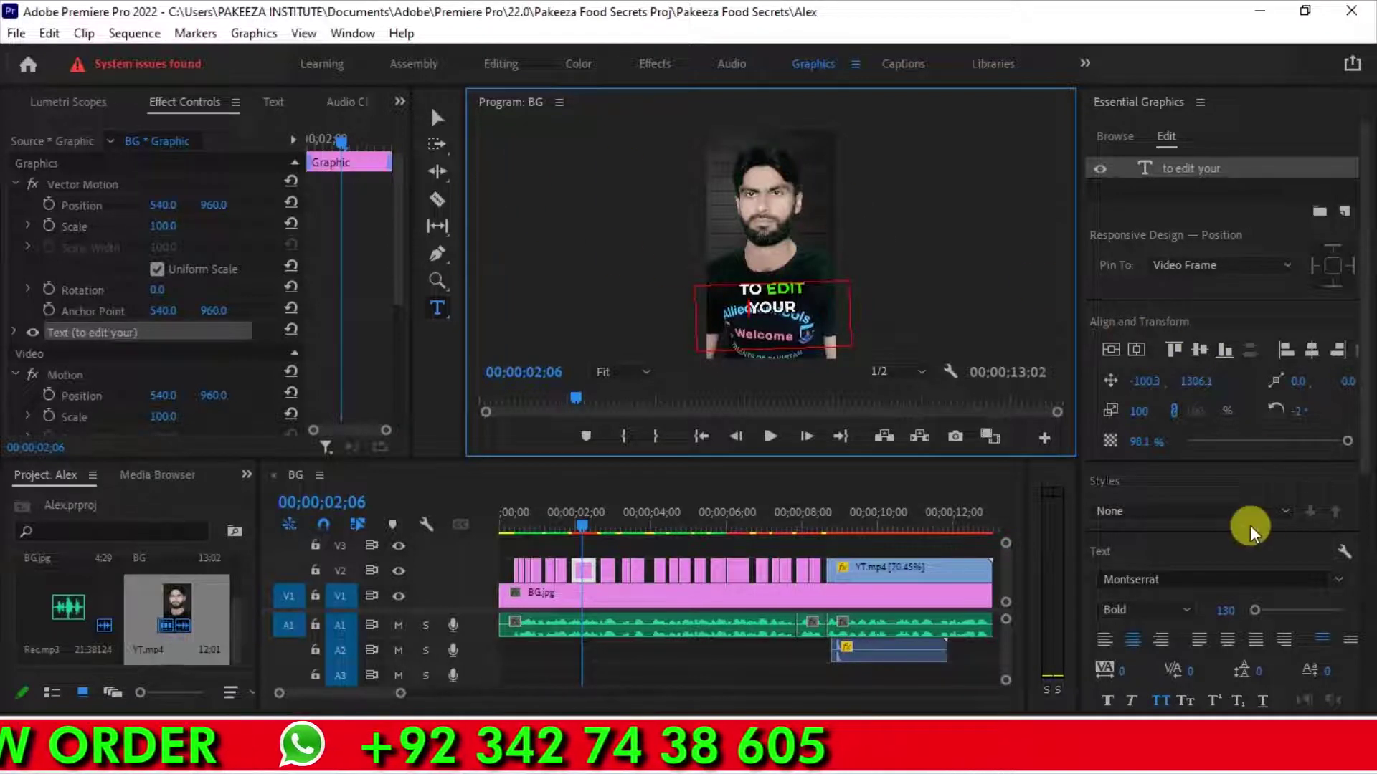
left_click_drag(1256, 611, 1259, 611)
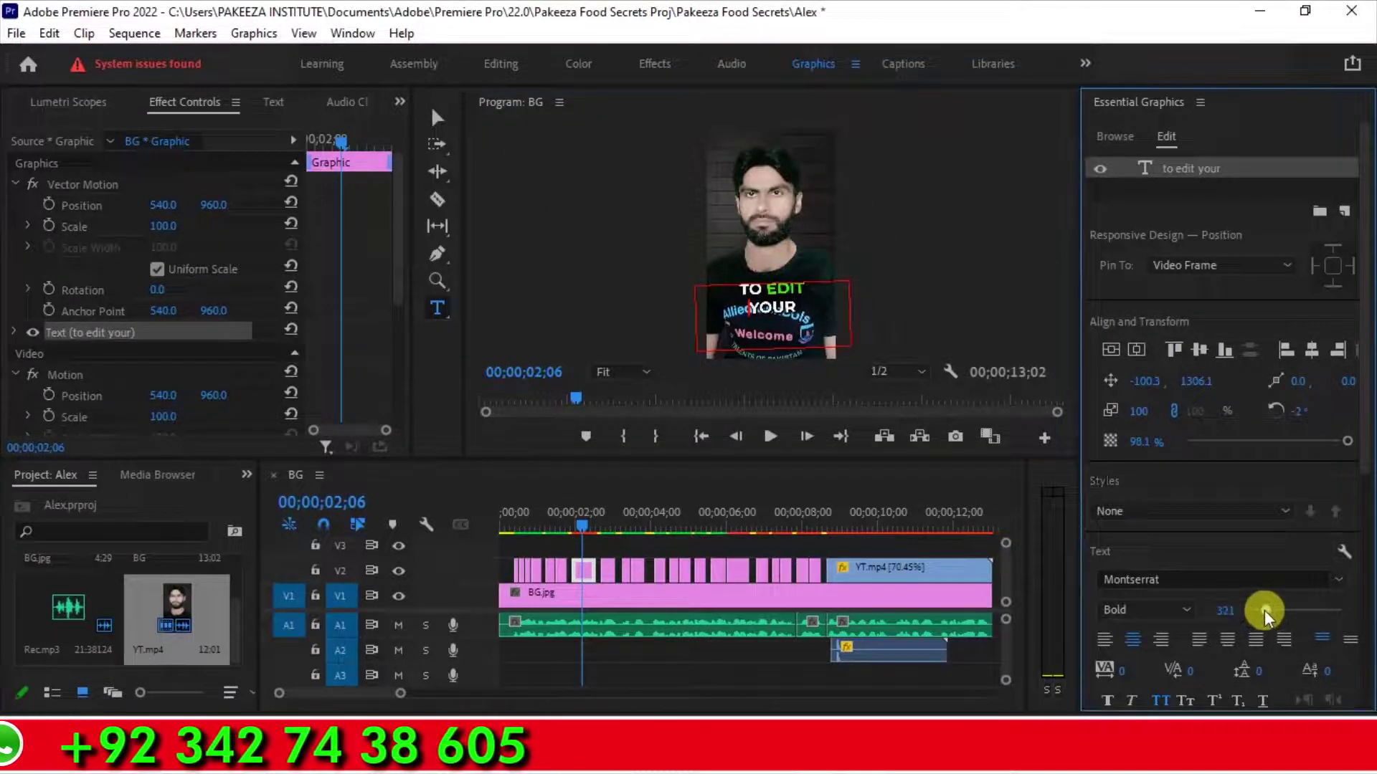
left_click(730, 661)
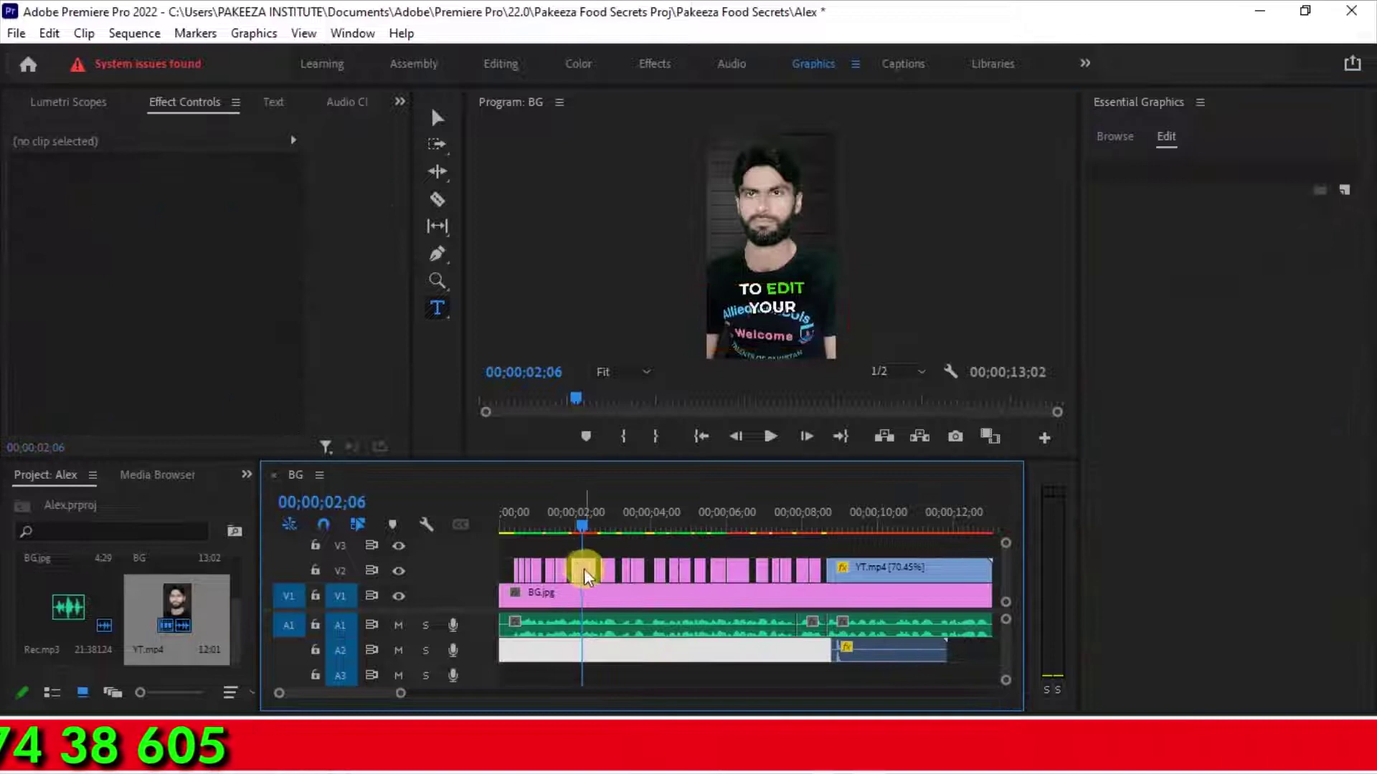
Set the TO EDIT YOUR caption's font size to 186 and save.
left_click(584, 569)
left_click(1193, 169)
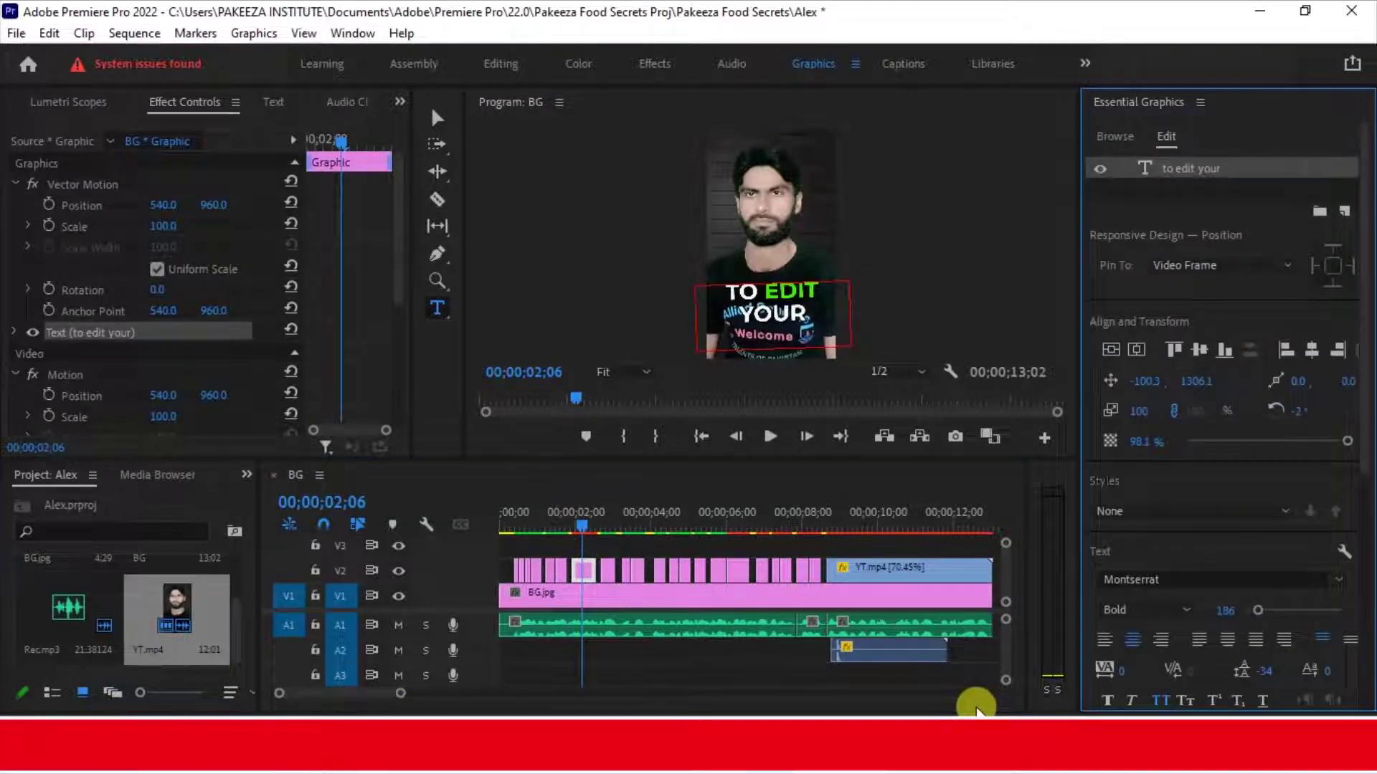
key("ctrl+s")
left_click(513, 521)
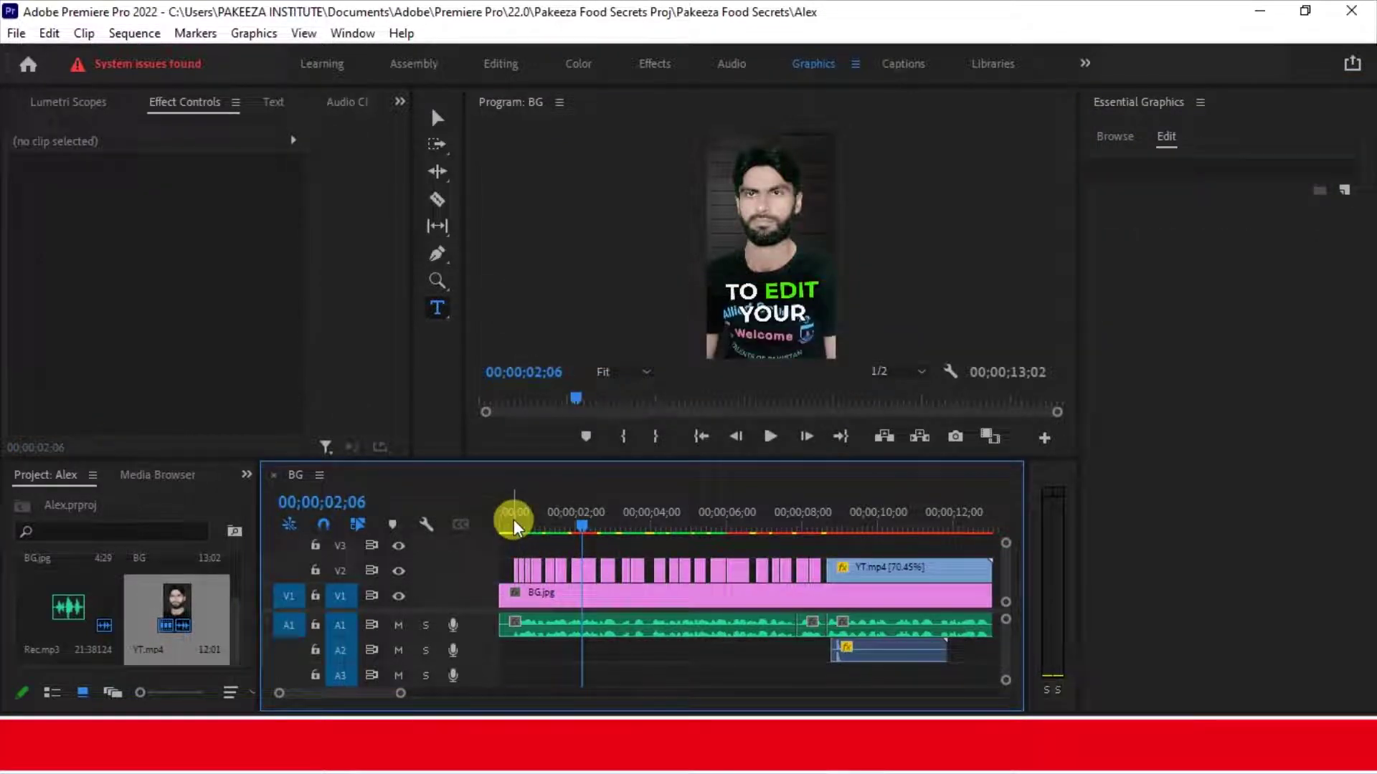
key("ctrl+s")
Zoom out the timeline, play the whole video from the start, and save.
key("minus")
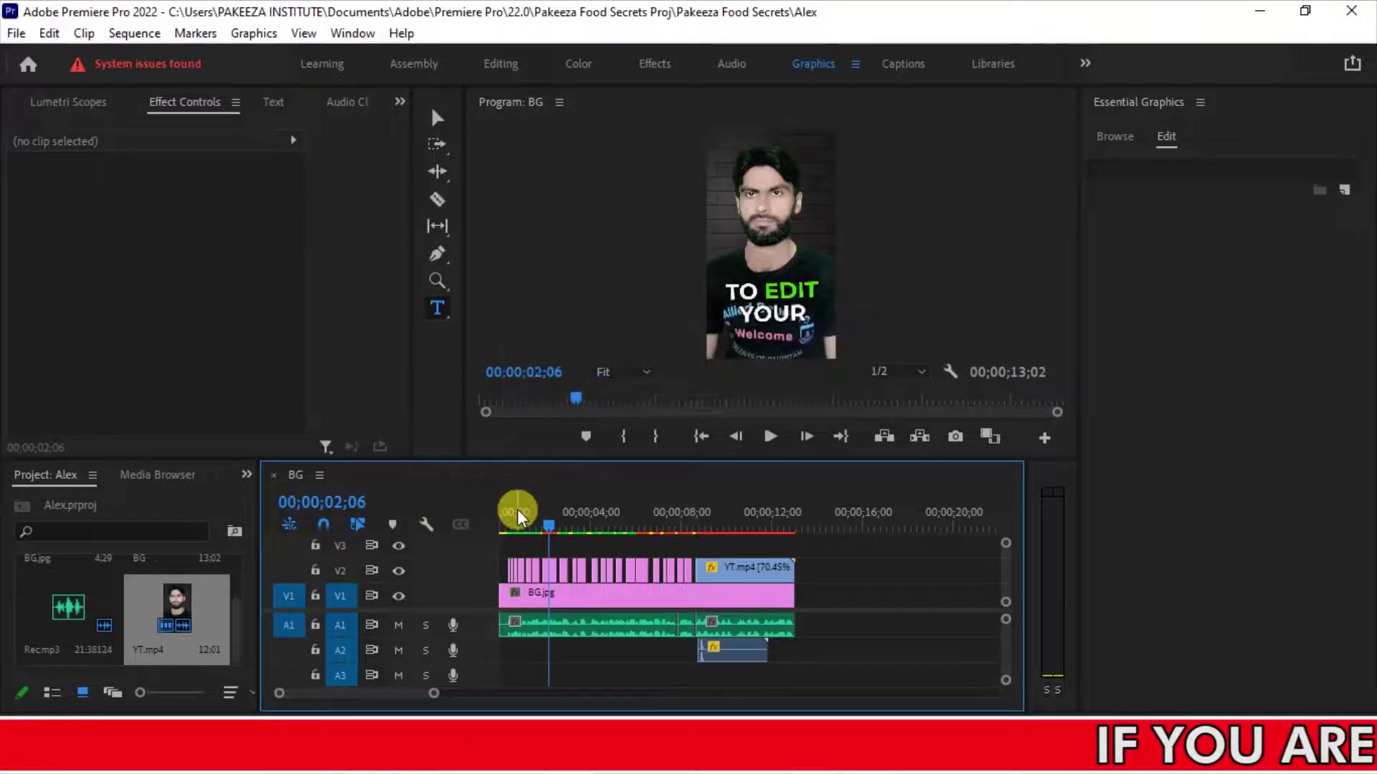
left_click(506, 509)
key("space")
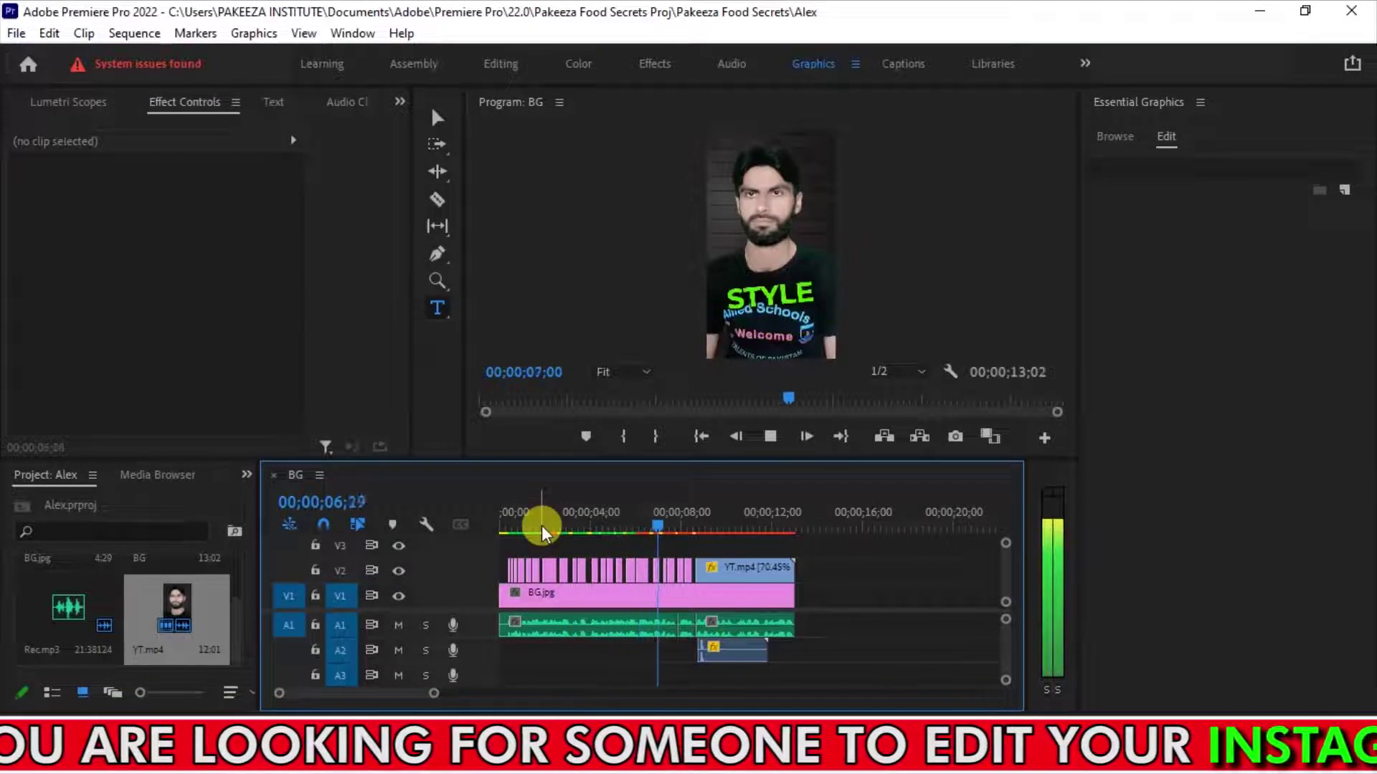
key("space")
key("ctrl+s")
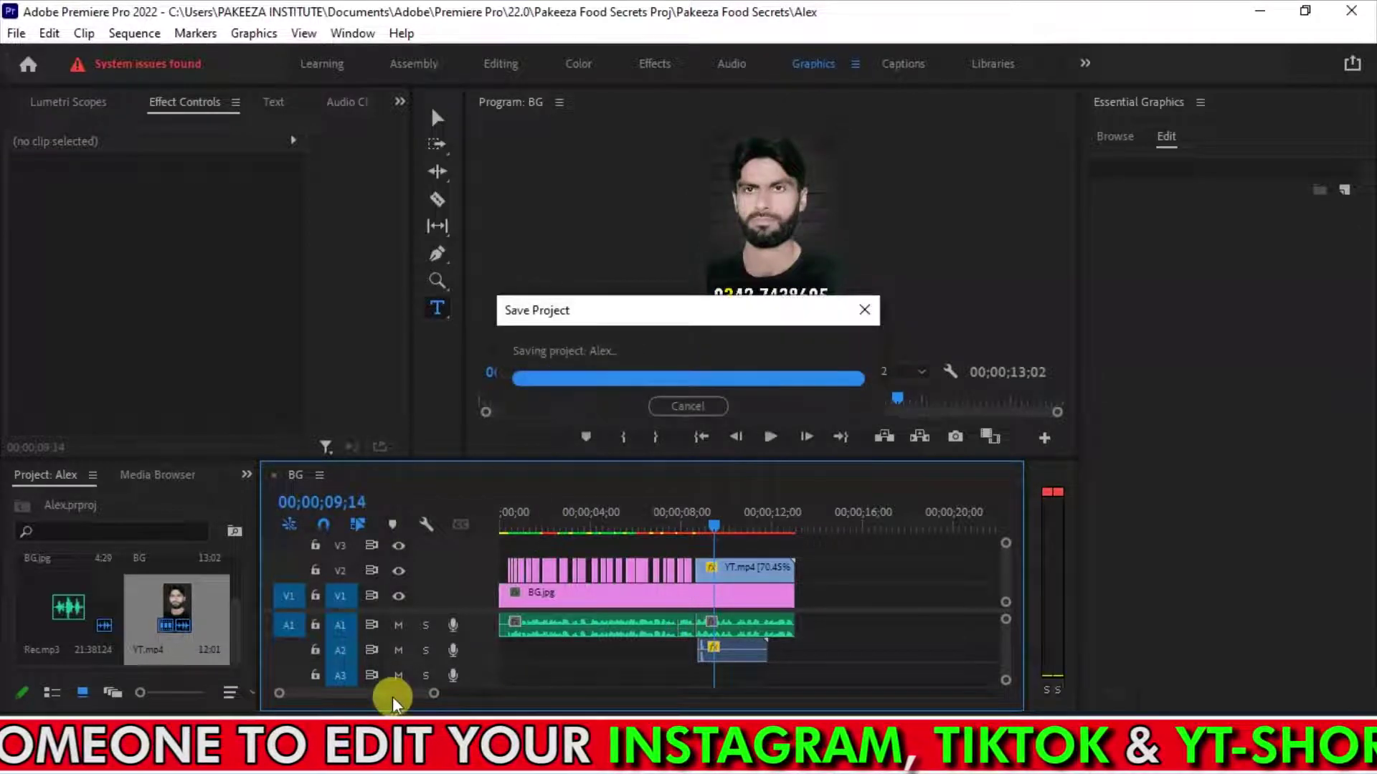
Scrub to the INSTAGRAM caption around 01;26 onward and zoom in on the timeline there.
left_click(542, 524)
left_click_drag(540, 523, 562, 523)
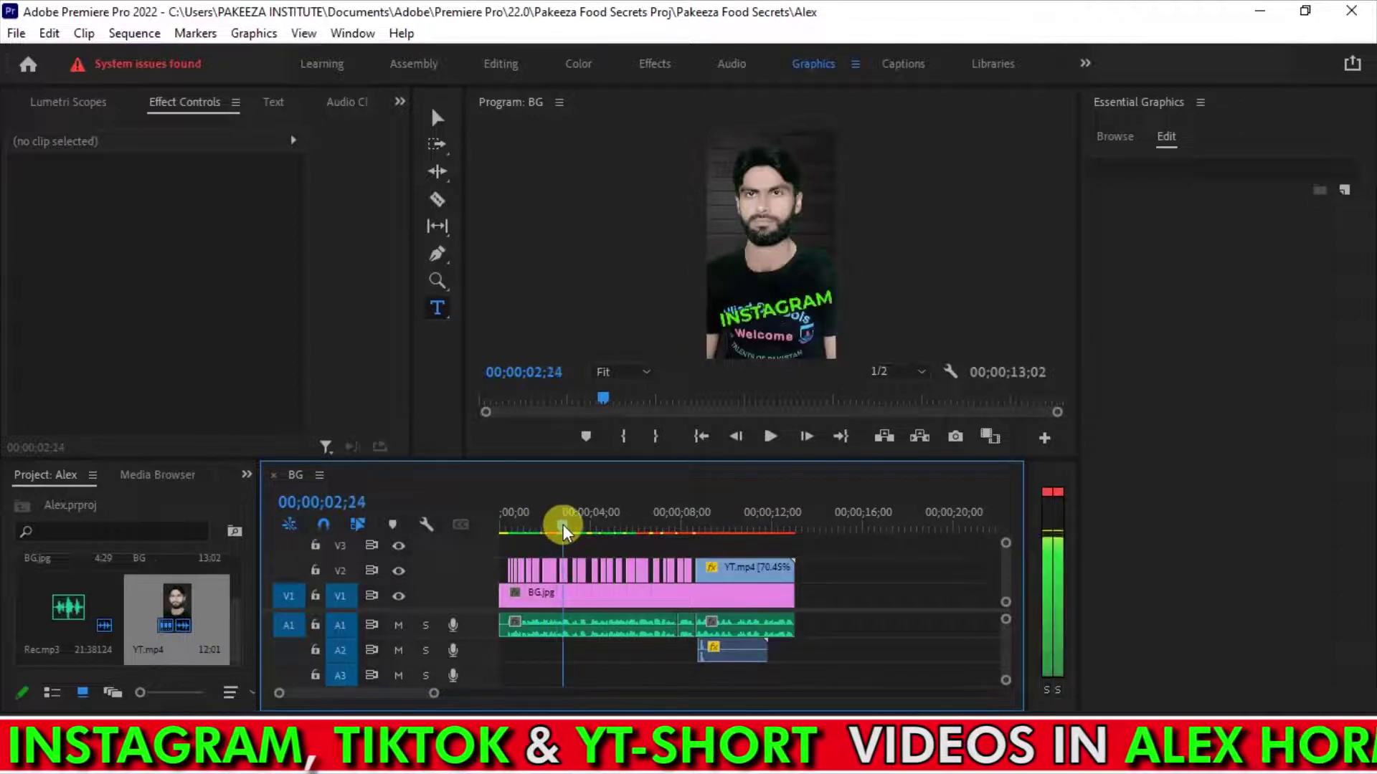
key("equal")
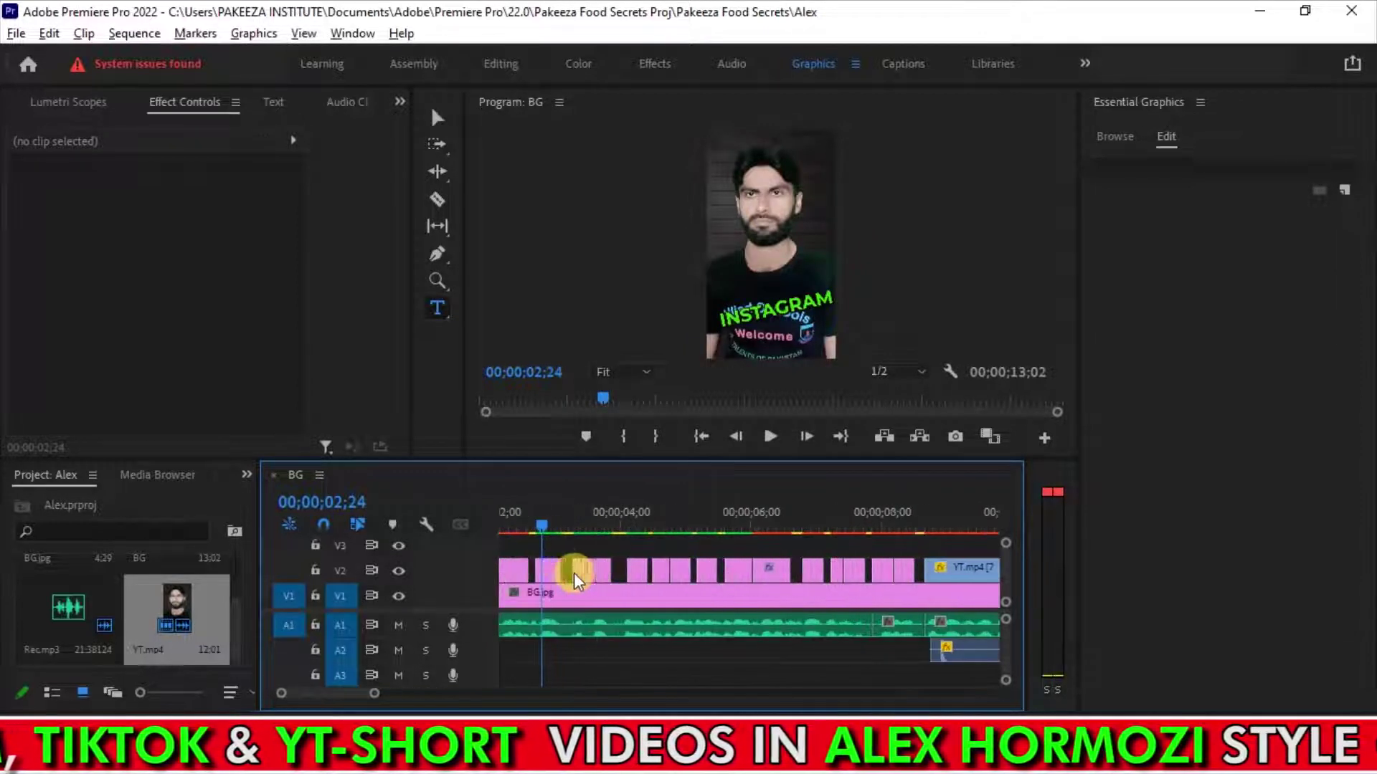
scroll(574, 573, "up", 2)
left_click_drag(337, 691, 333, 692)
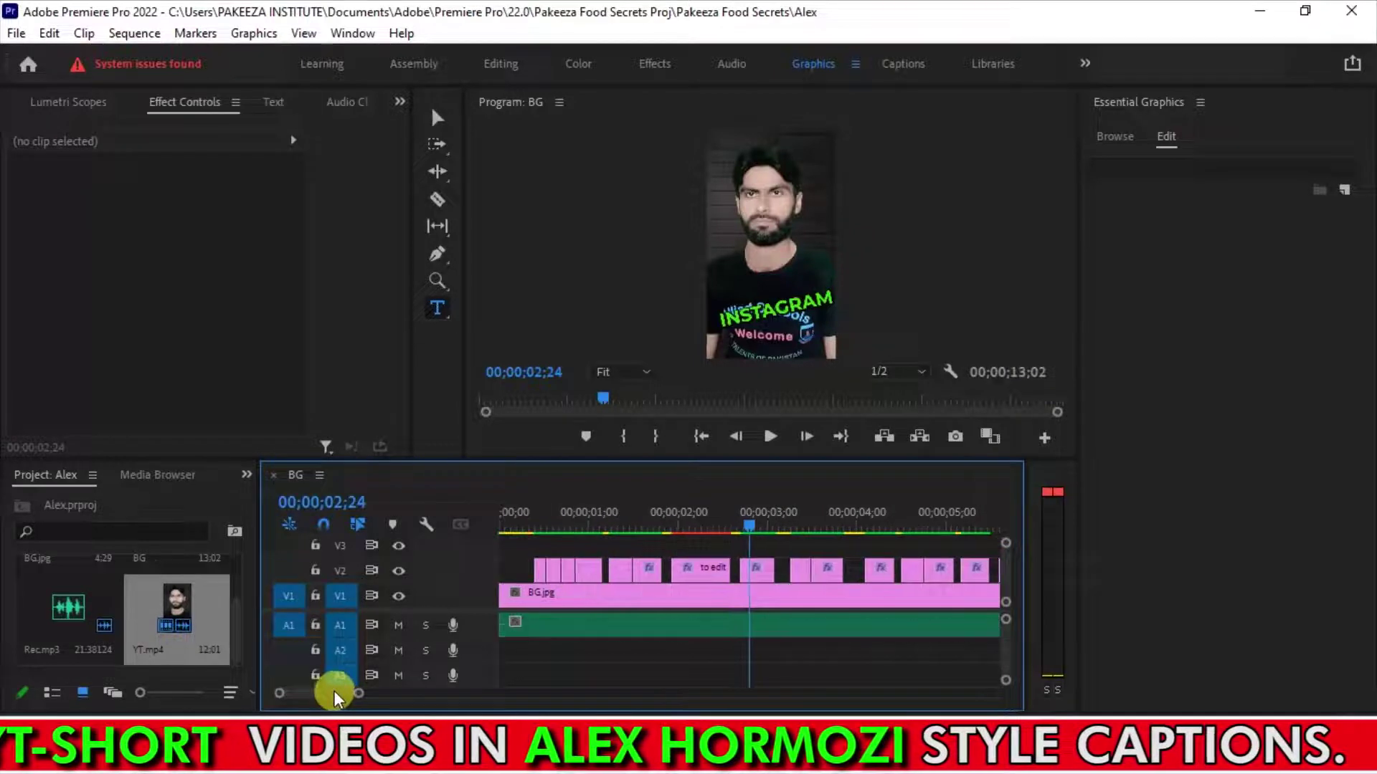
Split the V2 caption clip at 02;24 and 02;27, trim the cut piece, and select INSTAGRAM.
key("c")
left_click(760, 569)
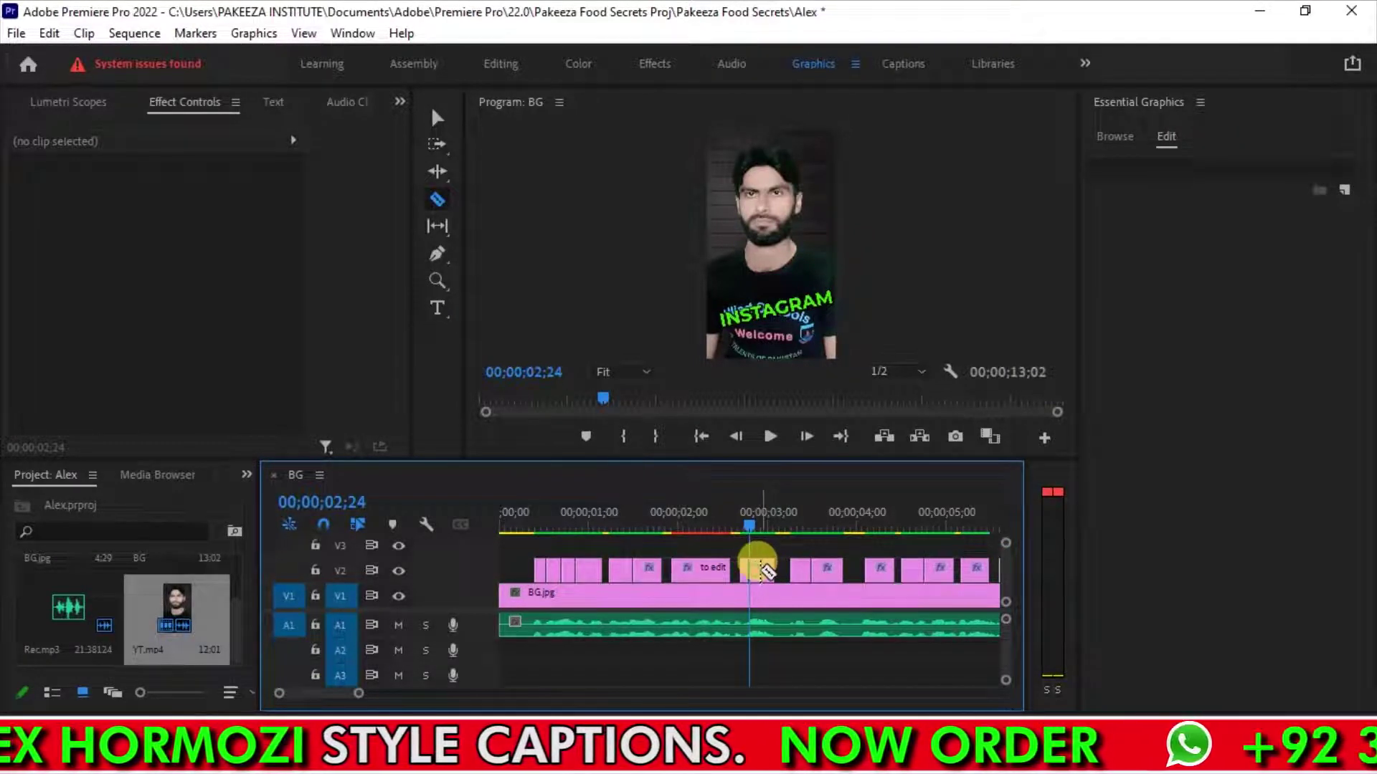
left_click_drag(750, 527, 757, 522)
left_click(767, 565)
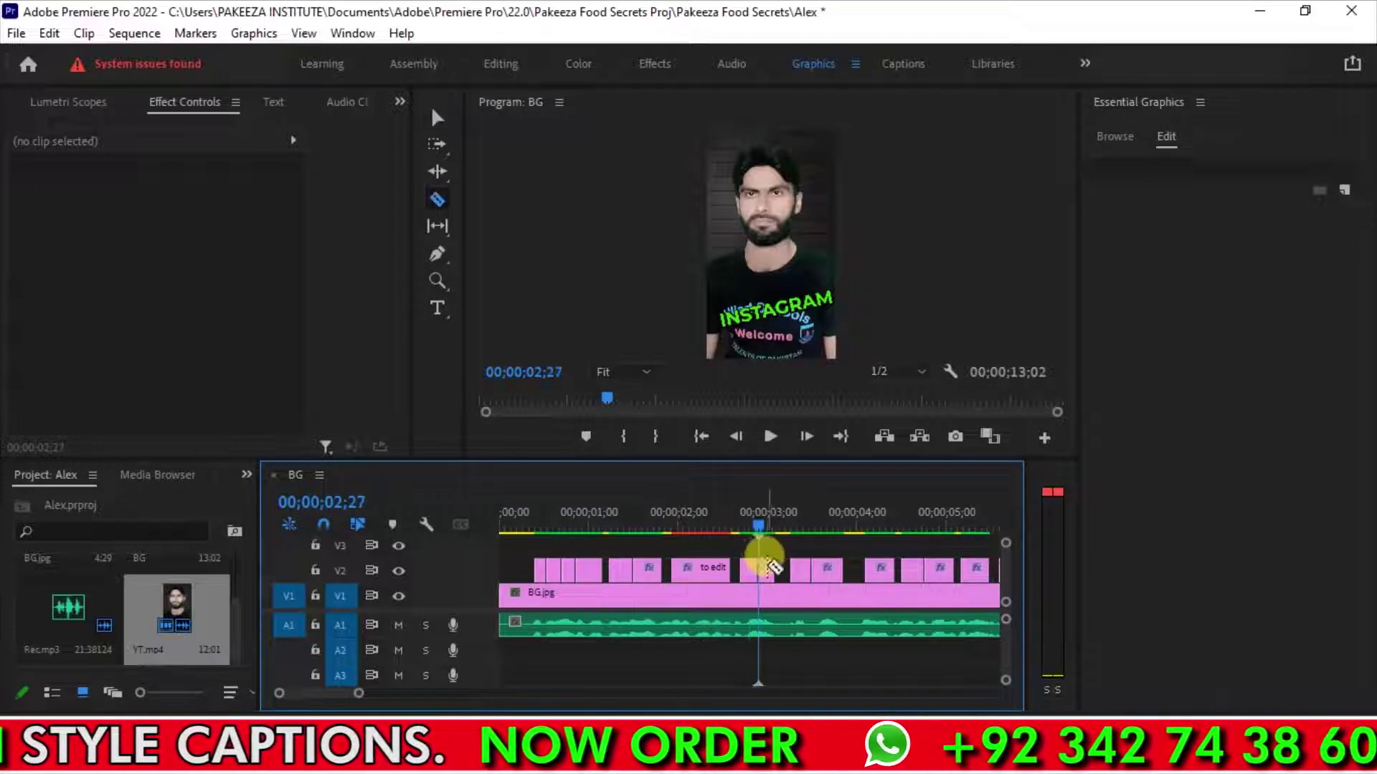
key("v")
left_click_drag(771, 569, 734, 570)
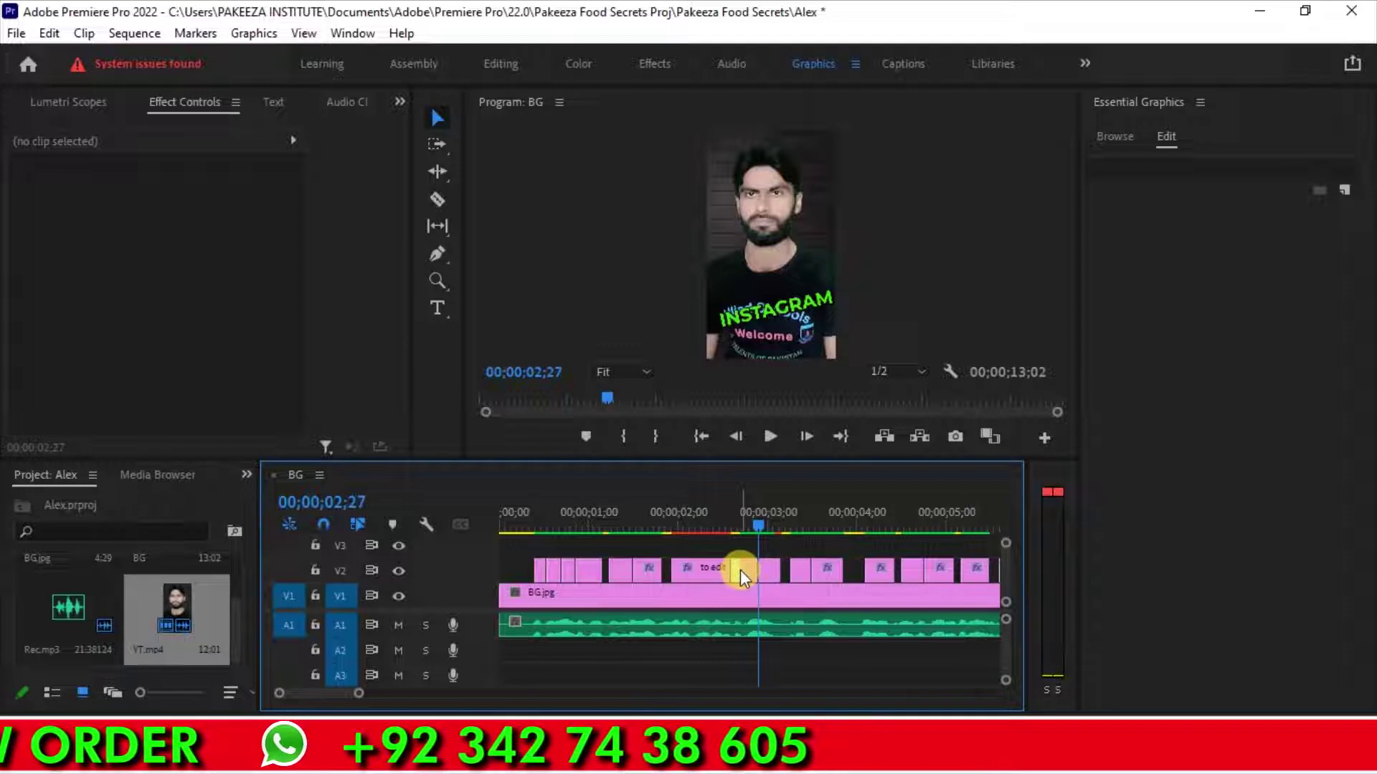
left_click(750, 527)
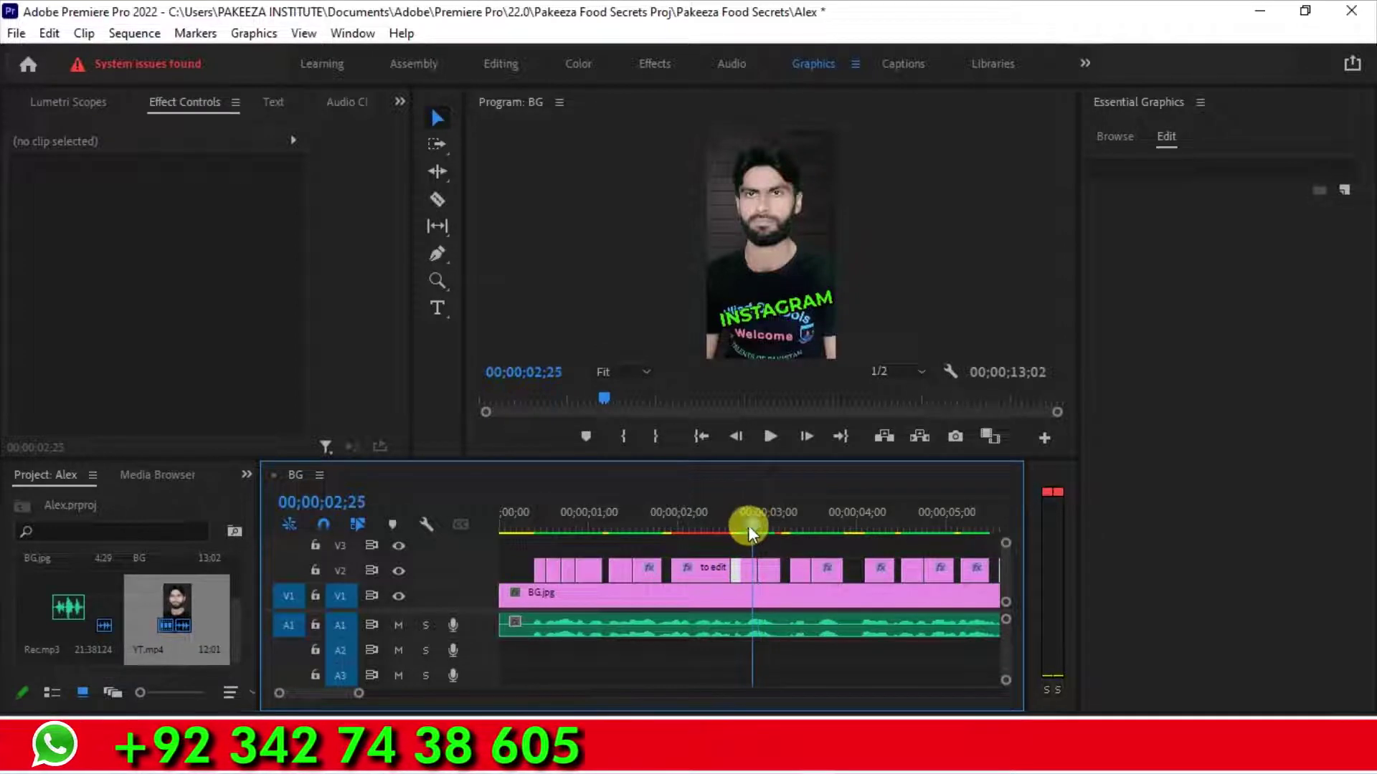
left_click(752, 568)
left_click_drag(758, 530, 768, 523)
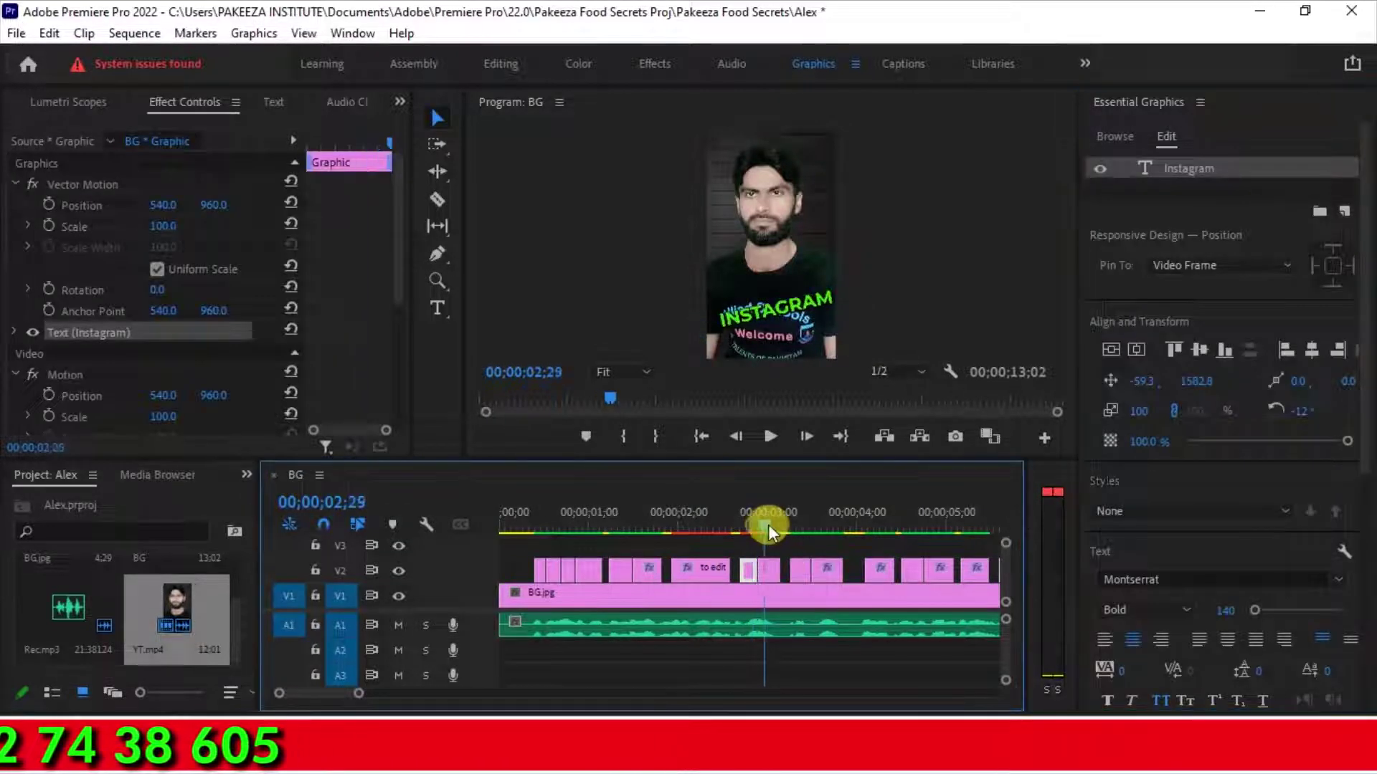
Nudge the INSTAGRAM caption text slightly left in the Program monitor and save.
left_click(768, 571)
left_click(1191, 170)
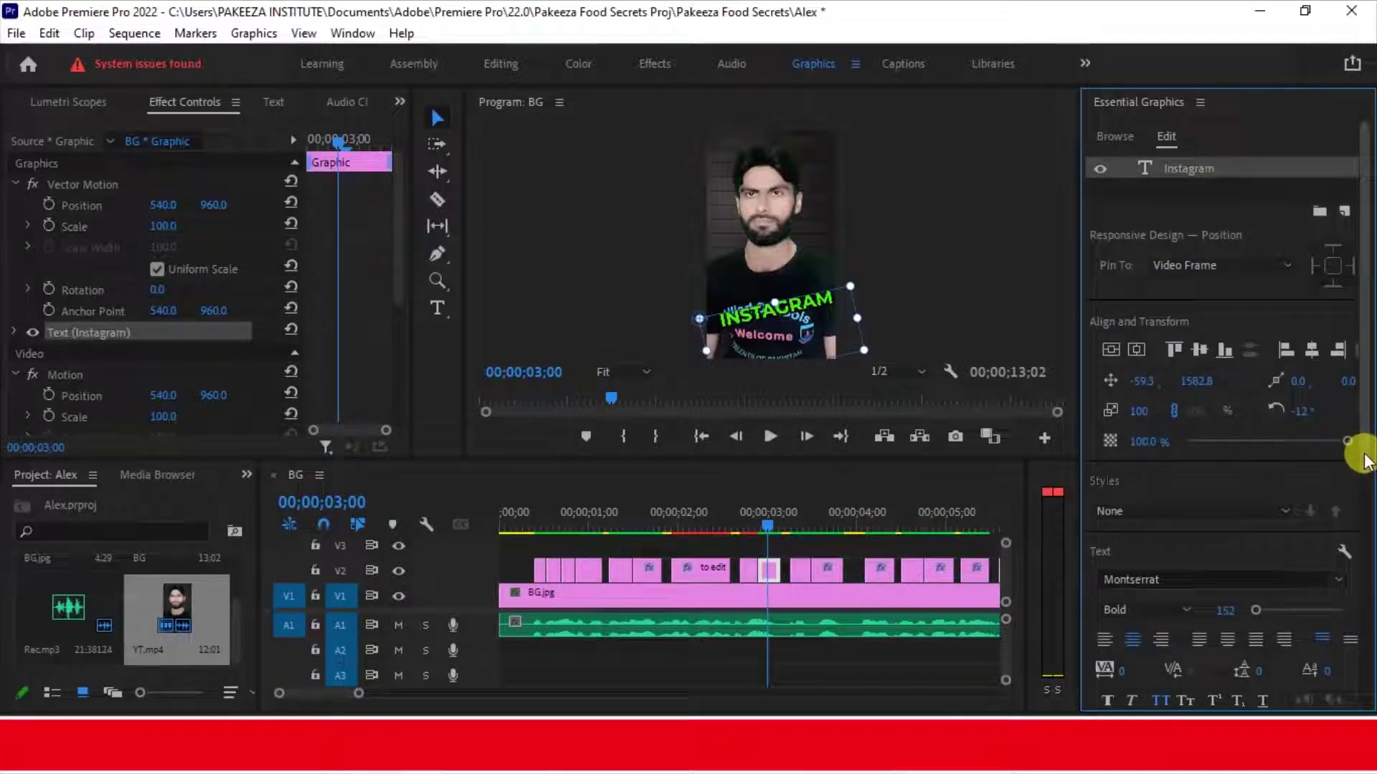
left_click_drag(1364, 459, 1360, 547)
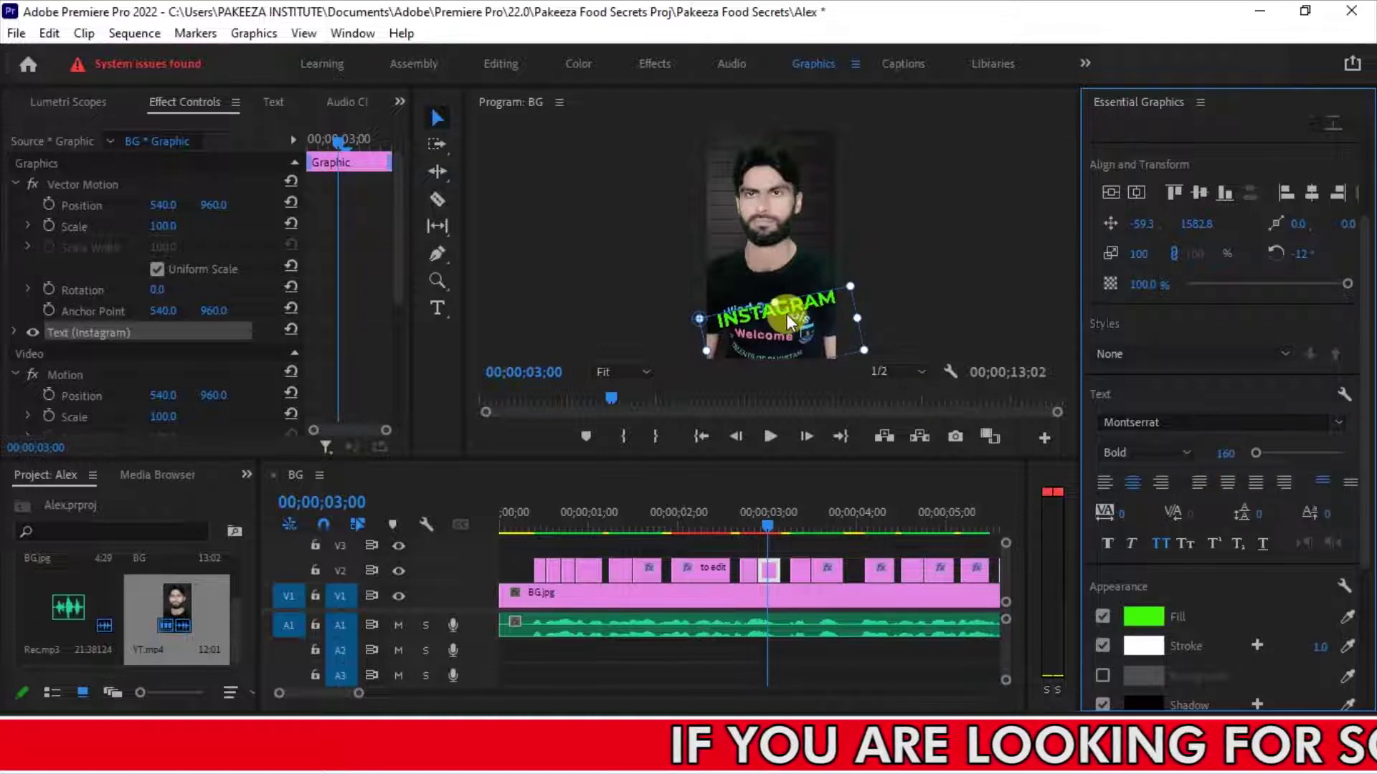
key("ctrl+s")
left_click_drag(784, 313, 781, 313)
Play back the captions from about one second in to check the INSTAGRAM timing.
left_click(730, 522)
key("space")
key("ctrl+s")
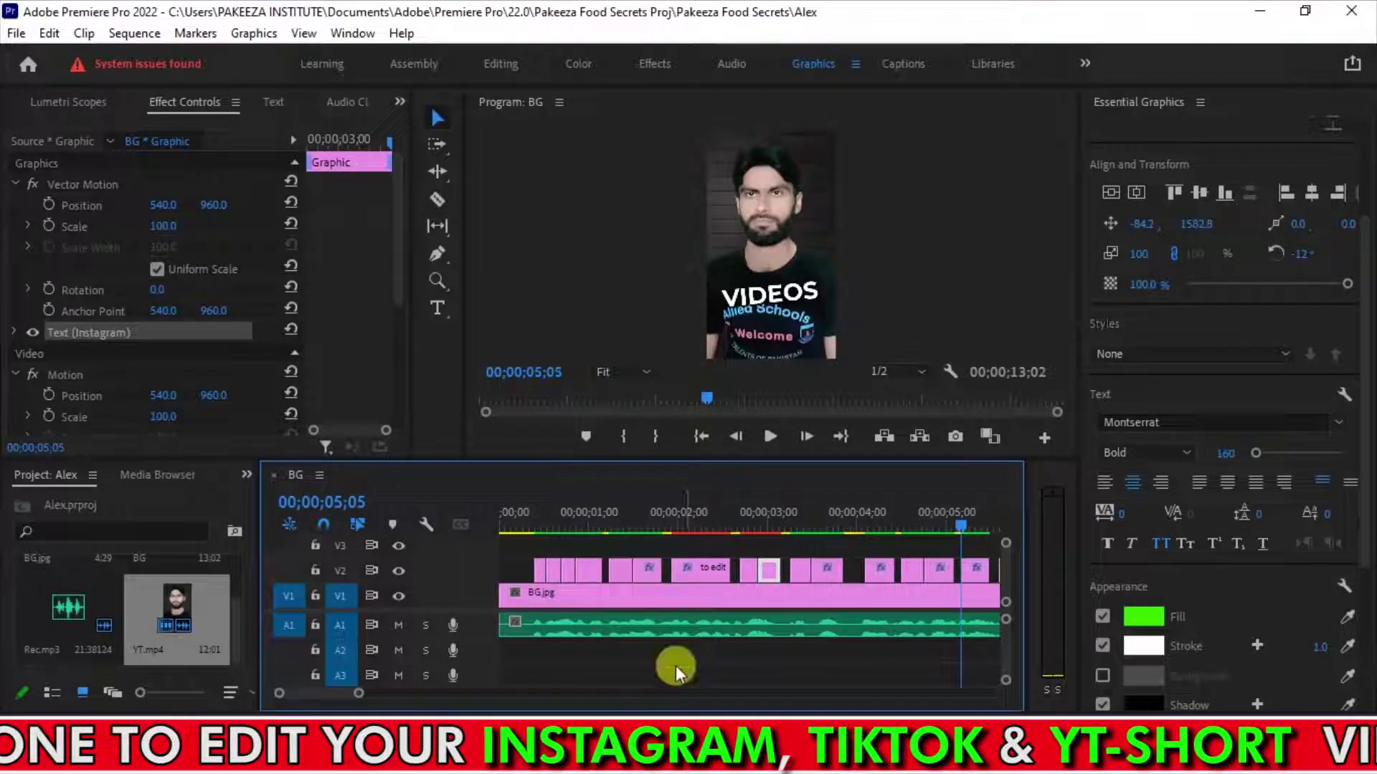
left_click(609, 511)
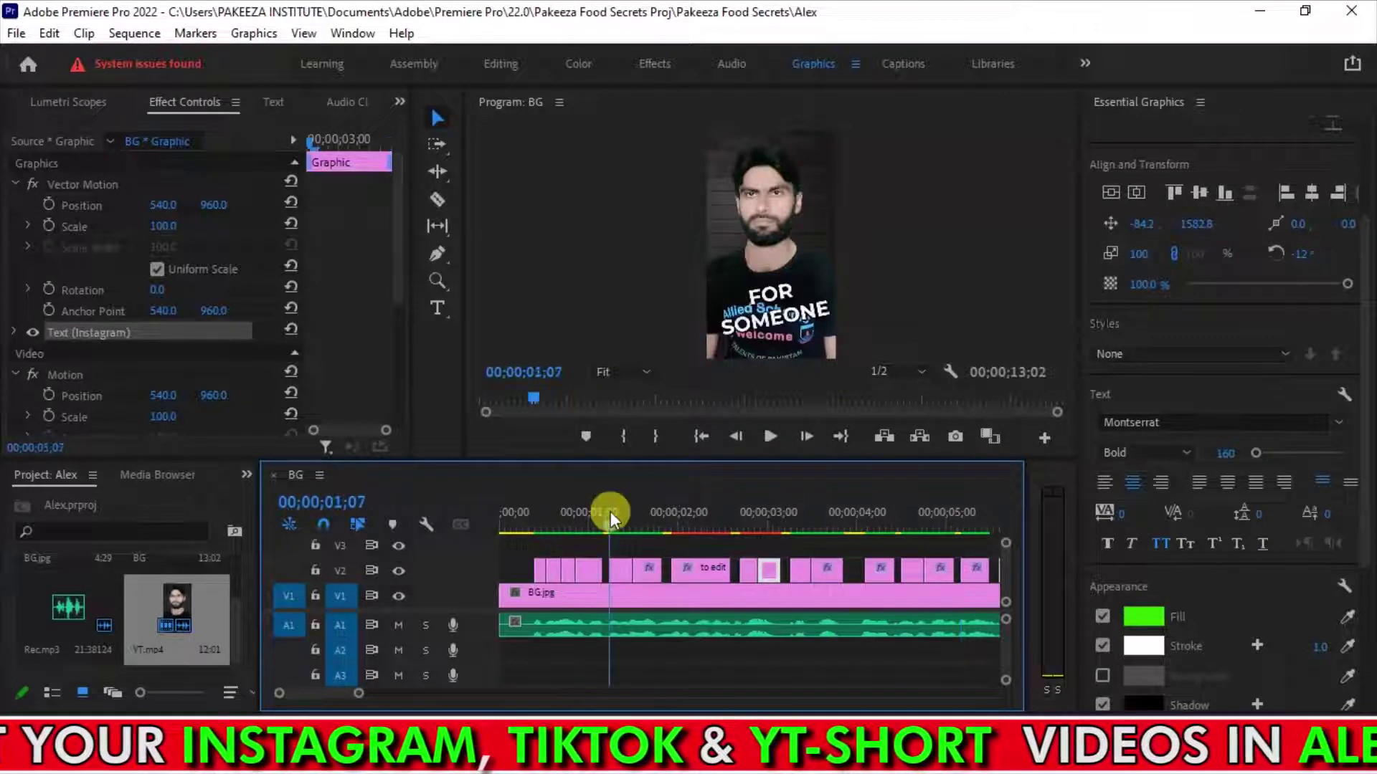
key("space")
key("space")
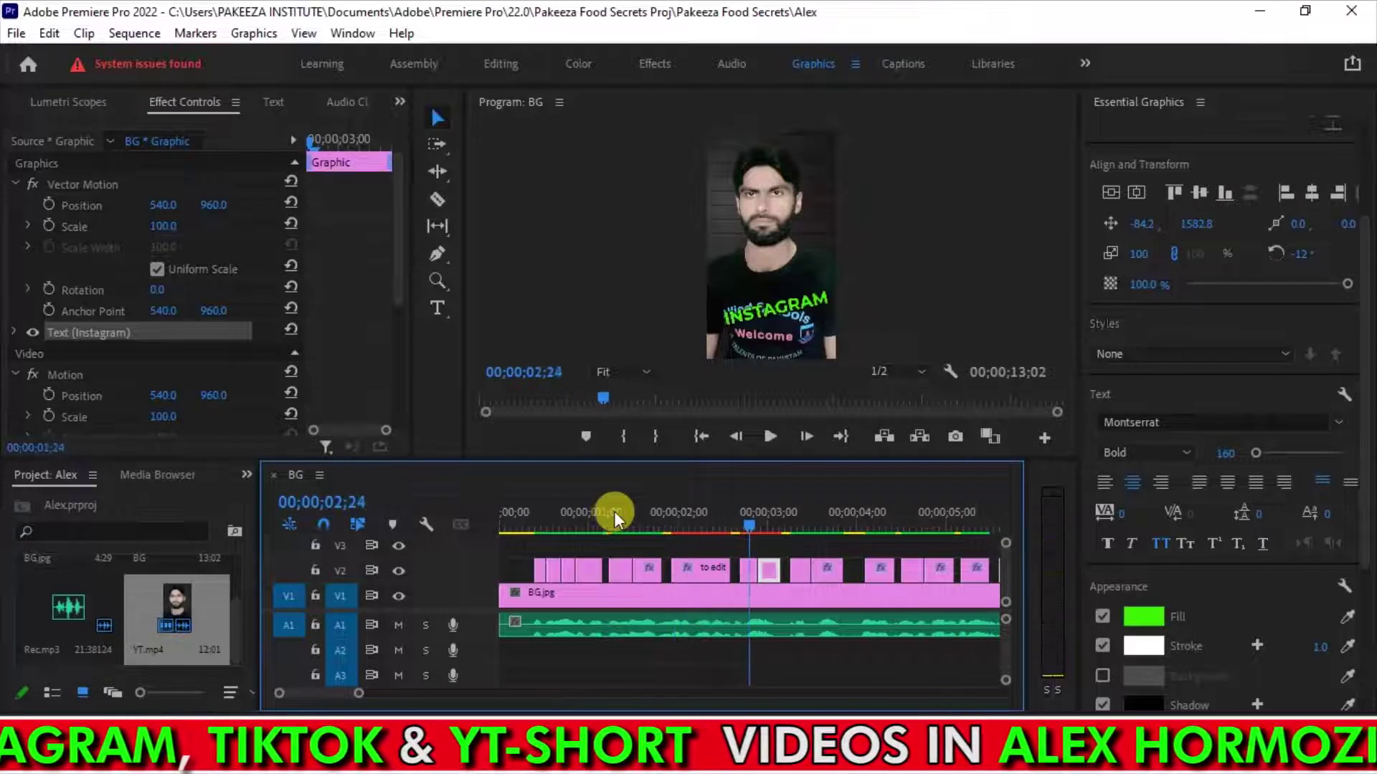
key("ctrl+s")
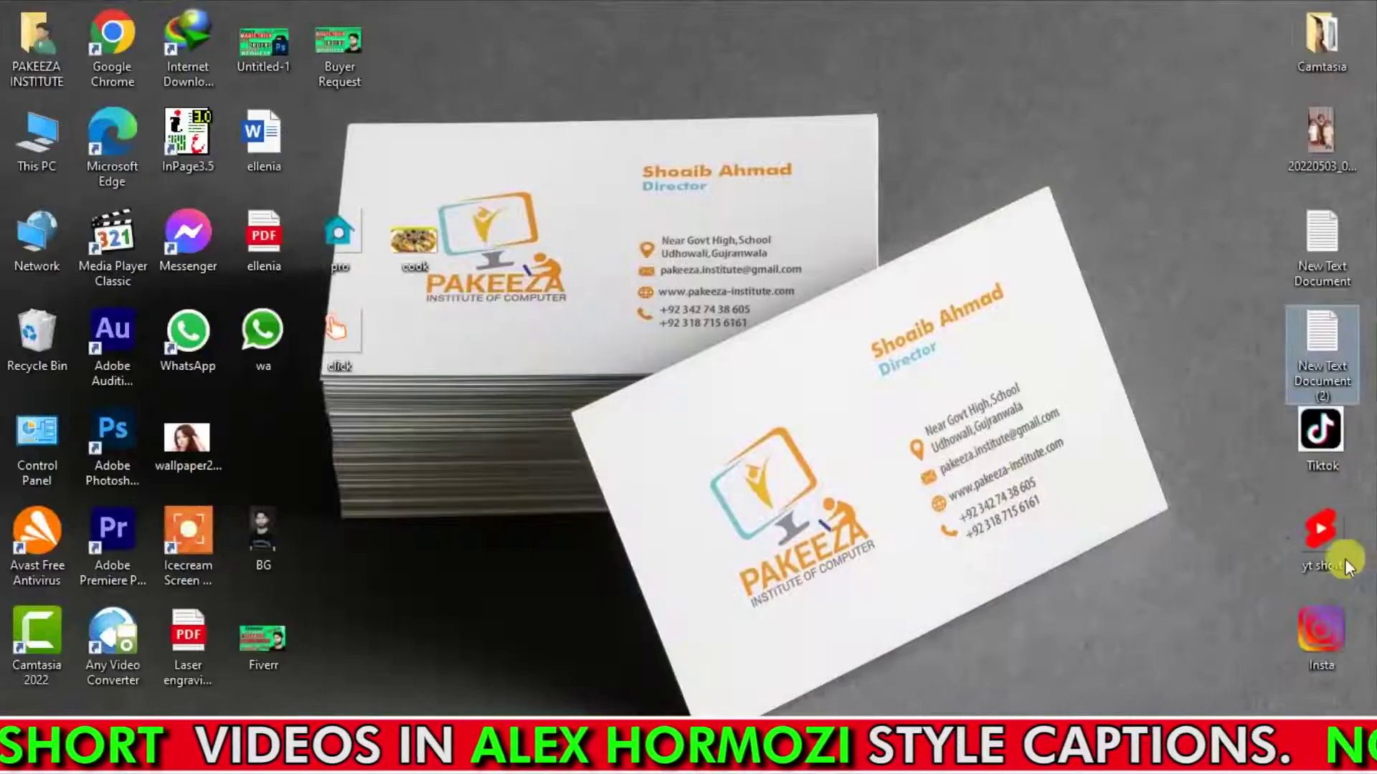
Add Insta.png on V3 at the INSTAGRAM word and trim it to end just past the playhead.
left_click(1334, 618)
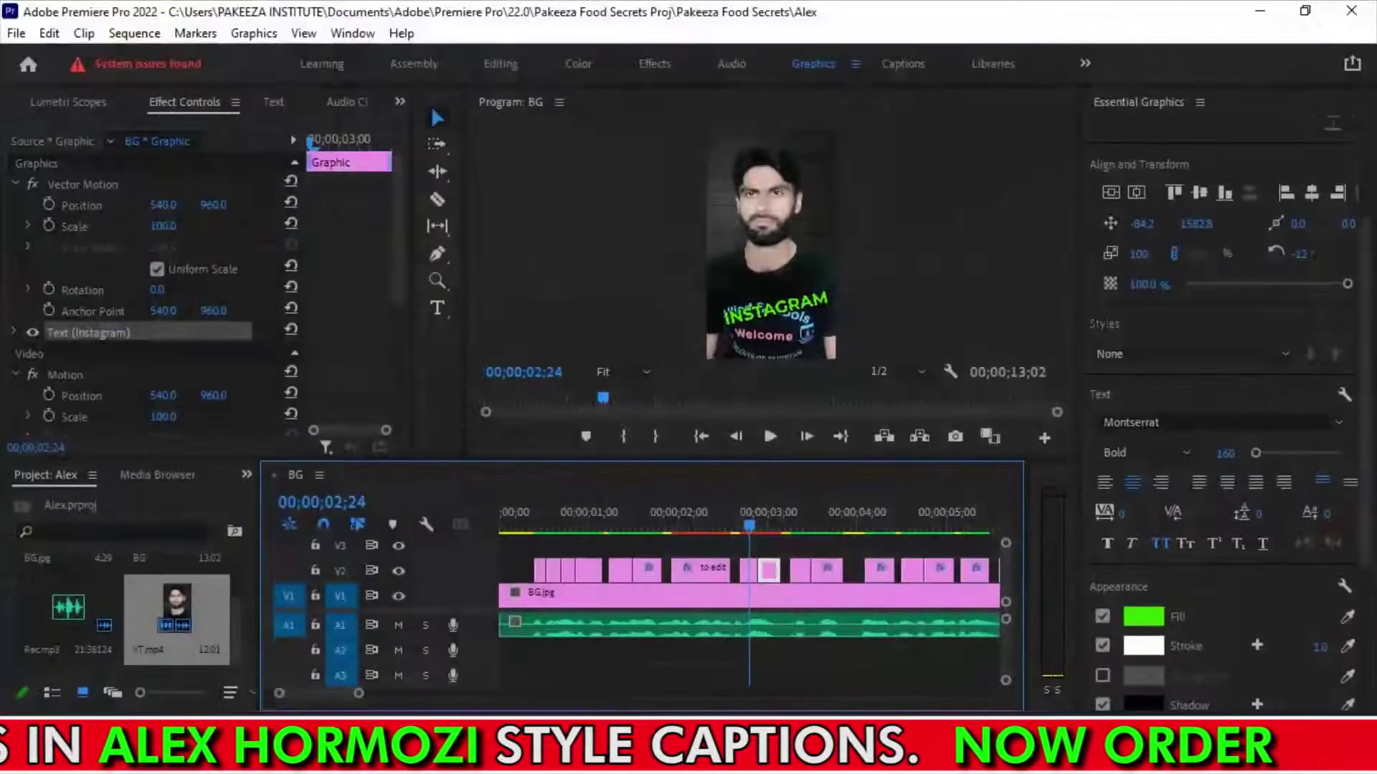
left_click_drag(750, 544, 751, 543)
left_click_drag(935, 560, 780, 543)
Shrink the Instagram logo to a small chest badge, about scale 13, and save.
key("ctrl+s")
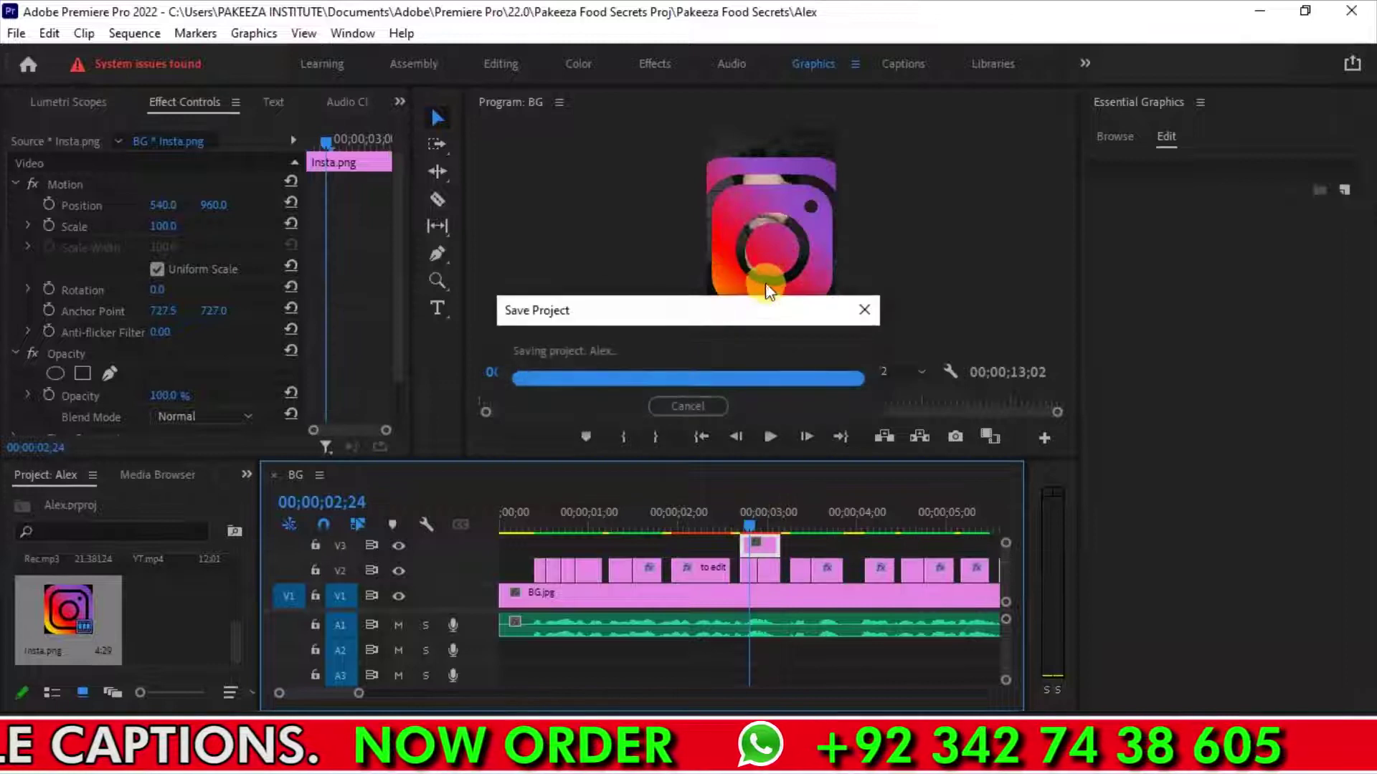
left_click(752, 217)
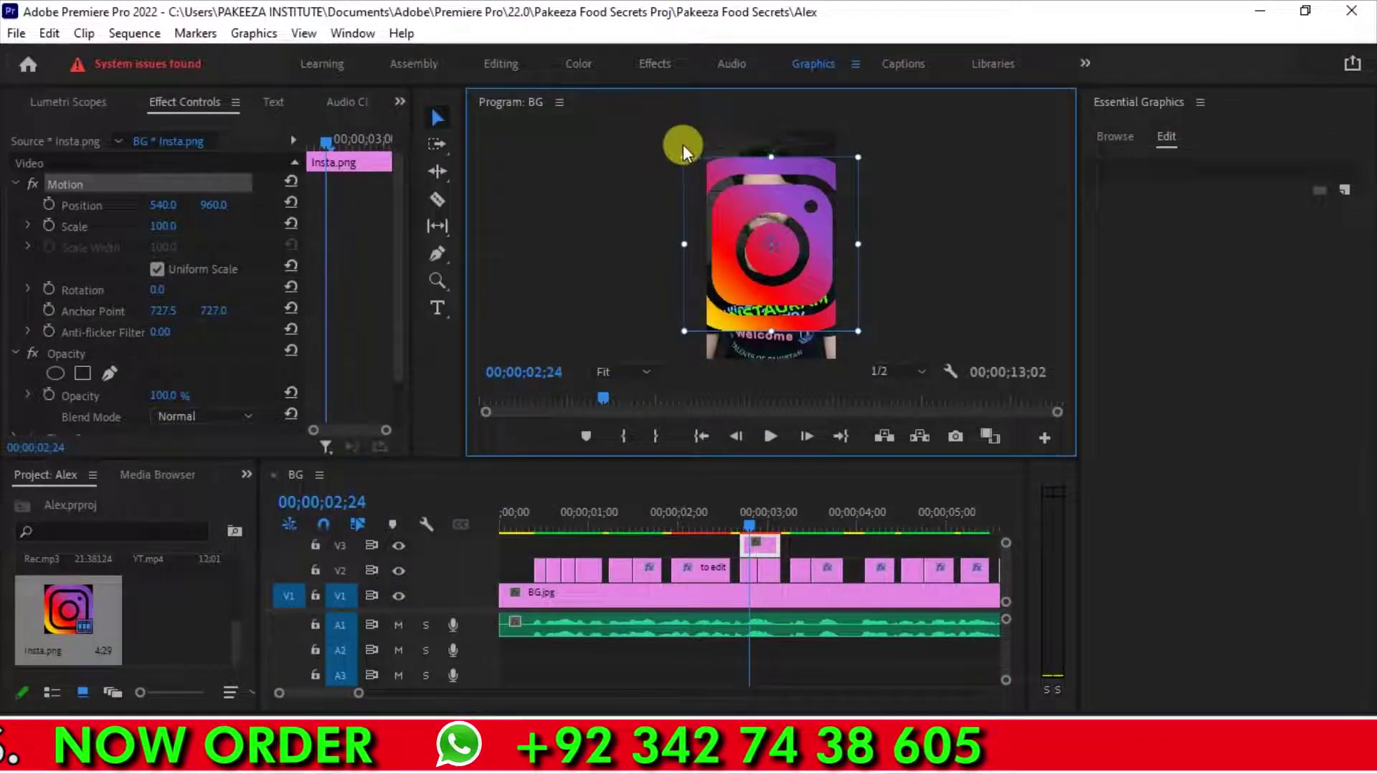
left_click_drag(683, 158, 733, 230)
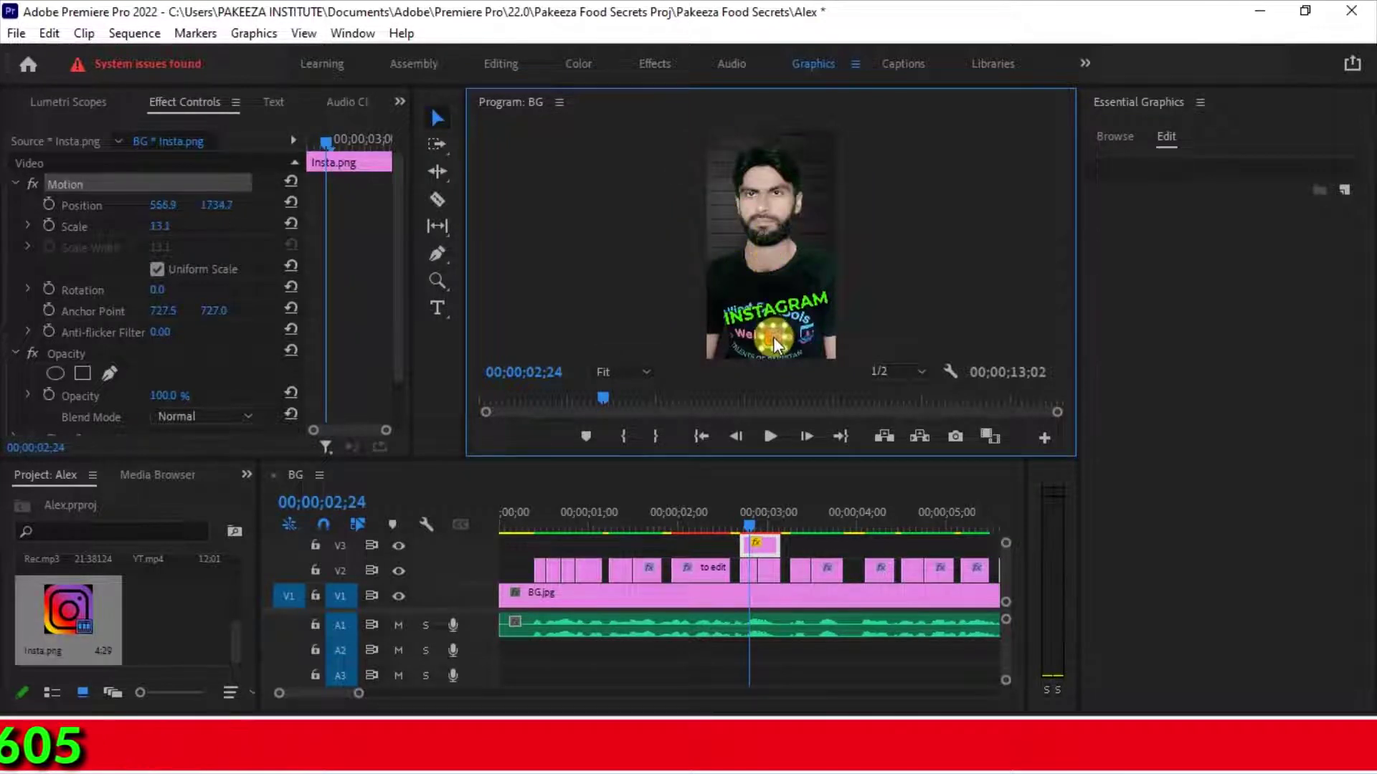
left_click(776, 334)
left_click_drag(164, 227, 162, 226)
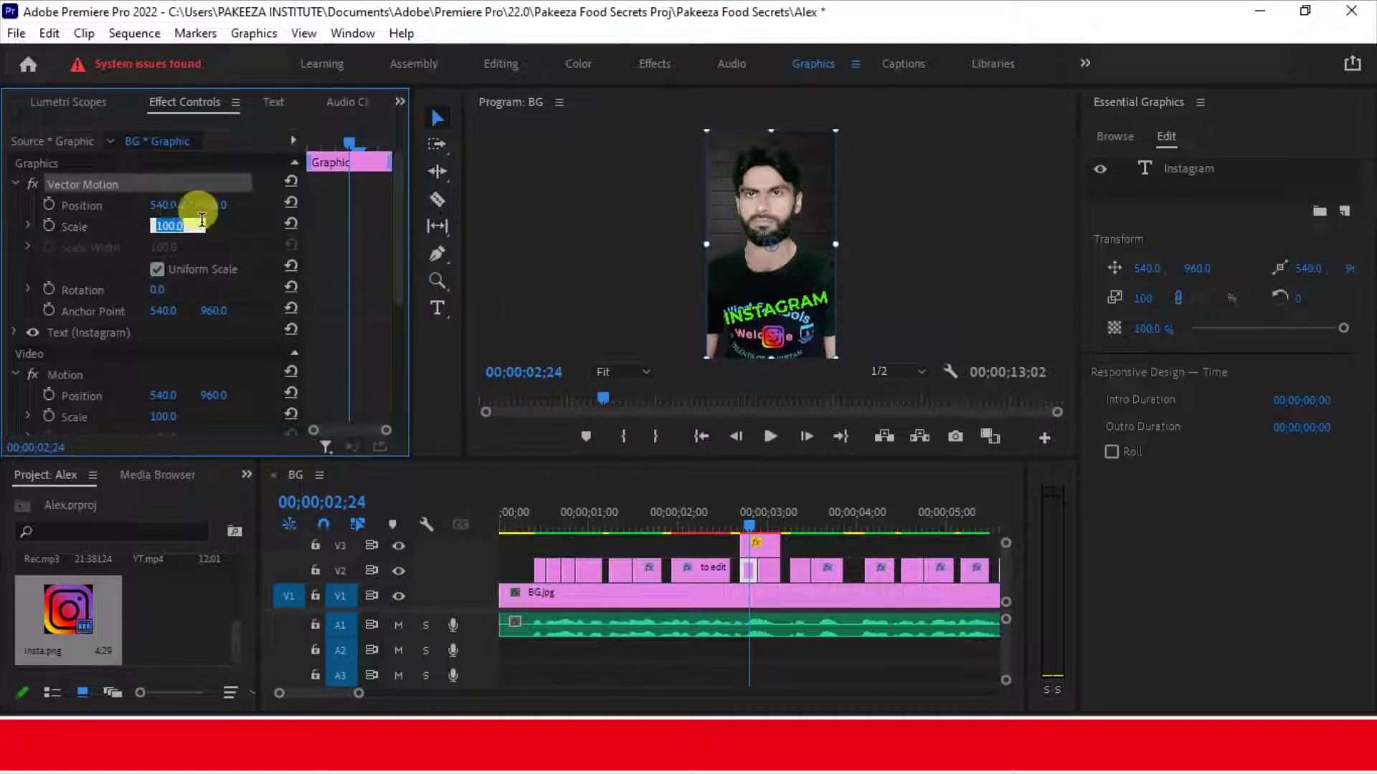
key("ctrl+s")
At 02;22, set the Insta.png logo's scale to 0.0 as the pop-in start.
left_click(746, 517)
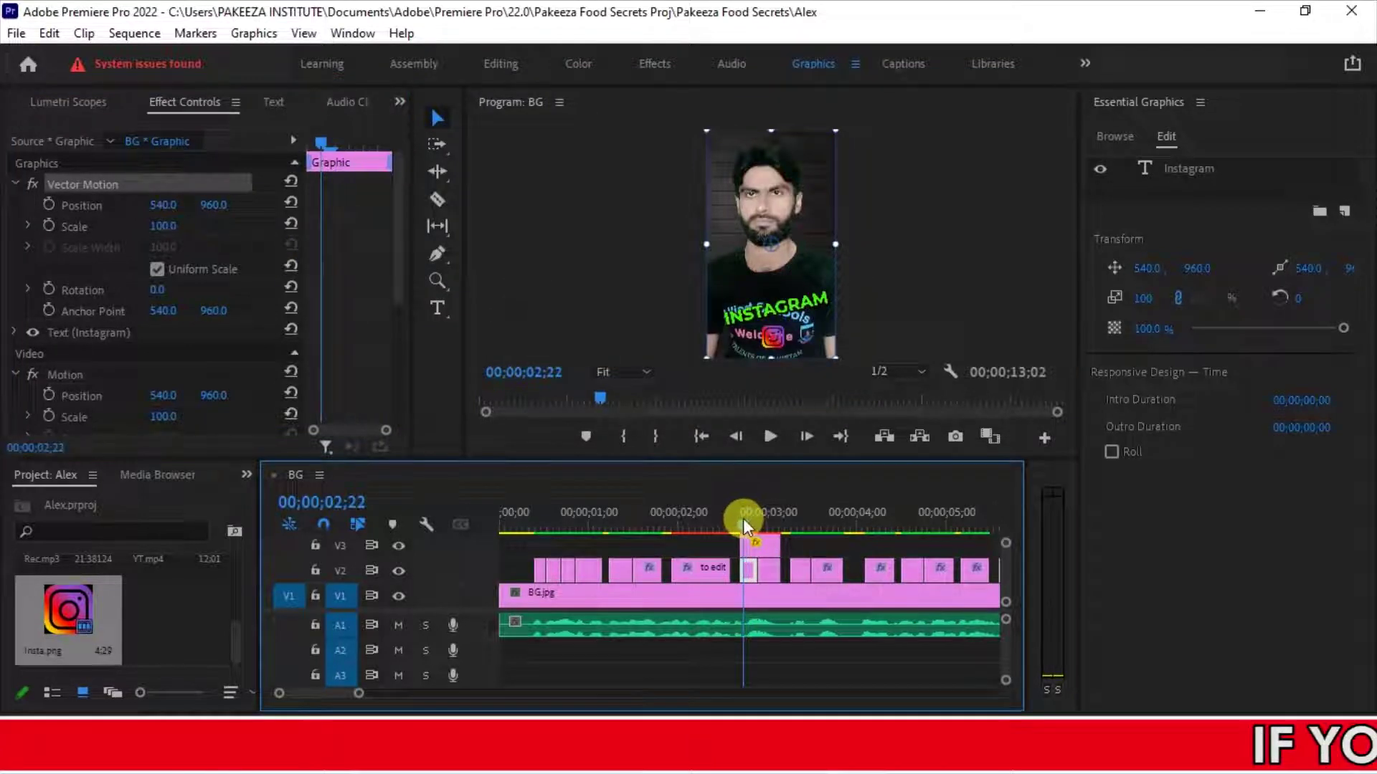
left_click(752, 546)
left_click(155, 224)
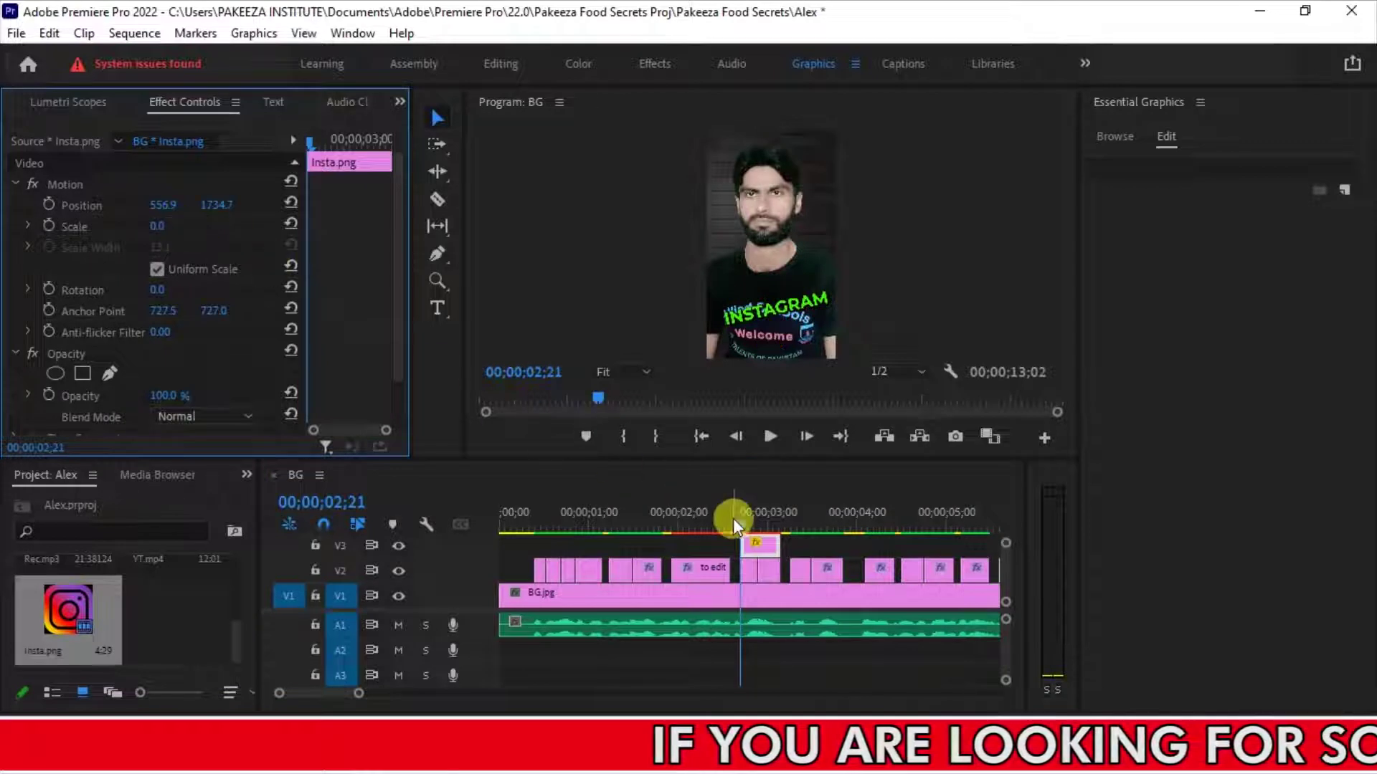
A few frames later, key the Instagram logo's scale to 10, nudge it slightly larger, and save.
left_click_drag(739, 521, 755, 519)
left_click(167, 227)
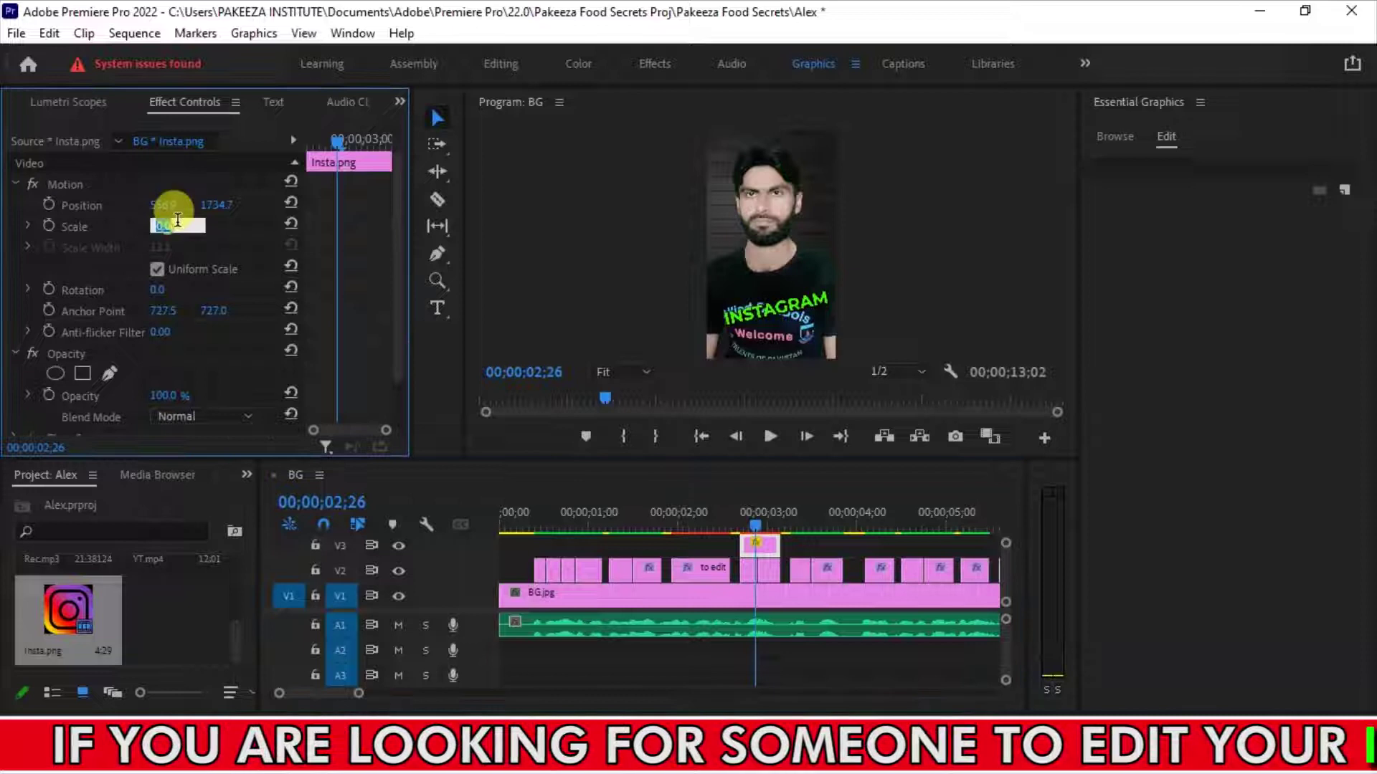
type("10")
key("Return")
left_click_drag(185, 227, 177, 227)
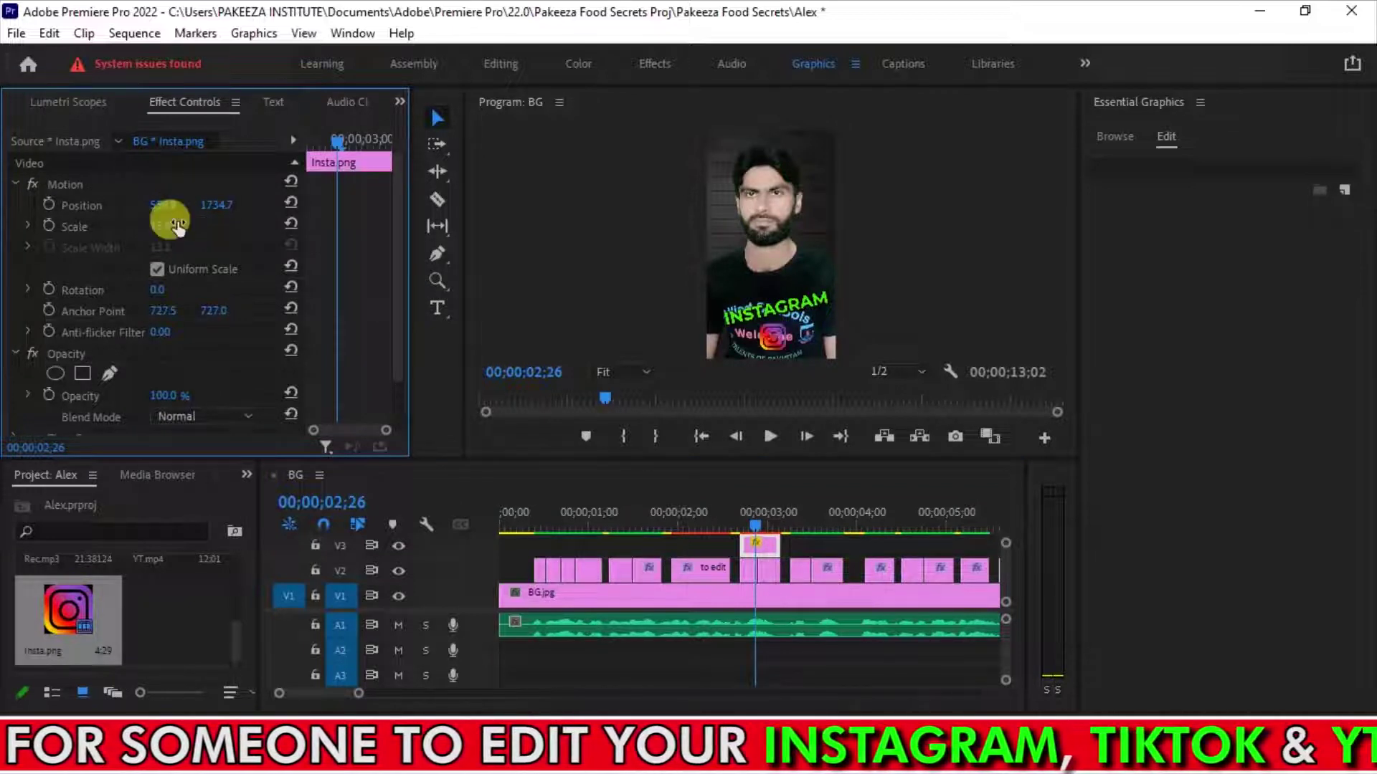
key("ctrl+s")
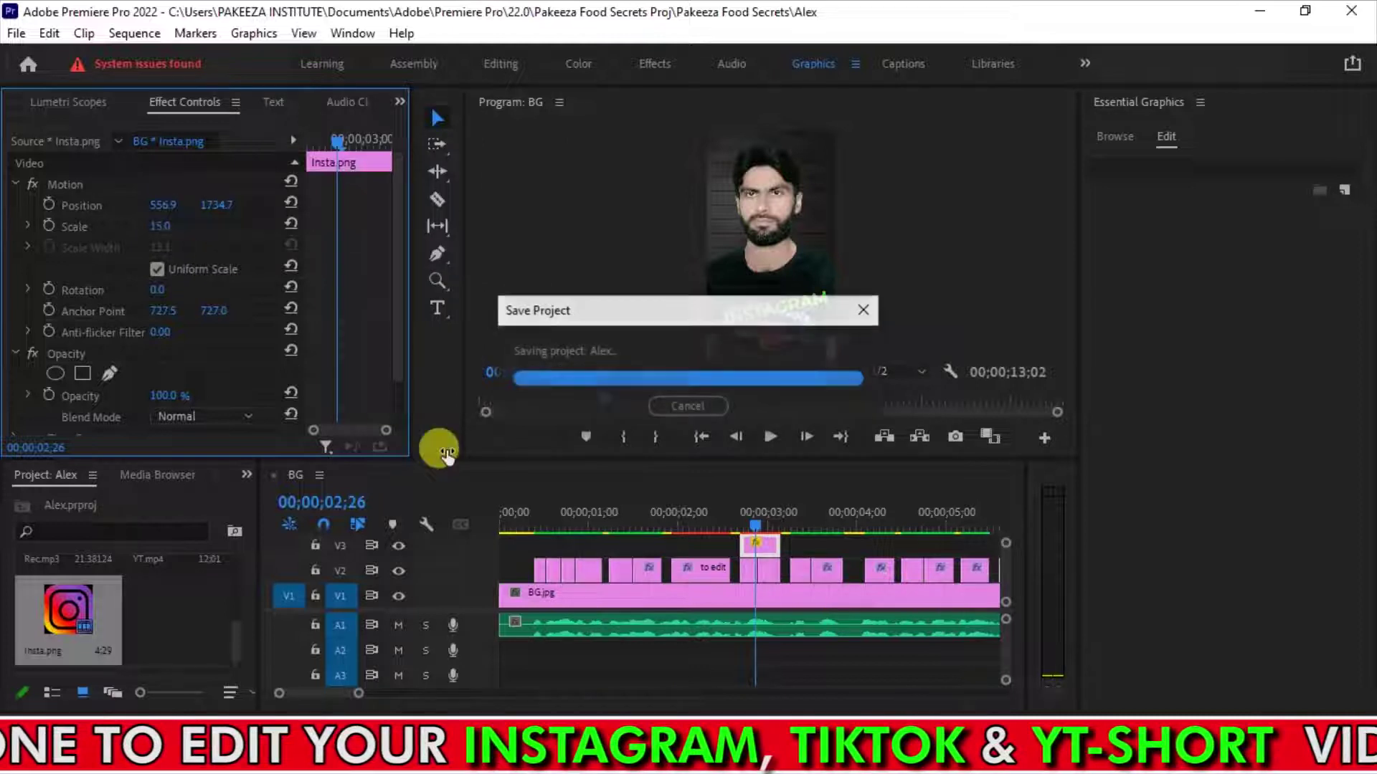
Move the YT.mp4 sound clip on A2 under the Instagram logo, save, and play it back.
scroll(760, 628, "down", 2)
left_click_drag(942, 653, 636, 649)
key("ctrl+s")
left_click_drag(634, 527, 621, 519)
key("space")
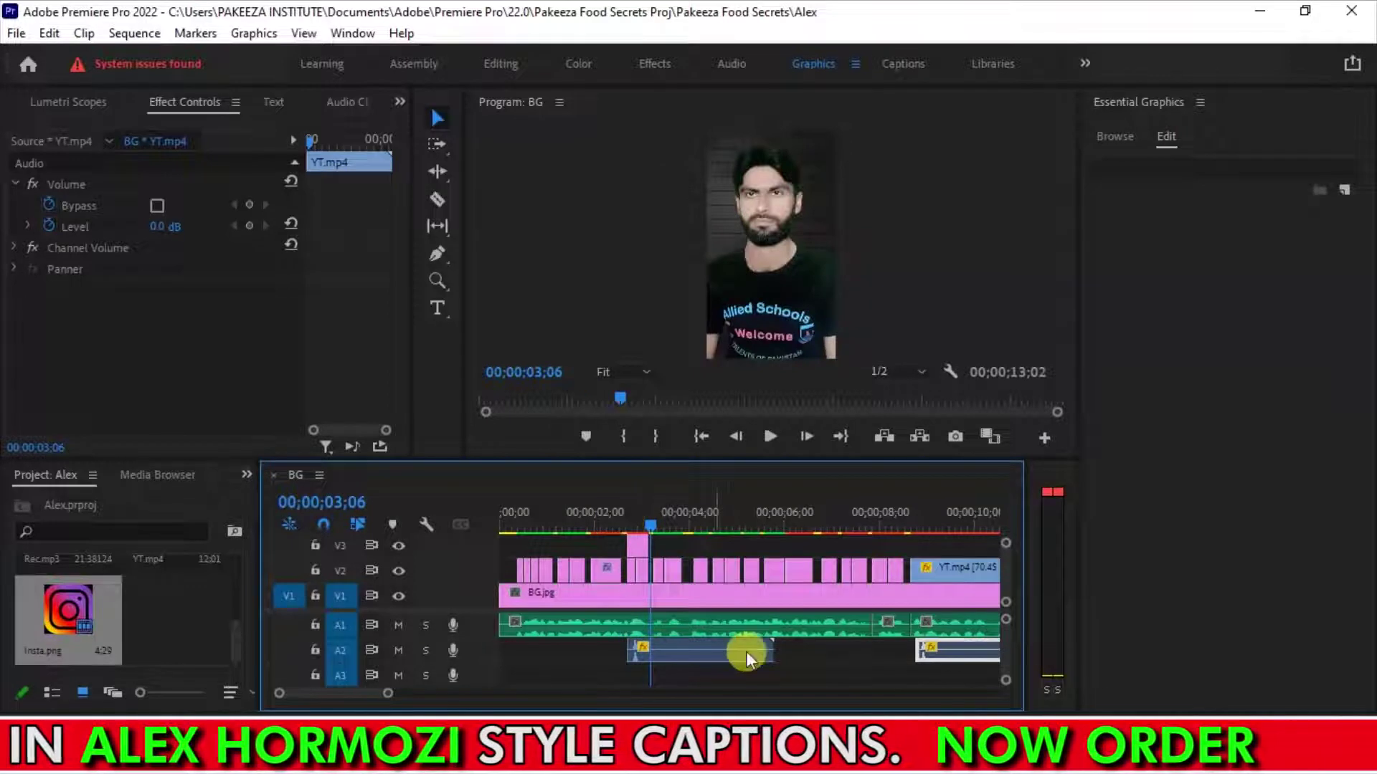
Trim the A2 sound clip much shorter around 03;18, checking playback, and save.
left_click_drag(772, 649, 681, 650)
key("space")
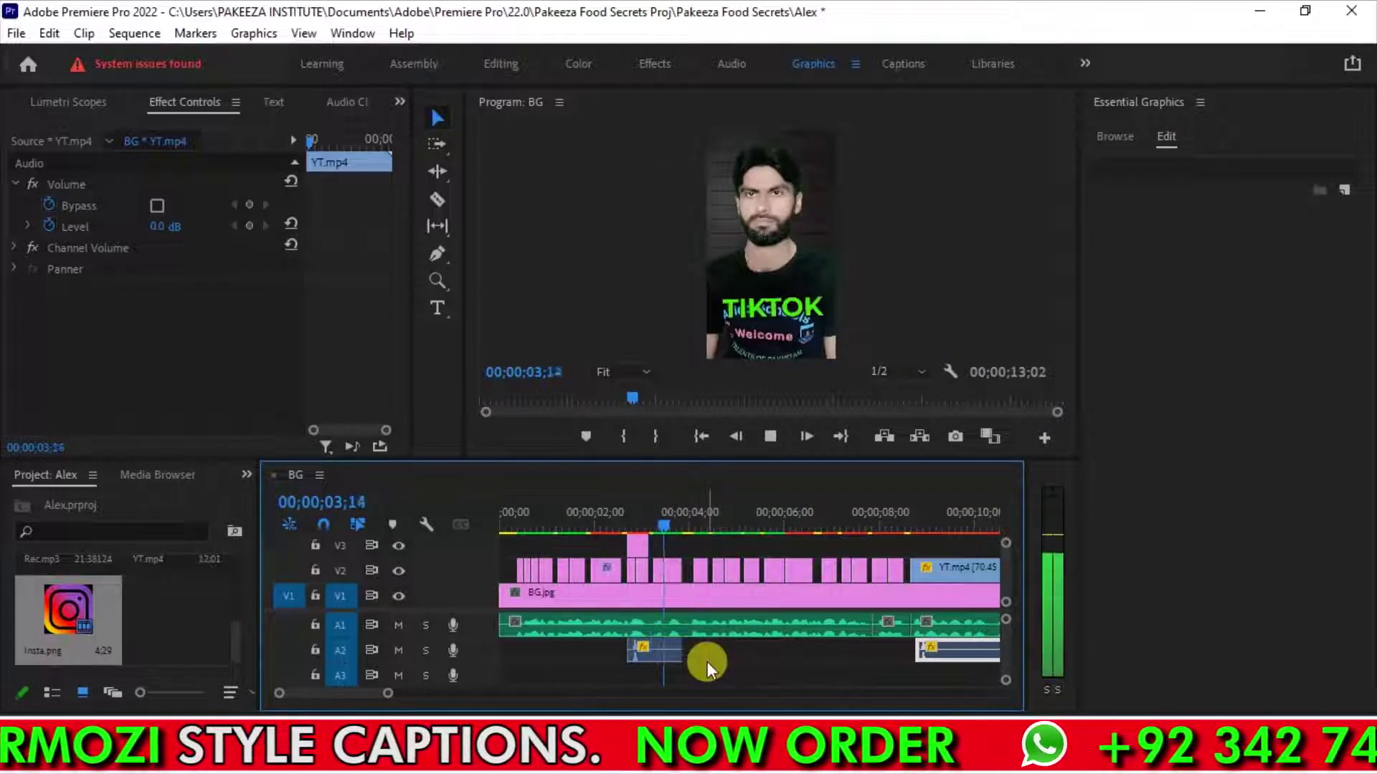
key("space")
left_click_drag(688, 523, 658, 522)
mouse_move(680, 649)
left_mouse_down()
mouse_move(648, 646)
mouse_move(663, 648)
left_mouse_up()
key("ctrl+s")
left_click(572, 753)
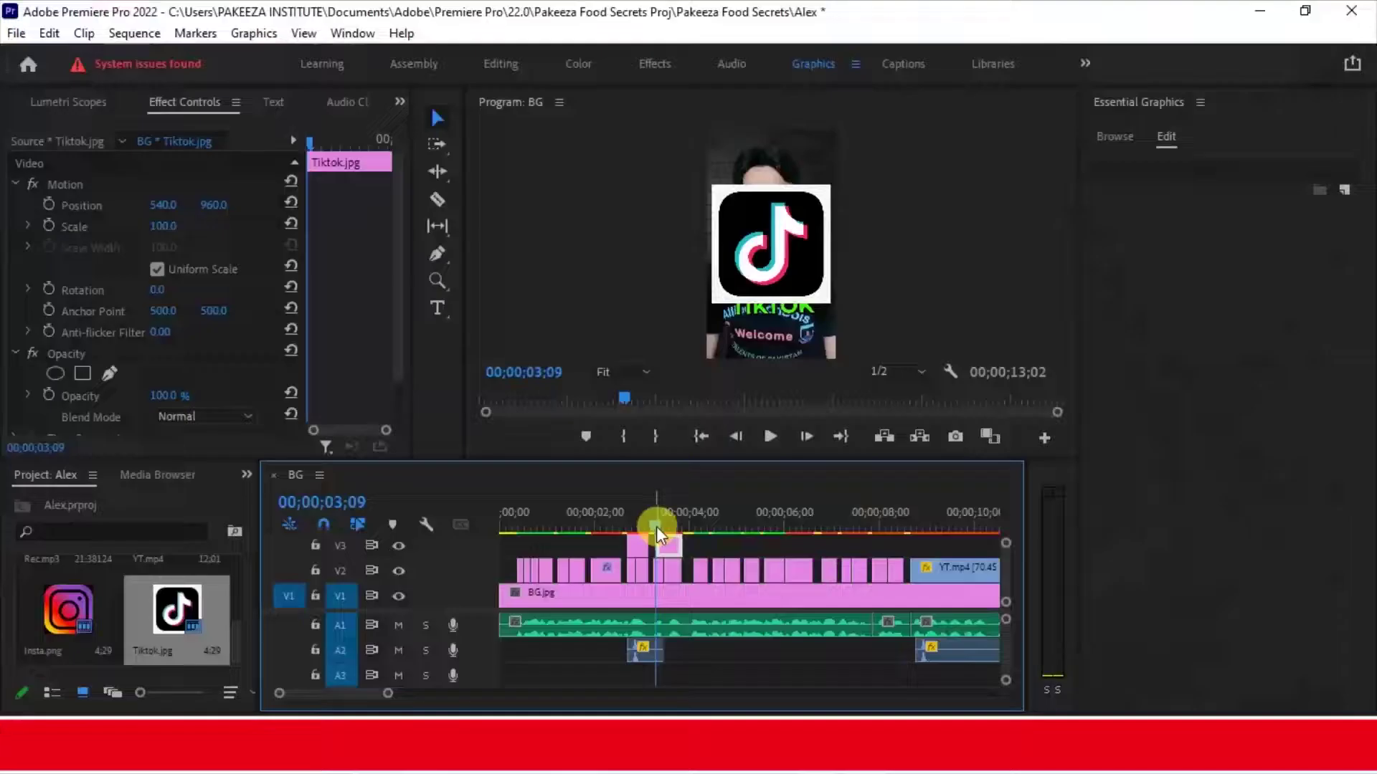
Place Tiktok.jpg on V3 above the TIKTOK caption, save the project, and minimize Premiere.
left_click_drag(656, 527, 664, 541)
key("ctrl+s")
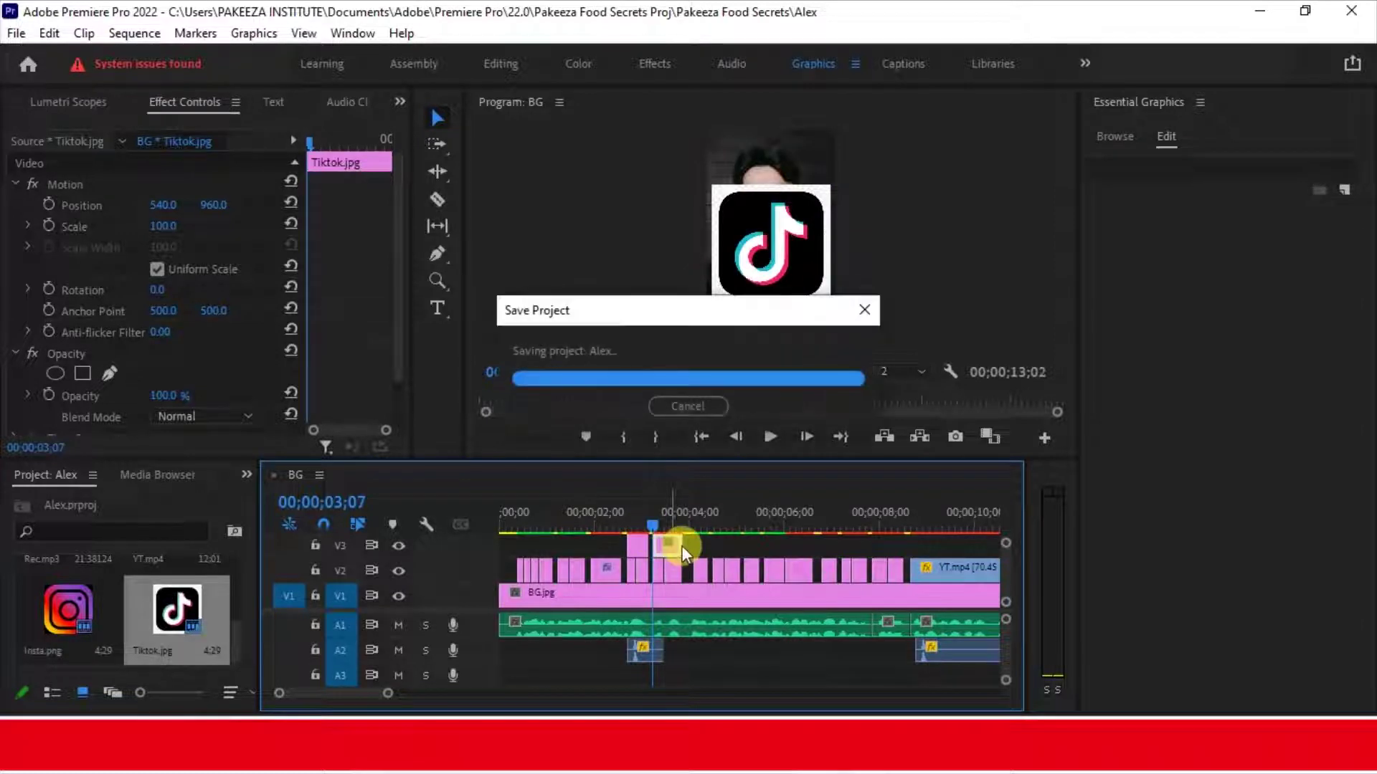
key("ctrl+s")
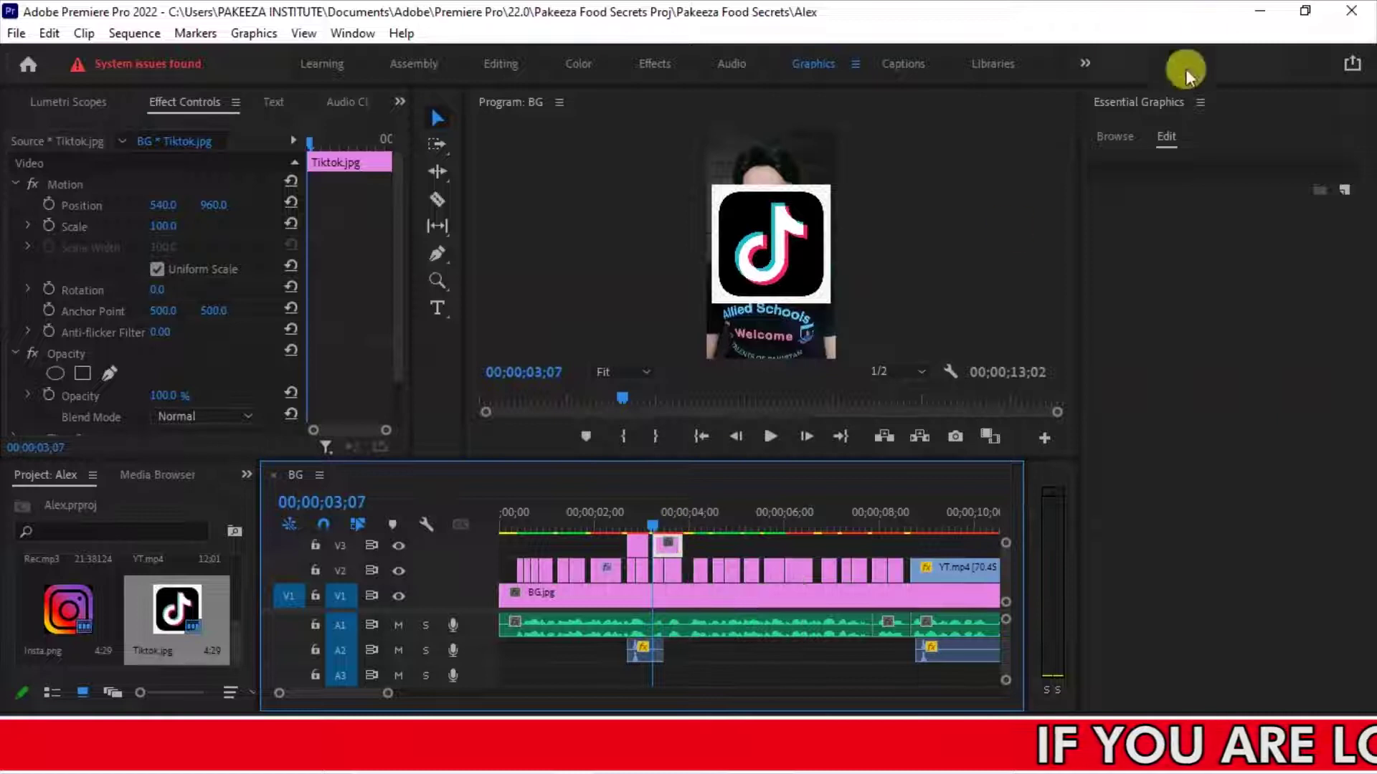
left_click(1251, 18)
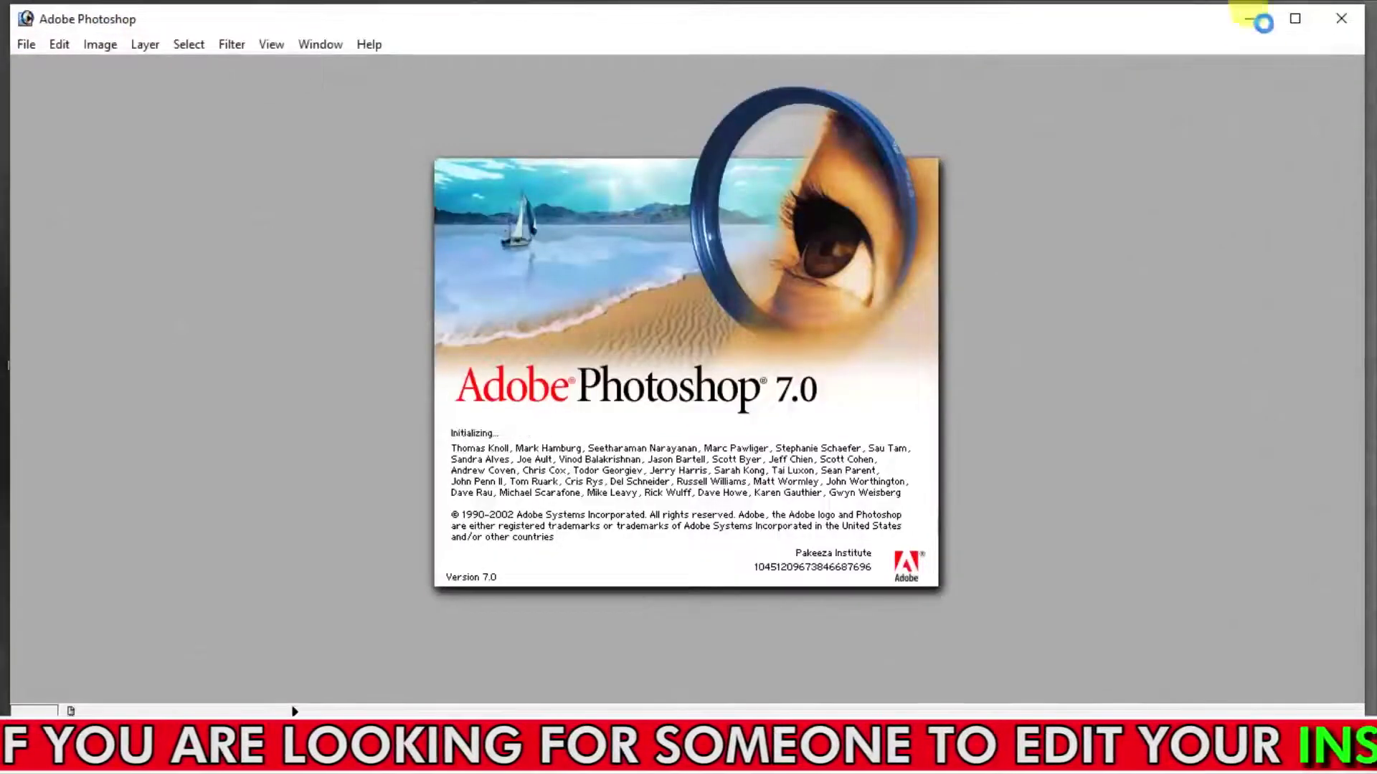
left_click(1251, 18)
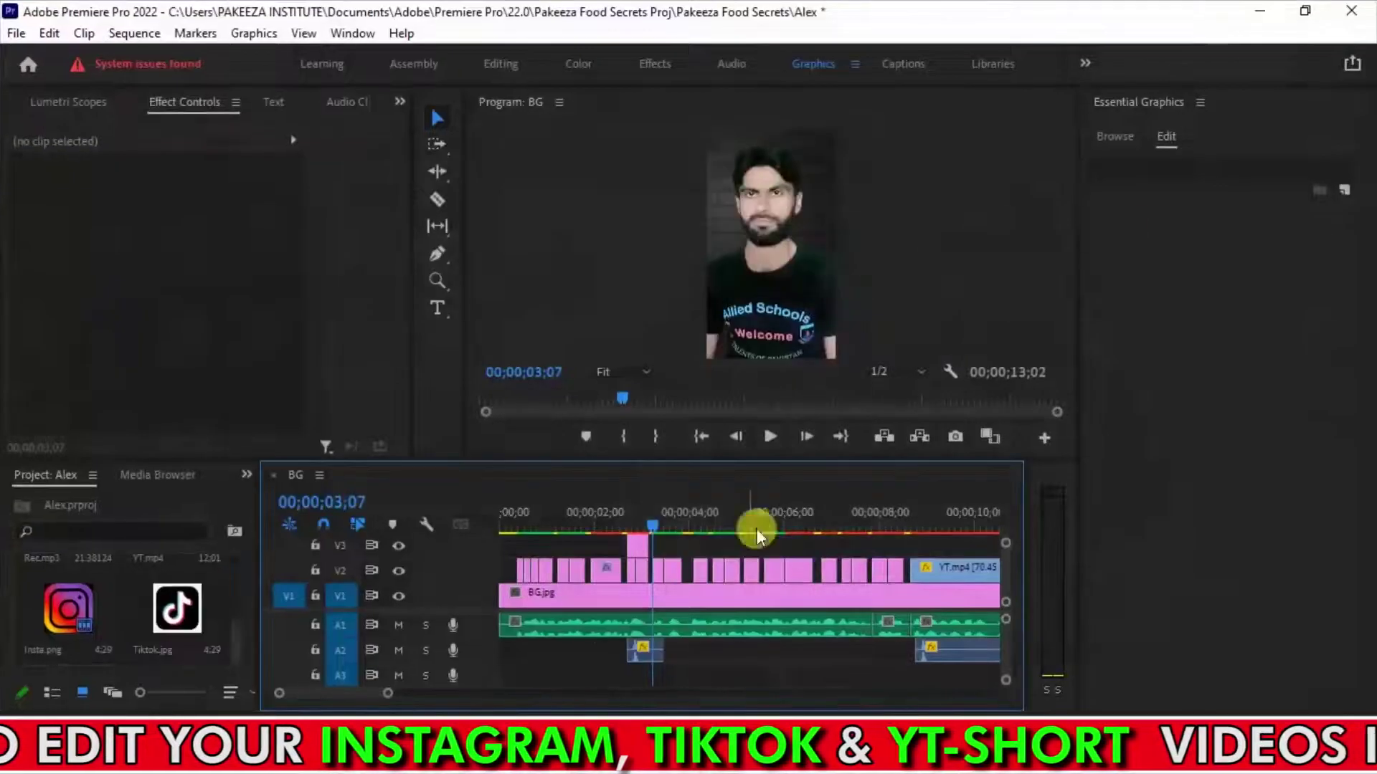
Replace the logo with the background-free Tiktok copy.png and shrink it in the preview.
left_click_drag(756, 528, 666, 556)
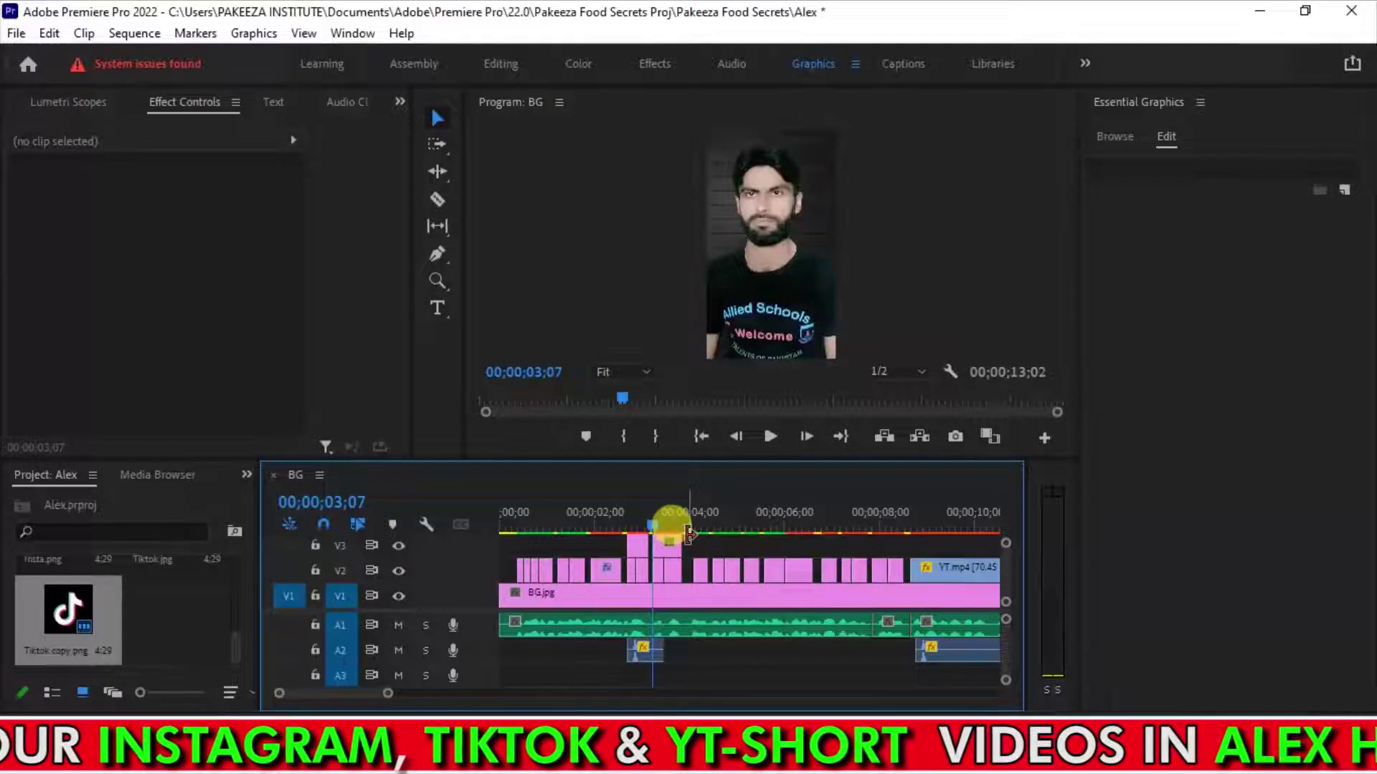
key("ctrl+s")
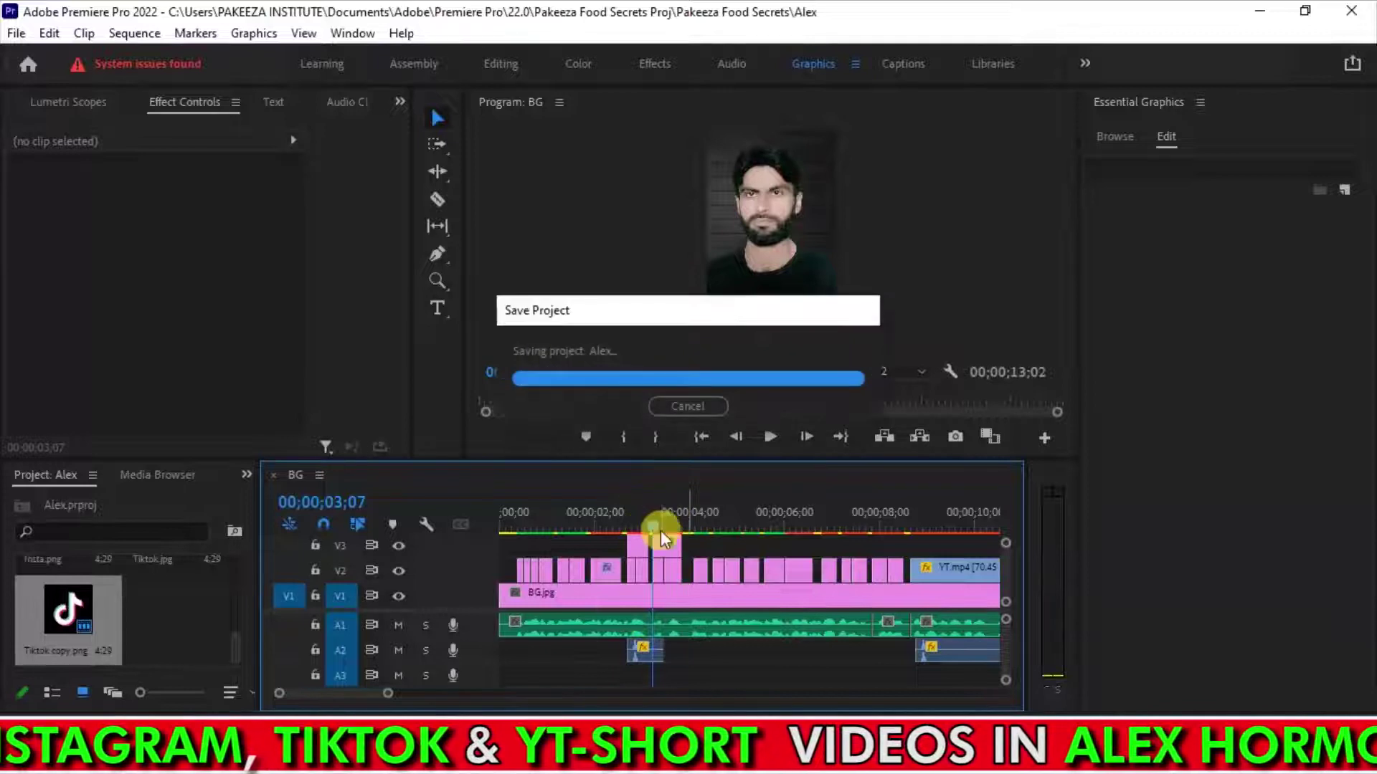
left_click(660, 522)
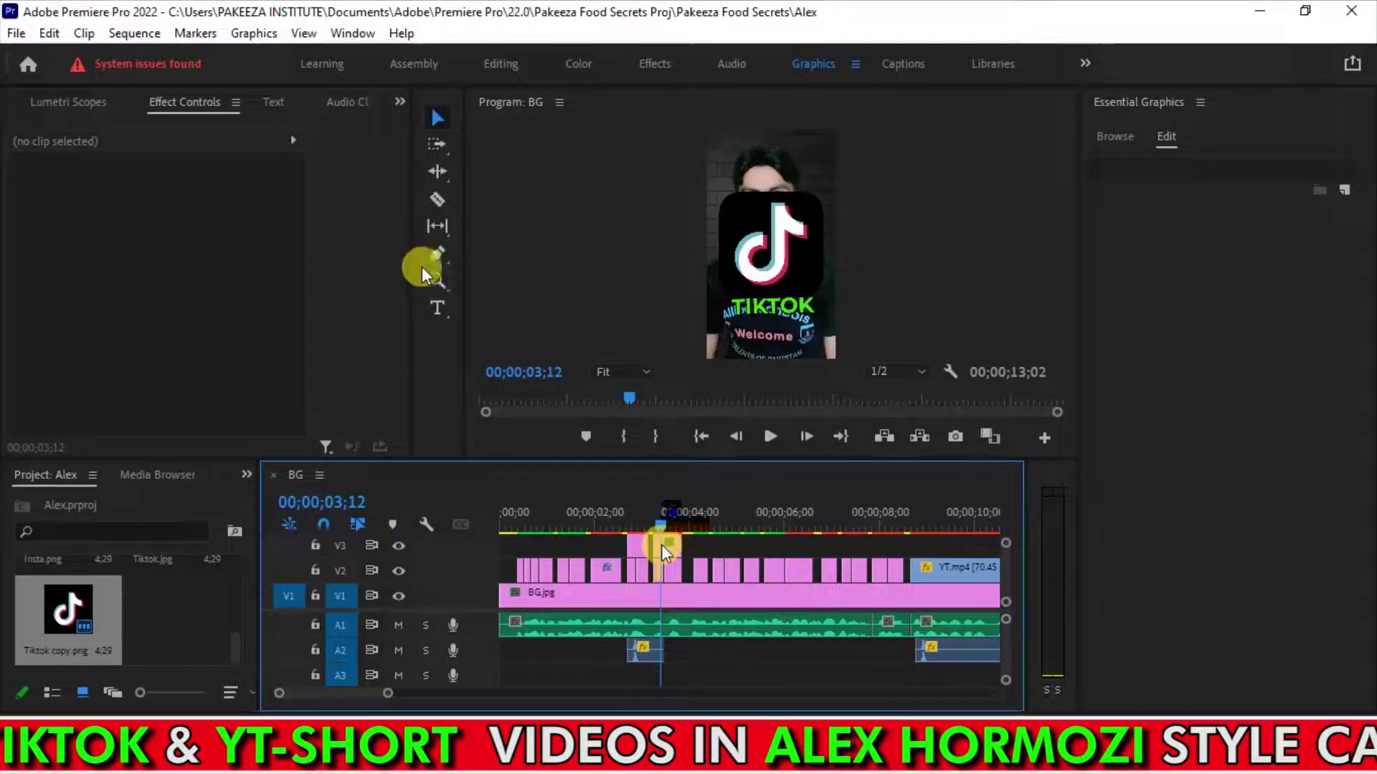
left_click(665, 545)
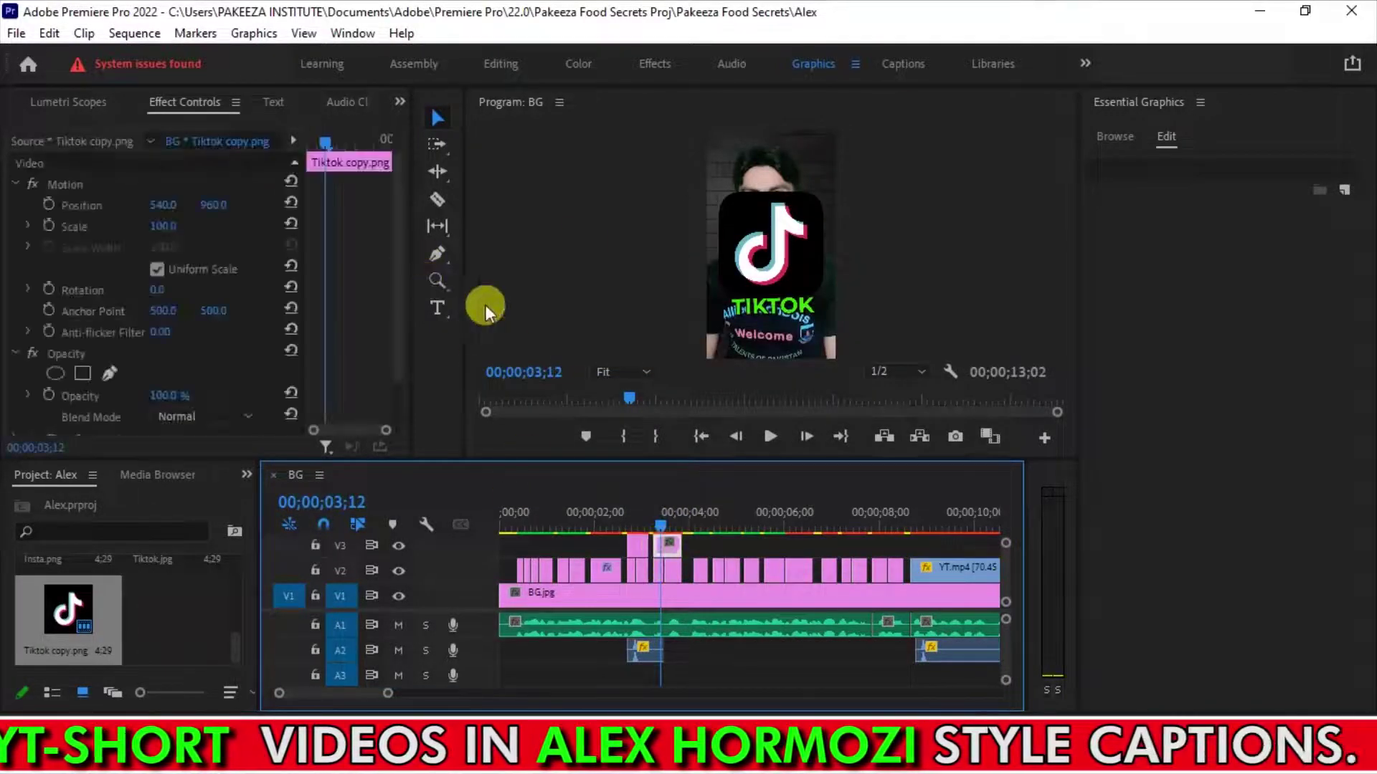
left_click(776, 238)
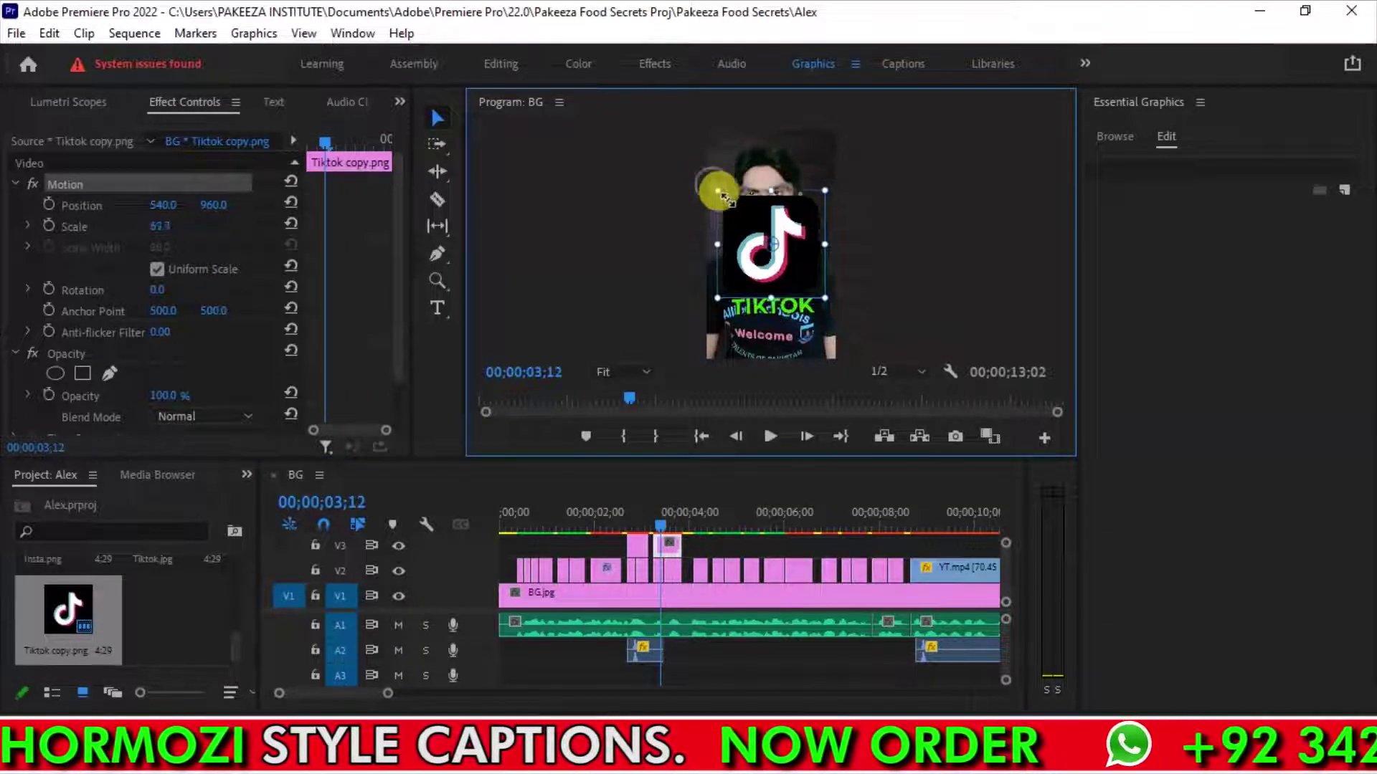
left_click_drag(726, 198, 740, 212)
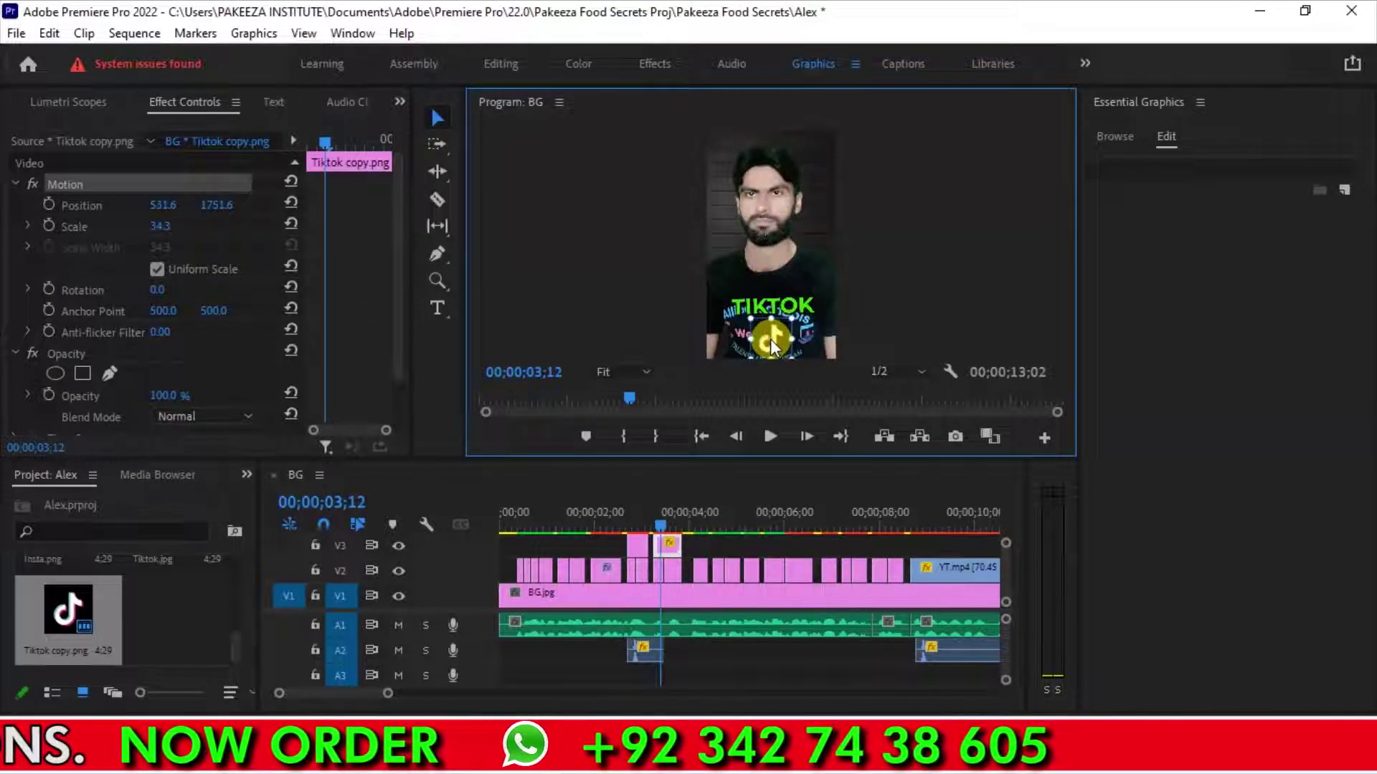
Keyframe the TikTok logo's scale from 0 at 03;10 to 30 at 03;14, save, and preview playback.
left_click_drag(658, 523, 655, 523)
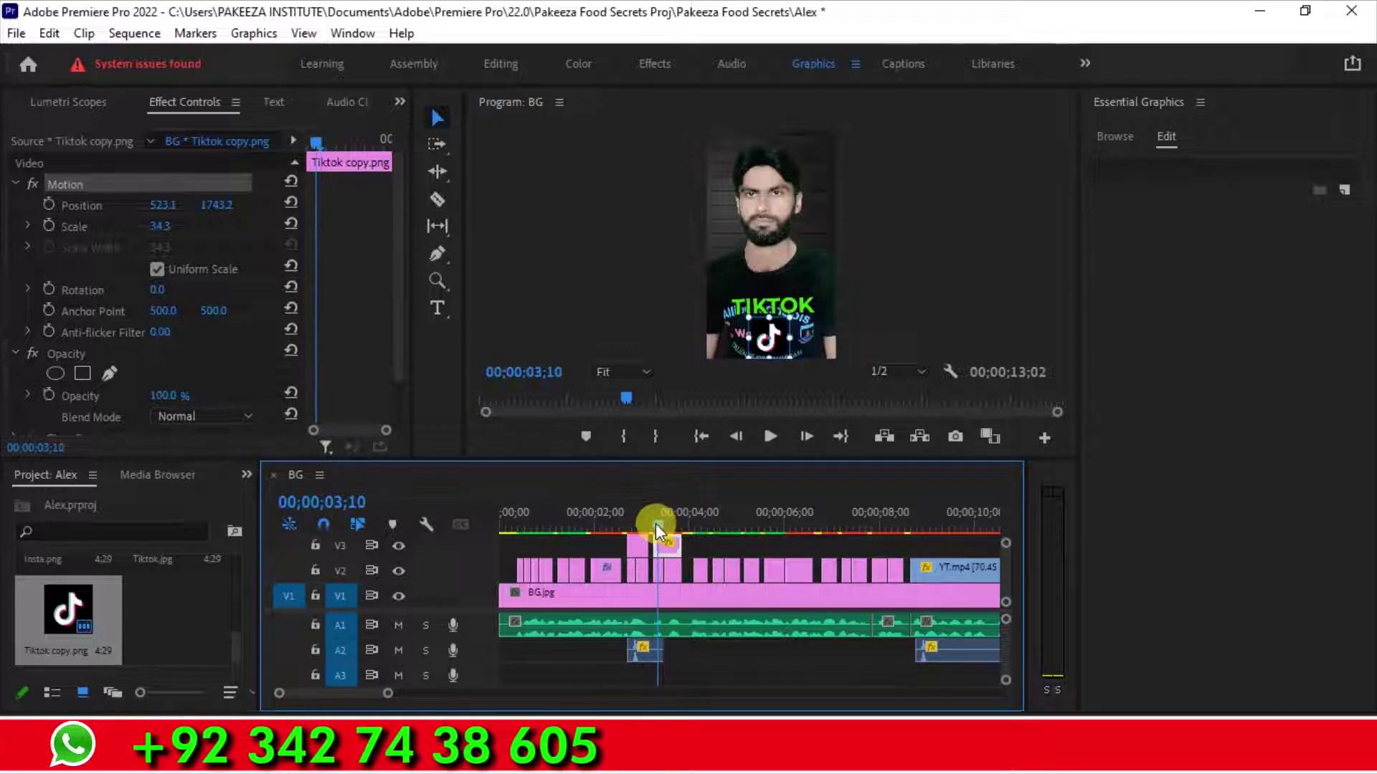
left_click(48, 225)
left_click(159, 226)
type("0")
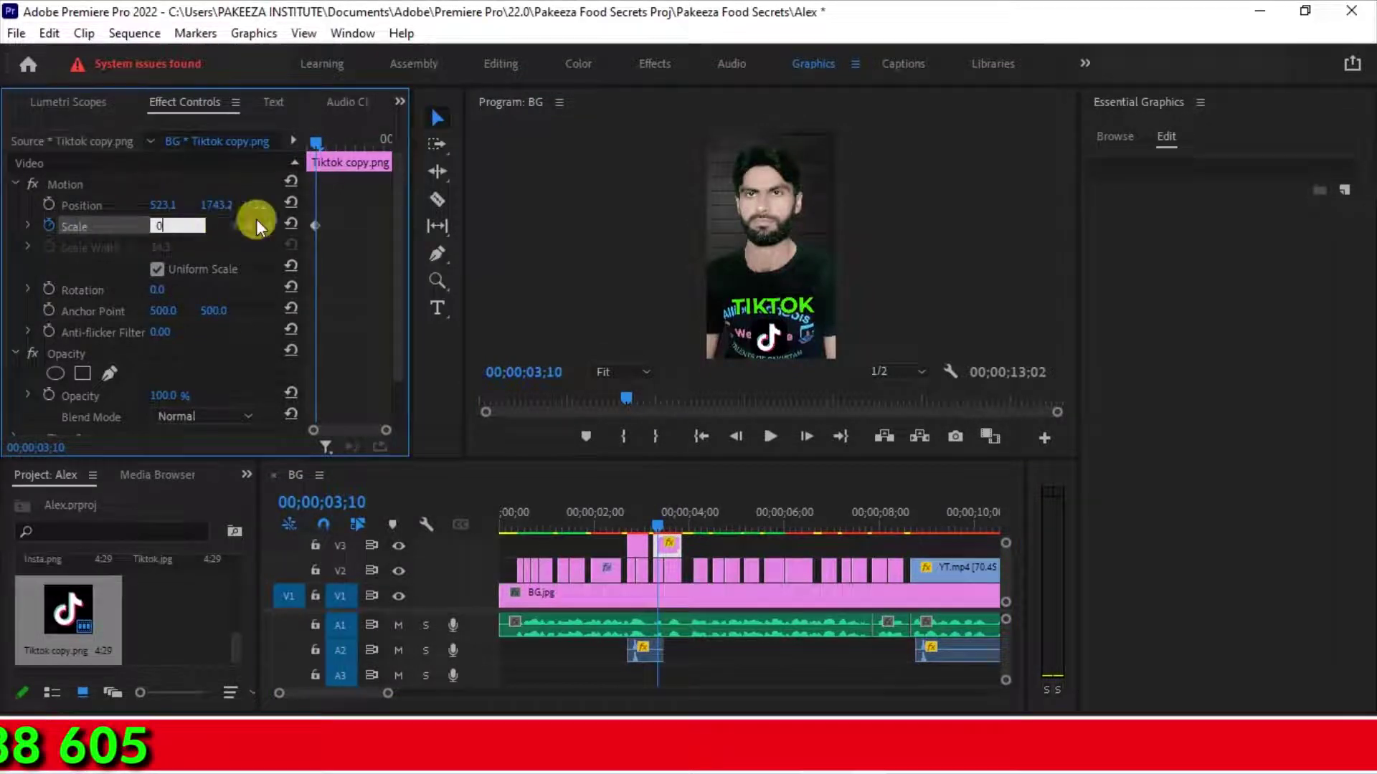
left_click_drag(658, 519, 664, 519)
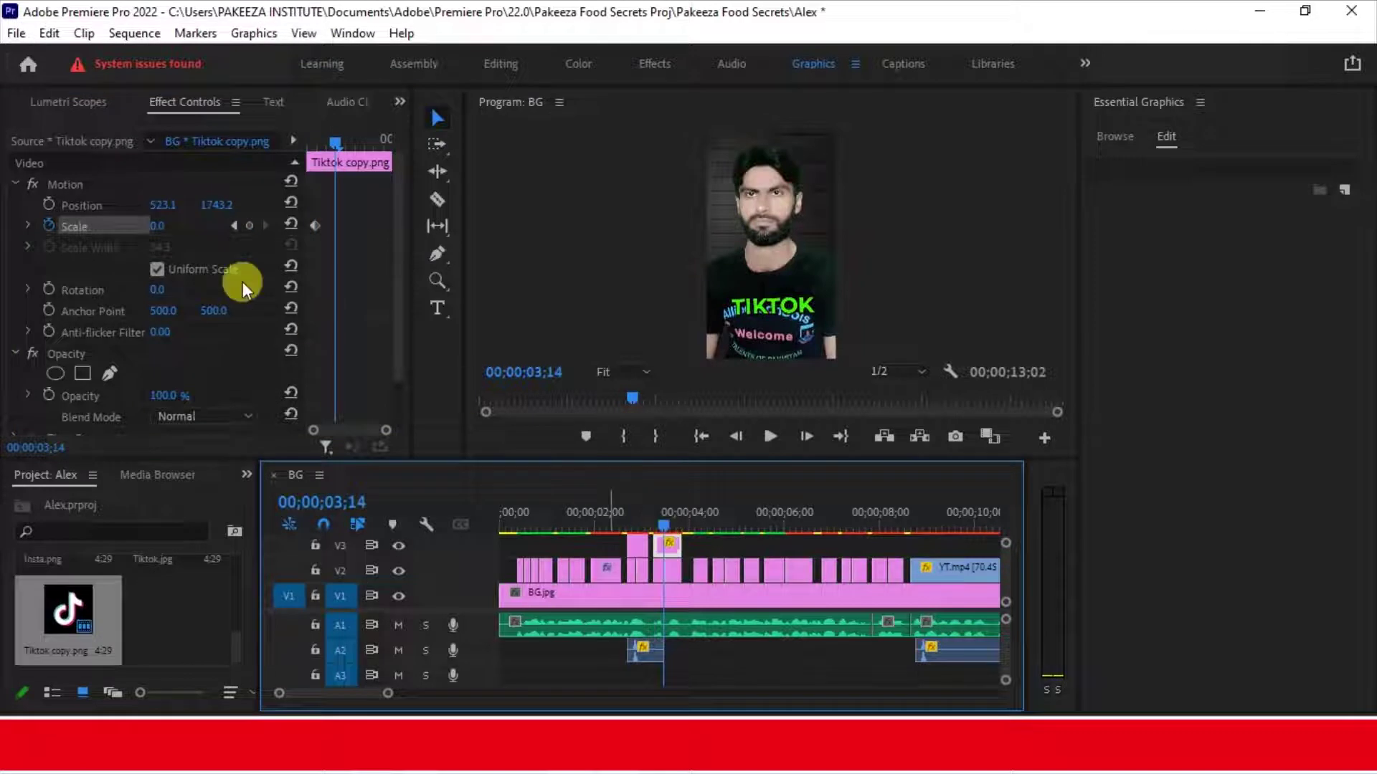
left_click(178, 223)
type("25")
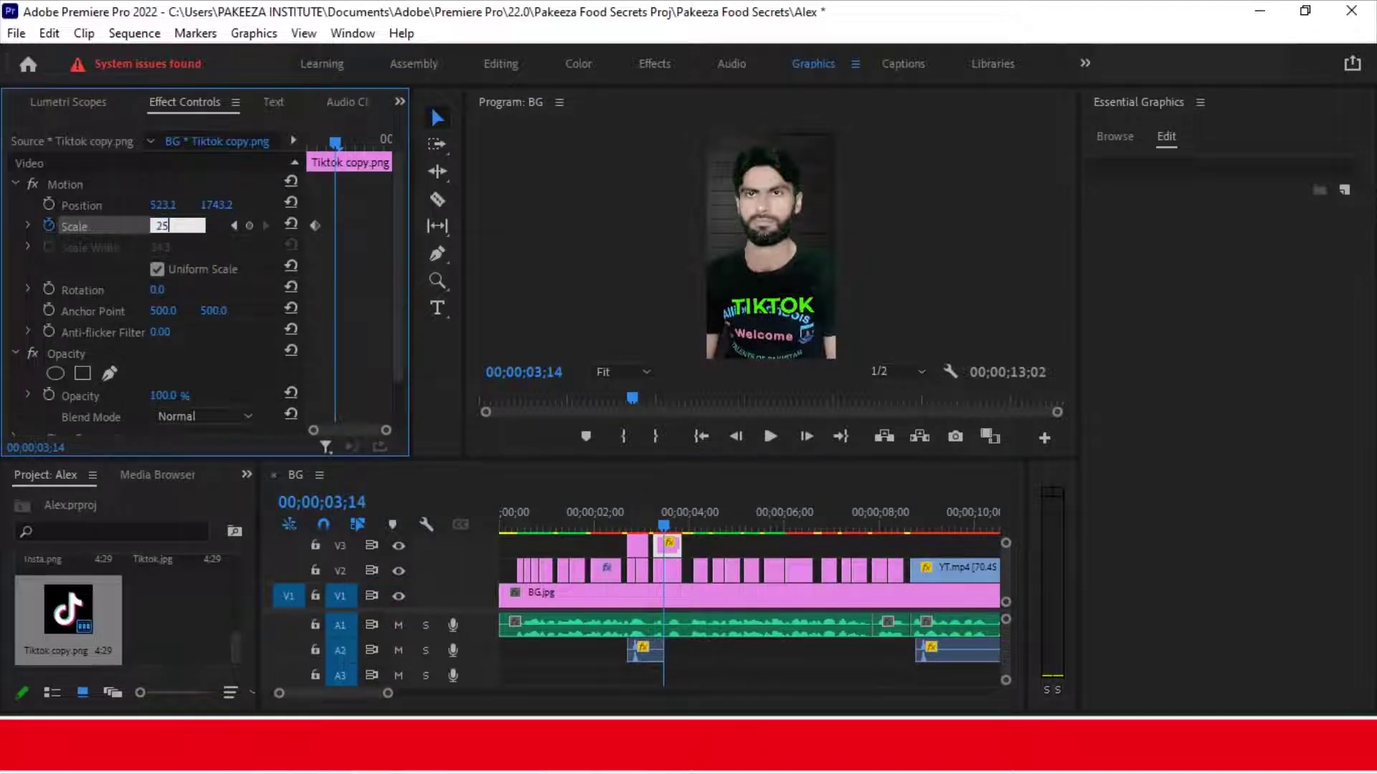
type("30")
key("Return")
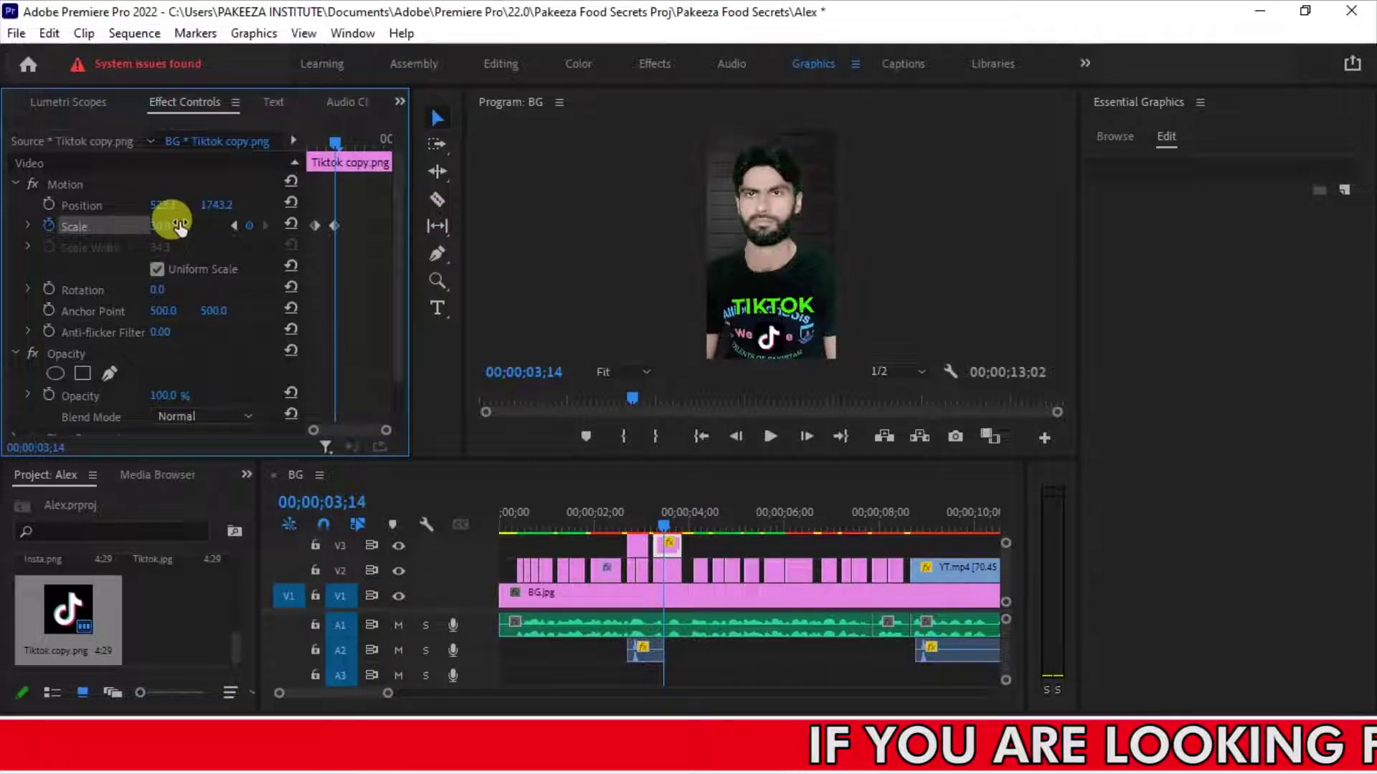
key("ctrl+s")
key("space")
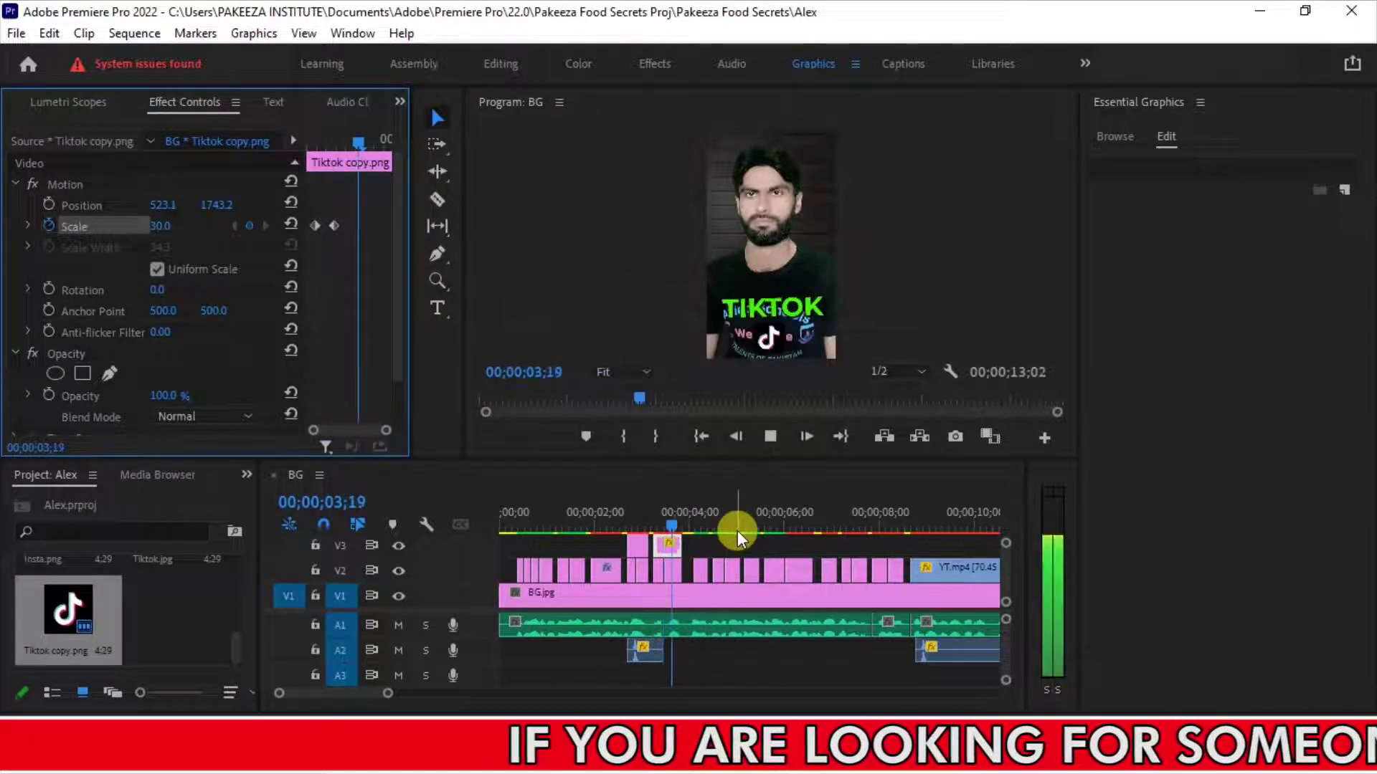
key("space")
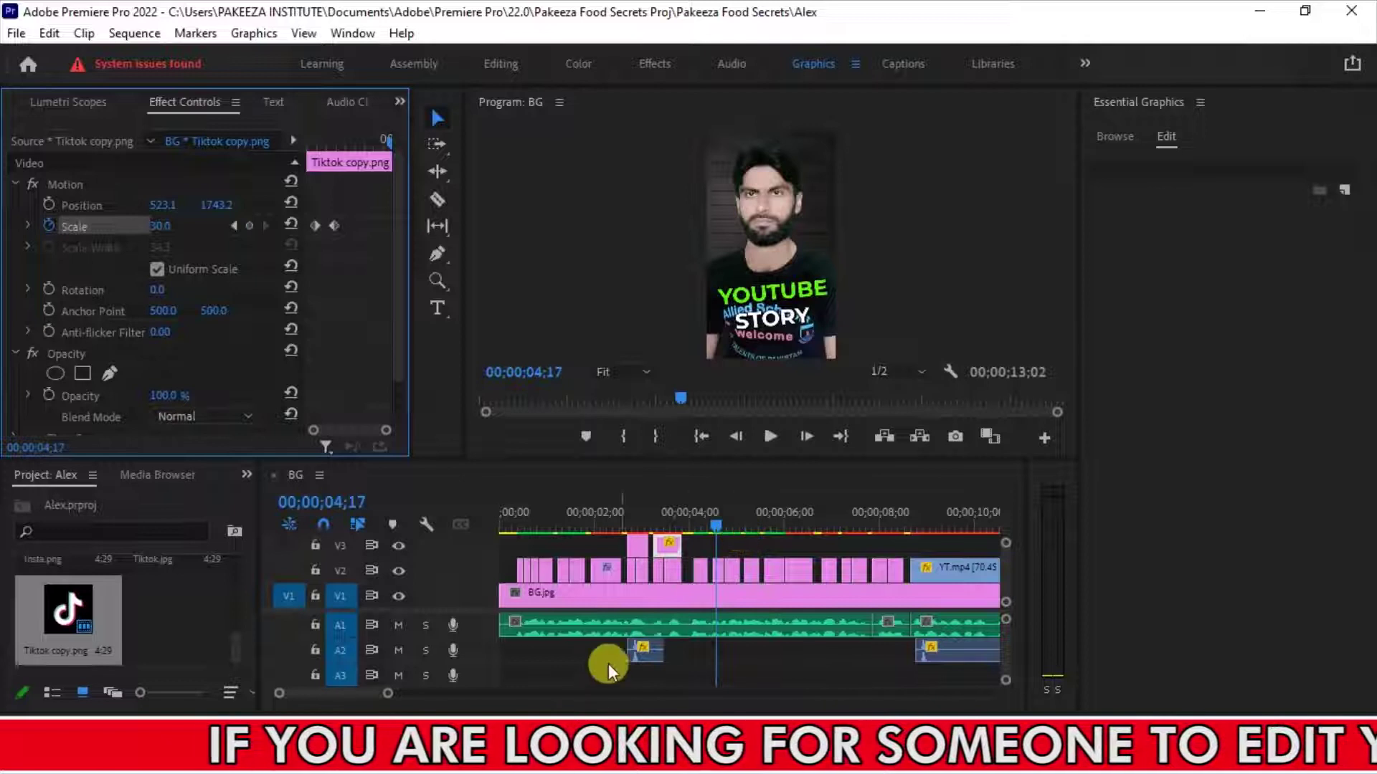
Add yt short.png to V3, trim it and the A2 sound effect, and copy the sound to 04;15.
left_click(1257, 12)
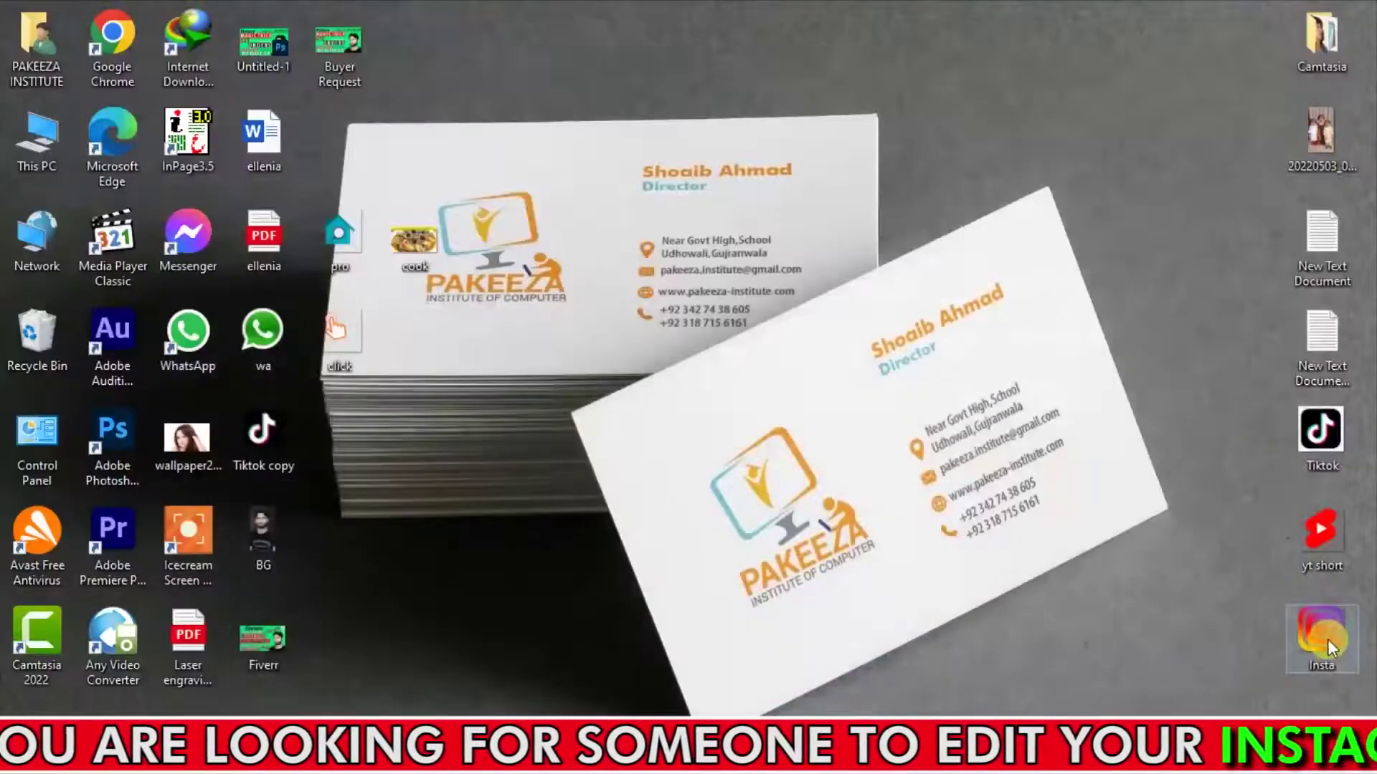
left_click_drag(618, 664, 703, 537)
left_click_drag(927, 545, 728, 553)
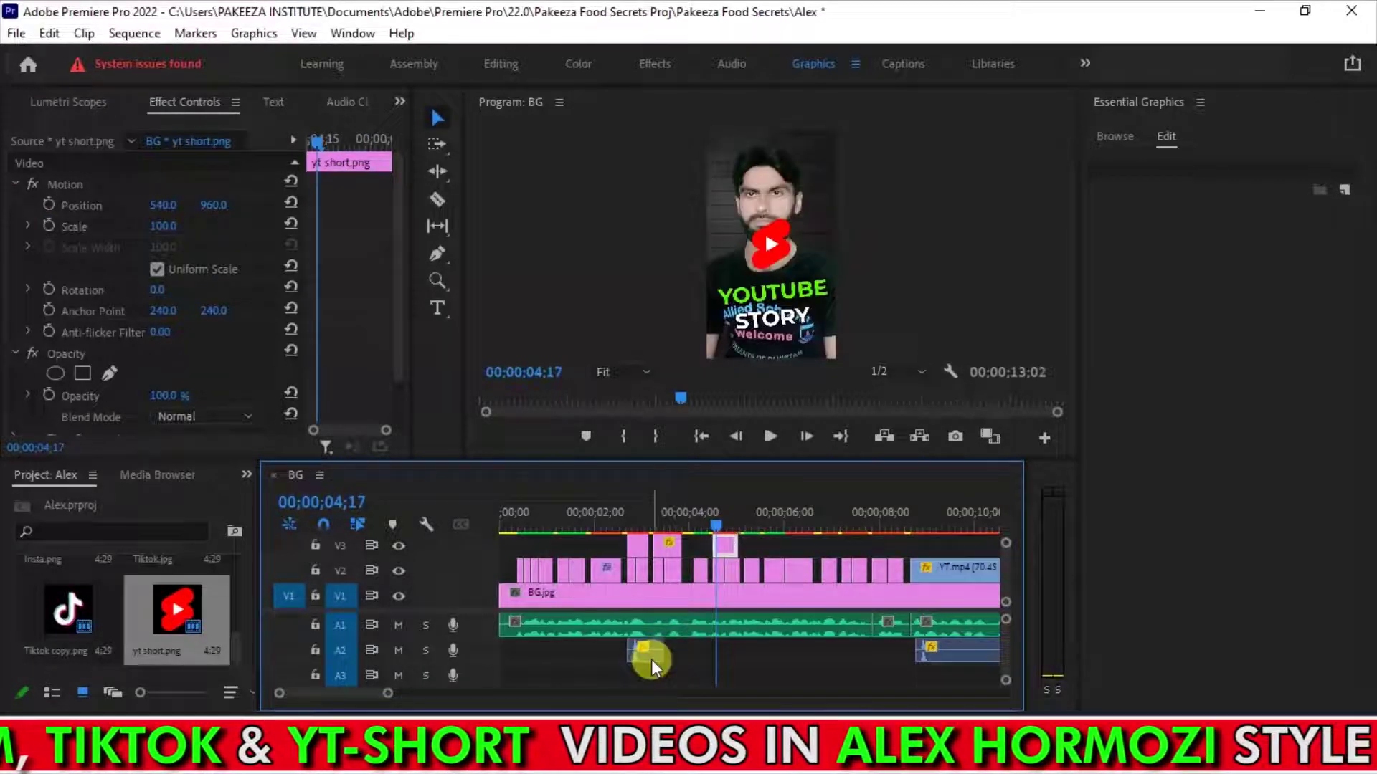
left_click_drag(659, 649, 744, 652)
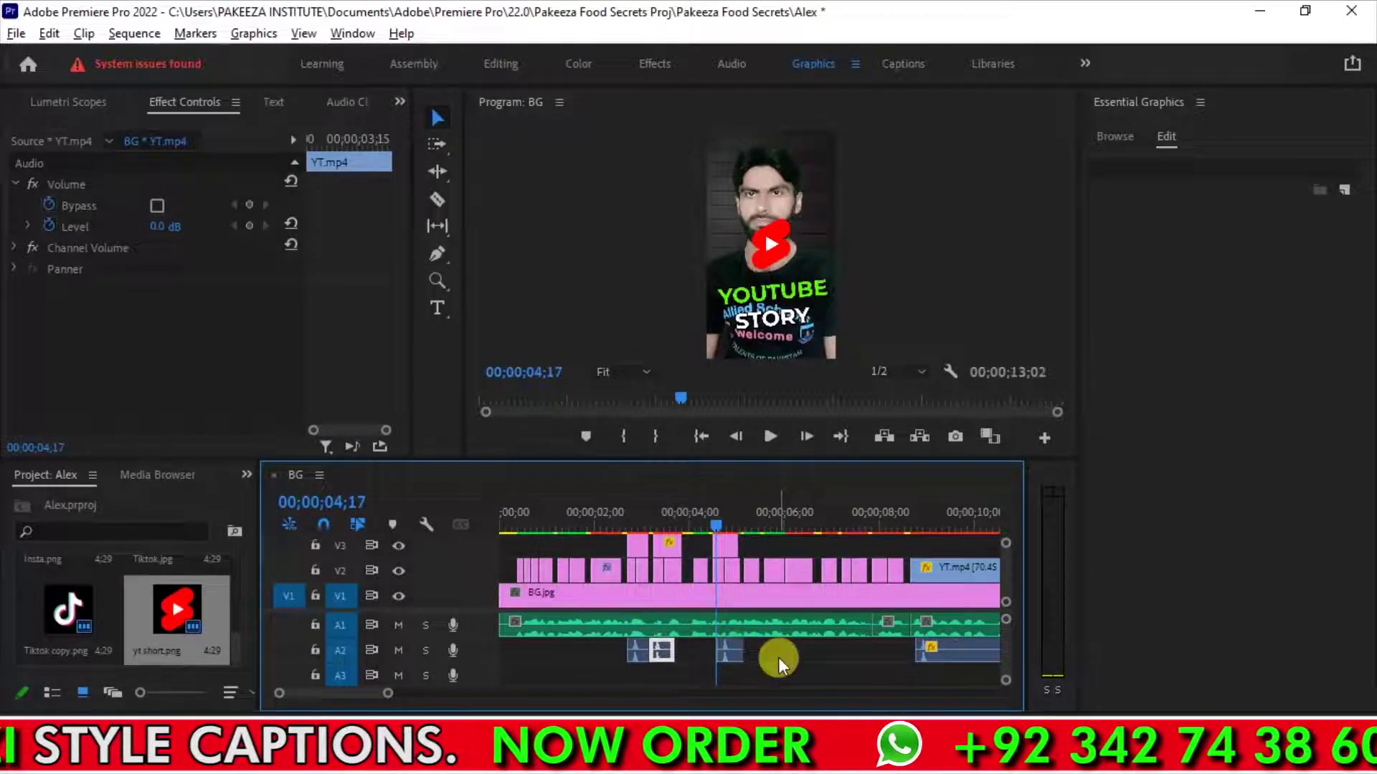
key("ctrl+s")
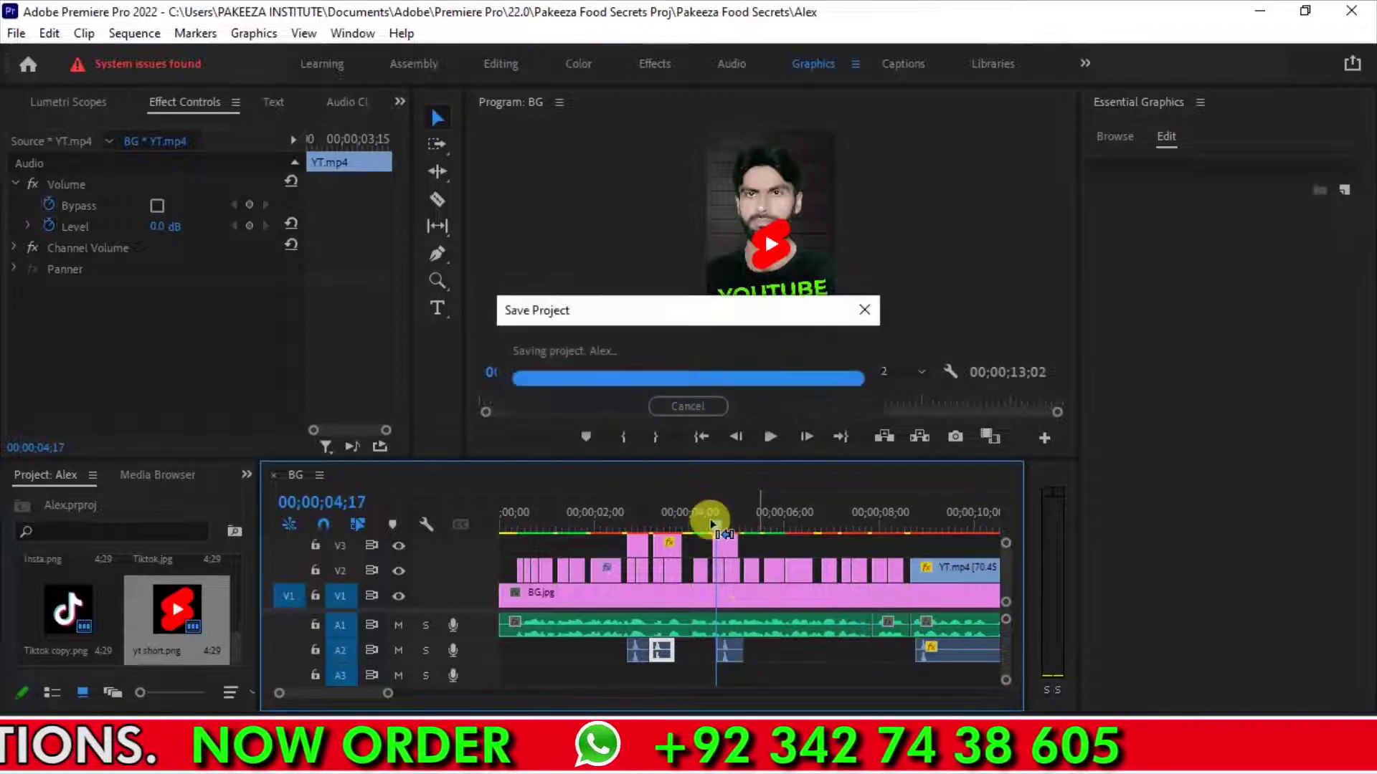
key("Left")
key("Left")
left_click_drag(732, 643, 724, 647)
key("ctrl+s")
Move the yt short.png logo to the lower right of the frame at 04;19.
left_click(723, 529)
left_click(718, 525)
left_click(723, 546)
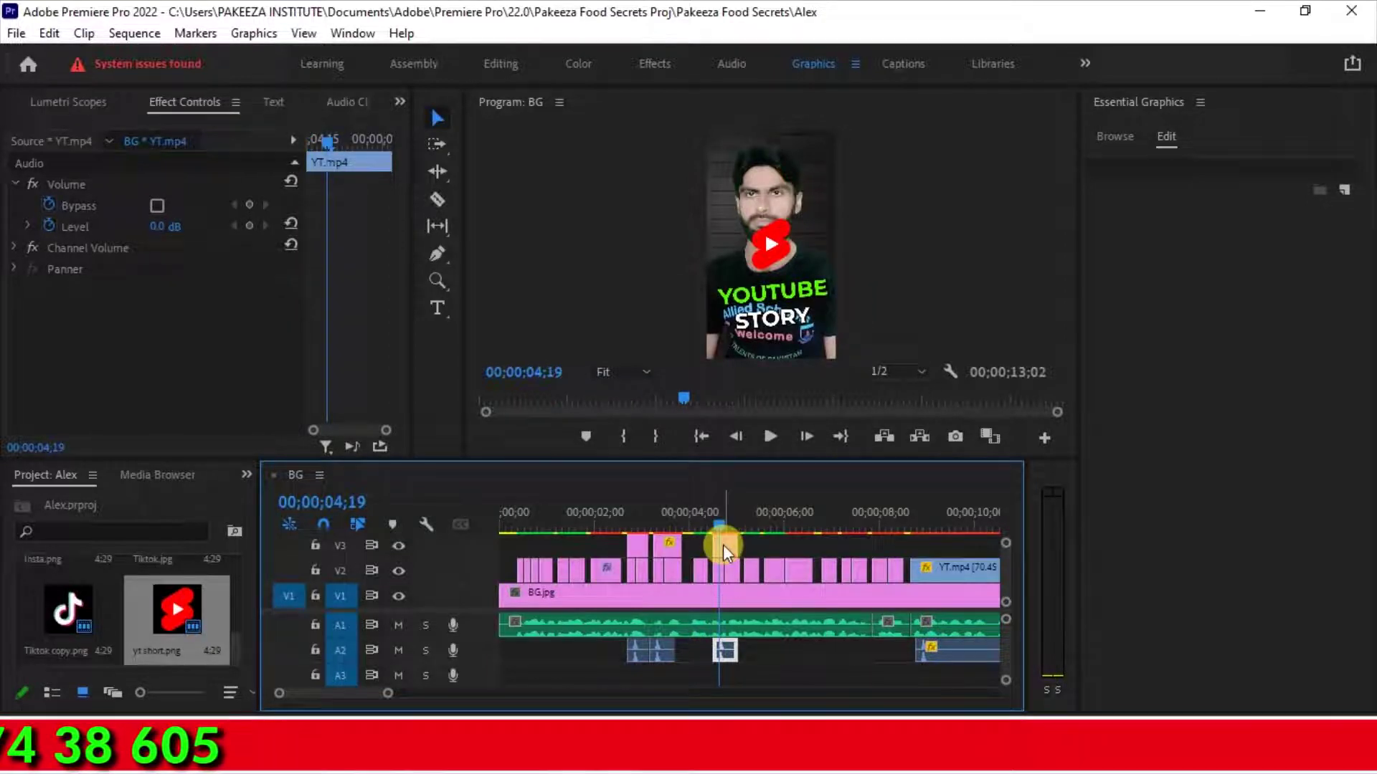
left_click(777, 245)
key("ctrl+s")
left_click_drag(773, 260, 772, 329)
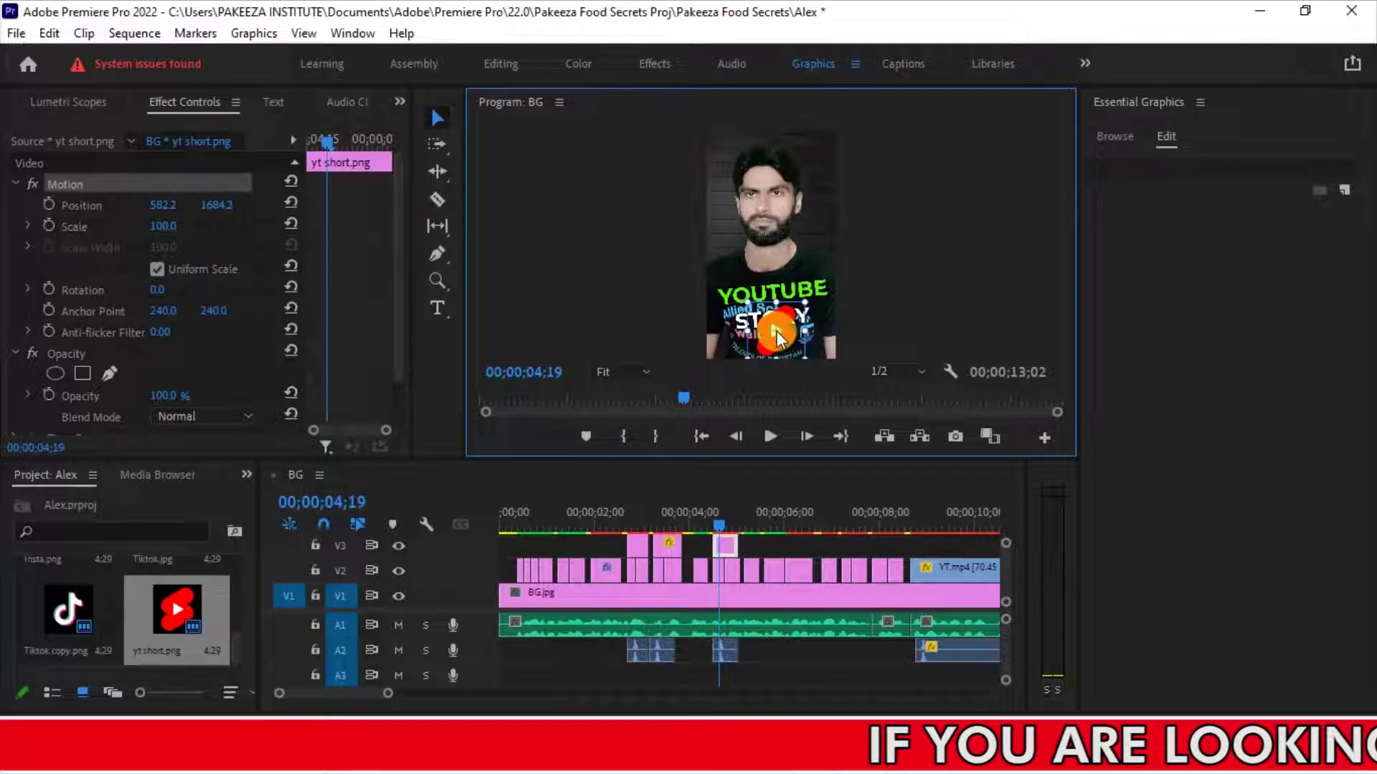
left_click_drag(772, 329, 820, 338)
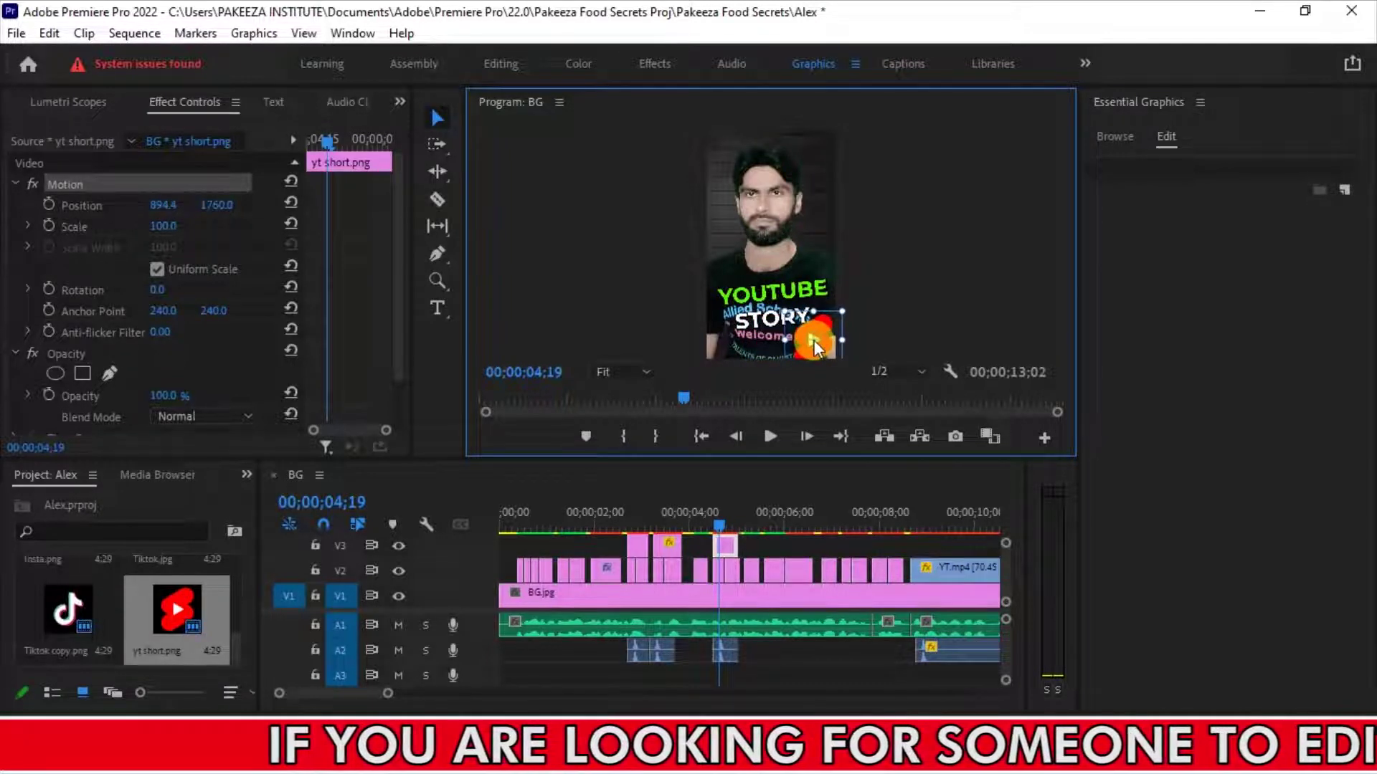
Keyframe the YouTube logo's scale from 0 at 04;18 to 70 at 04;21, then save.
left_click(717, 516)
left_click(173, 233)
type("0")
key("Return")
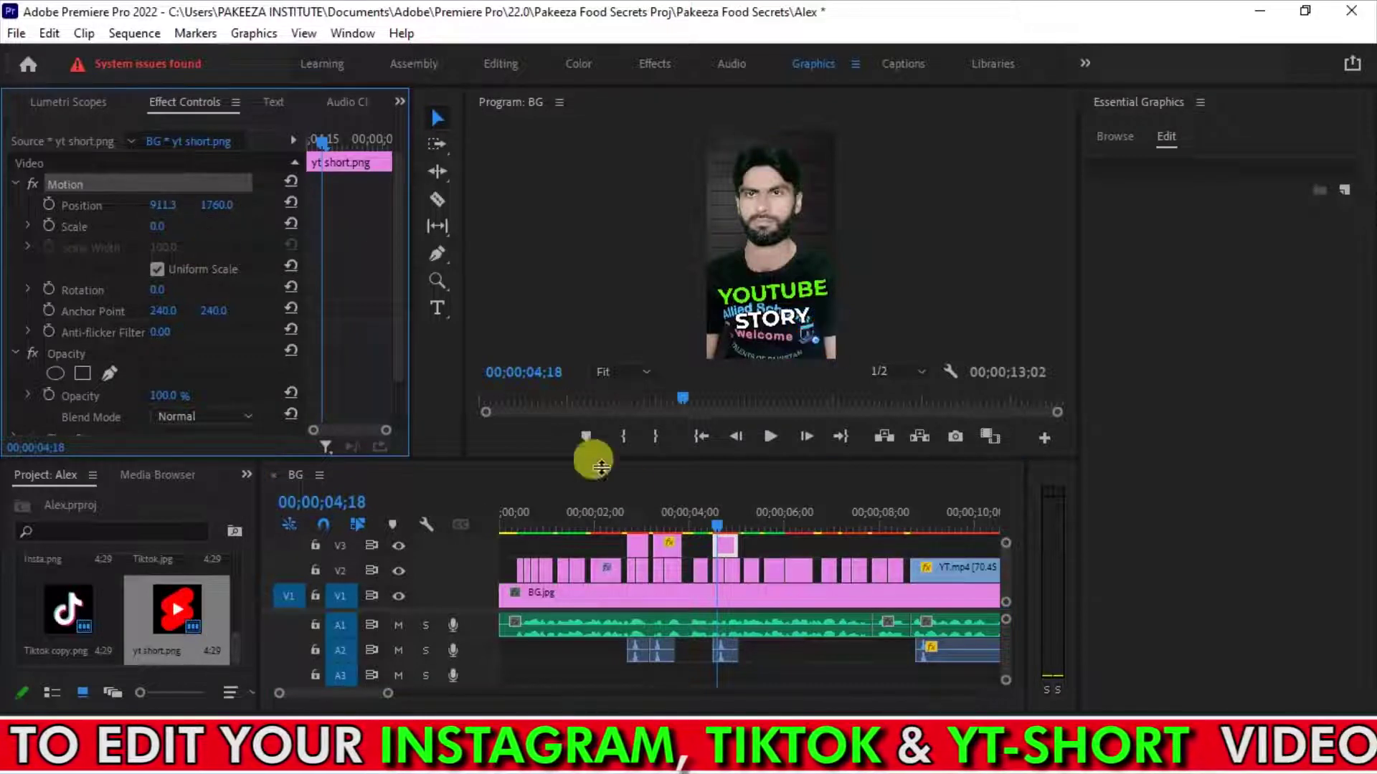
left_click(723, 522)
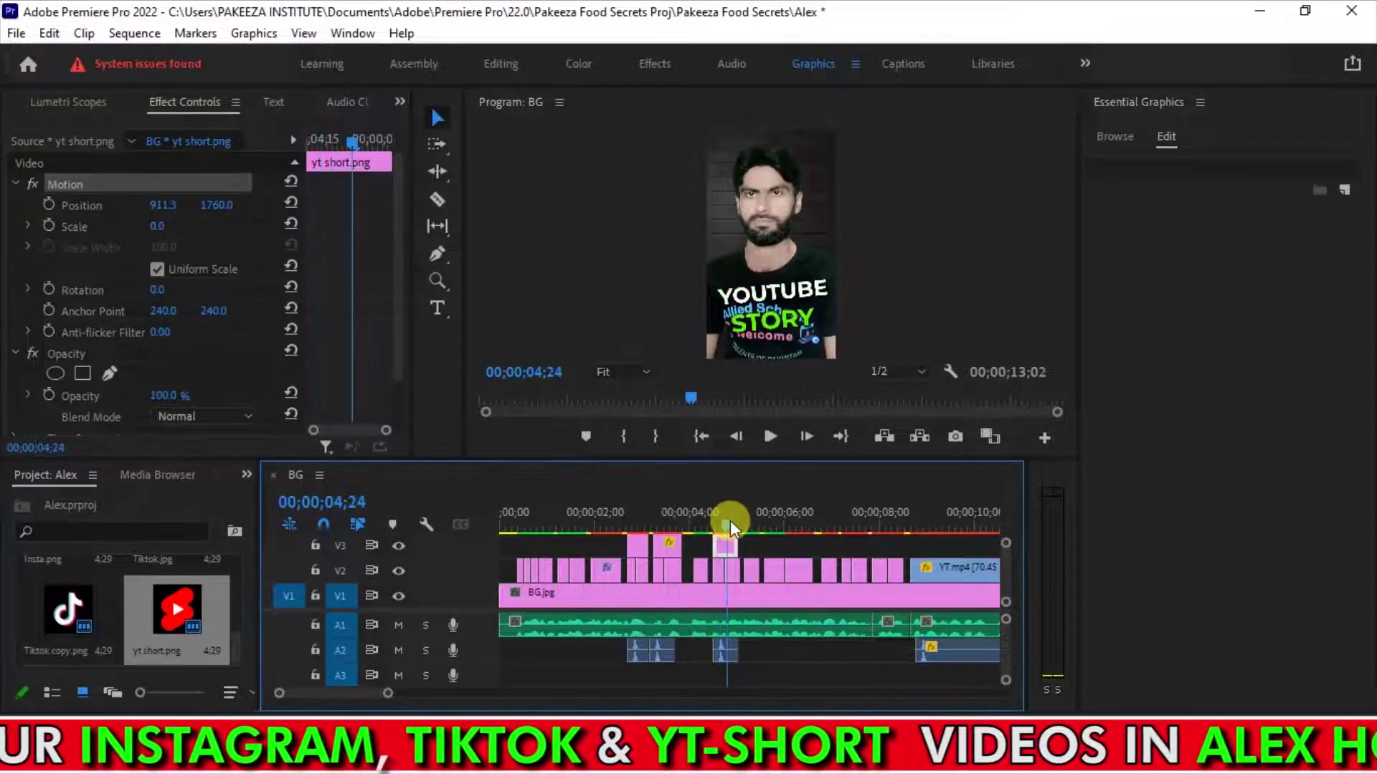
left_click(157, 227)
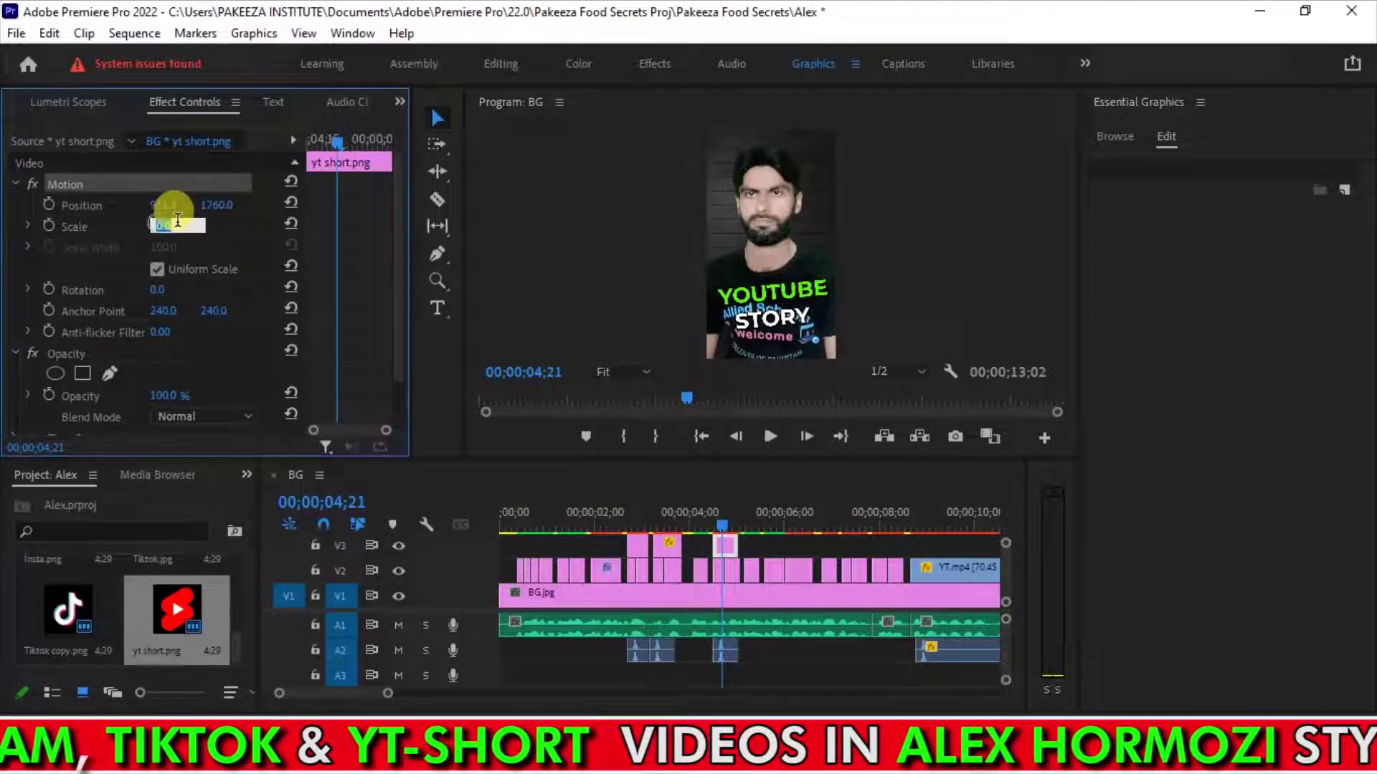
type("70")
key("Return")
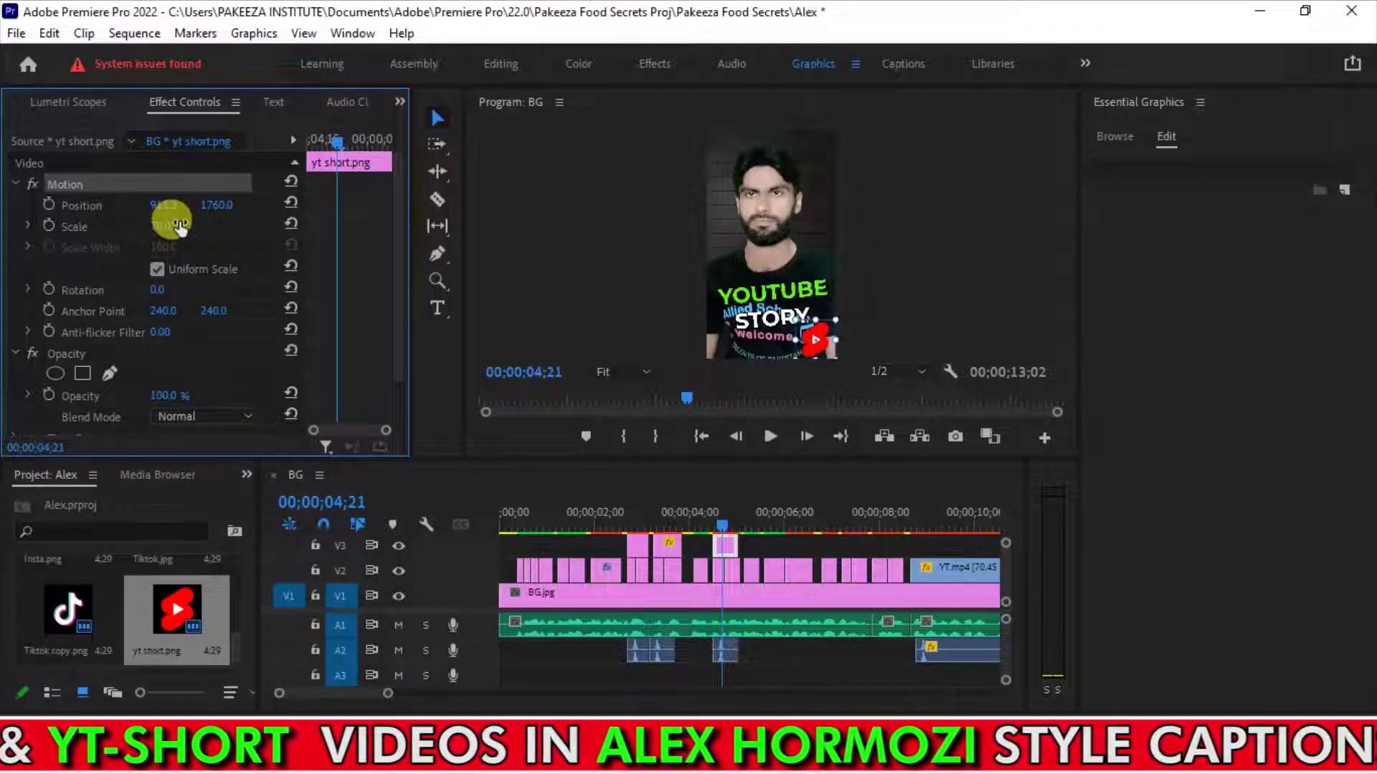
key("ctrl+s")
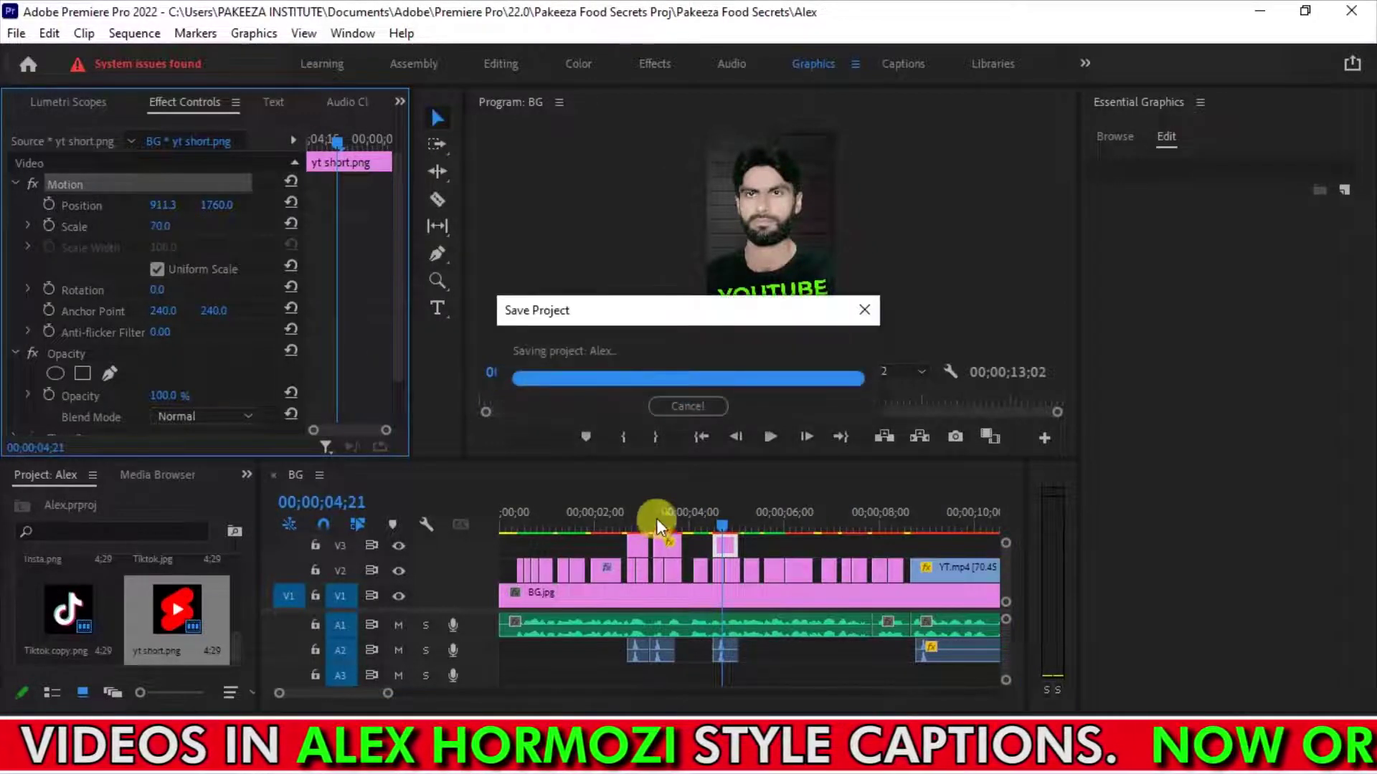
key("minus")
key("minus")
key("ctrl+s")
key("ctrl+s")
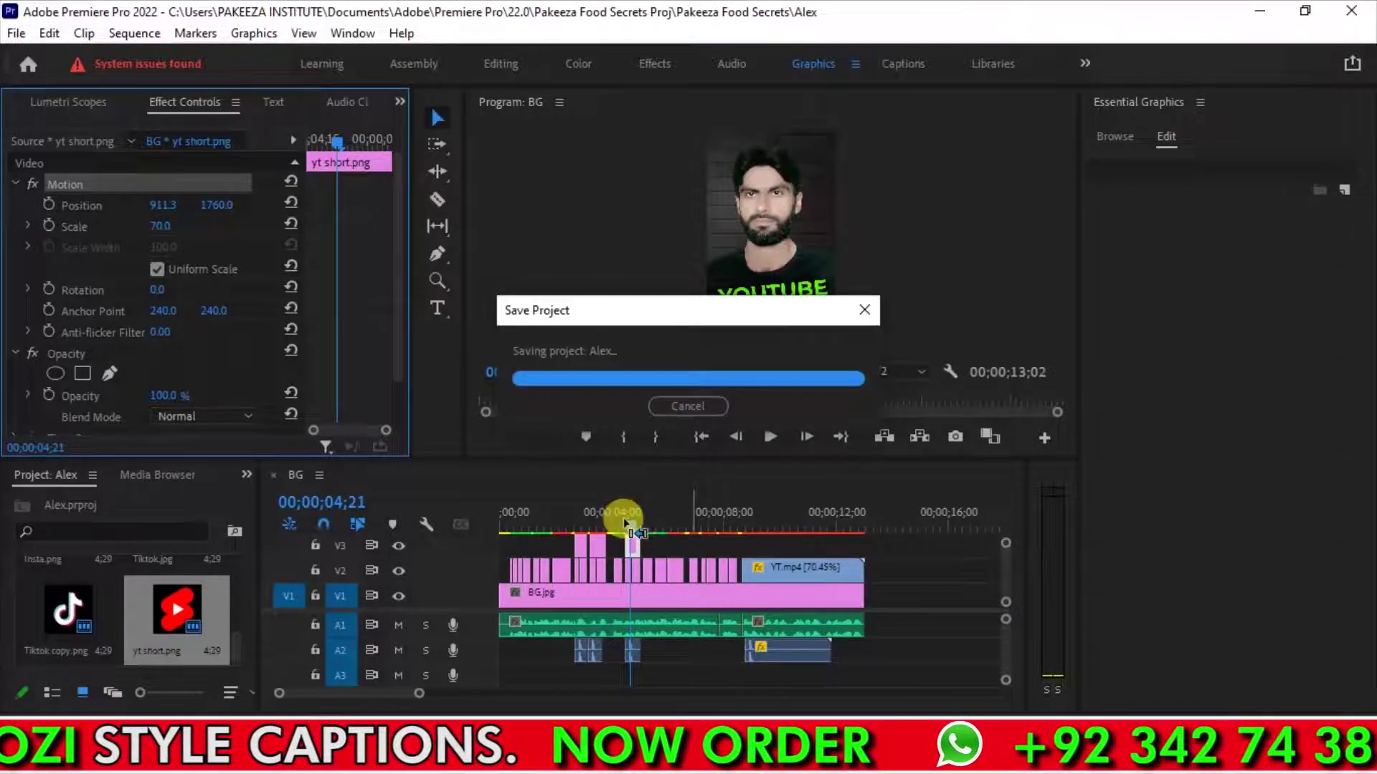
Play the whole sequence from the start to preview it.
left_click_drag(629, 523, 470, 528)
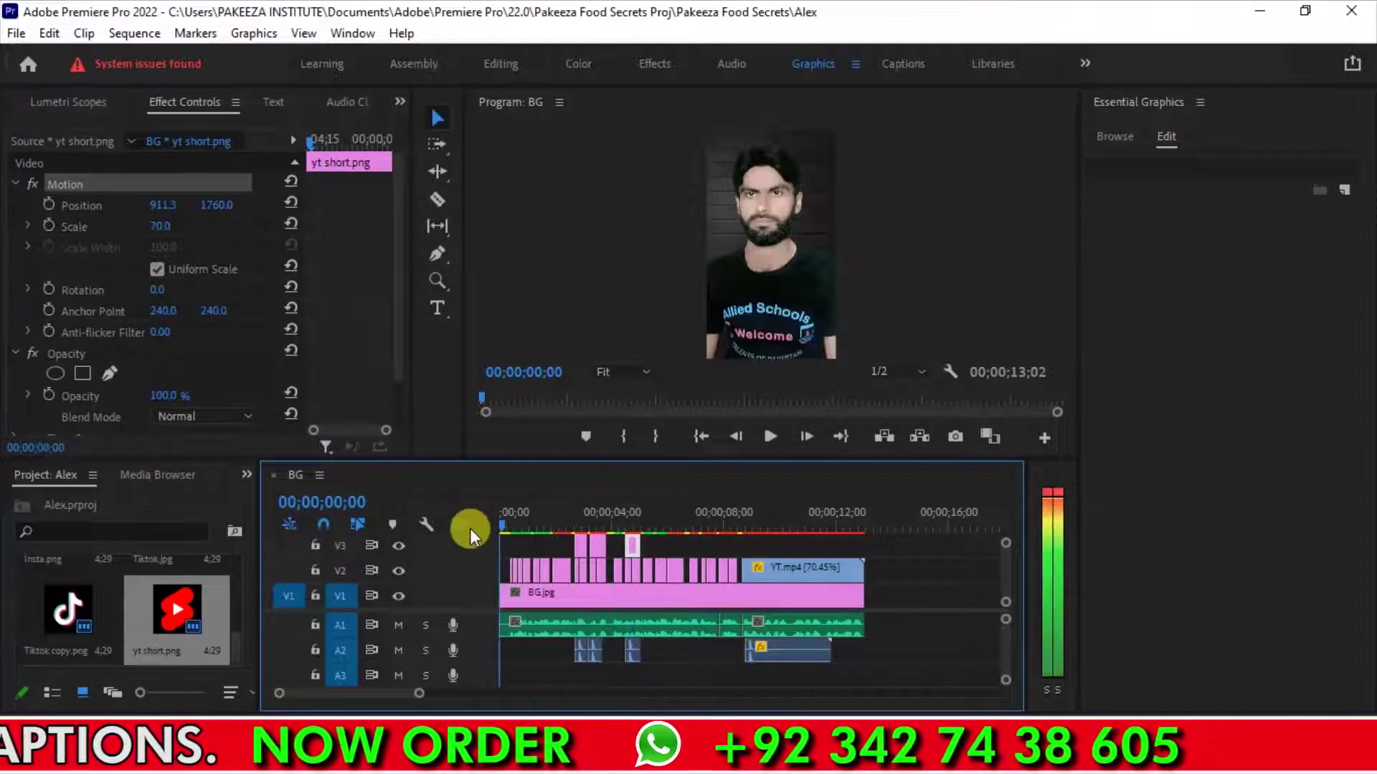
key("space")
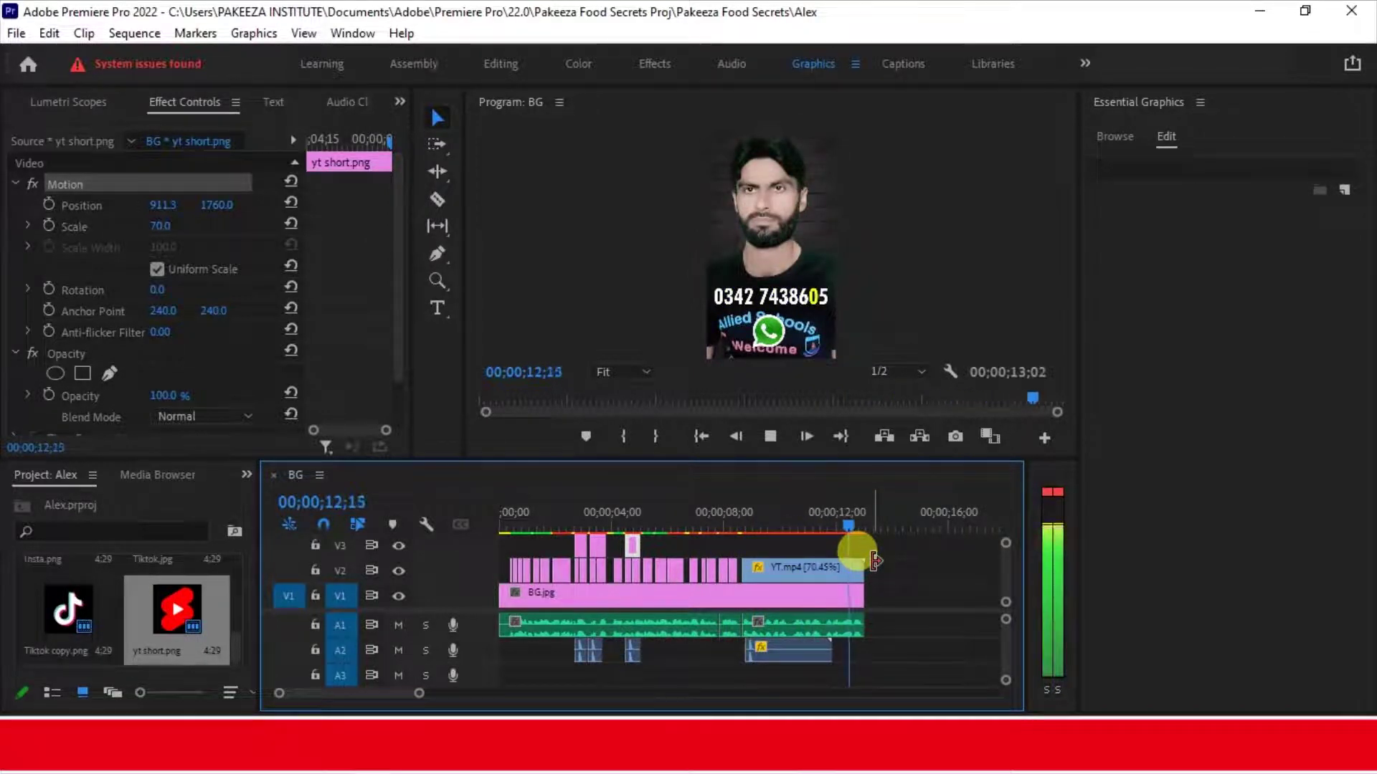
key("ctrl+s")
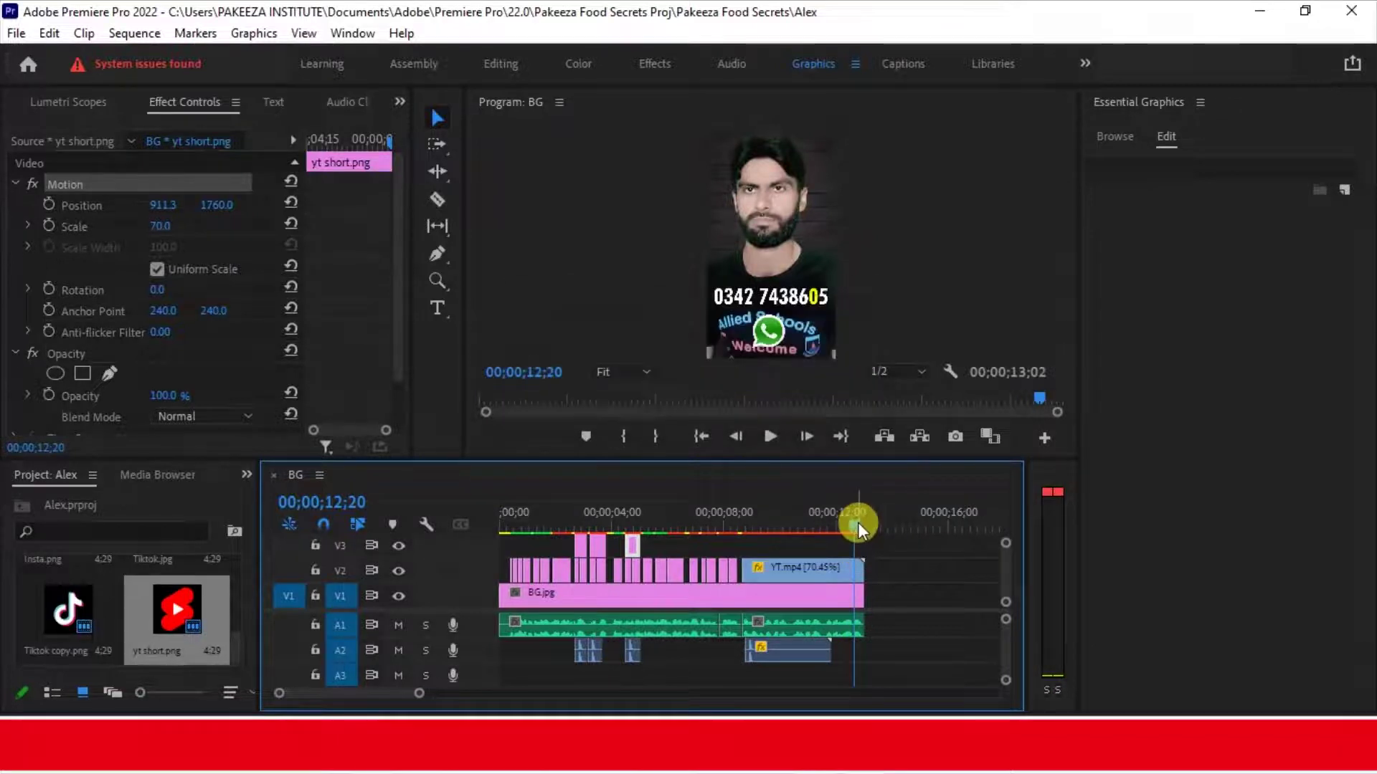
Export the full sequence as Alex Hormozi Style.mp4 at 1080x1920.
key("Home")
key("i")
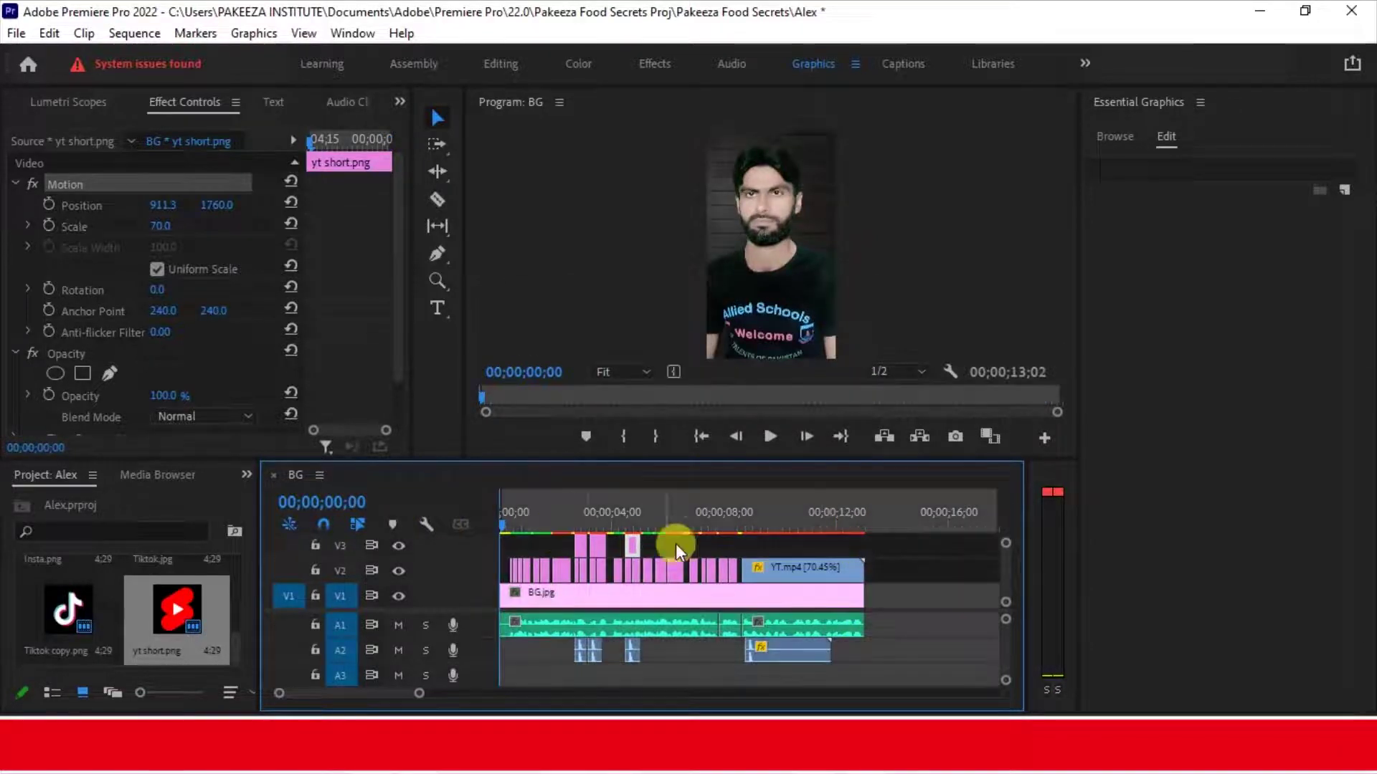
left_click(863, 526)
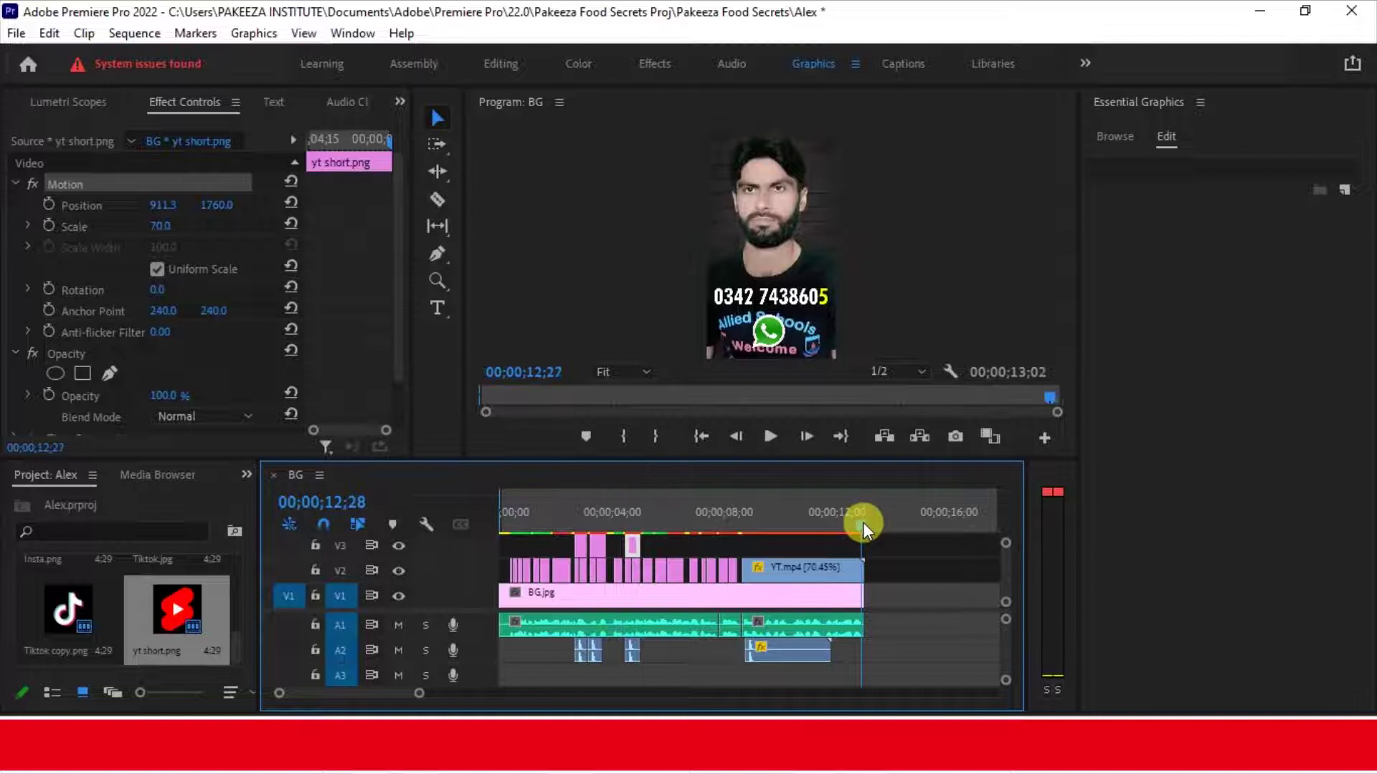
key("ctrl+m")
left_click(961, 695)
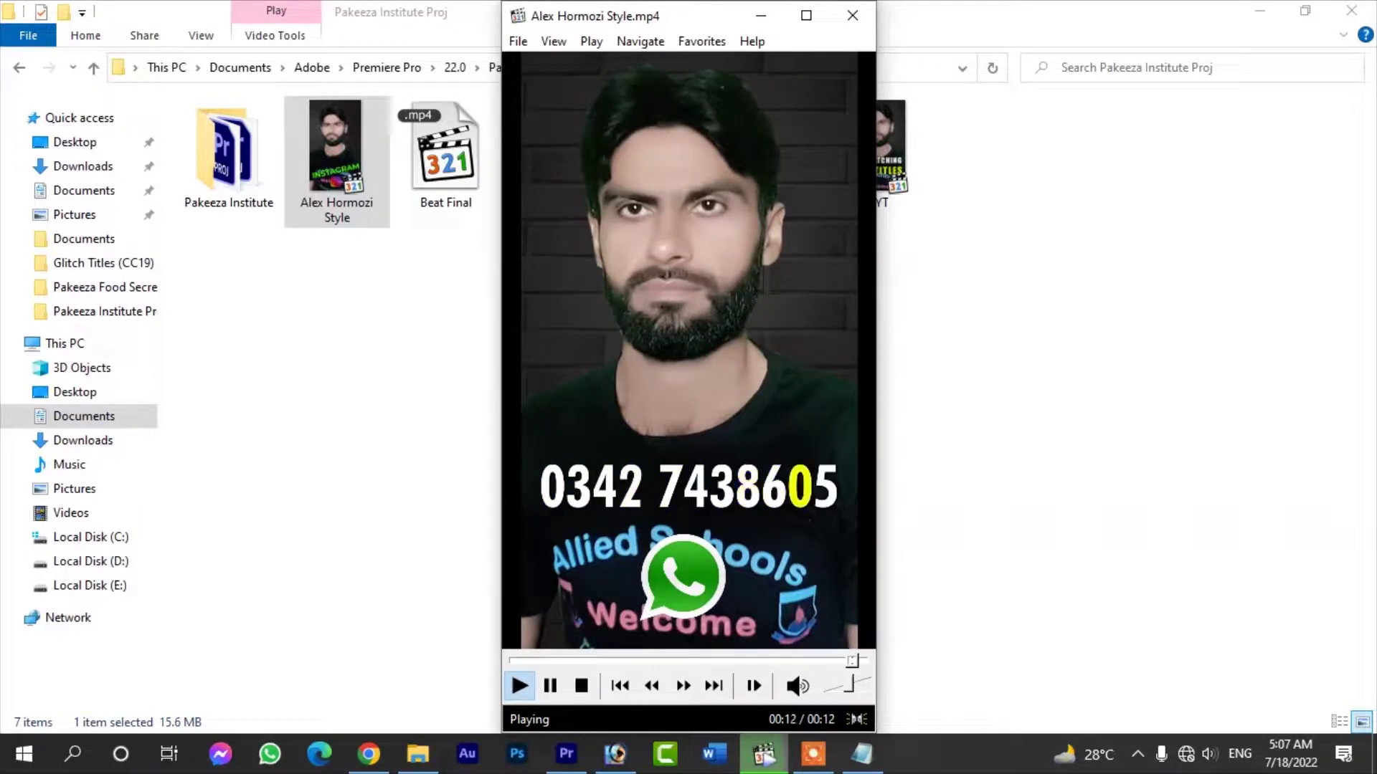
Close Media Player Classic and the File Explorer window after the export plays.
left_click(849, 29)
left_click(1249, 14)
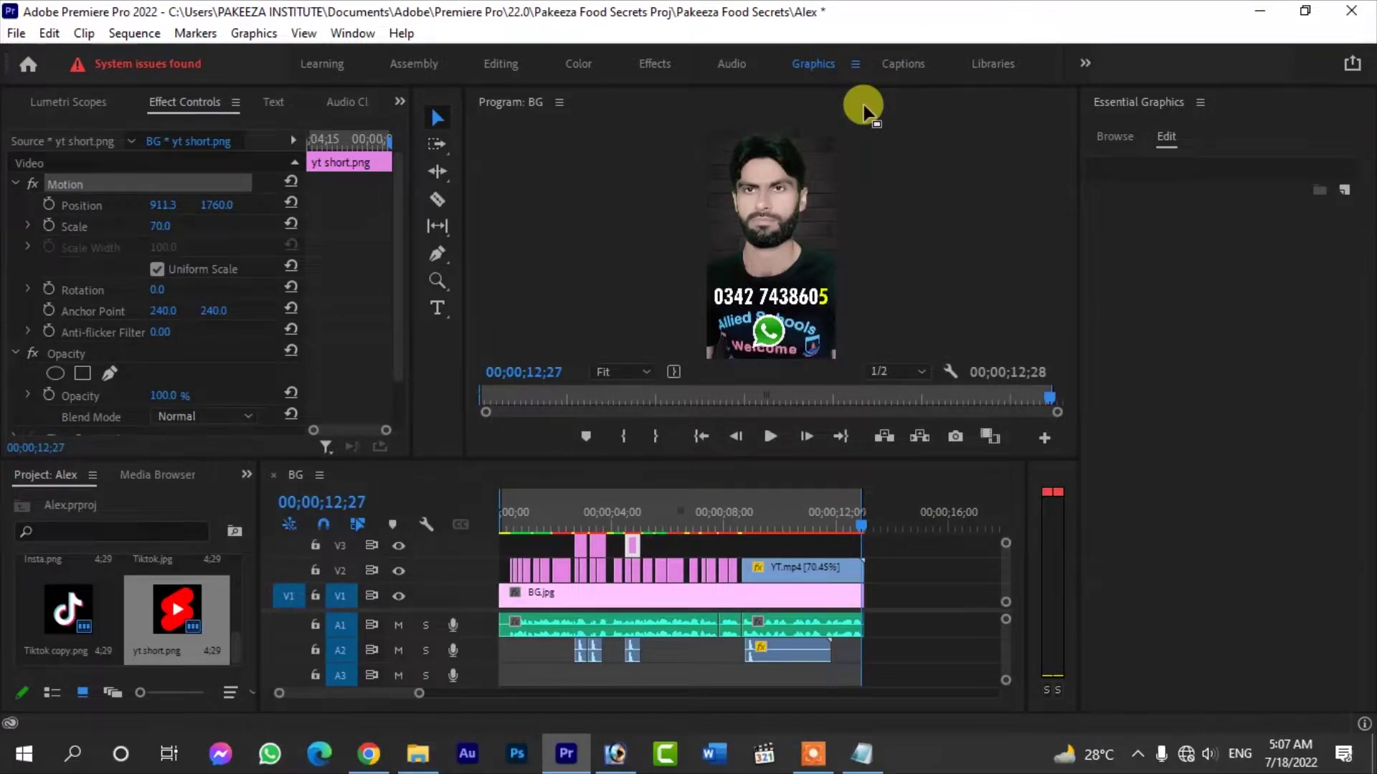
Save the finished Alex project with Ctrl+S.
key("ctrl+s")
key("ctrl+s")
key("ctrl+s")
key("ctrl+s")
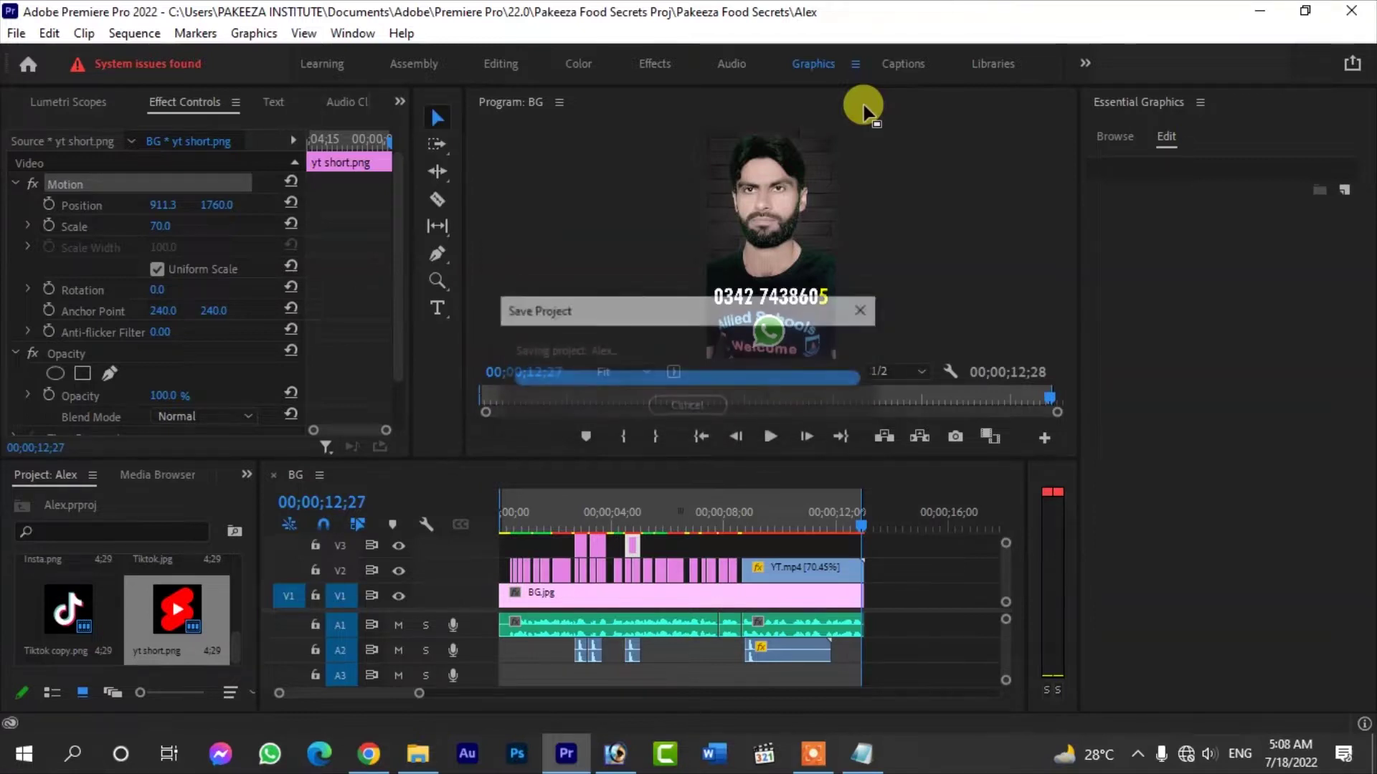
key("ctrl+s")
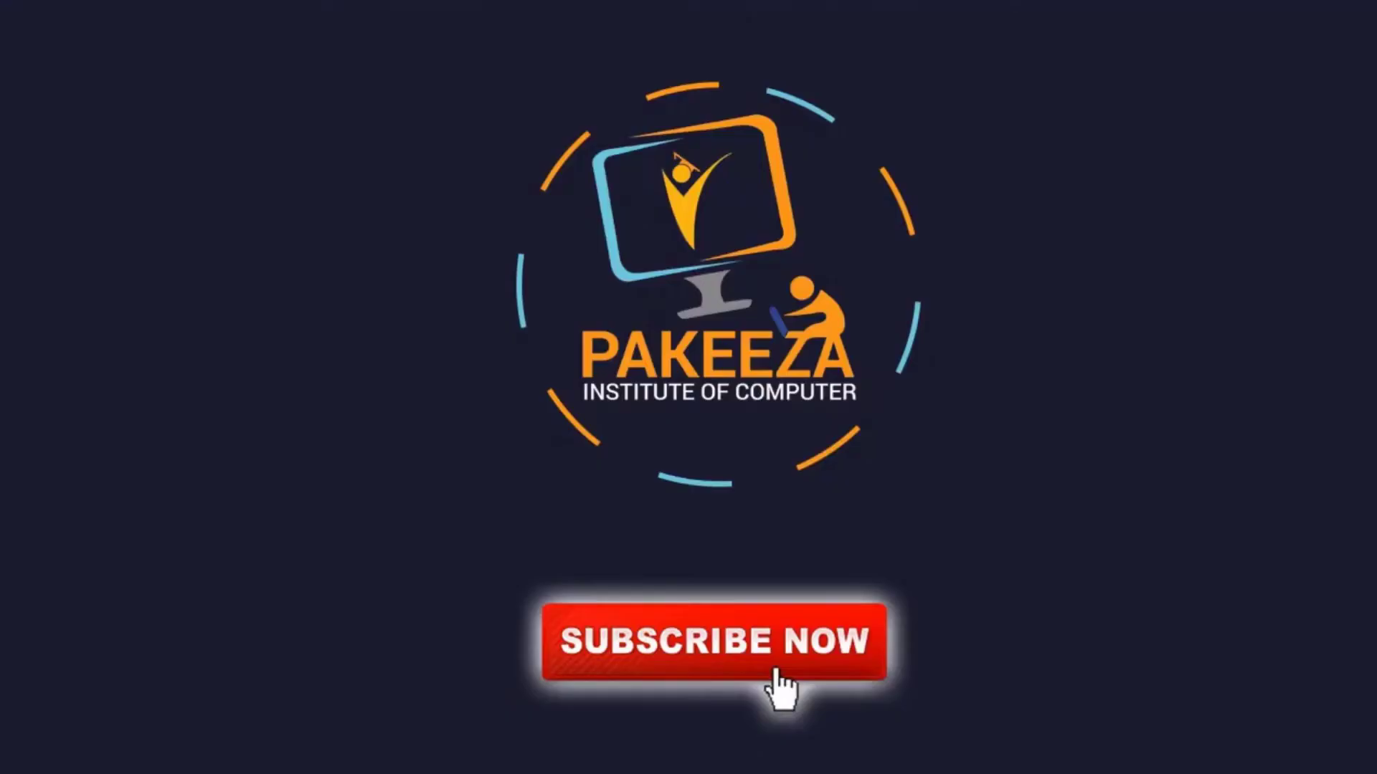